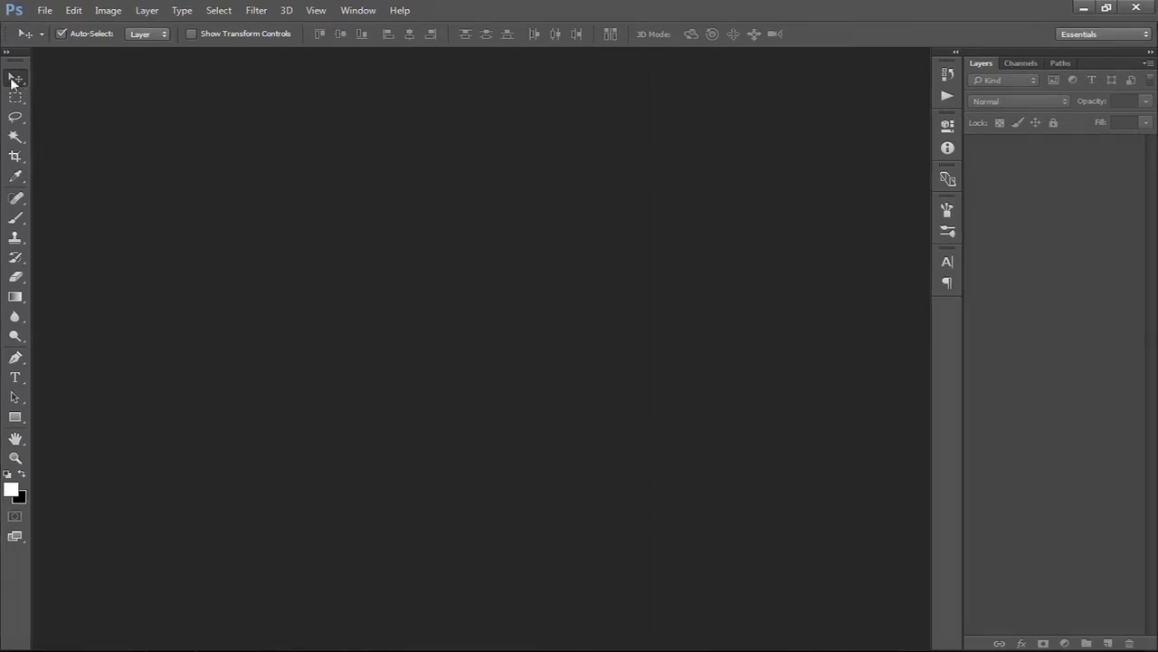
Step: Load images.google.com in a new incognito window and focus its empty search box
{"action": "left_click", "coordinate": [12, 81]}
{"action": "left_click", "coordinate": [96, 150]}
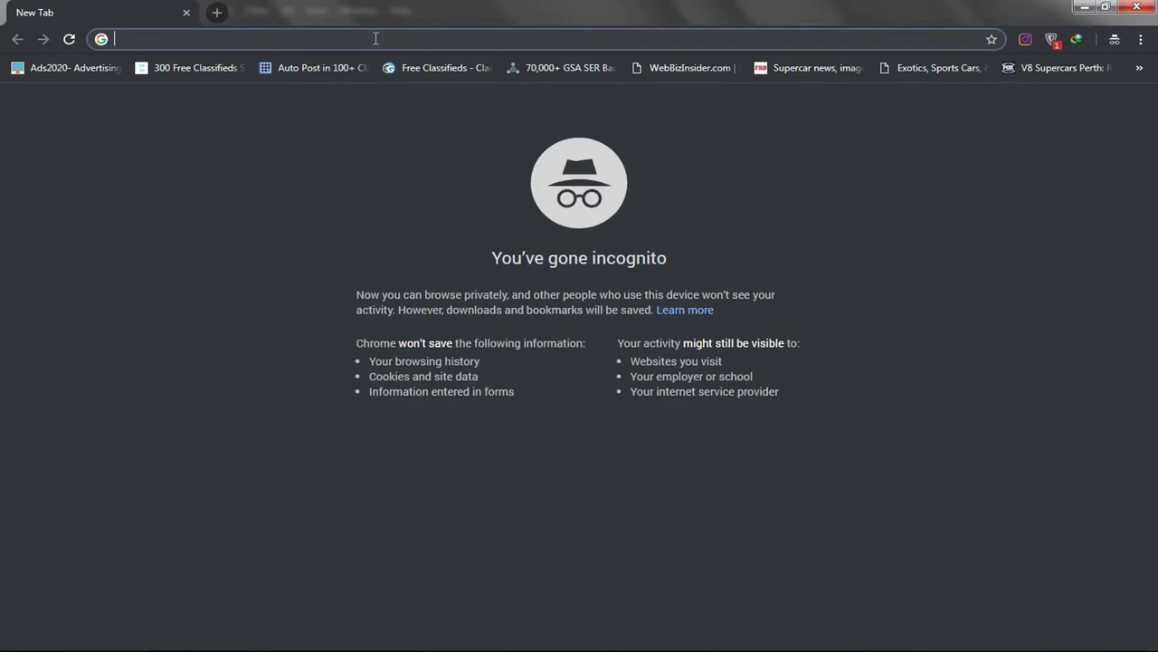
{"action": "type", "text": "i"}
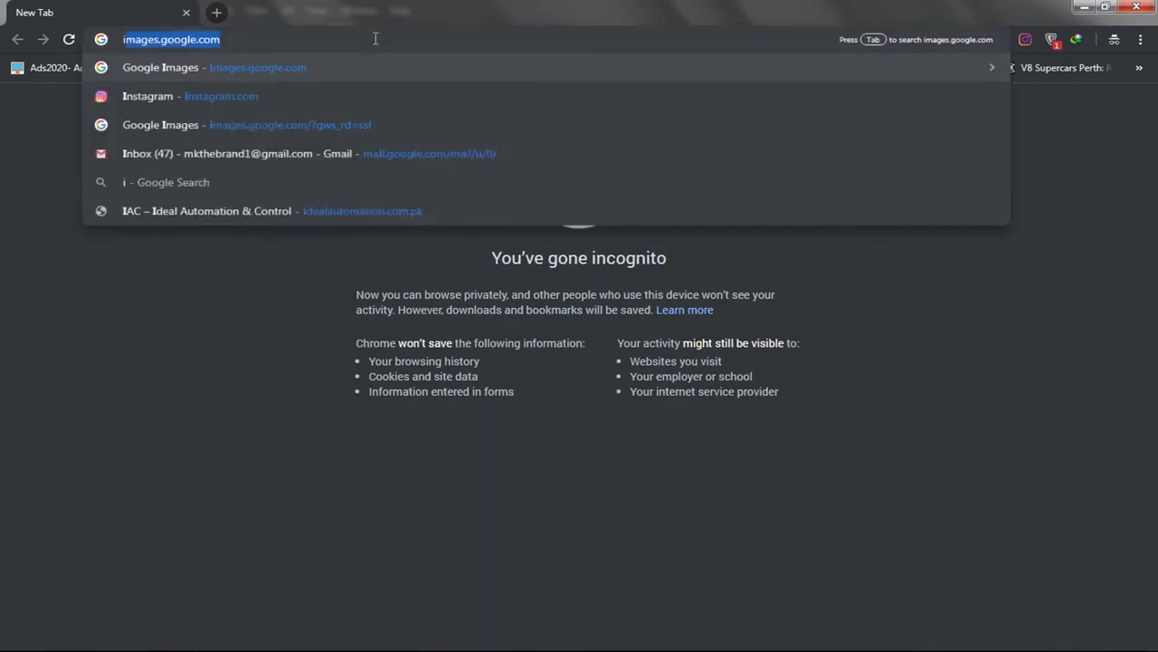
{"action": "type", "text": "mage.g"}
{"action": "key", "text": "BackSpace"}
{"action": "key", "text": "BackSpace"}
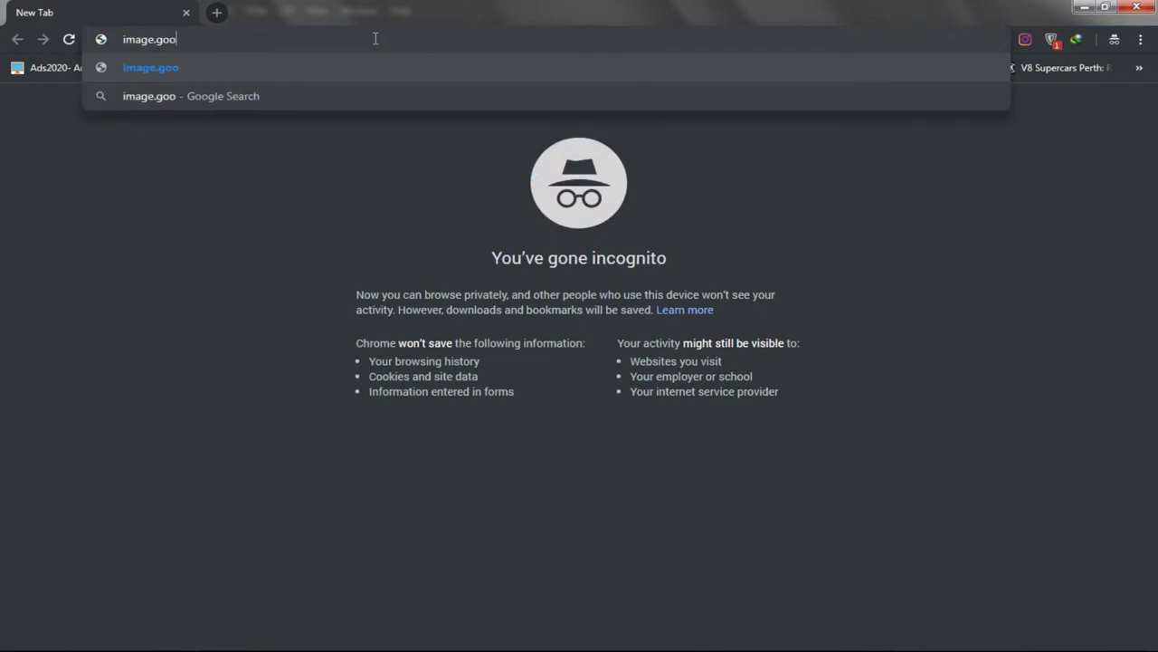
{"action": "type", "text": "s."}
{"action": "key", "text": "Return"}
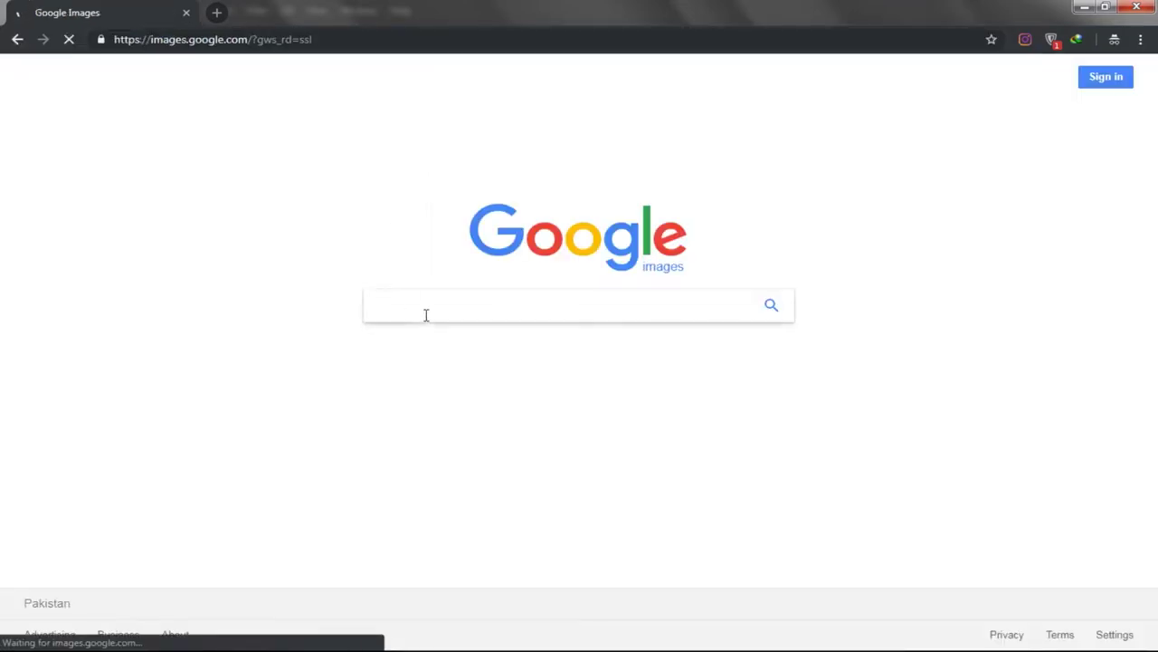
{"action": "left_click", "coordinate": [420, 310]}
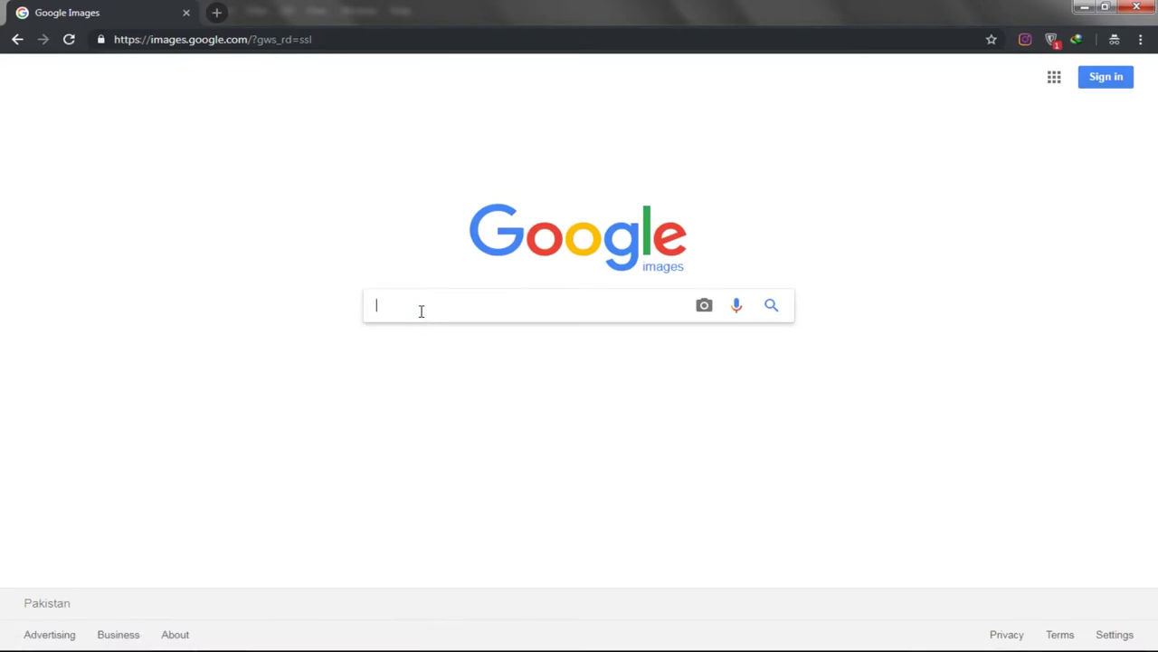
{"action": "left_click", "coordinate": [523, 406]}
{"action": "left_click", "coordinate": [447, 310]}
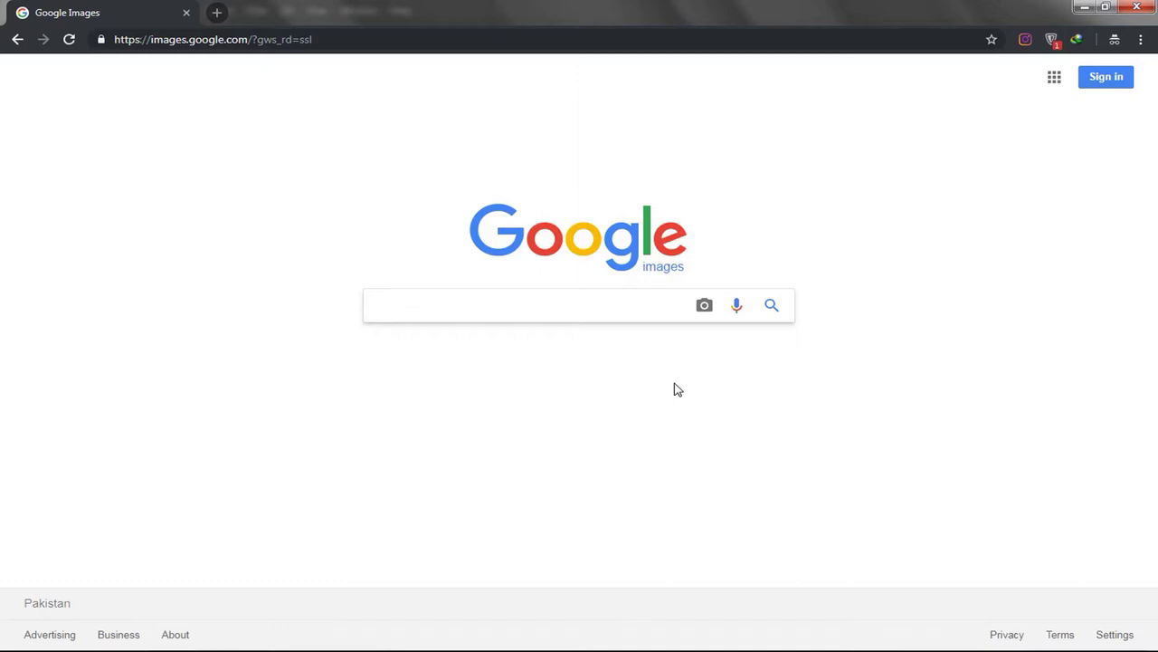
Step: Search images for baby, then replace the query with health and search that
{"action": "type", "text": "baby"}
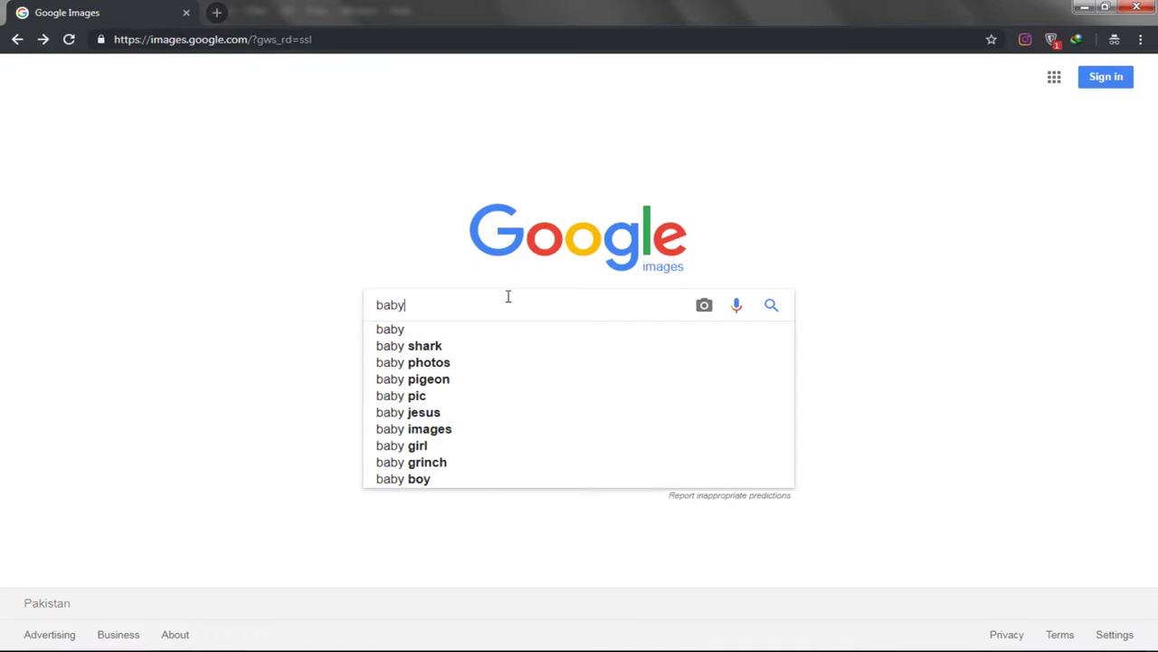
{"action": "key", "text": "Return"}
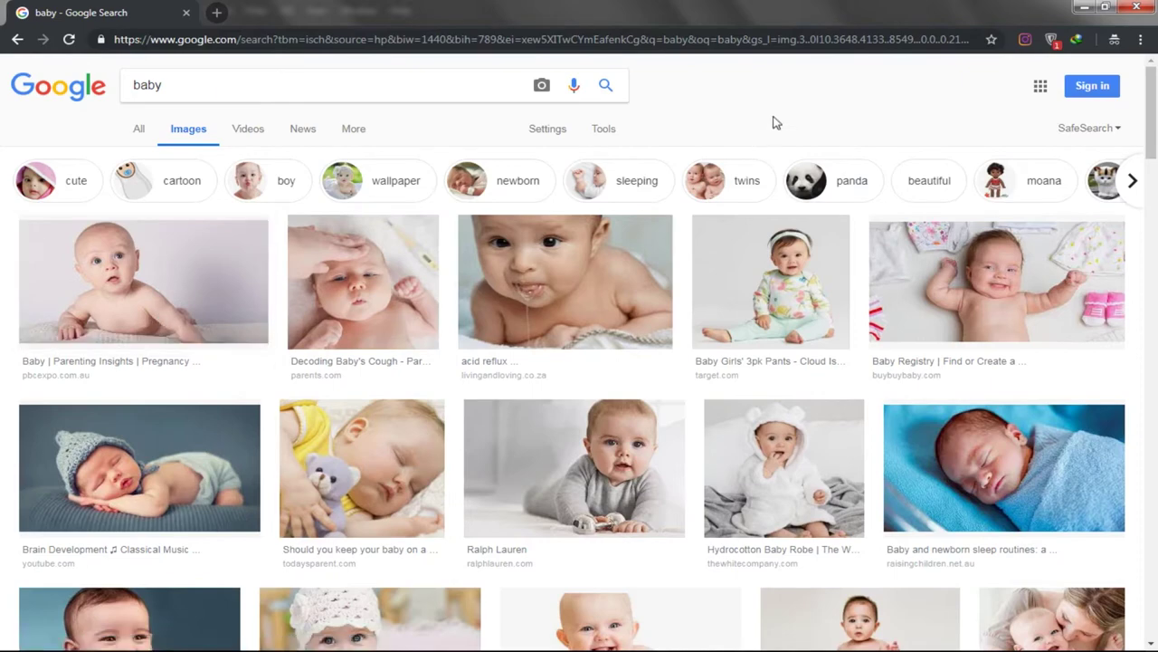
{"action": "left_click", "coordinate": [266, 85]}
{"action": "key", "text": "ctrl+a"}
{"action": "type", "text": "health"}
{"action": "key", "text": "Return"}
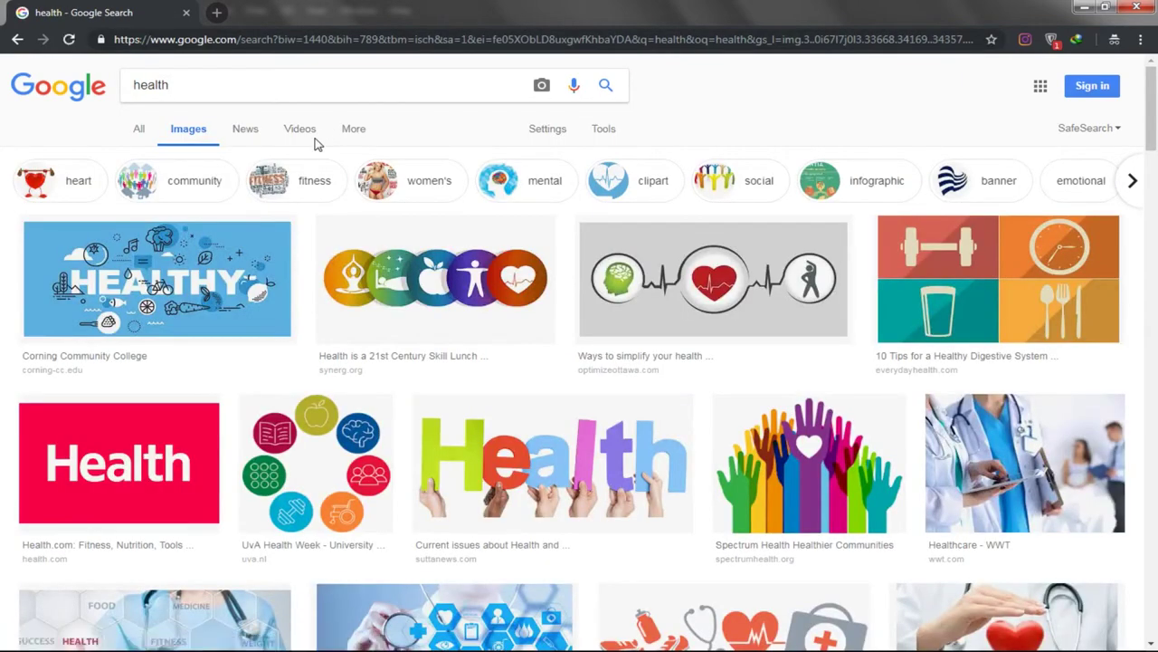
Step: Clear the health query and search for baby again
{"action": "left_click", "coordinate": [313, 93]}
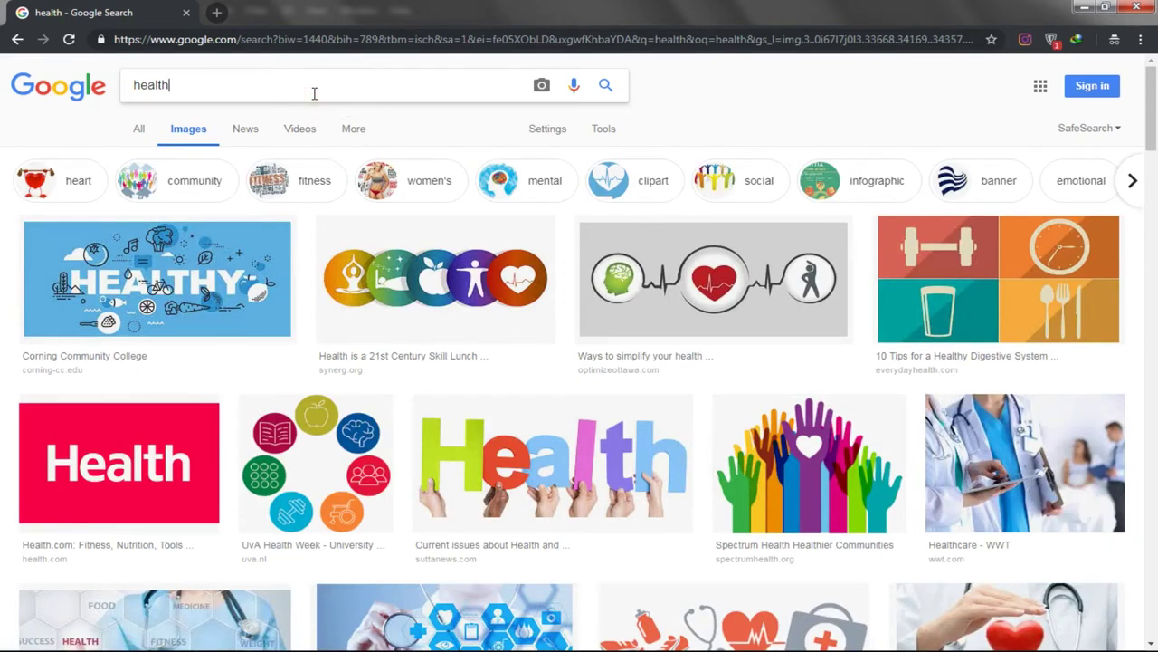
{"action": "key", "text": "ctrl+a"}
{"action": "key", "text": "BackSpace"}
{"action": "left_click", "coordinate": [281, 90]}
{"action": "type", "text": "baby"}
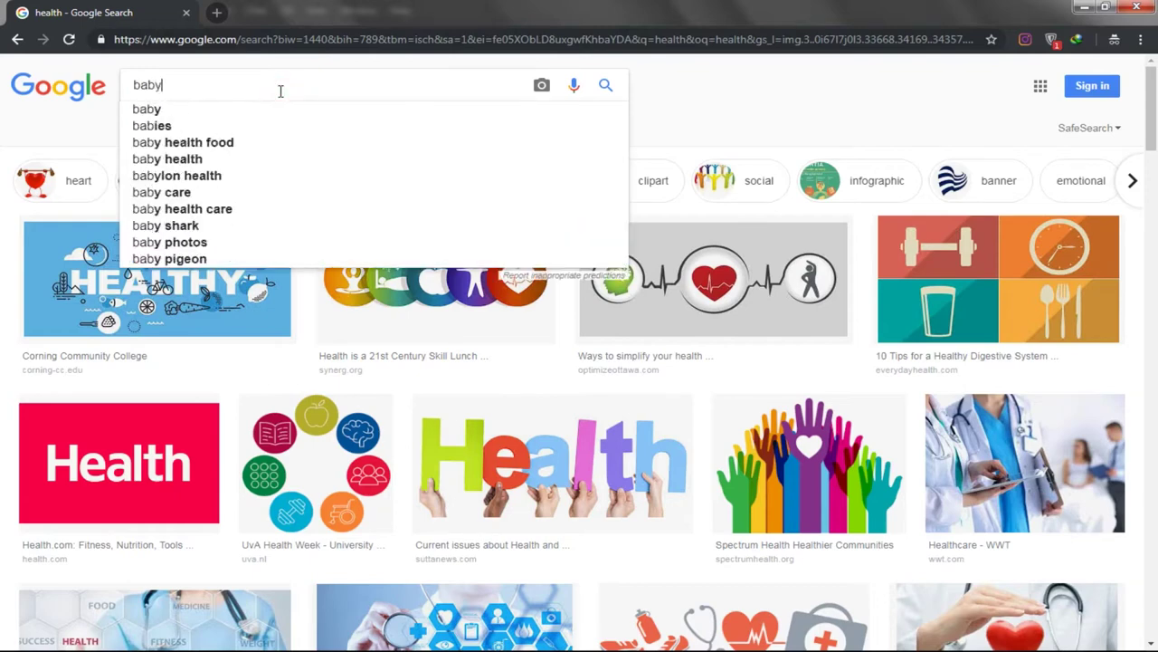
{"action": "key", "text": "Return"}
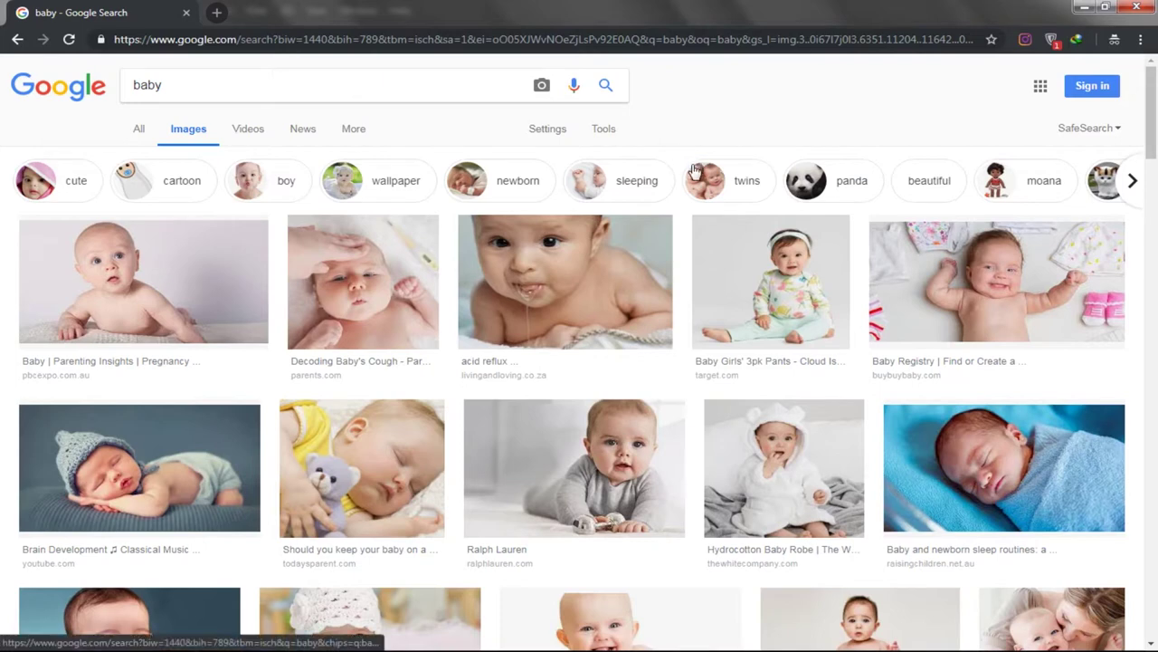
Step: Apply the Tools > Size > Exactly filter with width 960 and height 960
{"action": "left_click", "coordinate": [604, 141]}
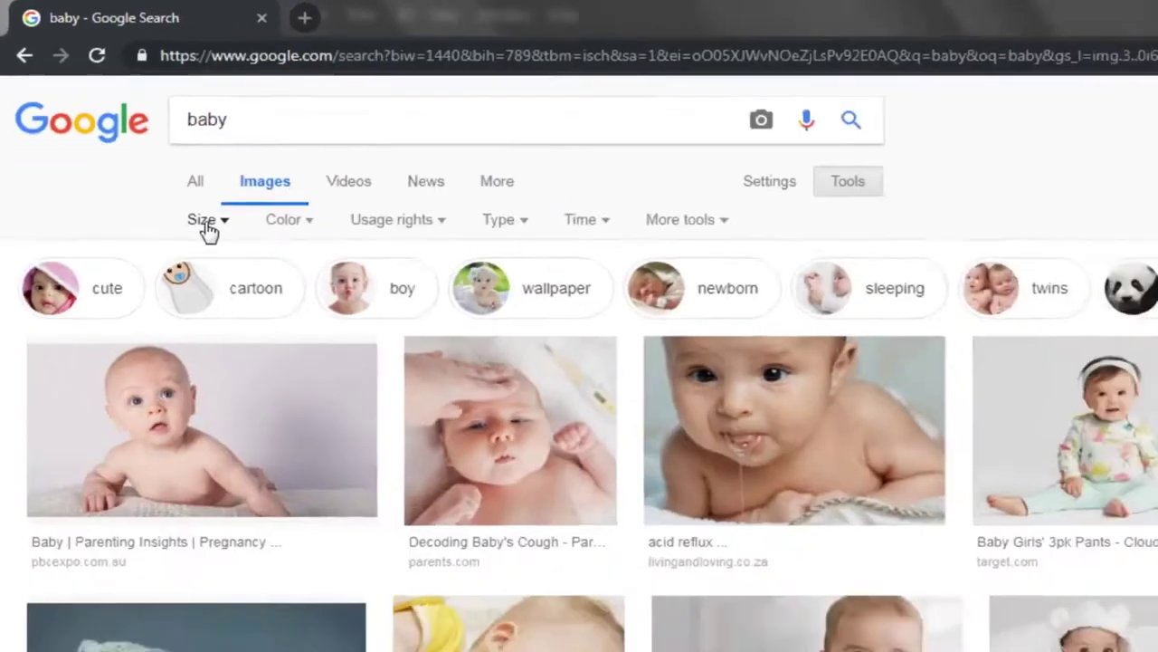
{"action": "left_click", "coordinate": [146, 158]}
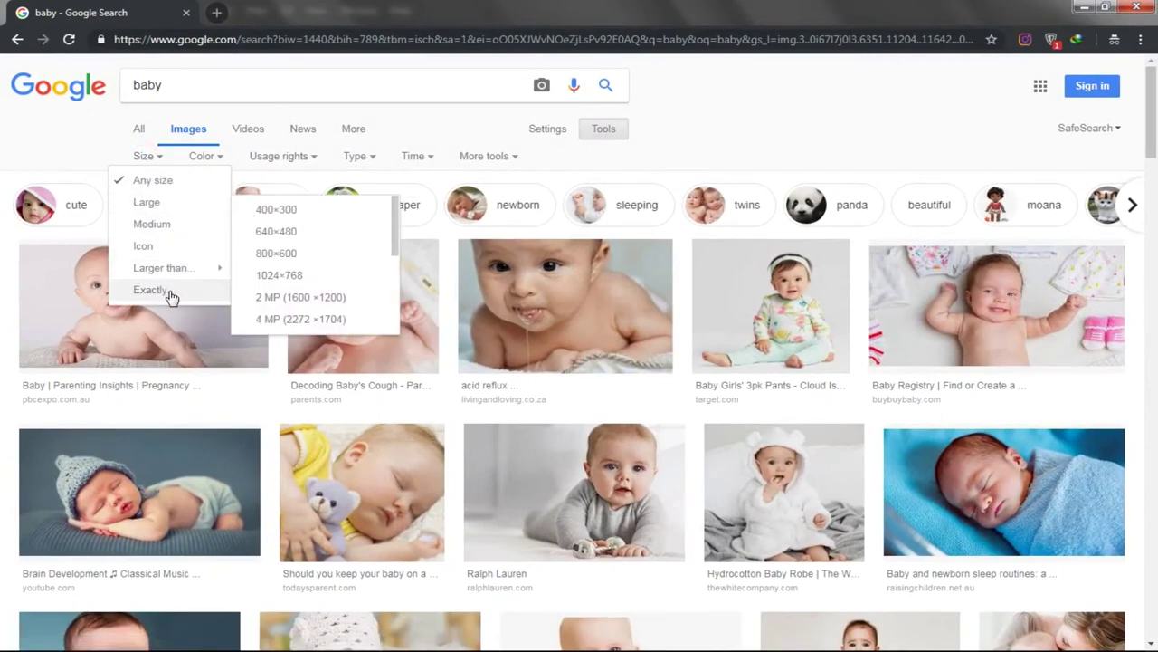
{"action": "left_click", "coordinate": [71, 146]}
{"action": "left_click", "coordinate": [147, 156]}
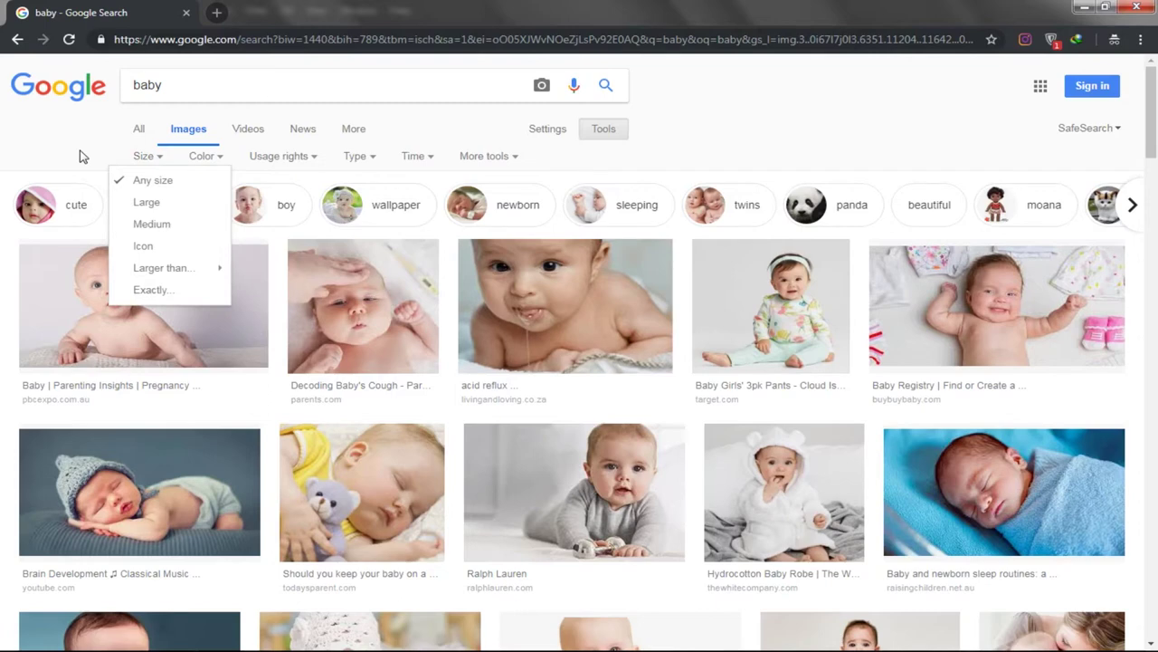
{"action": "mouse_move", "coordinate": [161, 268]}
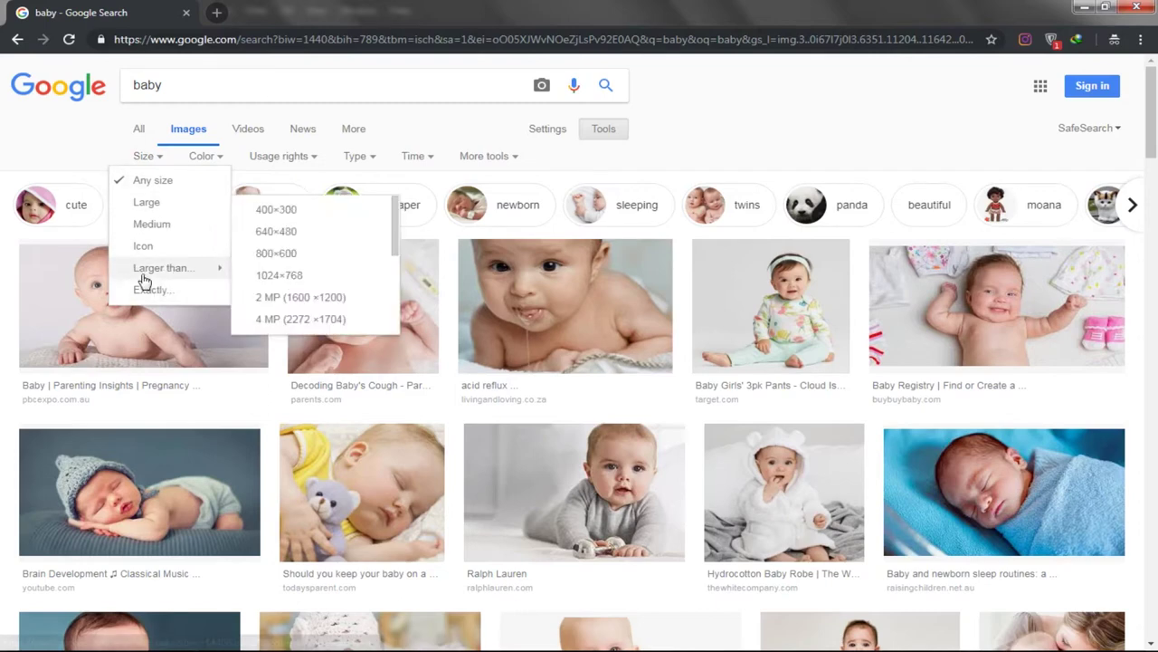
{"action": "left_click", "coordinate": [146, 289]}
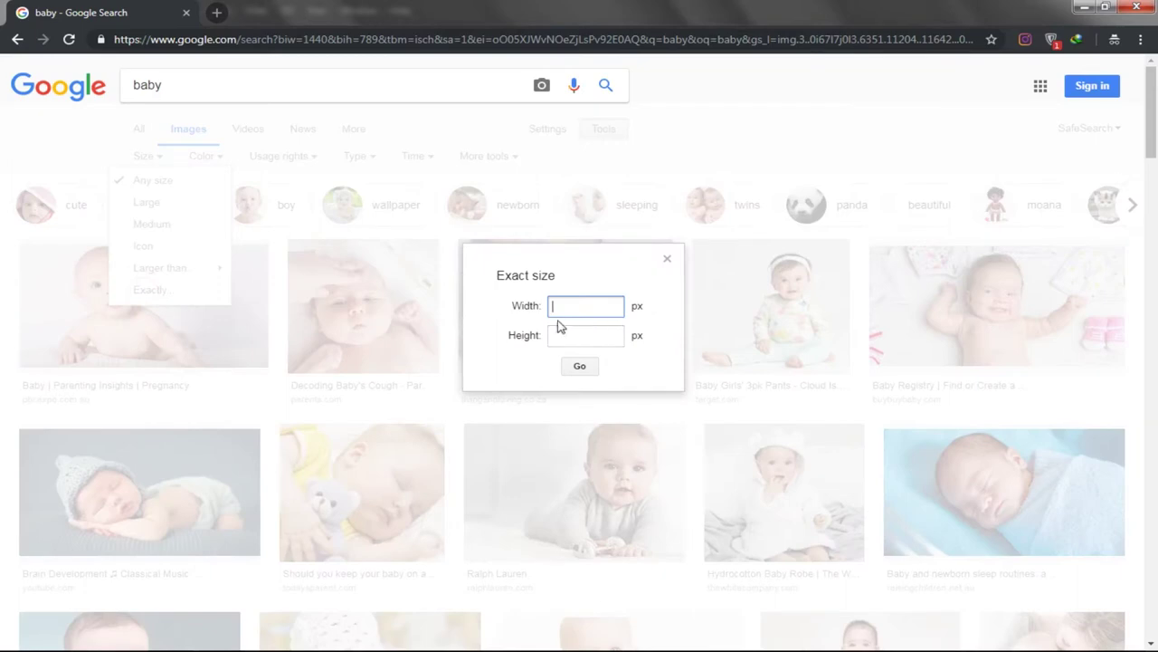
{"action": "type", "text": "@"}
{"action": "key", "text": "BackSpace"}
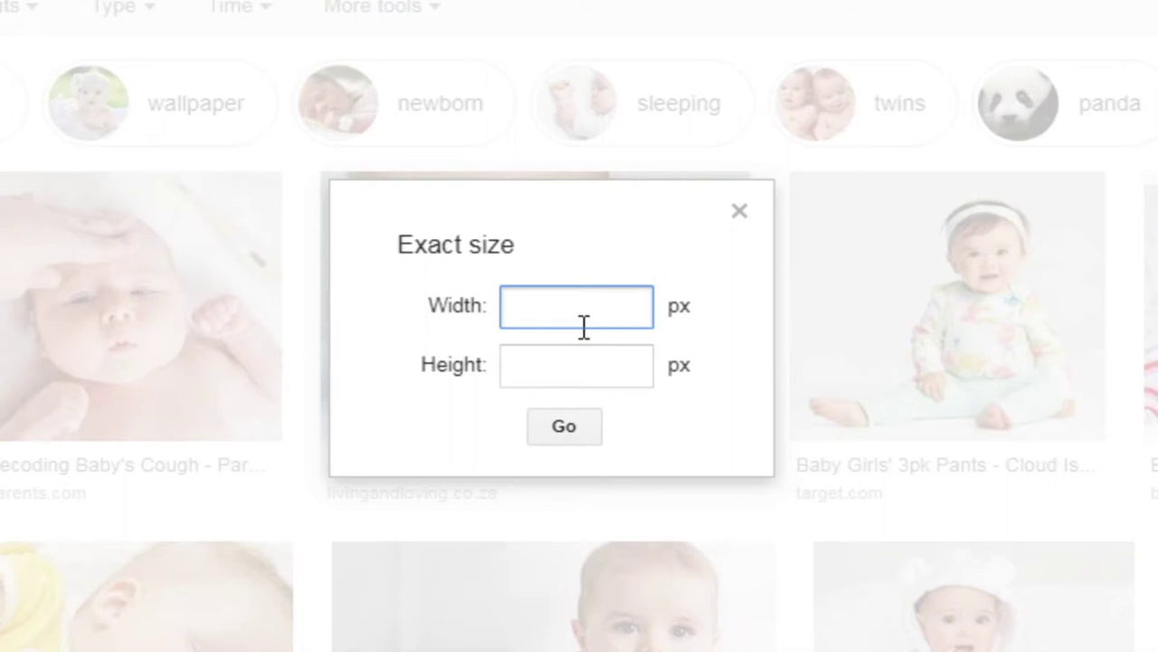
{"action": "type", "text": "960"}
{"action": "left_click", "coordinate": [565, 369]}
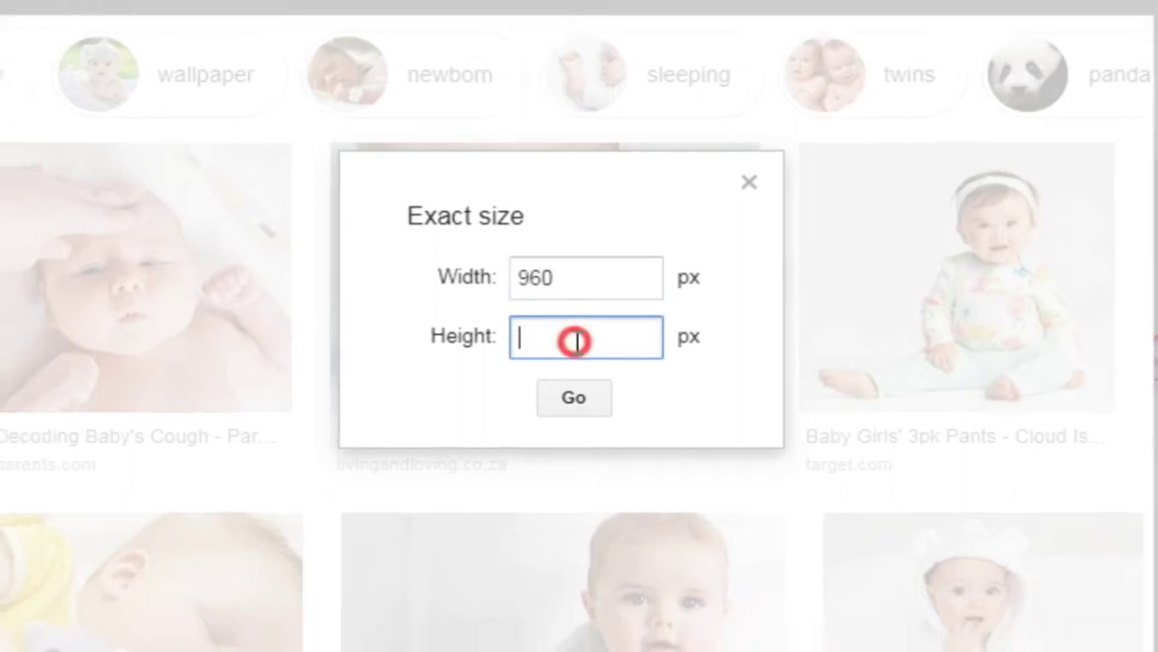
{"action": "type", "text": "960"}
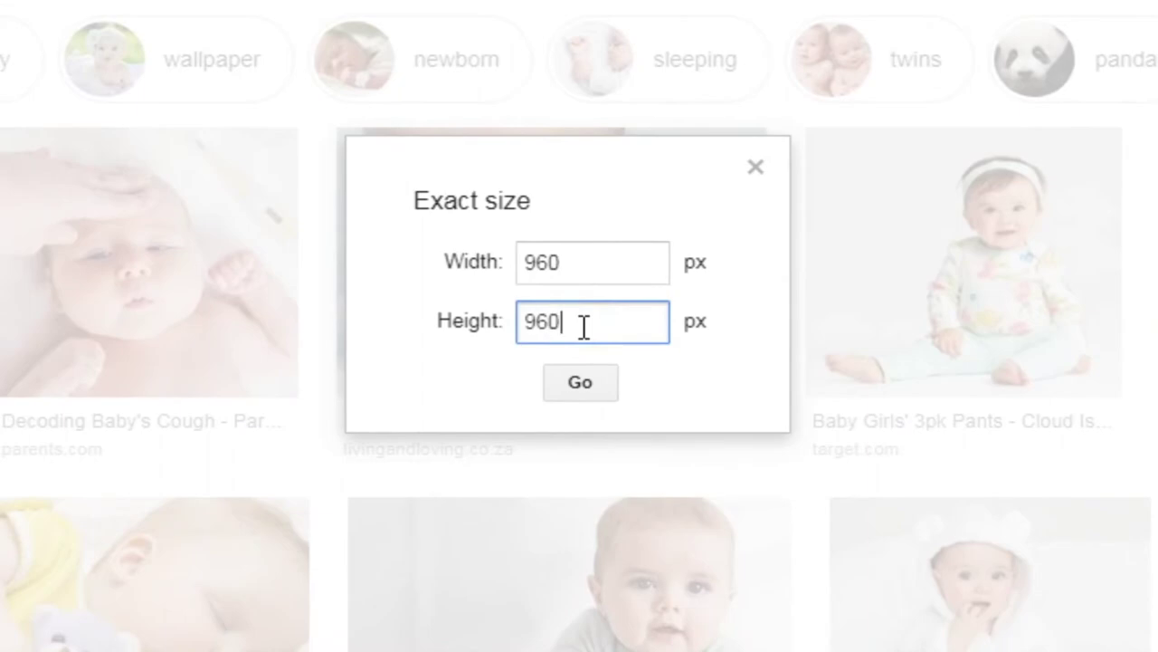
{"action": "left_click", "coordinate": [588, 355]}
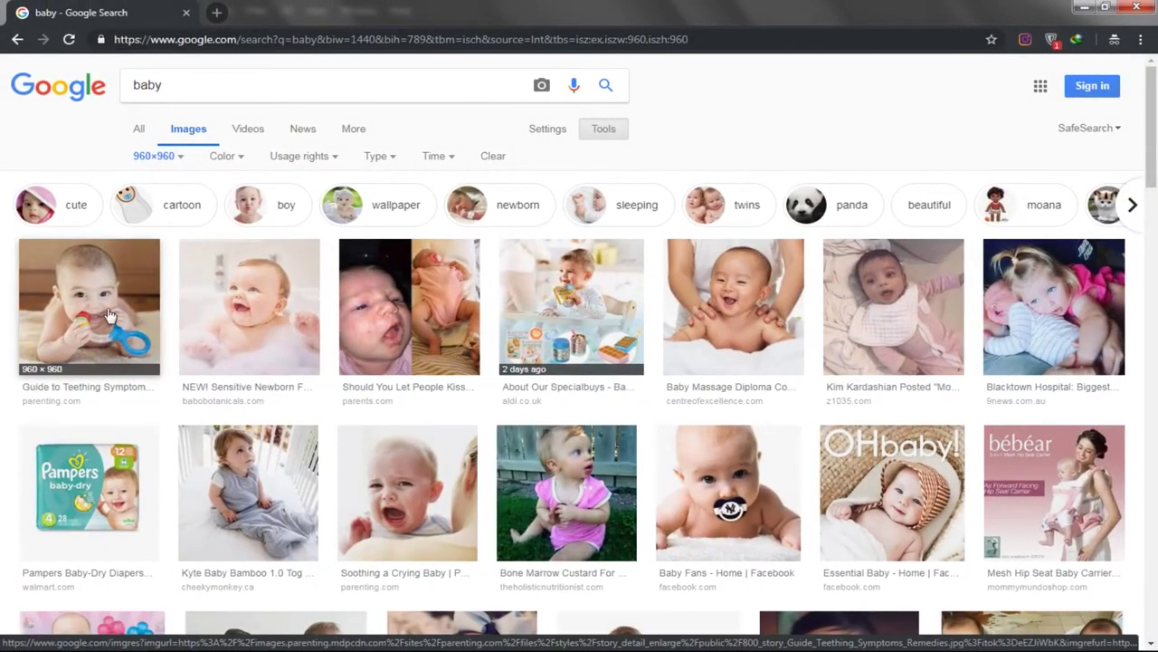
Step: Preview the teething baby, then the laughing baby in the bath, and reopen the Size filter list
{"action": "left_click", "coordinate": [90, 308]}
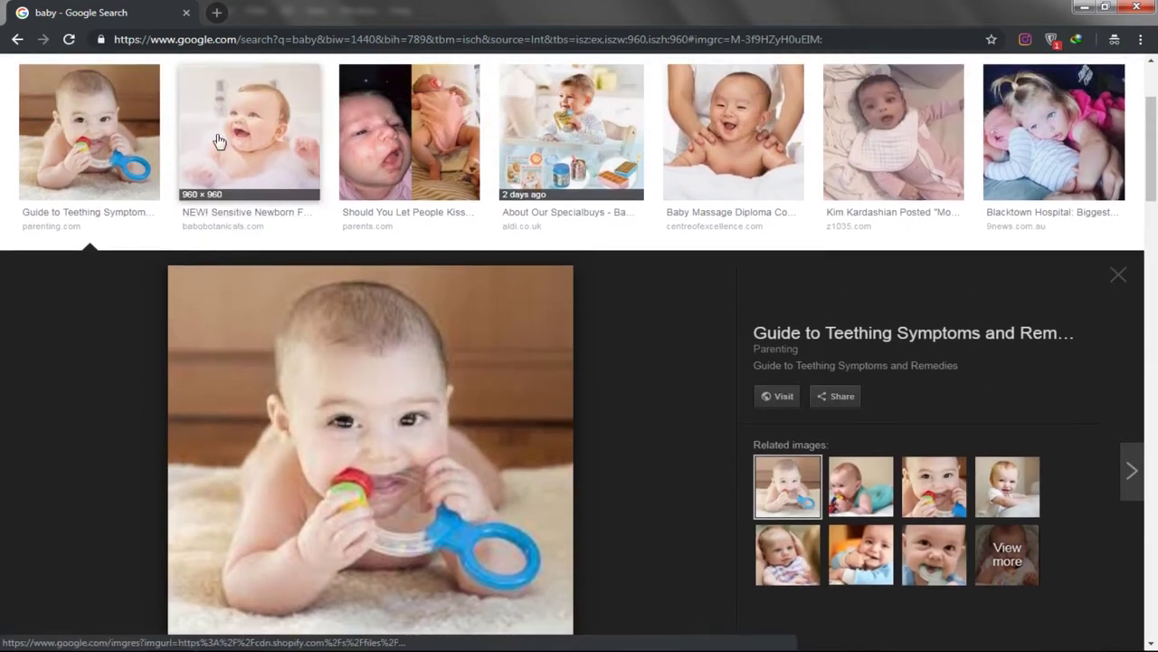
{"action": "left_click", "coordinate": [218, 141]}
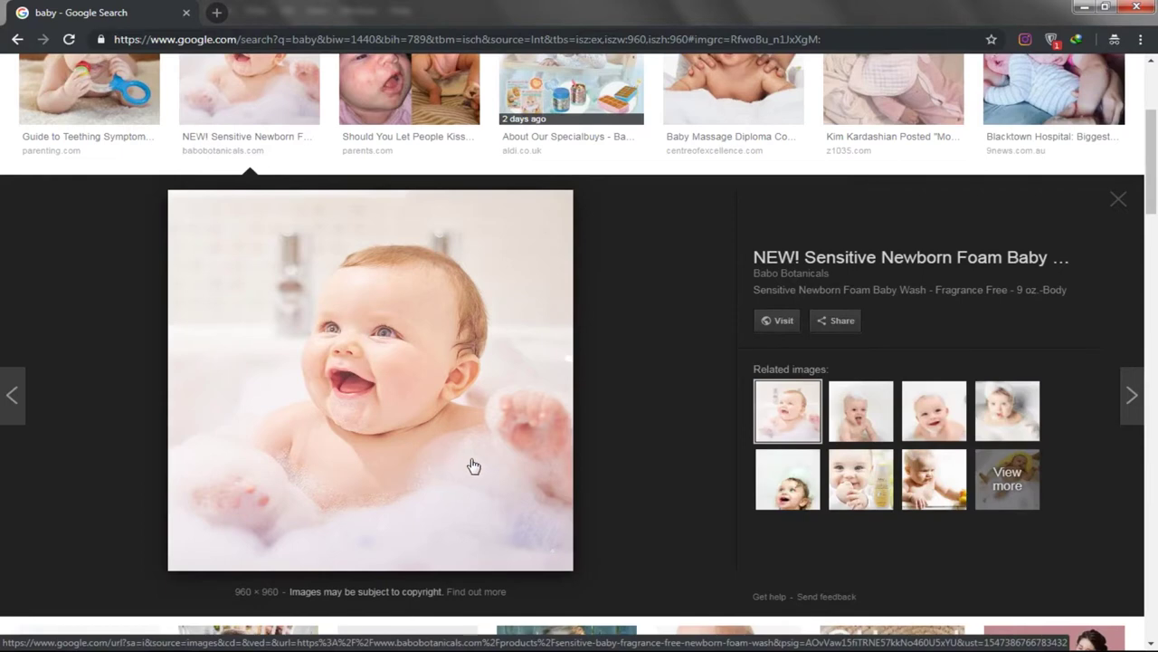
{"action": "scroll", "coordinate": [470, 465], "scroll_direction": "up", "scroll_amount": 3}
{"action": "left_click", "coordinate": [154, 156]}
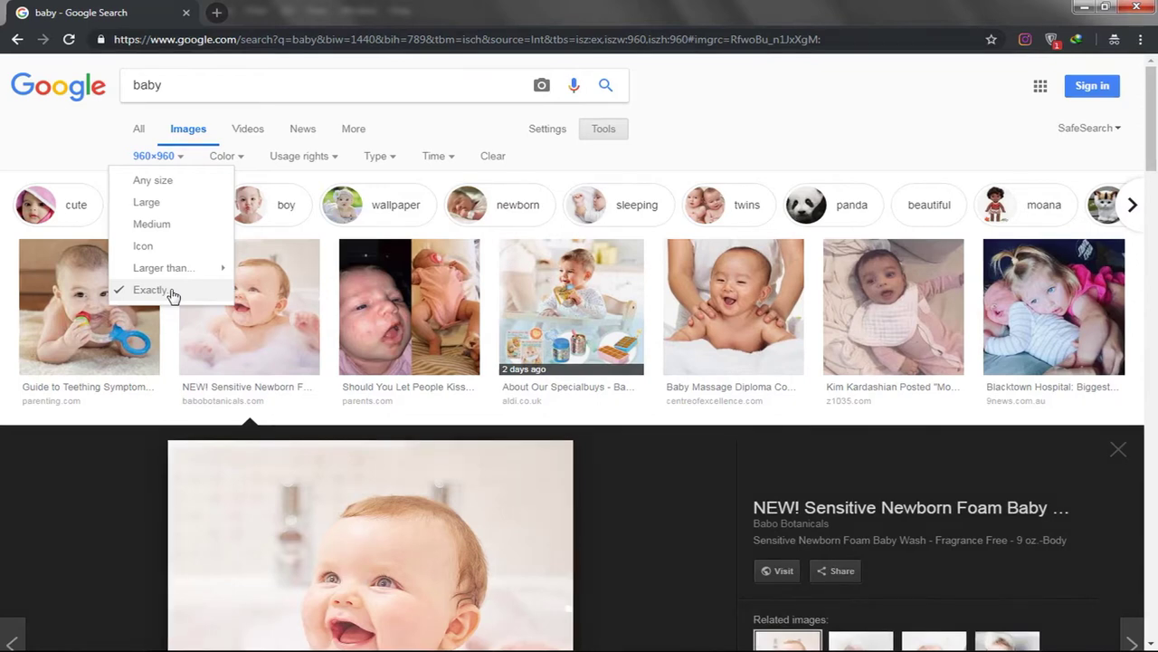
{"action": "mouse_move", "coordinate": [161, 268]}
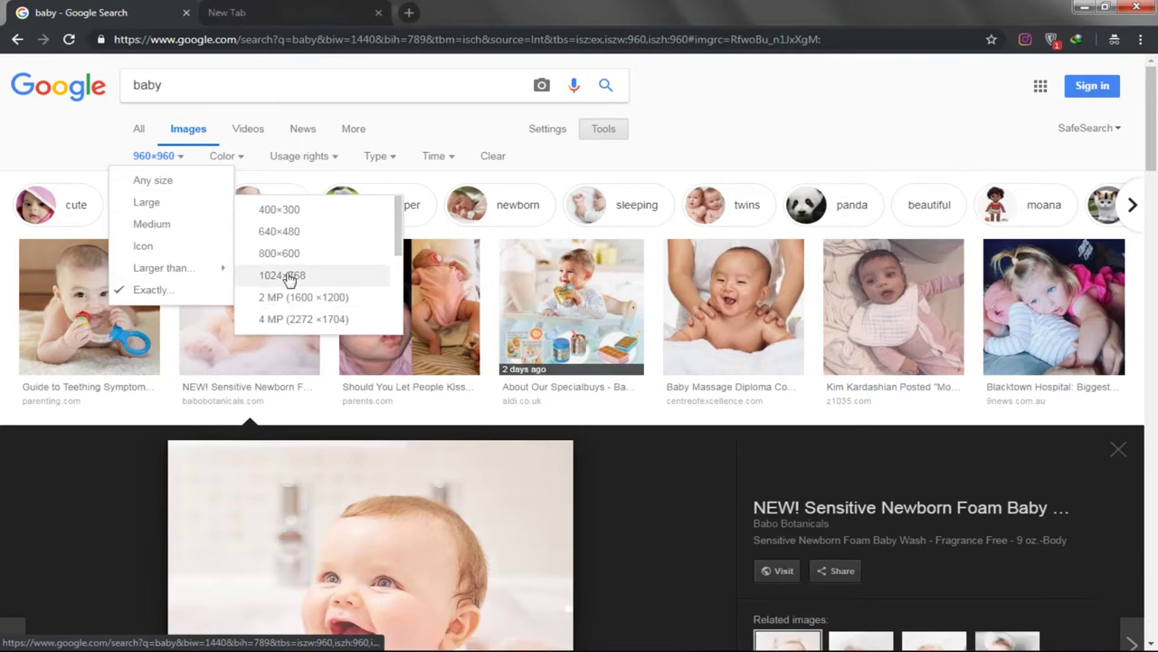
Step: Filter to images larger than 1024×768 and preview the 1080×1080 and 1280×720 baby photos
{"action": "left_click", "coordinate": [282, 275]}
{"action": "left_click", "coordinate": [89, 304]}
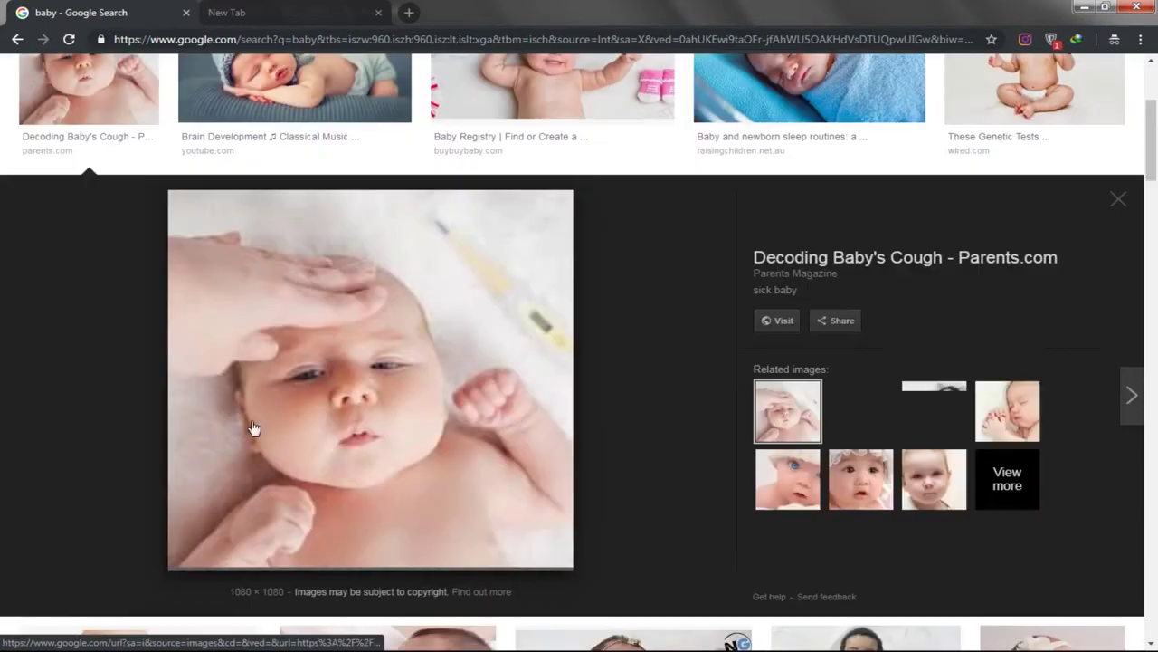
{"action": "left_click_drag", "start_coordinate": [228, 591], "coordinate": [288, 594]}
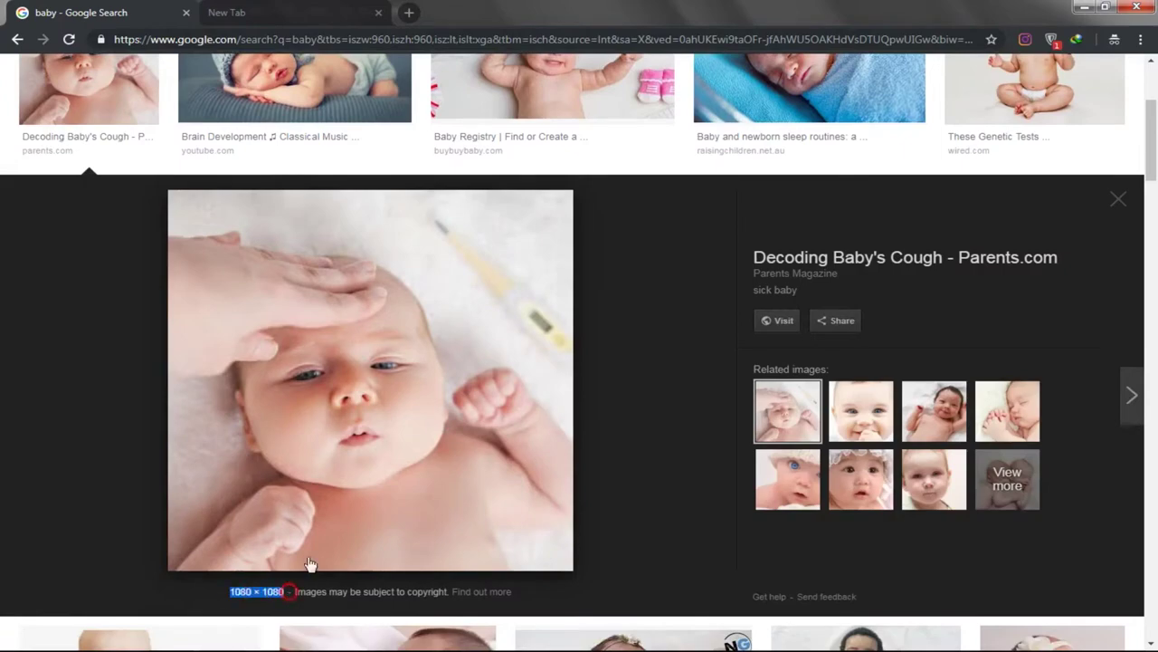
{"action": "scroll", "coordinate": [480, 393], "scroll_direction": "up", "scroll_amount": 2}
{"action": "scroll", "coordinate": [480, 393], "scroll_direction": "up", "scroll_amount": 1}
{"action": "left_click", "coordinate": [357, 190]}
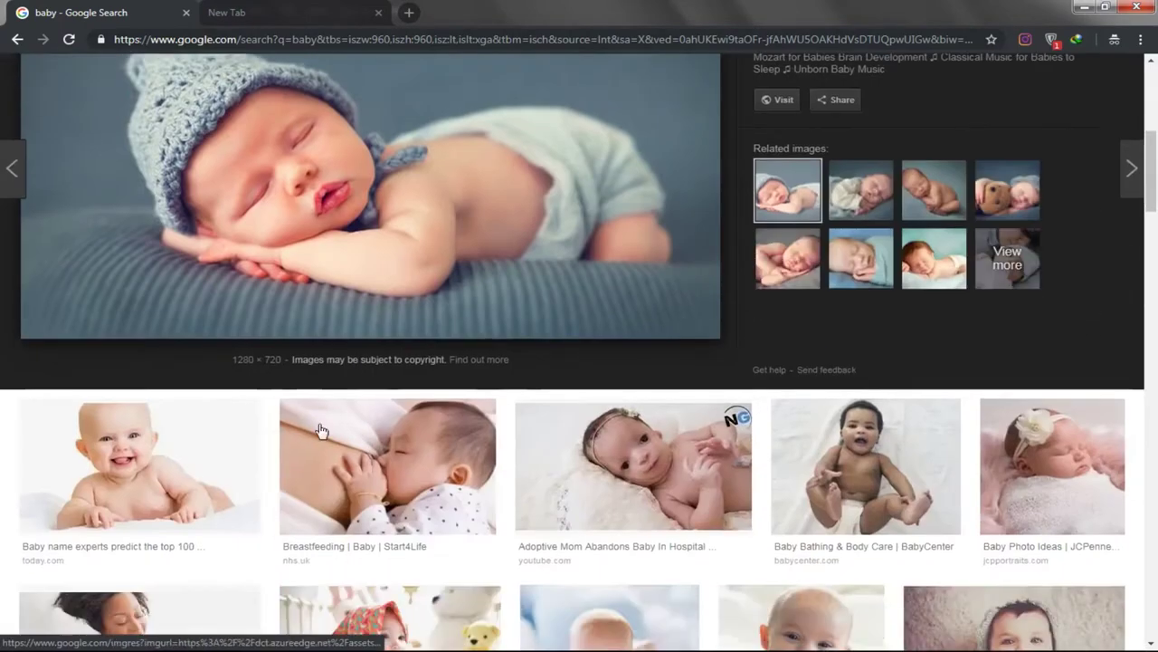
{"action": "left_click_drag", "start_coordinate": [229, 360], "coordinate": [280, 359]}
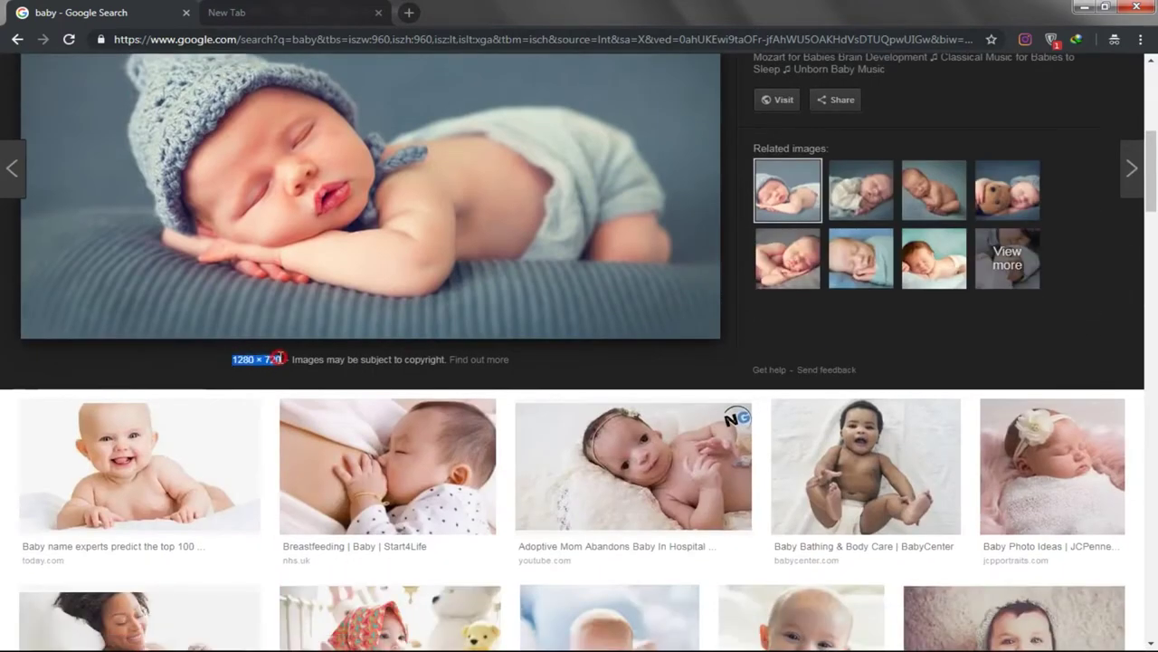
{"action": "scroll", "coordinate": [474, 427], "scroll_direction": "up", "scroll_amount": 4}
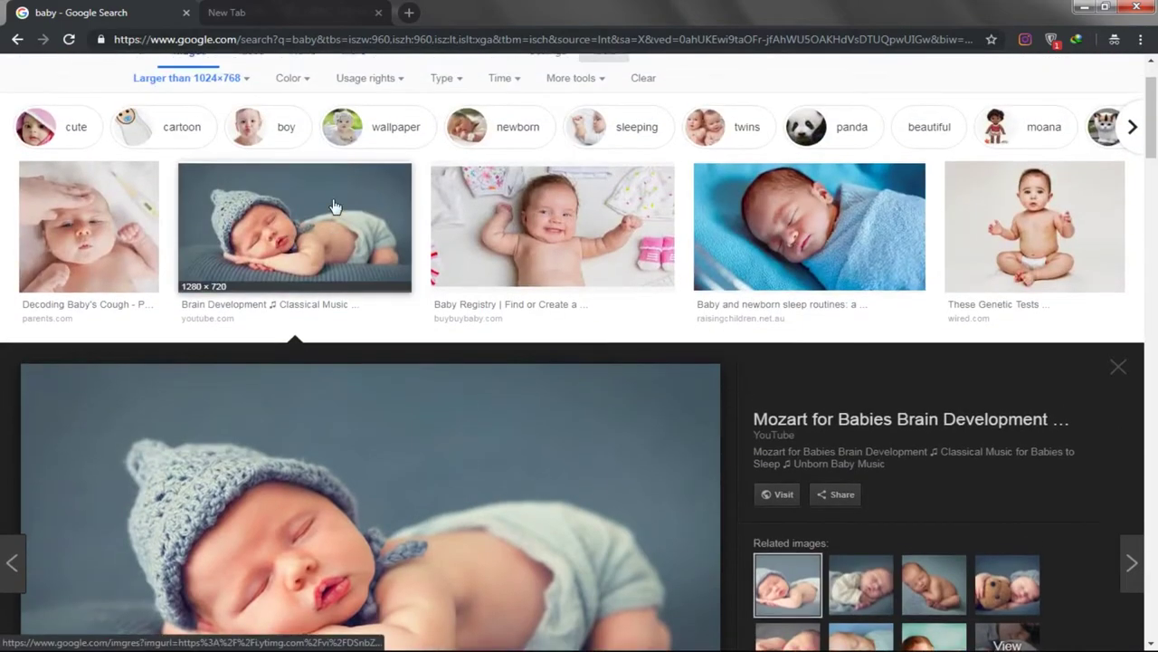
{"action": "scroll", "coordinate": [335, 207], "scroll_direction": "up", "scroll_amount": 1}
Step: Switch the size filter to larger than 2 MP and preview the gray-hood and headscarf babies
{"action": "left_click", "coordinate": [199, 163]}
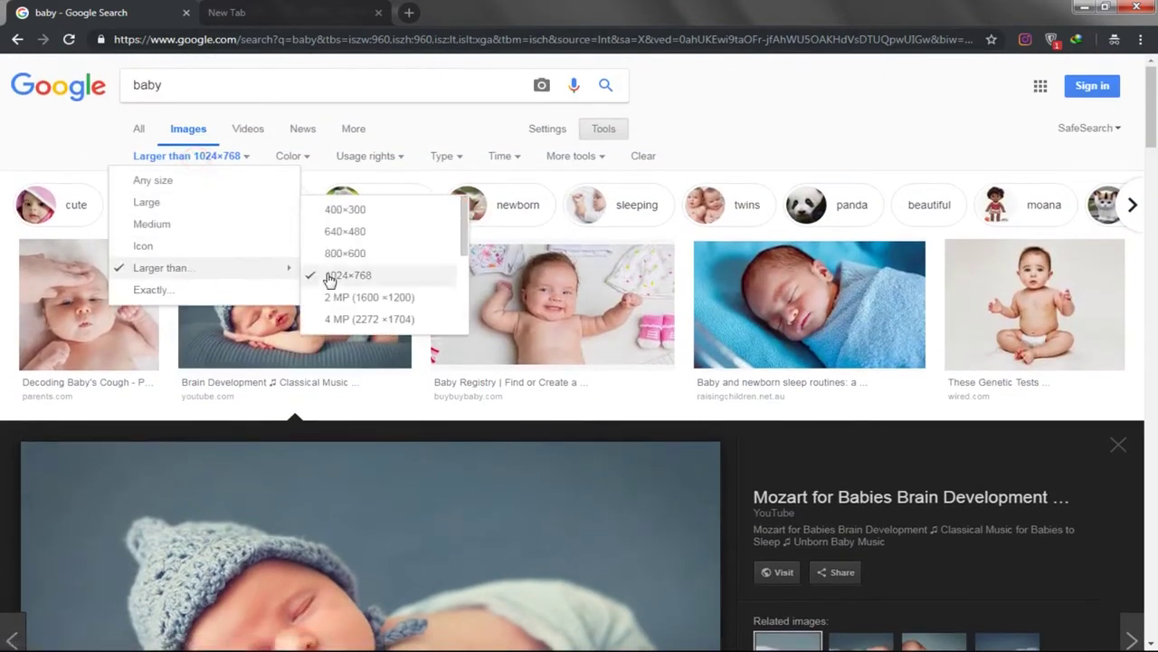
{"action": "left_click", "coordinate": [349, 299]}
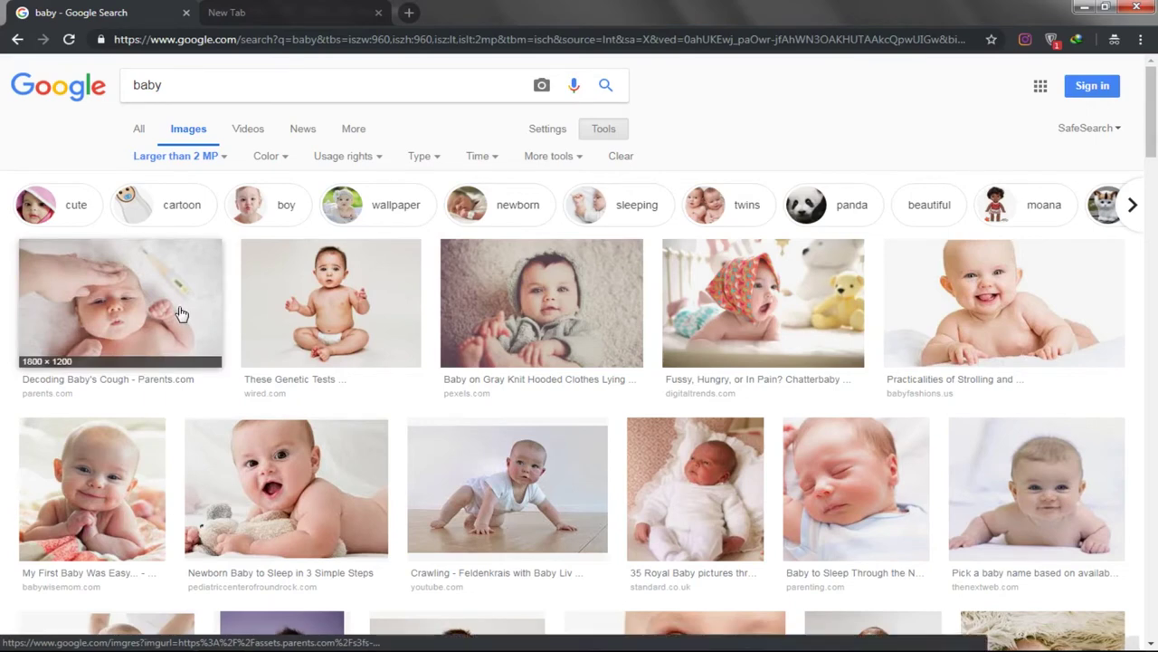
{"action": "left_click", "coordinate": [585, 350]}
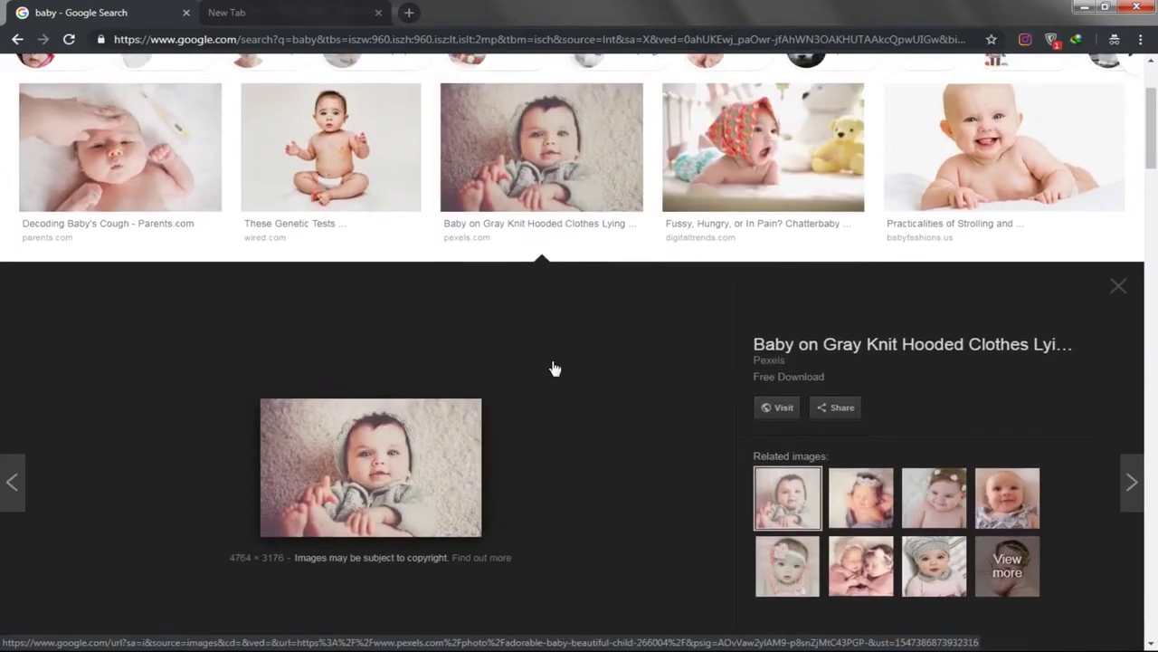
{"action": "scroll", "coordinate": [552, 369], "scroll_direction": "up", "scroll_amount": 3}
{"action": "left_click", "coordinate": [457, 267]}
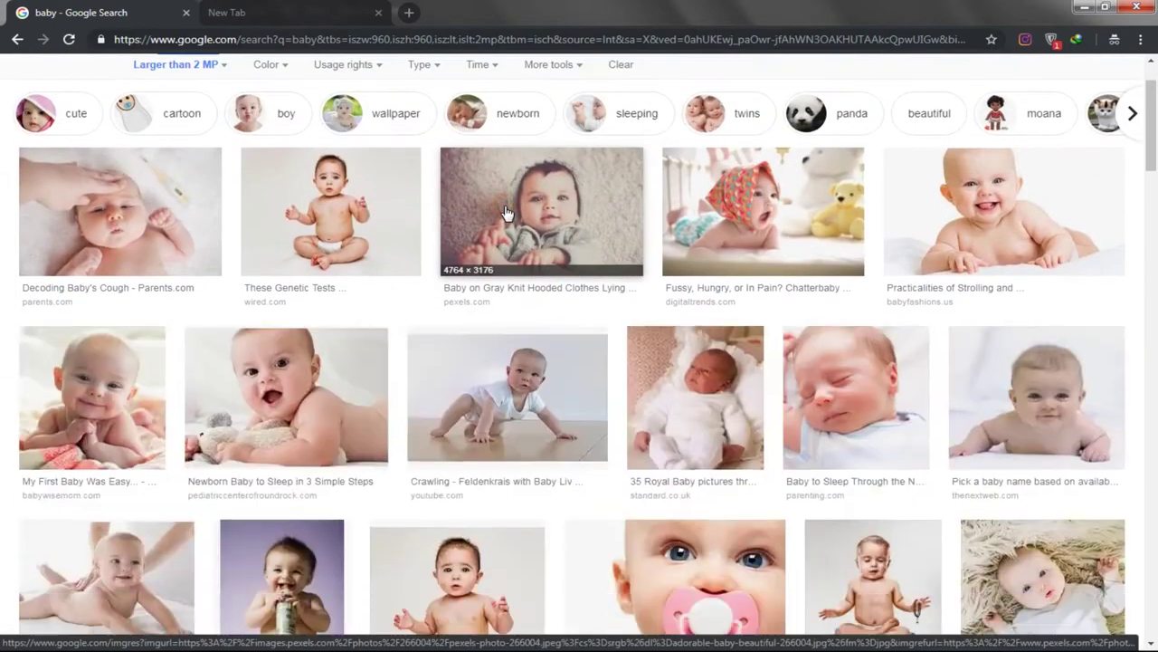
{"action": "left_click", "coordinate": [763, 217]}
{"action": "left_click_drag", "start_coordinate": [230, 591], "coordinate": [286, 594]}
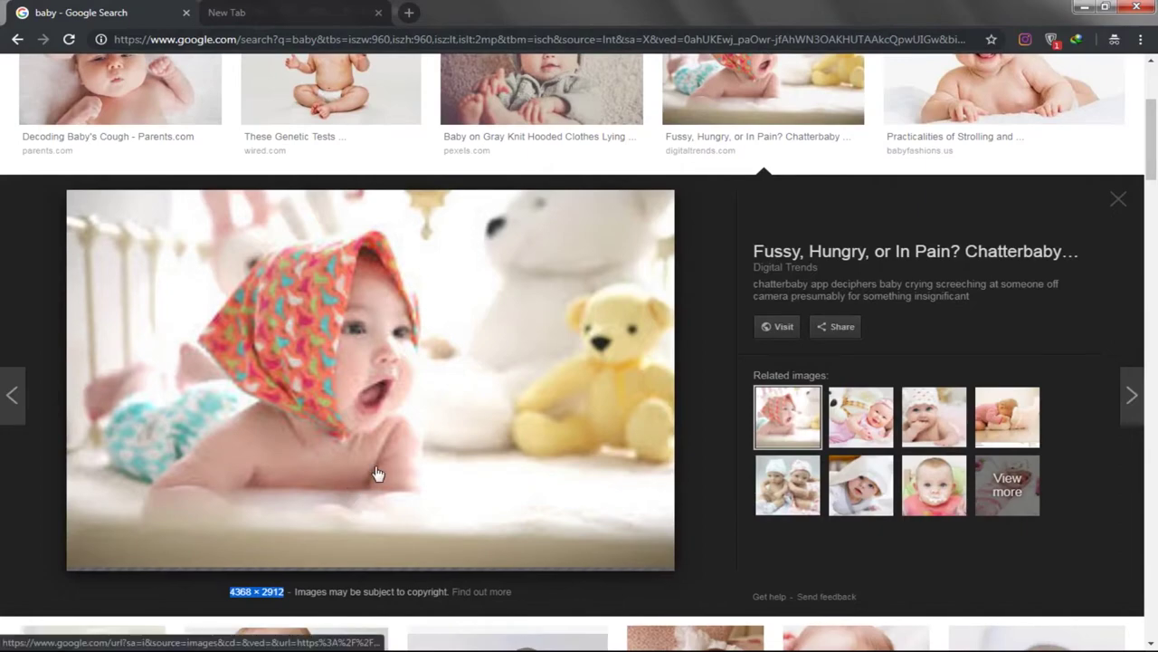
Step: Browse further results and preview the smiling baby in a pink headband
{"action": "scroll", "coordinate": [380, 483], "scroll_direction": "up", "scroll_amount": 1}
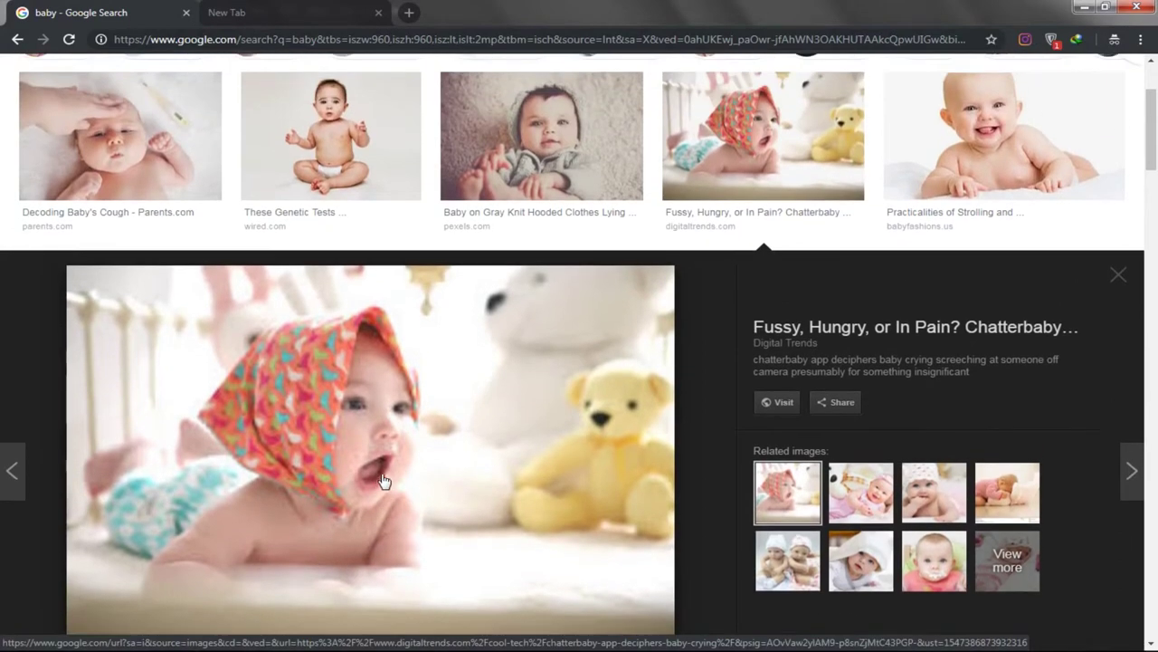
{"action": "key", "text": "Right"}
{"action": "scroll", "coordinate": [315, 339], "scroll_direction": "down", "scroll_amount": 4}
{"action": "scroll", "coordinate": [317, 340], "scroll_direction": "down", "scroll_amount": 1}
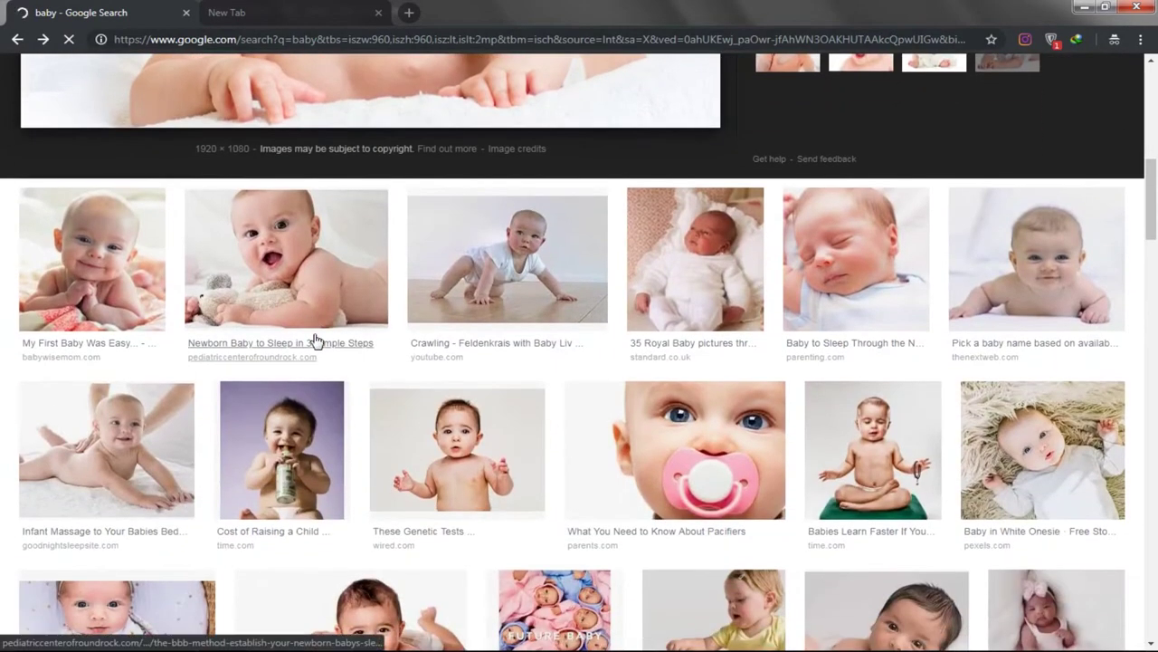
{"action": "scroll", "coordinate": [315, 340], "scroll_direction": "down", "scroll_amount": 4}
{"action": "scroll", "coordinate": [315, 339], "scroll_direction": "up", "scroll_amount": 1}
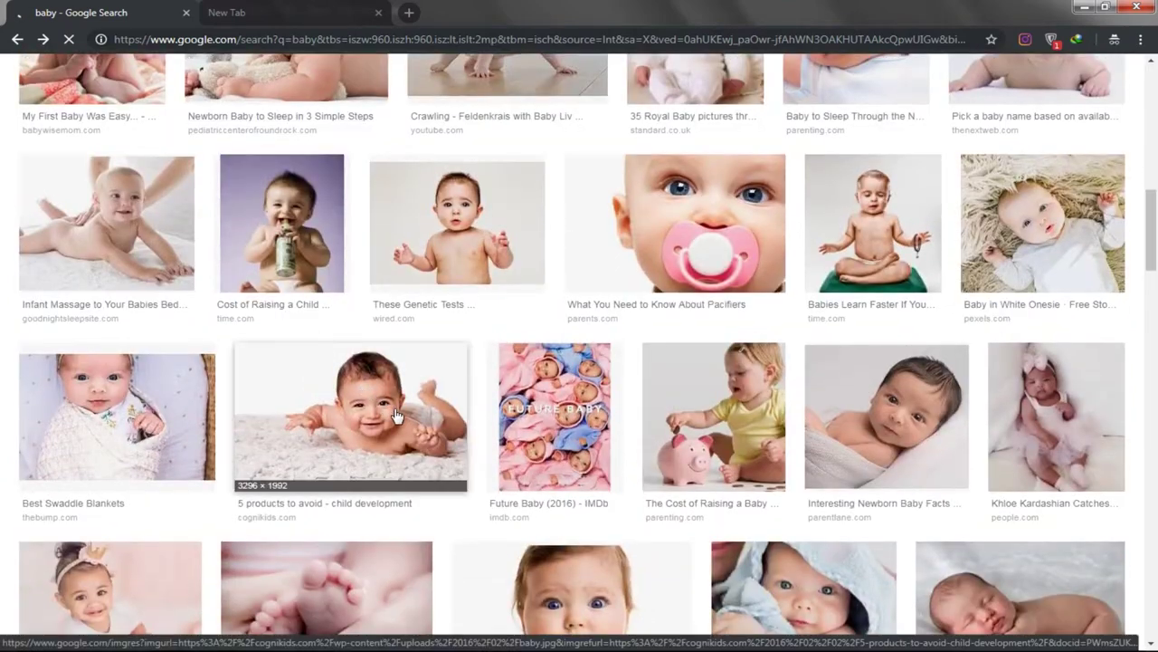
{"action": "scroll", "coordinate": [395, 416], "scroll_direction": "down", "scroll_amount": 3}
{"action": "scroll", "coordinate": [396, 415], "scroll_direction": "down", "scroll_amount": 3}
{"action": "left_click", "coordinate": [212, 525]}
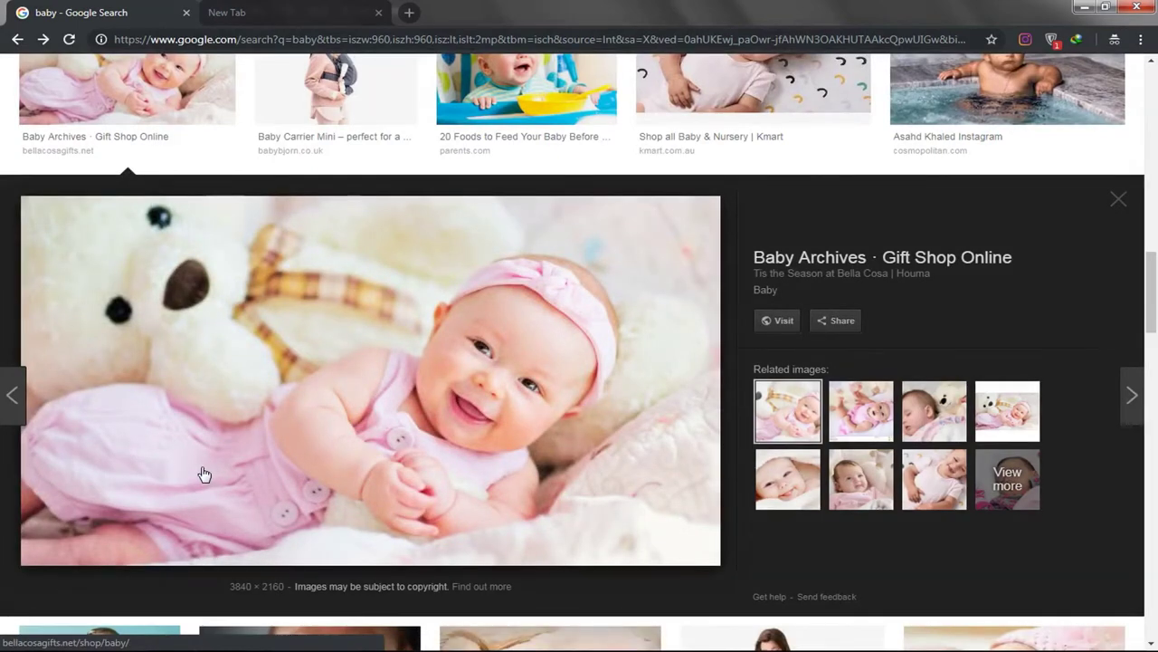
Step: Save the pink-headband baby photo to disk as CATEGORIES-BABY via Save image as
{"action": "right_click", "coordinate": [380, 324]}
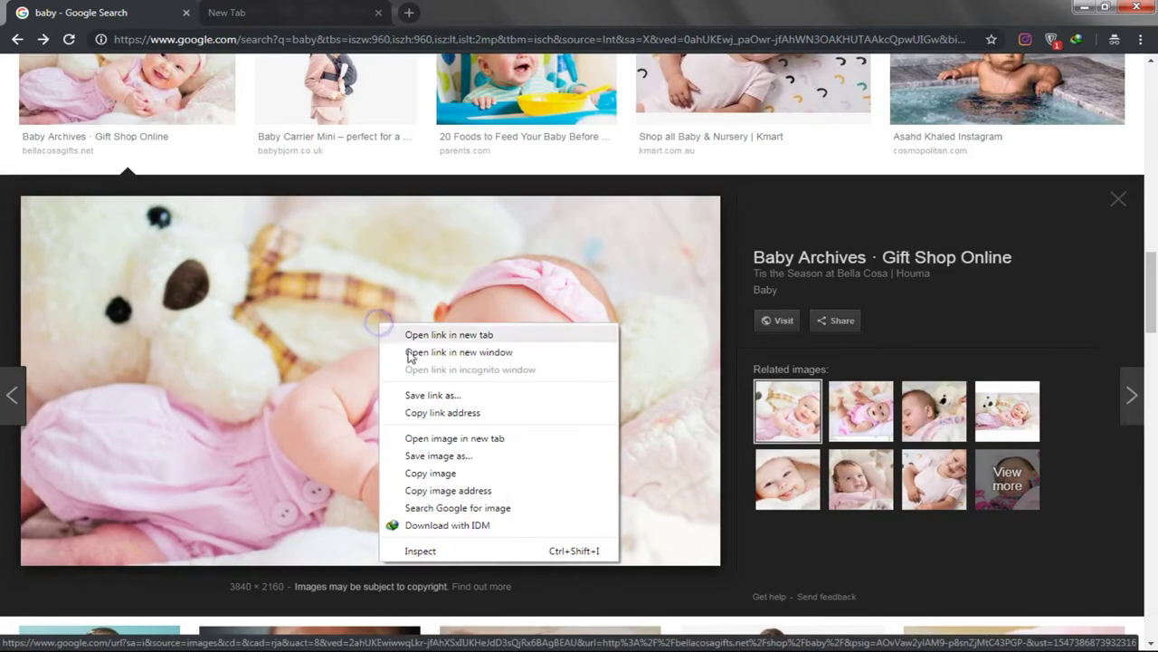
{"action": "left_click", "coordinate": [440, 456]}
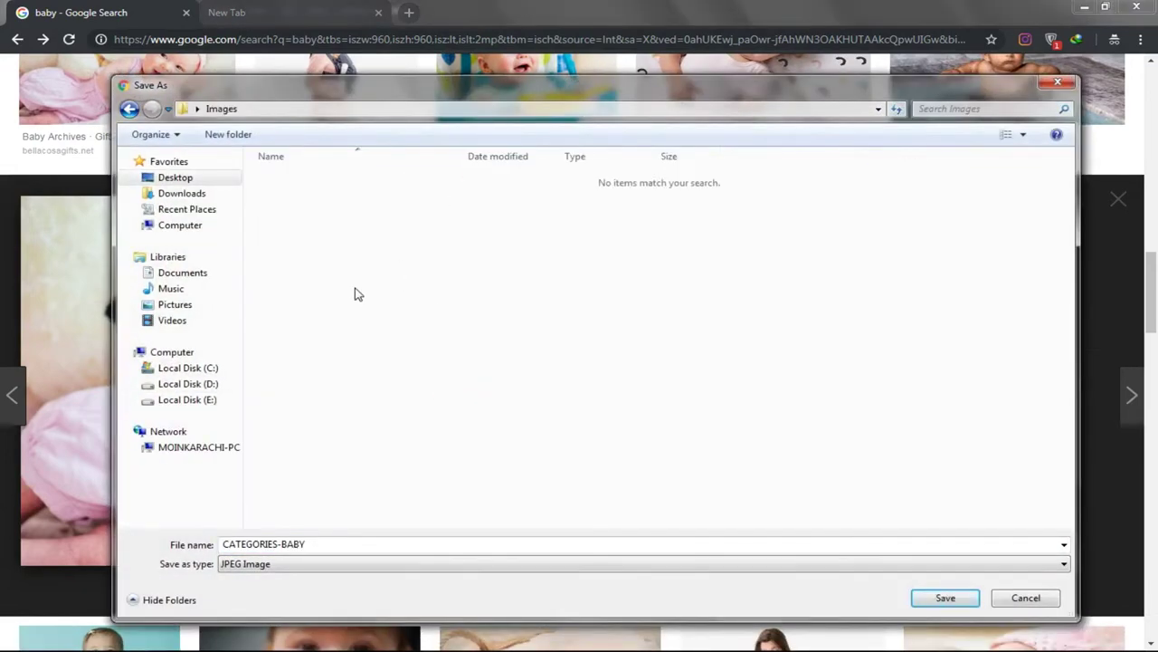
{"action": "left_click", "coordinate": [937, 595]}
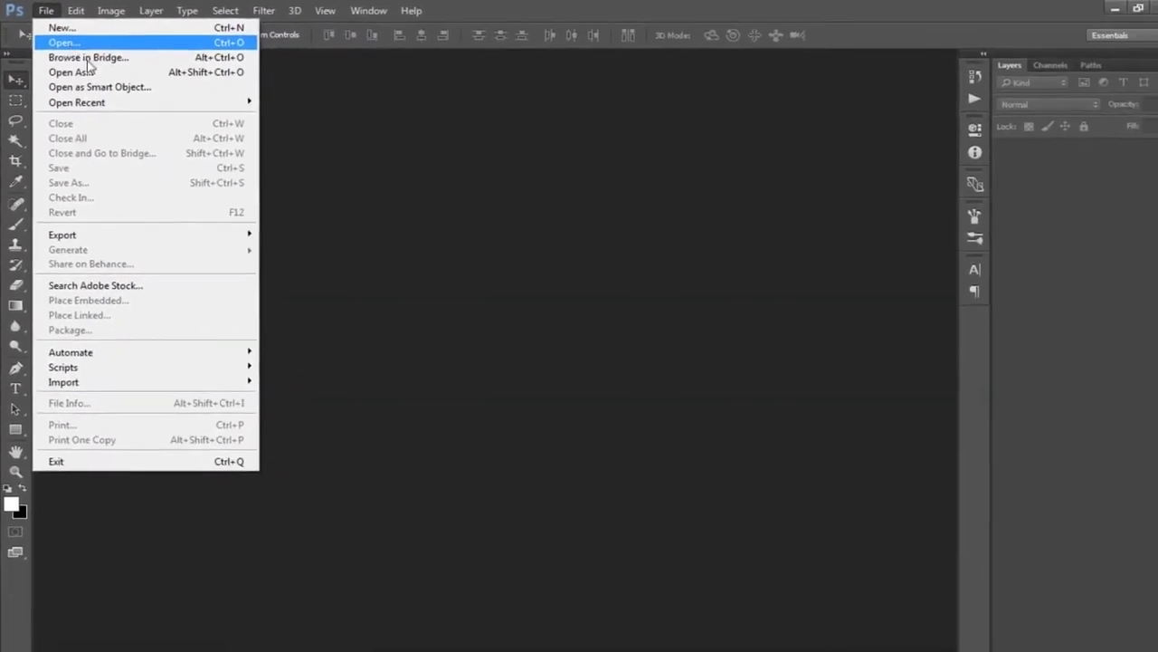
Step: Drag the downloaded CATEGORIES-BABY.jpg into Photoshop and adjust the zoom
{"action": "left_click", "coordinate": [368, 199]}
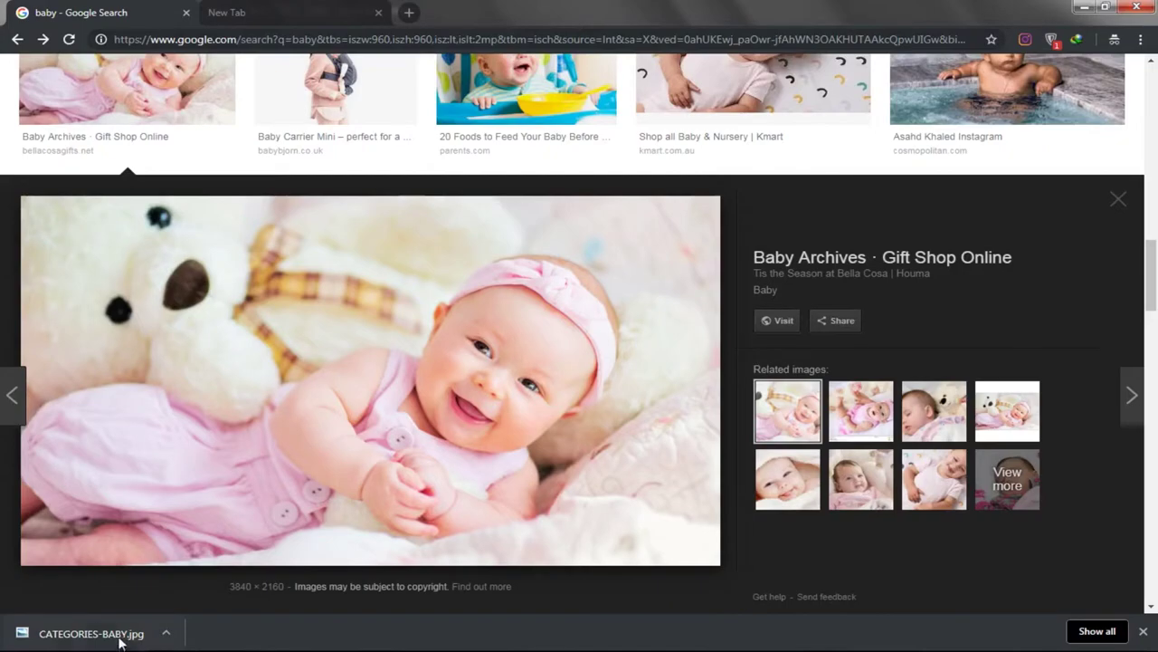
{"action": "mouse_move", "coordinate": [83, 634]}
{"action": "left_mouse_down"}
{"action": "mouse_move", "coordinate": [161, 629]}
{"action": "mouse_move", "coordinate": [431, 91]}
{"action": "mouse_move", "coordinate": [499, 20]}
{"action": "left_mouse_up"}
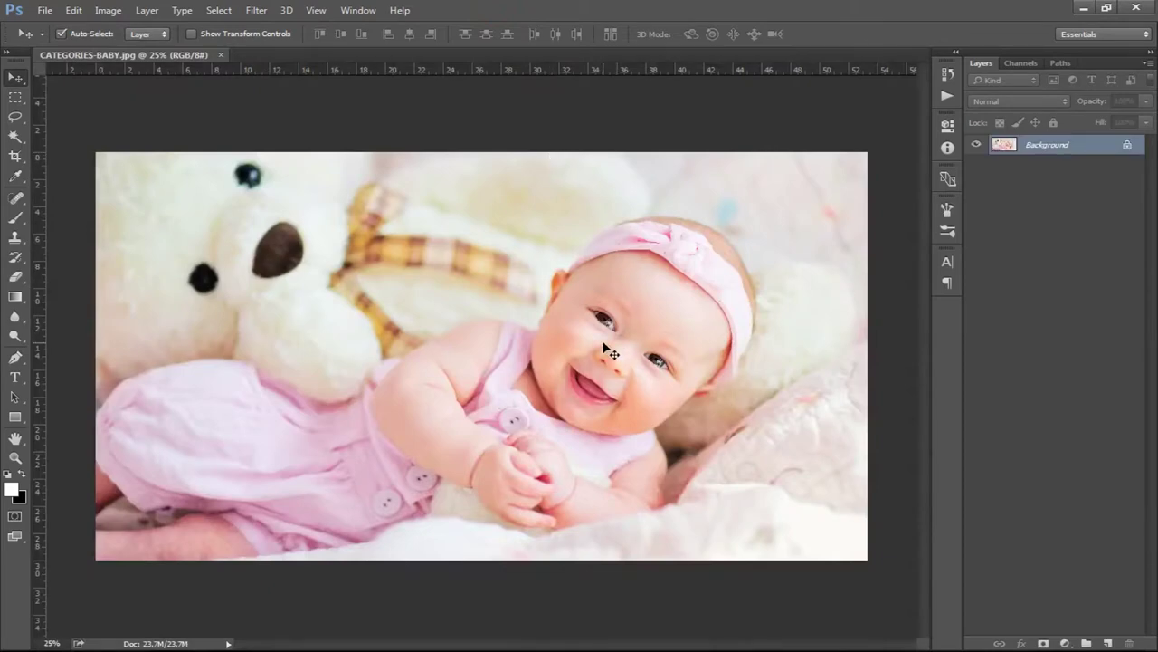
{"action": "key", "text": "ctrl+minus"}
{"action": "key", "text": "ctrl+minus"}
{"action": "key", "text": "ctrl+minus"}
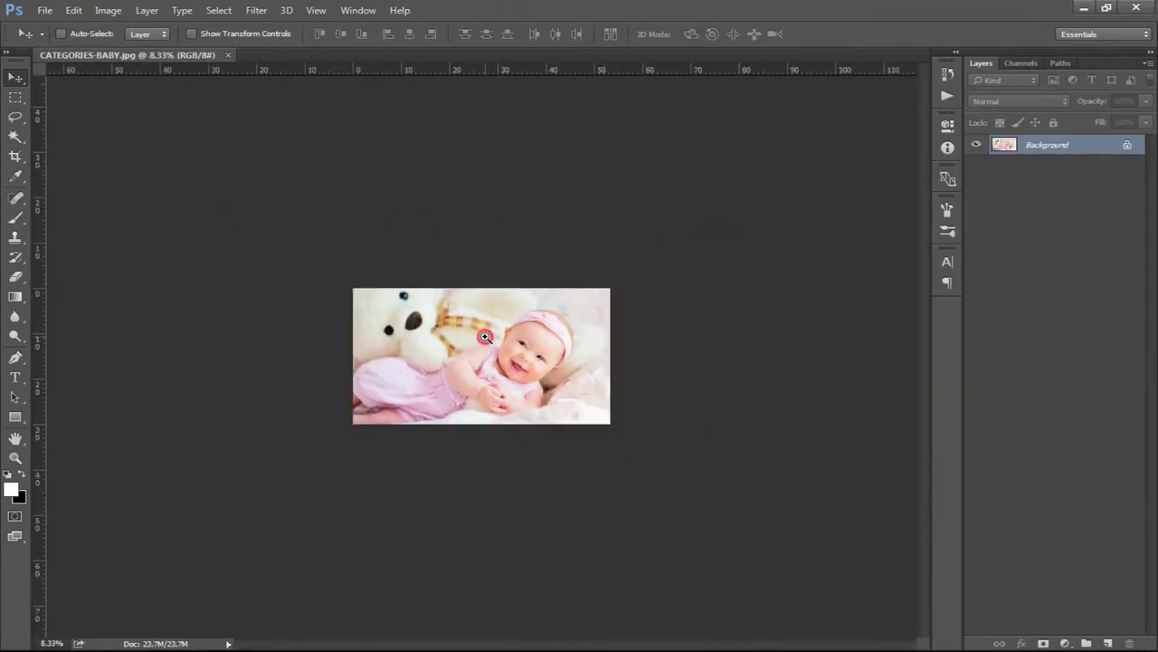
{"action": "left_click", "coordinate": [485, 336]}
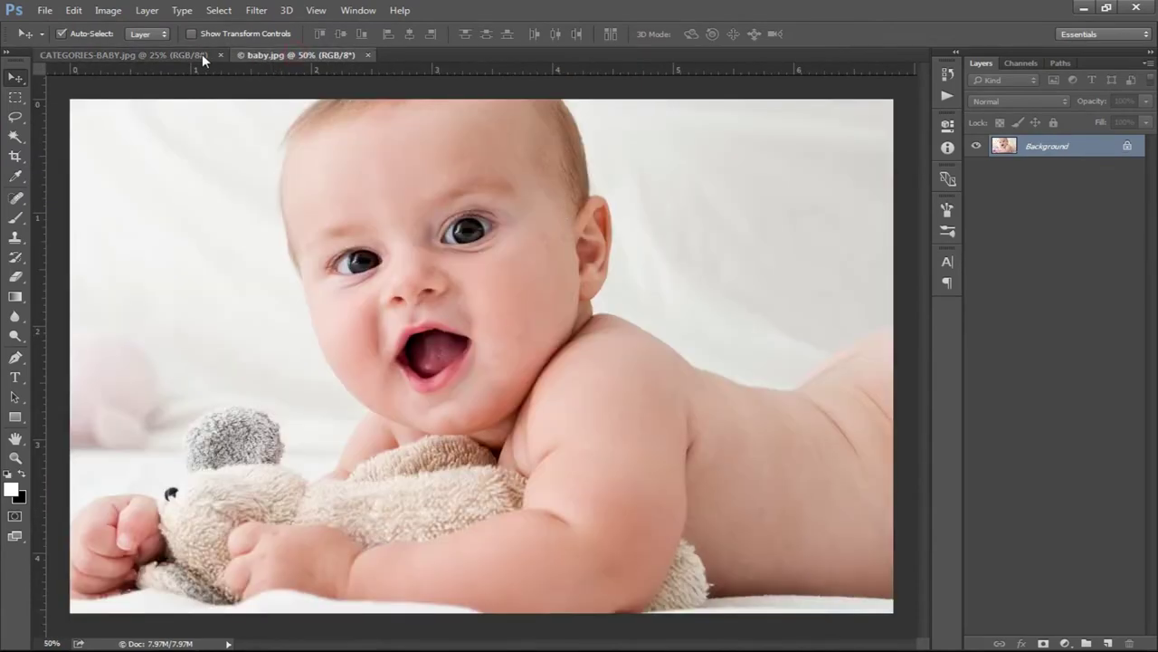
Step: Switch between the baby.jpg and CATEGORIES-BABY.jpg tabs, ending on CATEGORIES-BABY.jpg
{"action": "left_click", "coordinate": [202, 53]}
{"action": "left_click", "coordinate": [288, 55]}
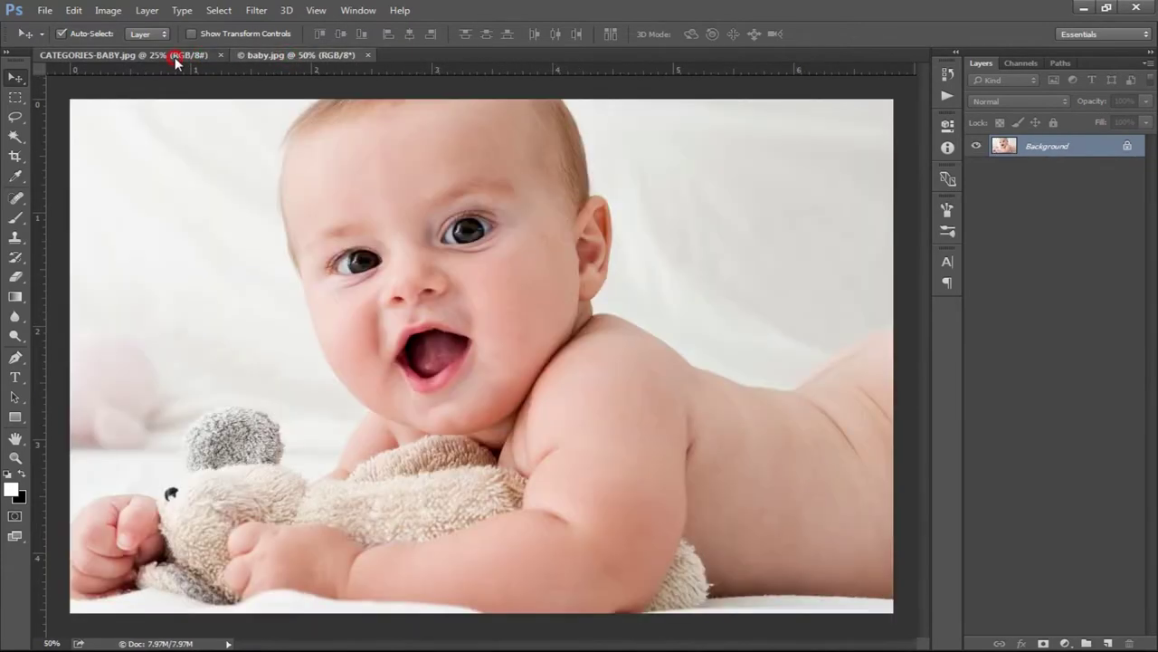
{"action": "left_click", "coordinate": [181, 55]}
{"action": "left_click", "coordinate": [288, 55]}
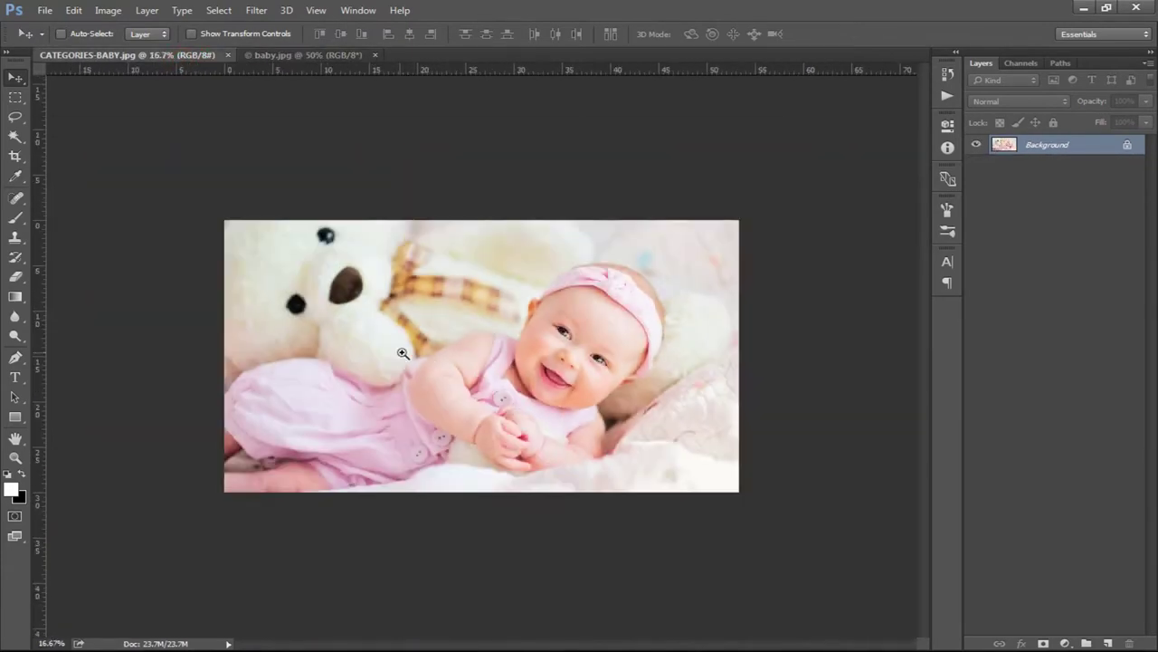
{"action": "left_click", "coordinate": [127, 55]}
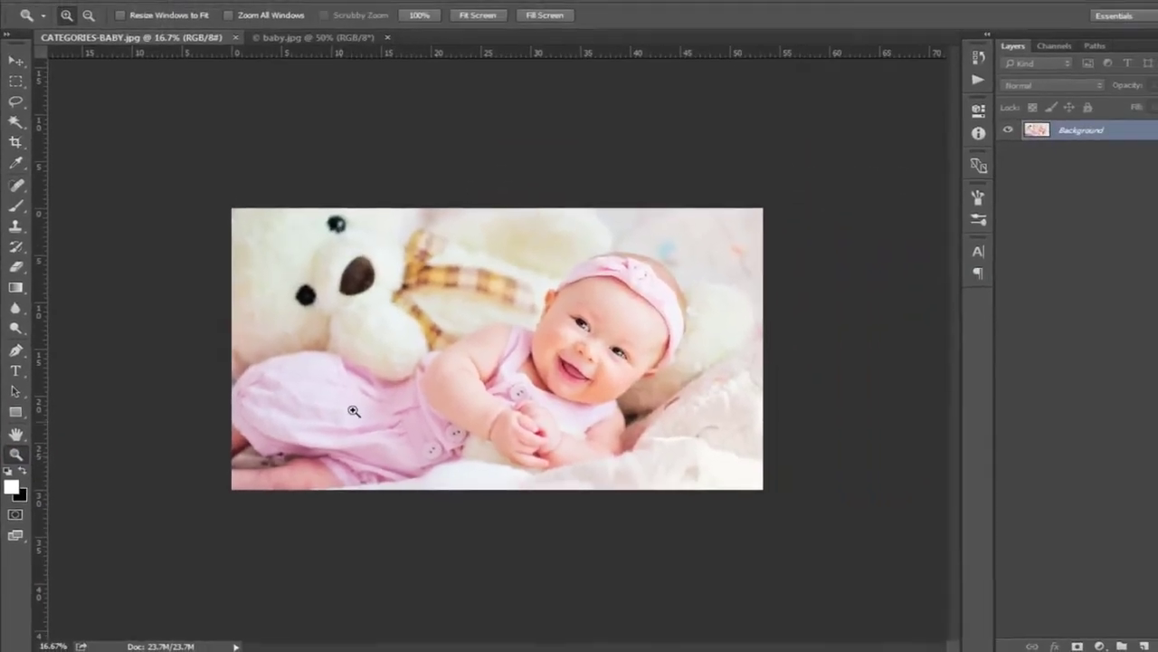
{"action": "left_click_drag", "start_coordinate": [529, 303], "coordinate": [577, 347]}
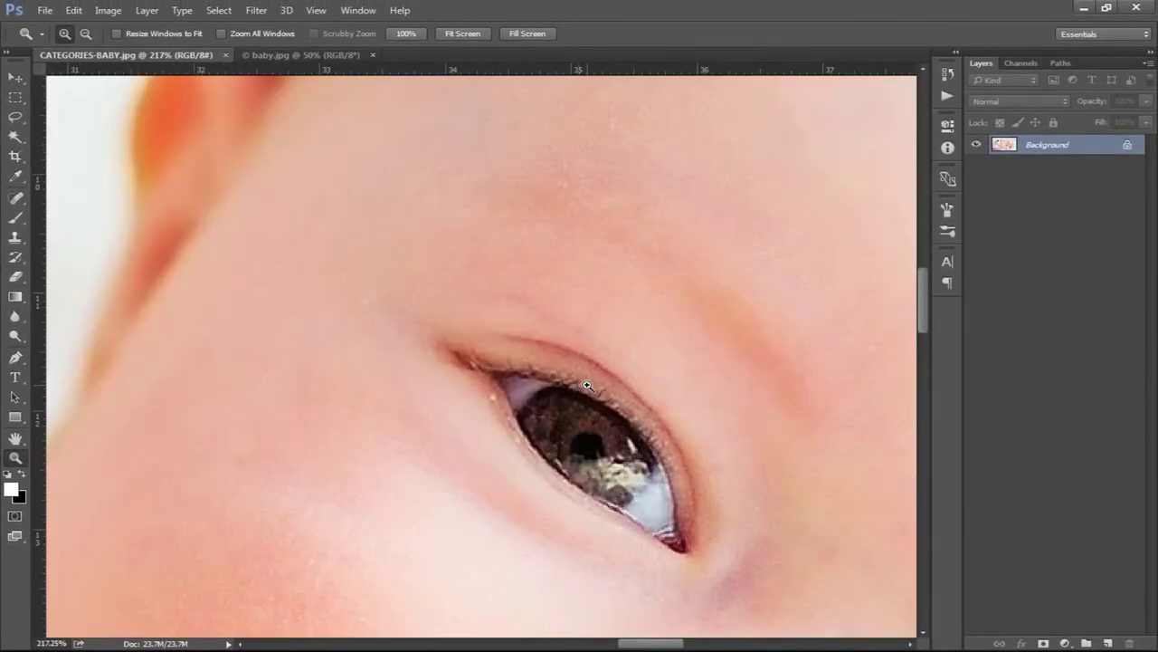
{"action": "left_click", "coordinate": [606, 451], "text": "alt"}
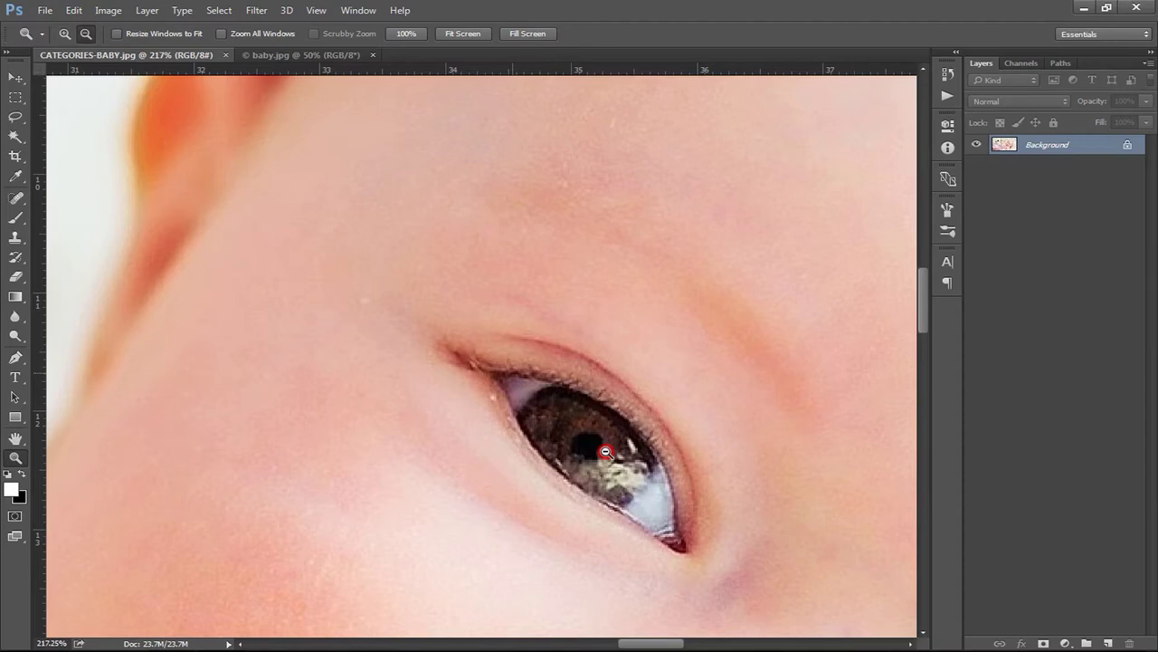
{"action": "left_click", "coordinate": [606, 450]}
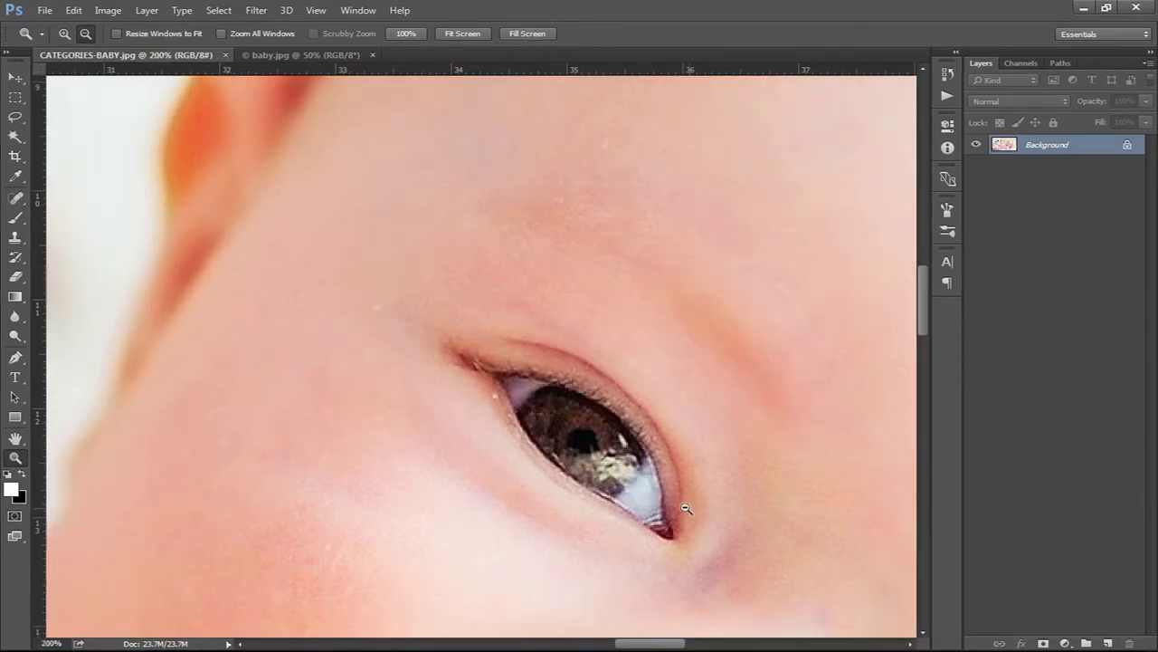
{"action": "left_click", "coordinate": [581, 460]}
{"action": "left_click", "coordinate": [584, 460]}
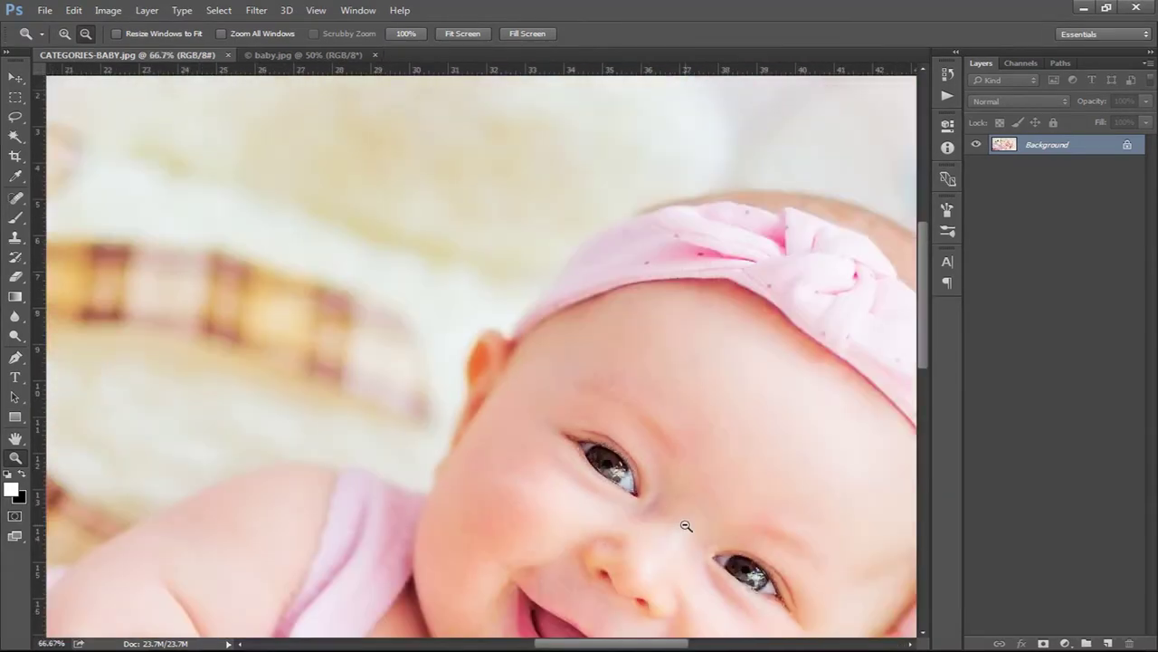
{"action": "left_click", "coordinate": [517, 407]}
{"action": "left_click", "coordinate": [633, 510]}
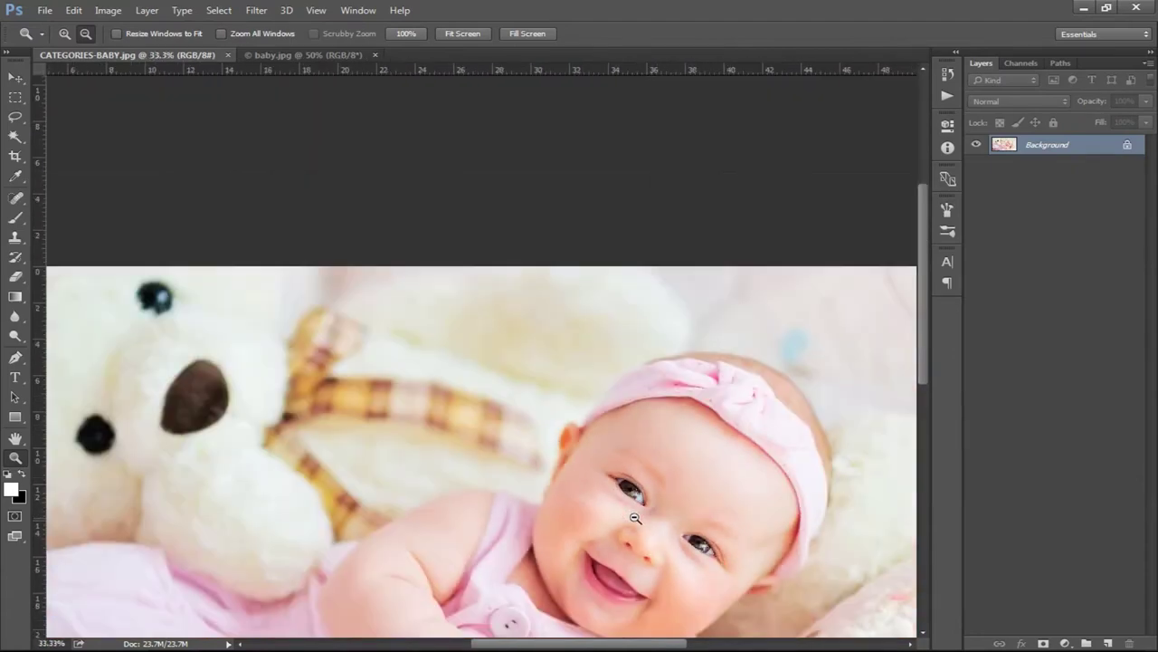
{"action": "left_click", "coordinate": [604, 505]}
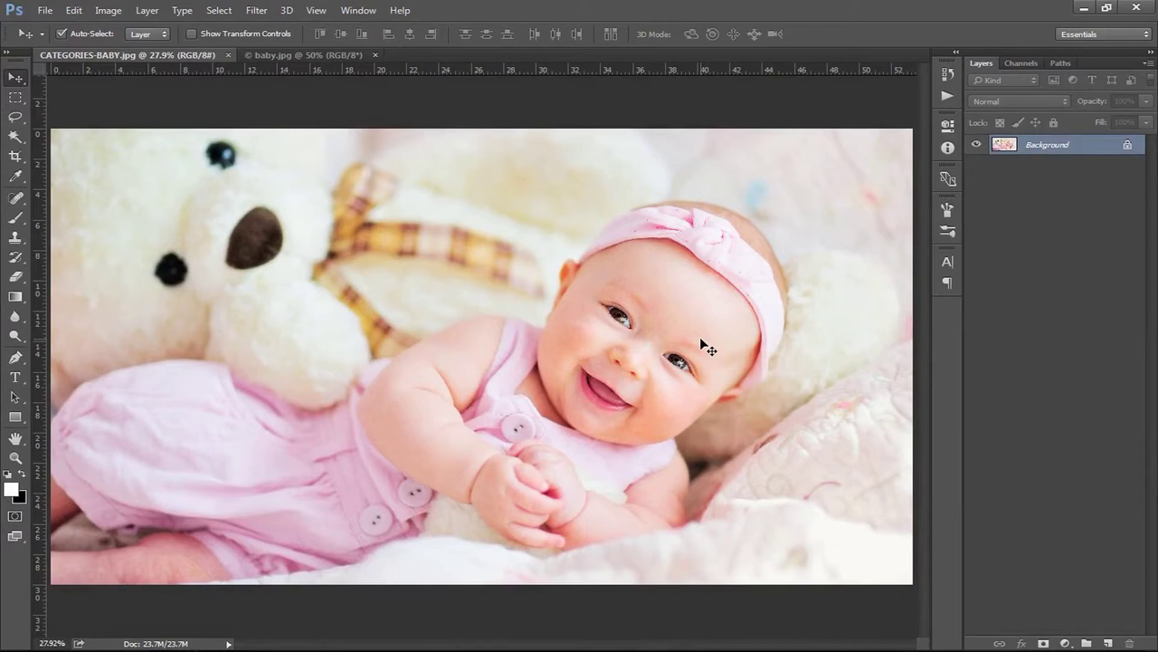
Step: After the locked-Background warnings, duplicate the Background into Layer 1 with Ctrl+J
{"action": "key", "text": "ctrl+minus"}
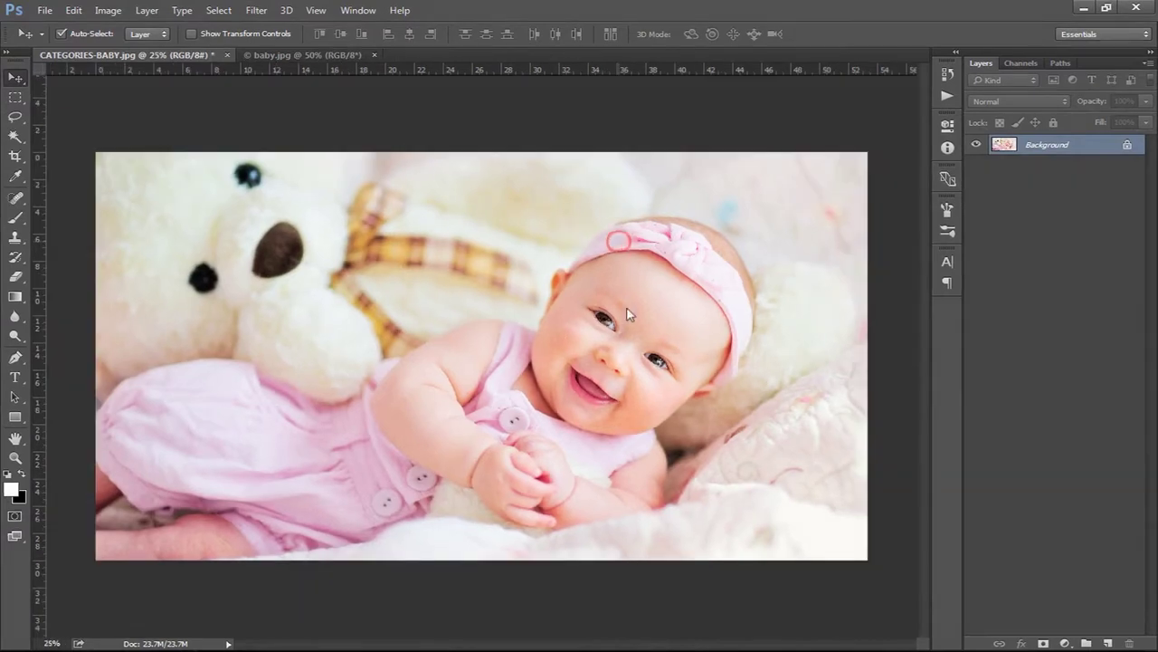
{"action": "left_click_drag", "start_coordinate": [700, 338], "coordinate": [624, 338]}
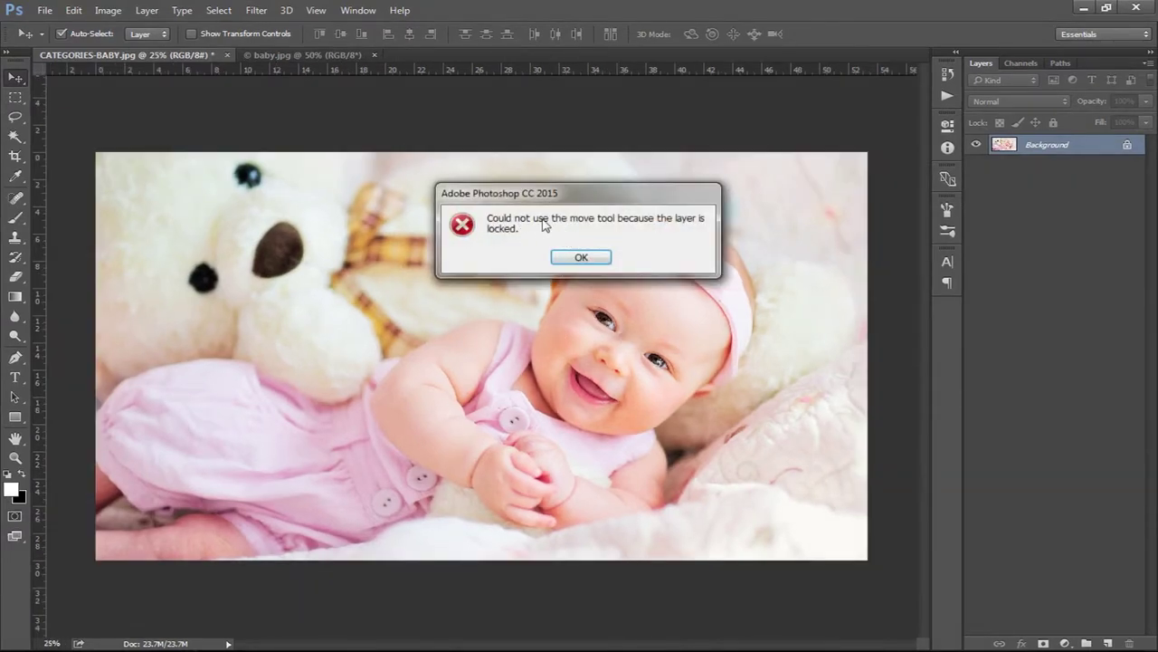
{"action": "left_click", "coordinate": [581, 258]}
{"action": "left_click", "coordinate": [610, 344]}
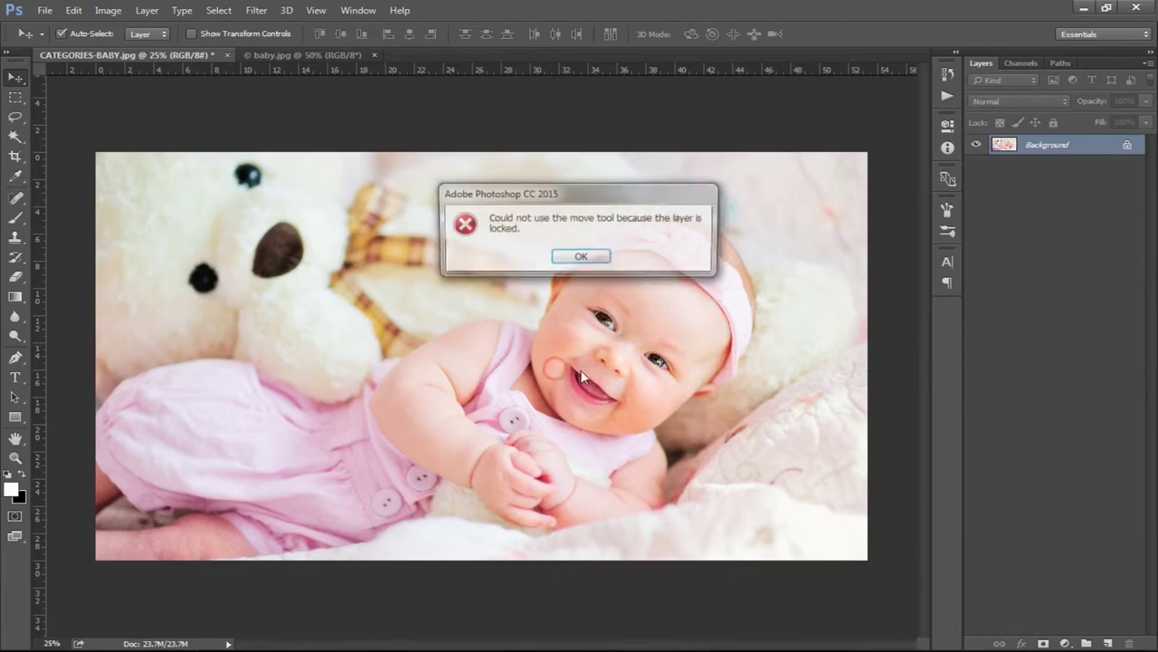
{"action": "left_click", "coordinate": [581, 258]}
{"action": "left_click", "coordinate": [597, 328]}
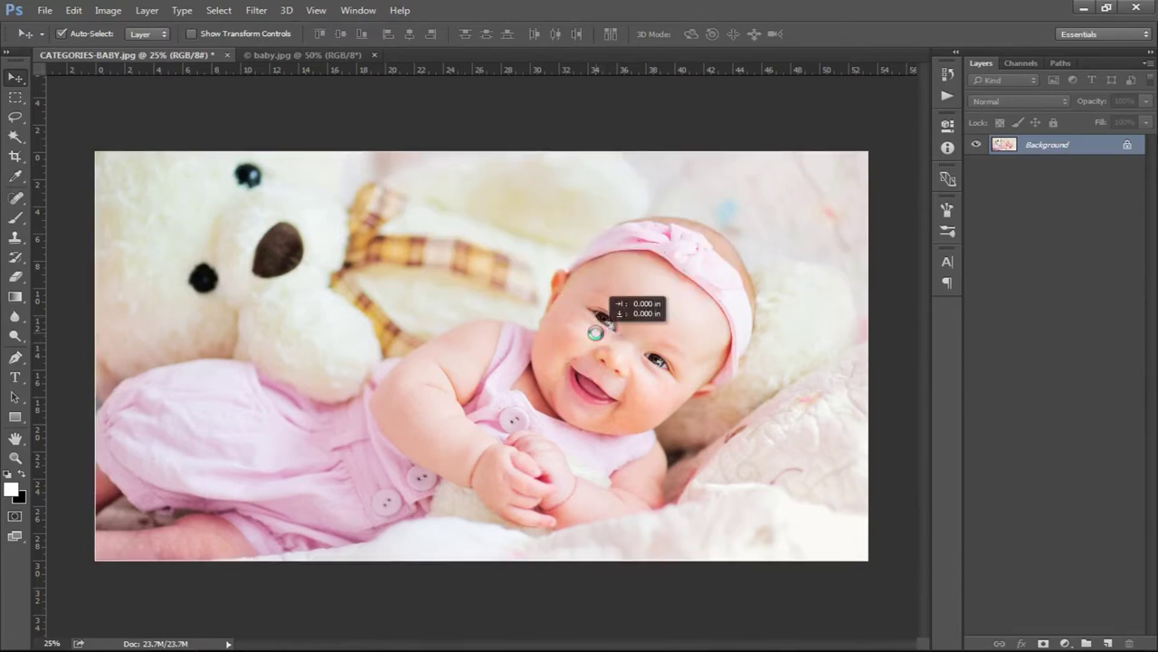
{"action": "left_click", "coordinate": [590, 260]}
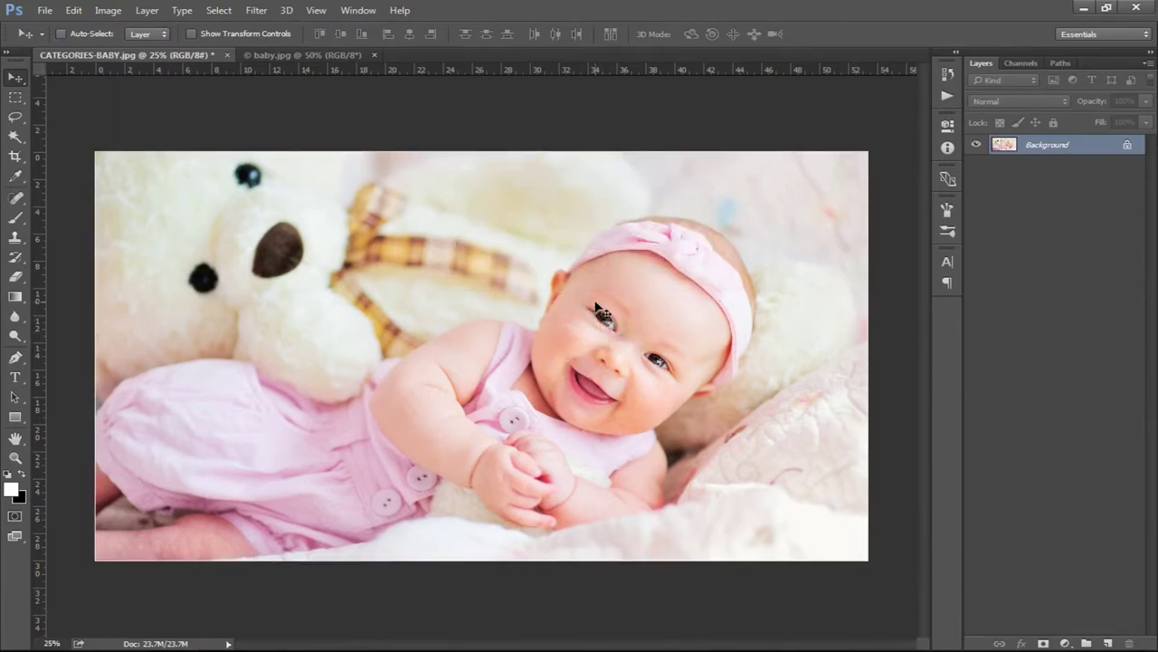
{"action": "key", "text": "ctrl+j"}
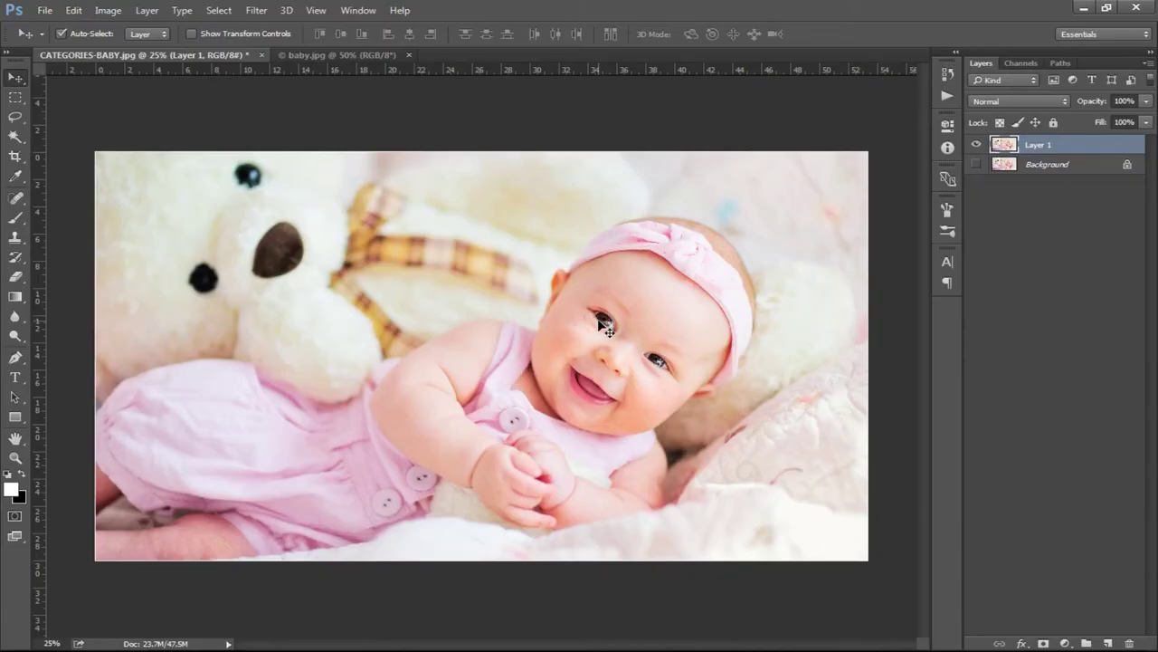
Step: Set Image Size width to 2000 pixels with constrained proportions, giving 2000 × 1125
{"action": "left_click", "coordinate": [107, 10]}
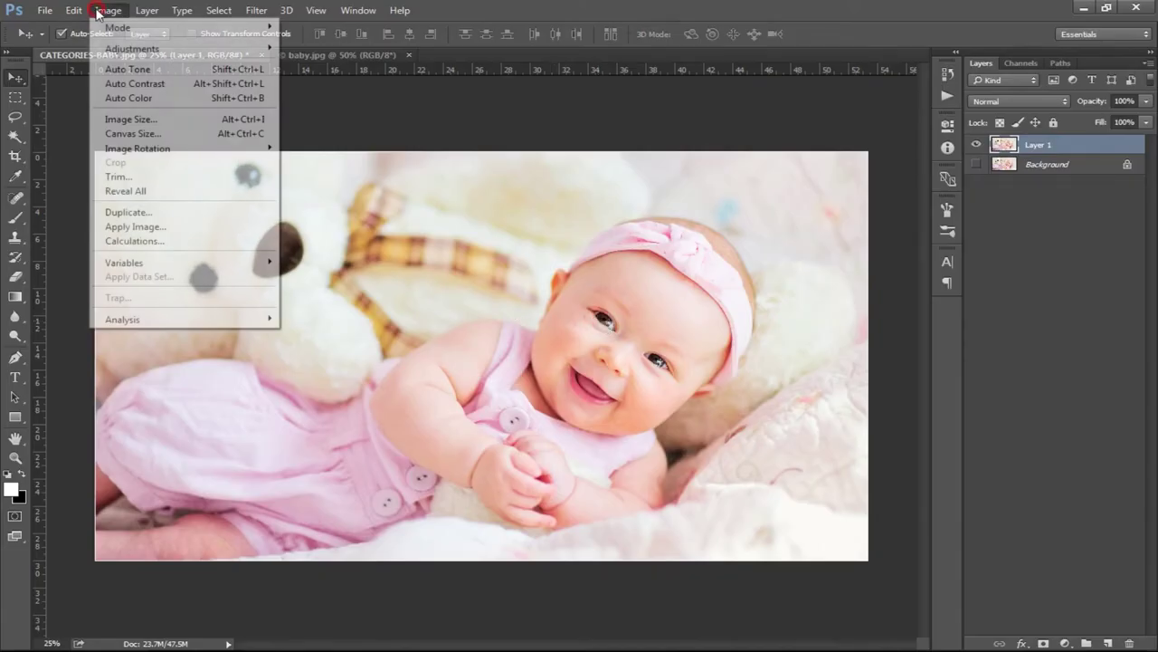
{"action": "left_click", "coordinate": [129, 119]}
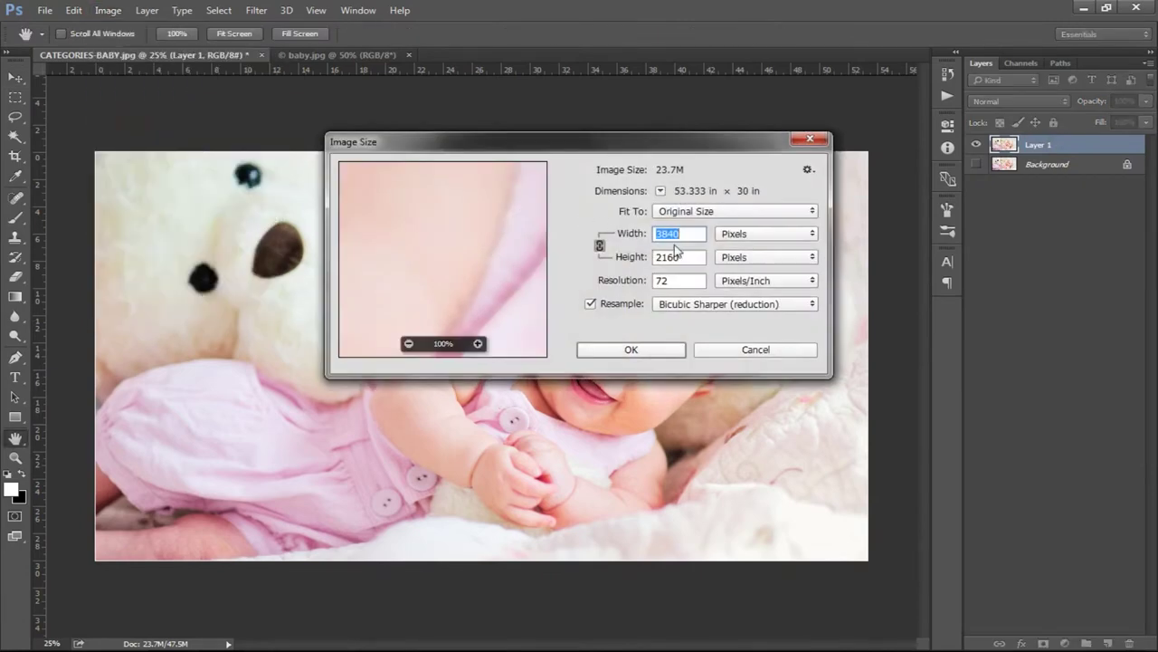
{"action": "left_click_drag", "start_coordinate": [693, 154], "coordinate": [675, 188]}
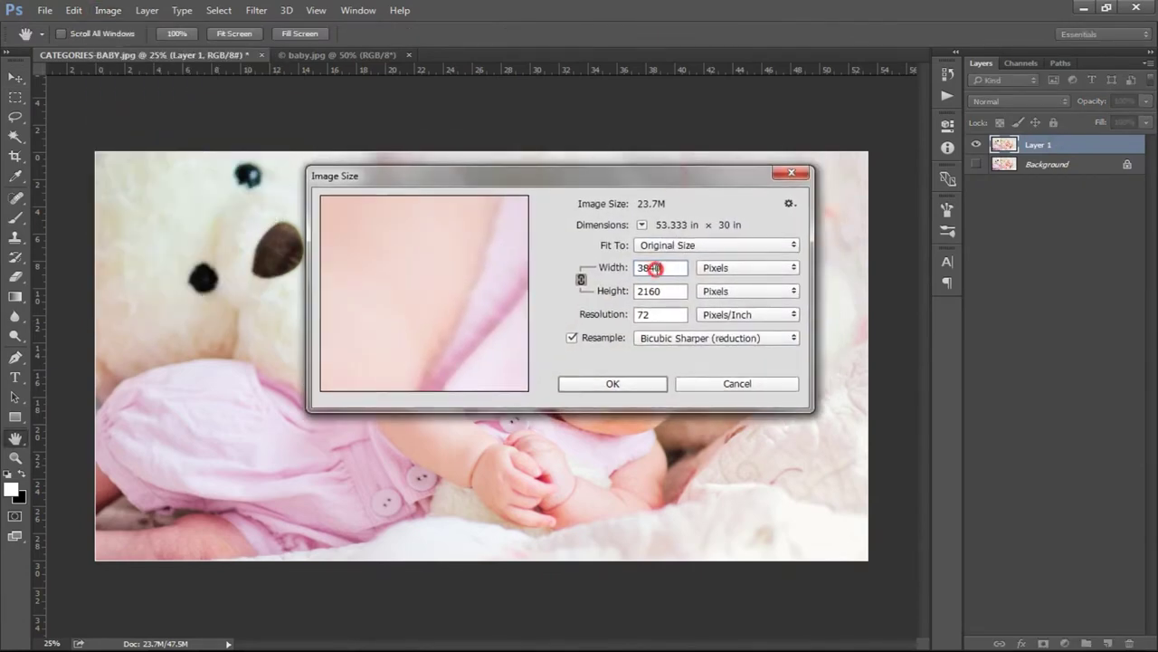
{"action": "key", "text": "Tab"}
{"action": "key", "text": "Tab"}
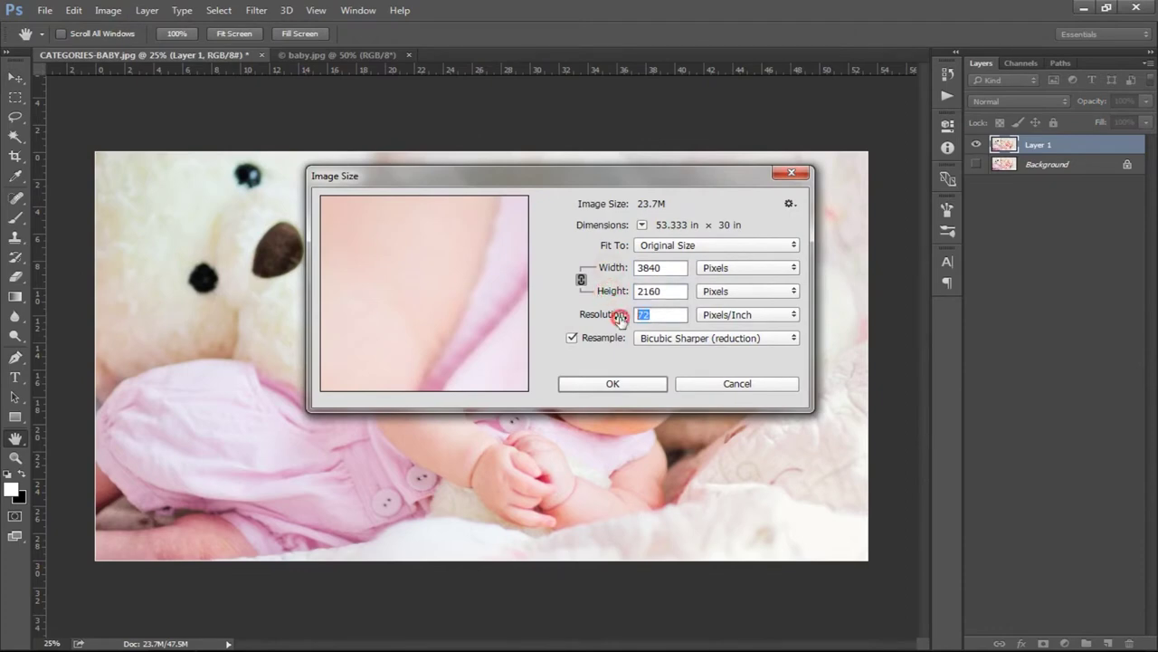
{"action": "left_click", "coordinate": [679, 338]}
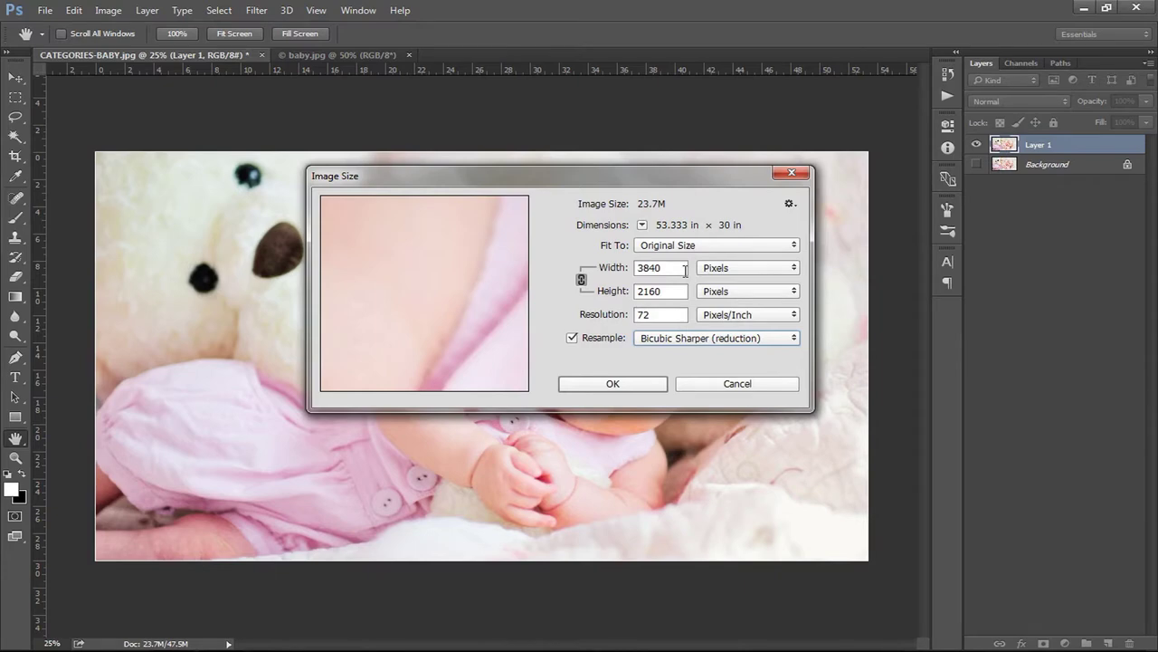
{"action": "left_click_drag", "start_coordinate": [668, 267], "coordinate": [614, 266]}
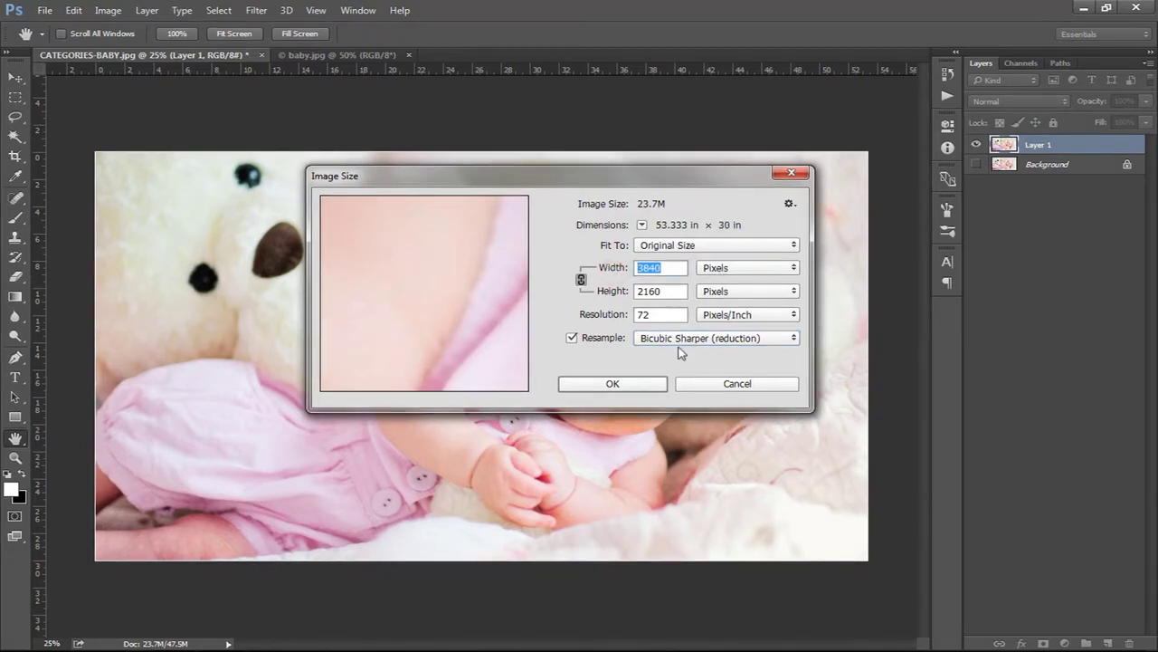
{"action": "type", "text": "3500"}
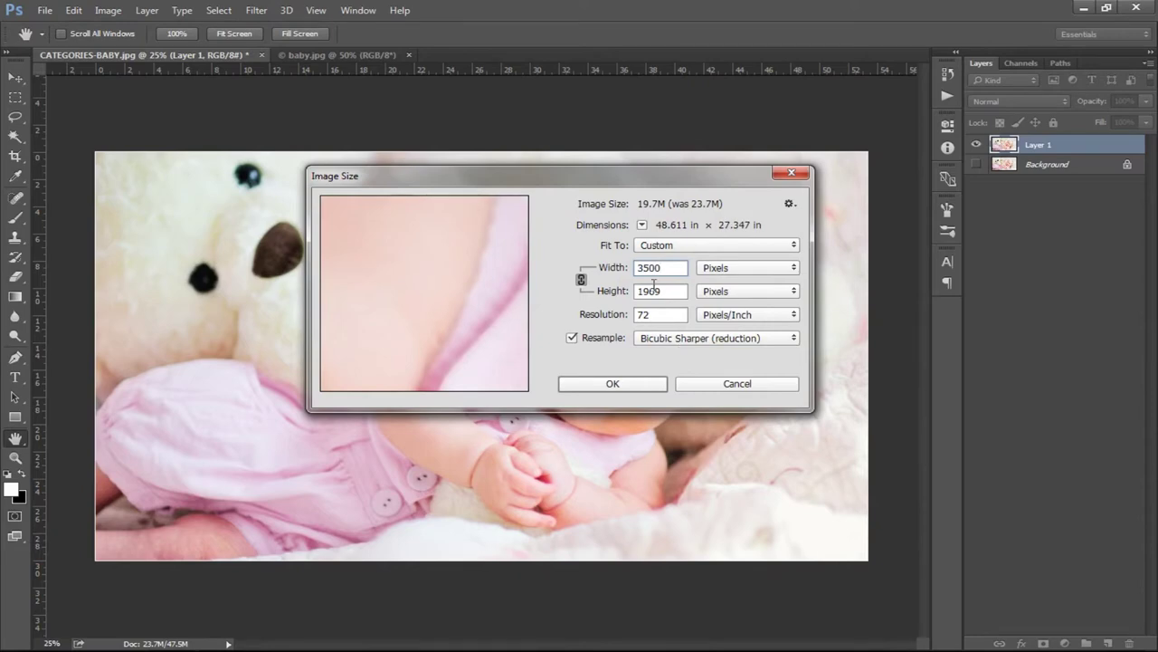
{"action": "left_click_drag", "start_coordinate": [669, 268], "coordinate": [631, 267]}
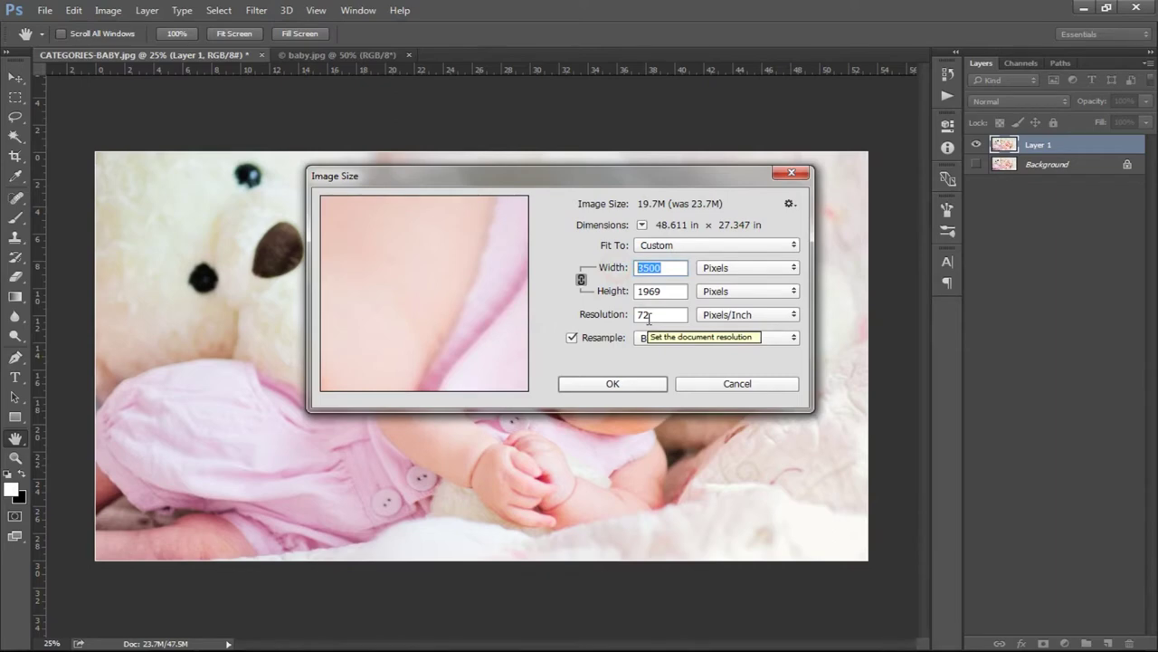
{"action": "type", "text": "200"}
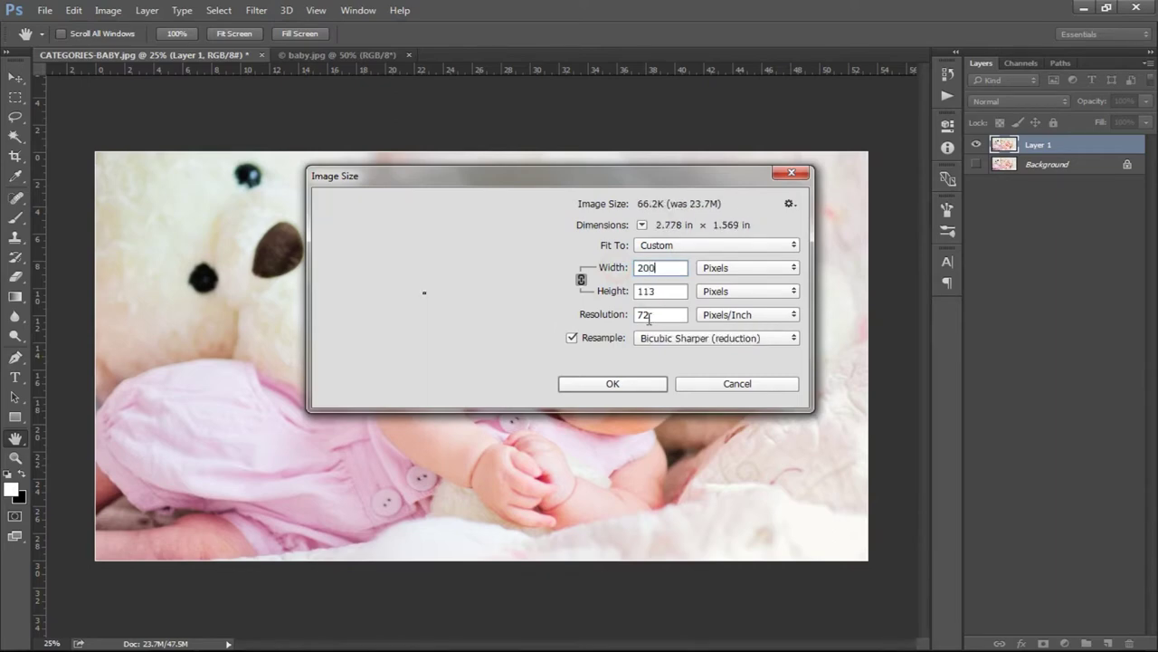
{"action": "type", "text": "0"}
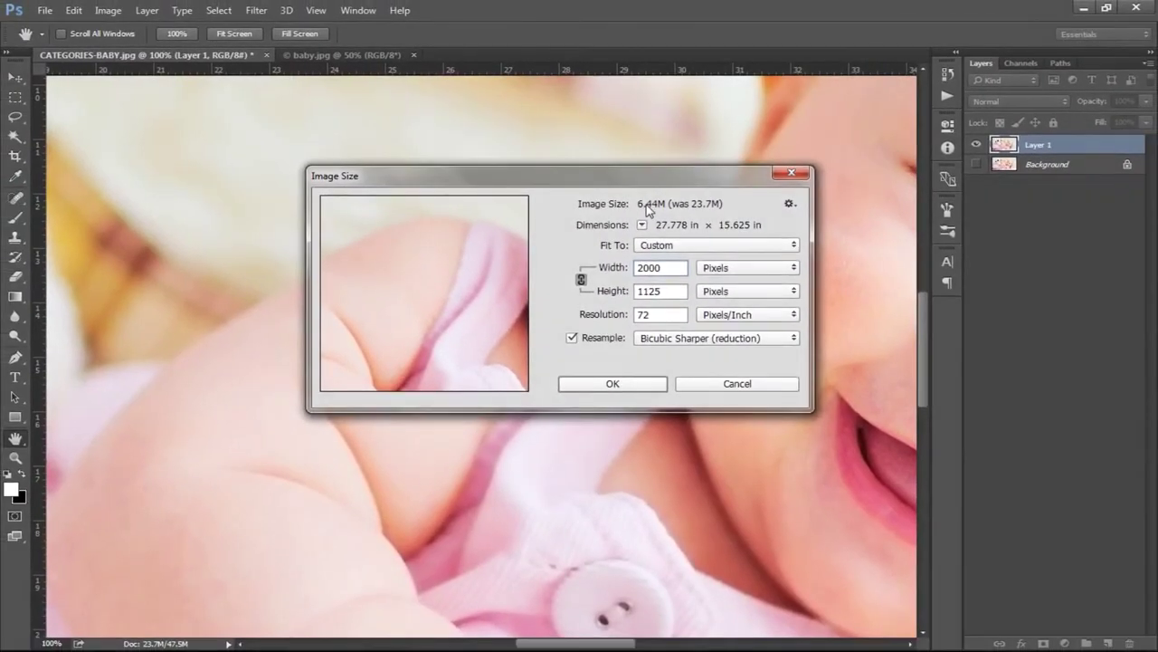
{"action": "key", "text": "ctrl+minus"}
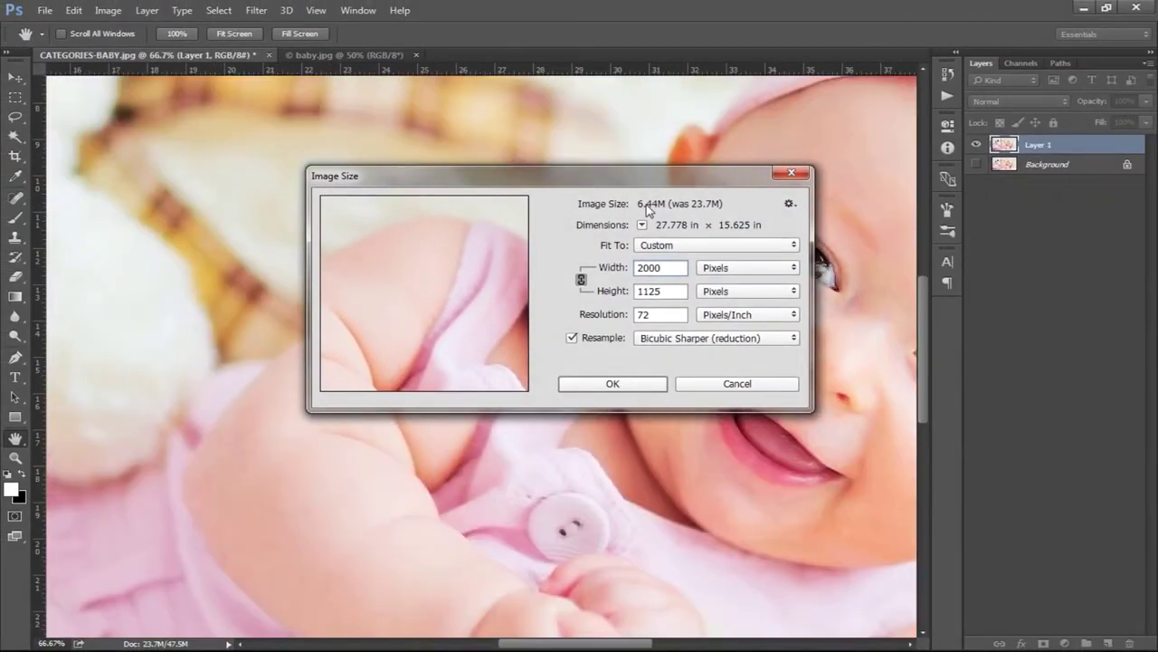
{"action": "key", "text": "ctrl+0"}
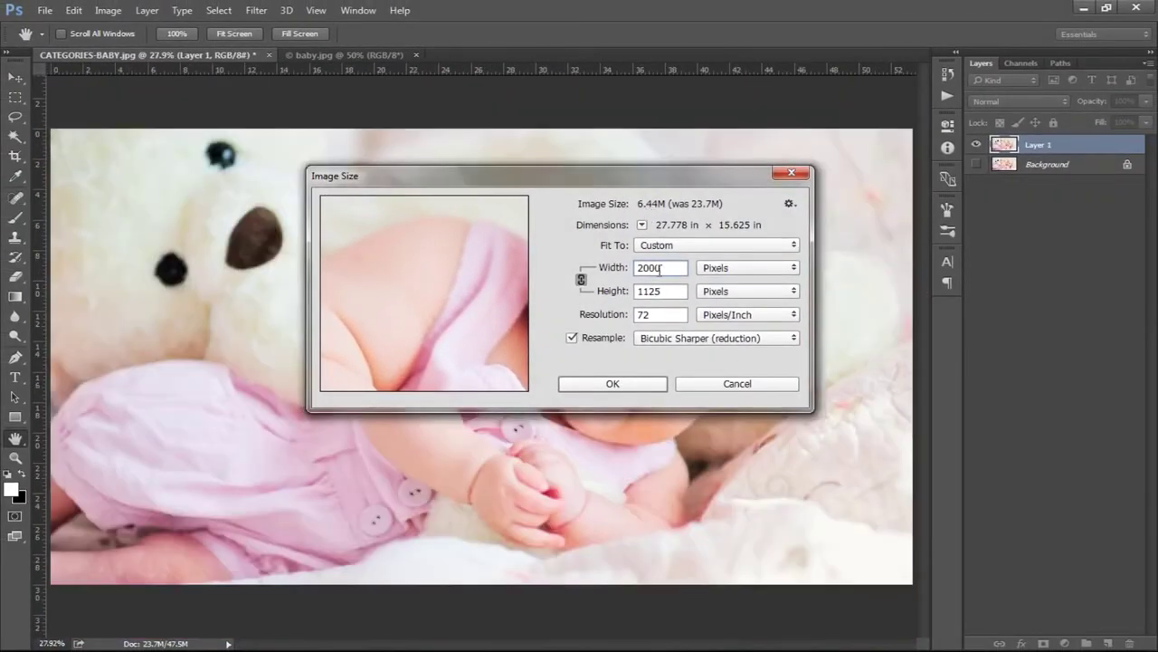
{"action": "left_click", "coordinate": [613, 383]}
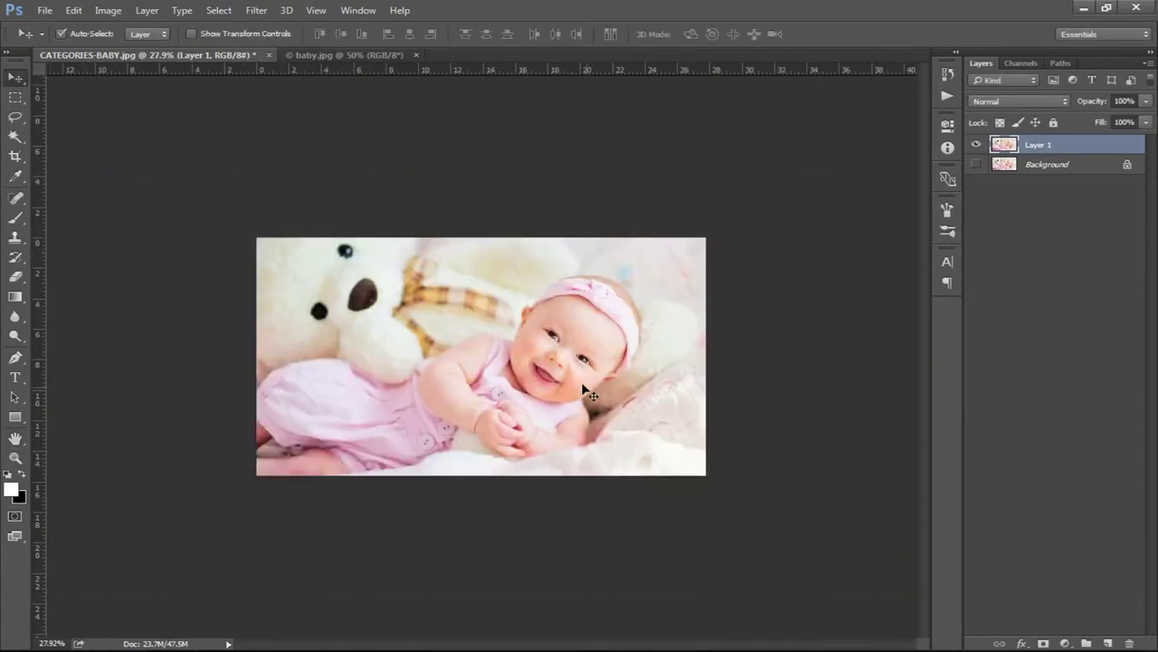
{"action": "right_click", "coordinate": [524, 330]}
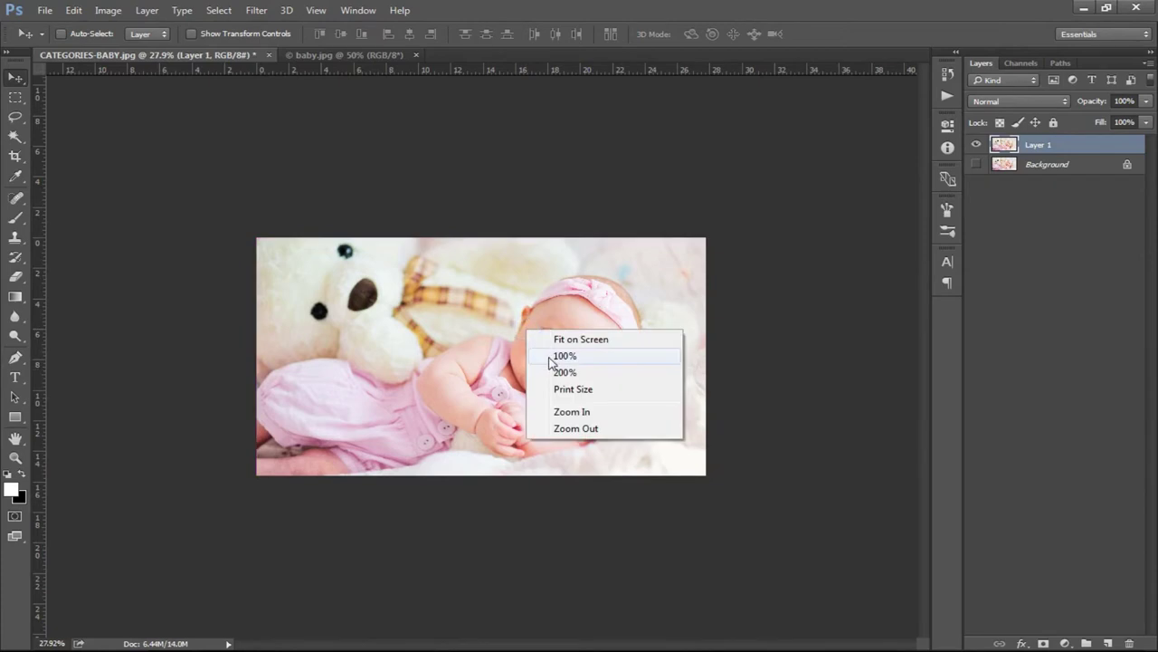
{"action": "left_click", "coordinate": [549, 356]}
{"action": "mouse_move", "coordinate": [754, 378]}
{"action": "left_mouse_down"}
{"action": "mouse_move", "coordinate": [591, 380]}
{"action": "mouse_move", "coordinate": [618, 397]}
{"action": "left_mouse_up"}
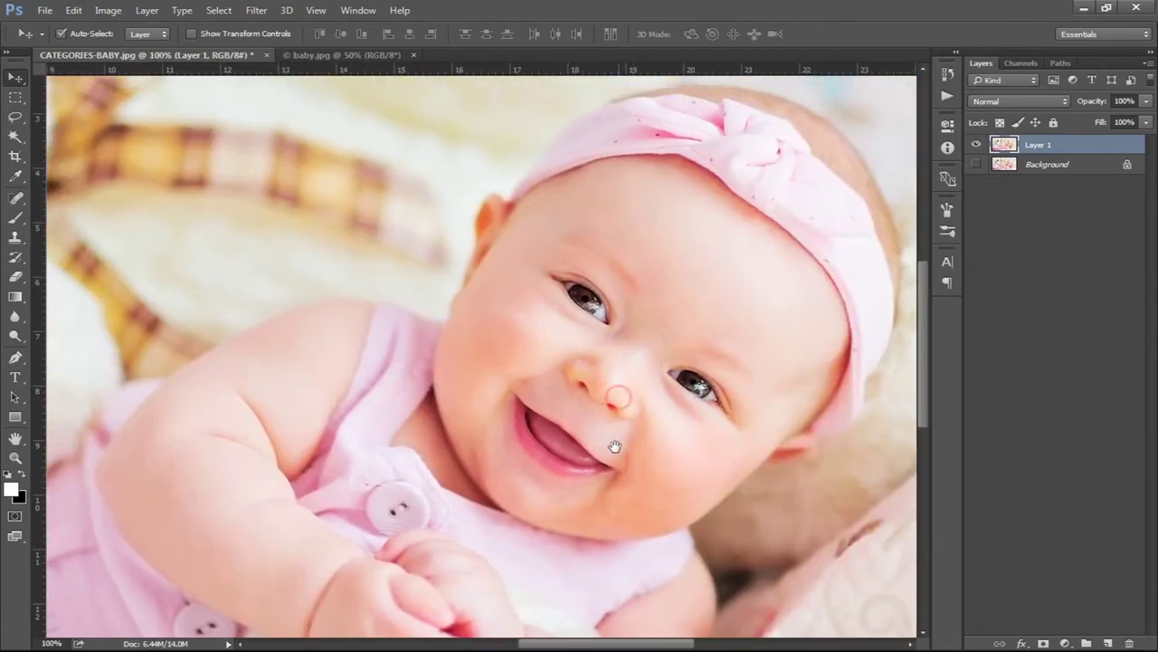
{"action": "left_click_drag", "start_coordinate": [616, 444], "coordinate": [613, 311]}
{"action": "mouse_move", "coordinate": [639, 574]}
{"action": "left_mouse_down"}
{"action": "mouse_move", "coordinate": [639, 479]}
{"action": "mouse_move", "coordinate": [710, 406]}
{"action": "left_mouse_up"}
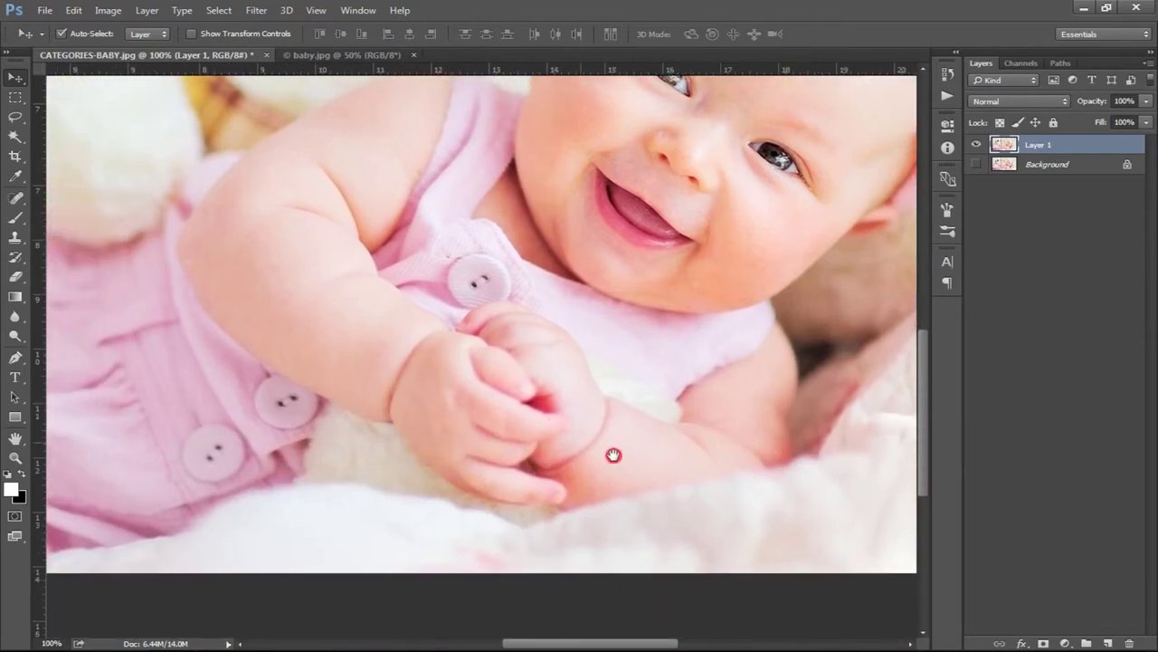
{"action": "left_click_drag", "start_coordinate": [612, 455], "coordinate": [781, 558]}
{"action": "left_click_drag", "start_coordinate": [429, 357], "coordinate": [466, 374]}
{"action": "mouse_move", "coordinate": [465, 331]}
{"action": "left_mouse_down"}
{"action": "mouse_move", "coordinate": [565, 441]}
{"action": "mouse_move", "coordinate": [491, 357]}
{"action": "mouse_move", "coordinate": [660, 305]}
{"action": "mouse_move", "coordinate": [460, 362]}
{"action": "mouse_move", "coordinate": [526, 302]}
{"action": "mouse_move", "coordinate": [445, 260]}
{"action": "left_mouse_up"}
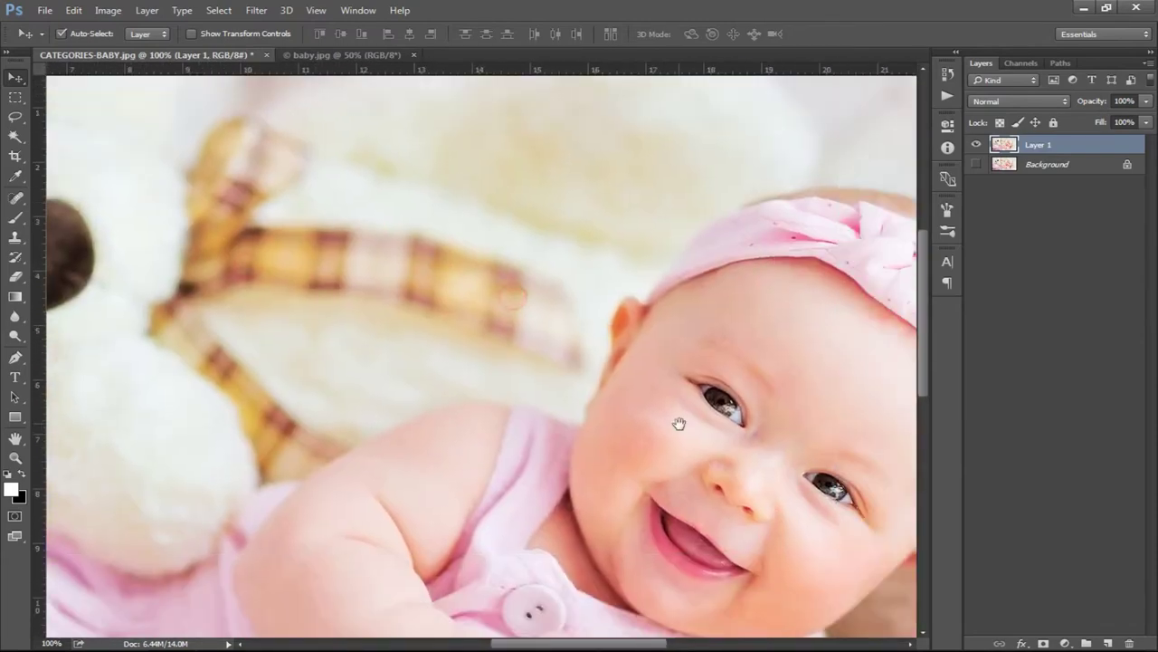
{"action": "left_click_drag", "start_coordinate": [677, 419], "coordinate": [536, 338]}
{"action": "left_click_drag", "start_coordinate": [602, 403], "coordinate": [561, 315]}
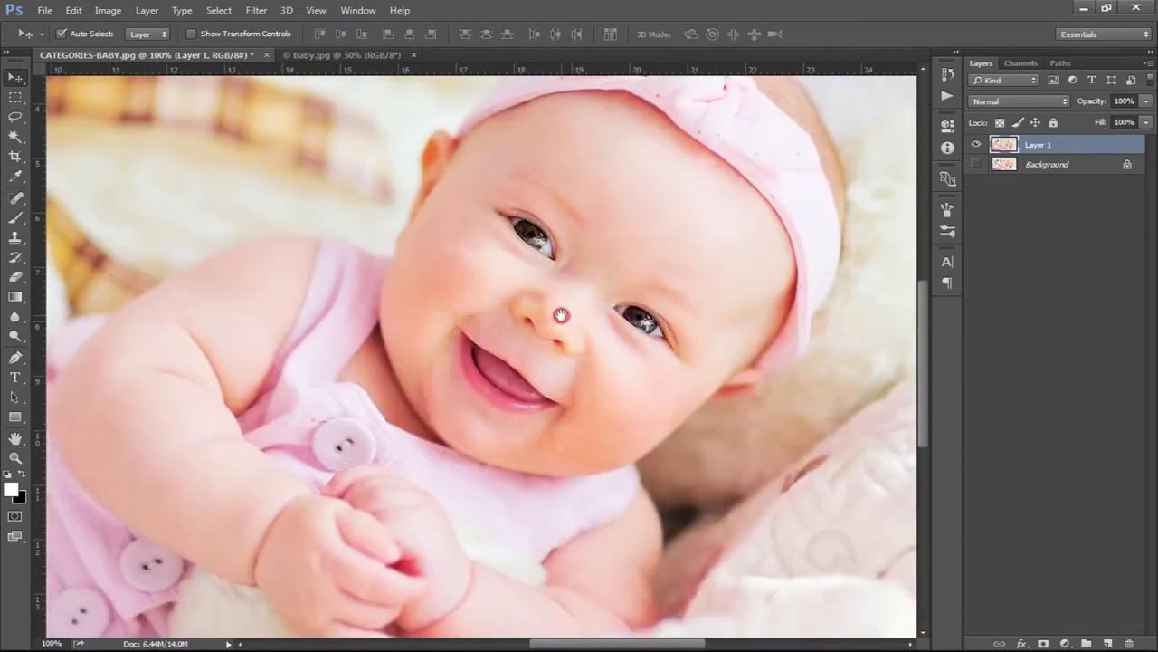
{"action": "key", "text": "ctrl+minus"}
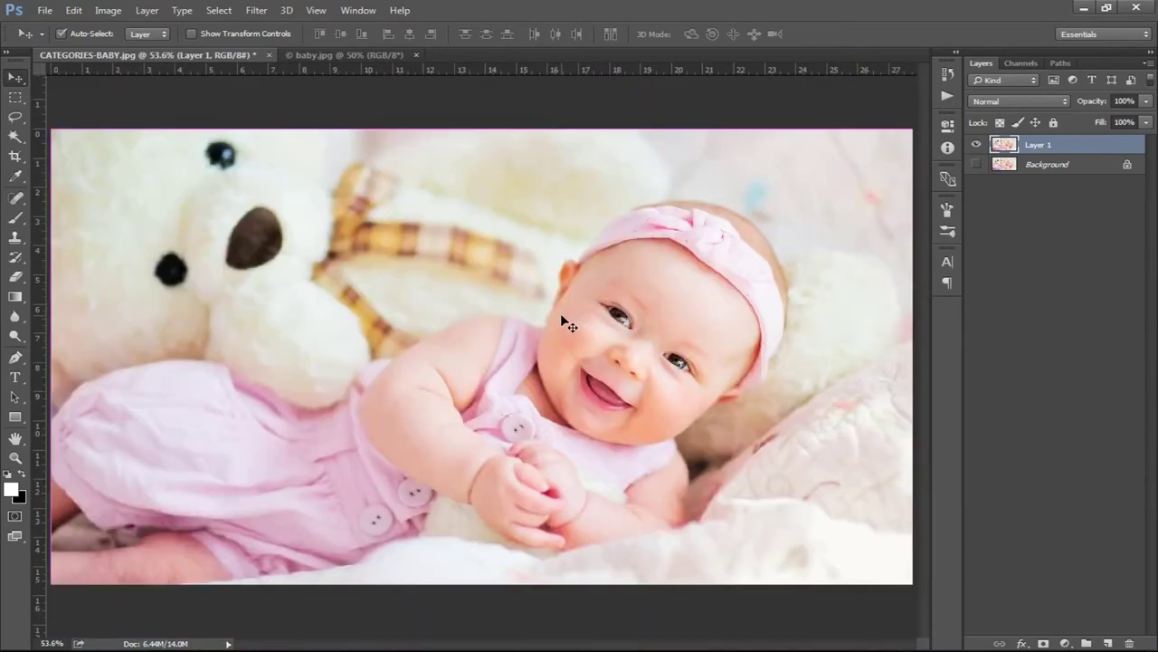
{"action": "key", "text": "ctrl+minus"}
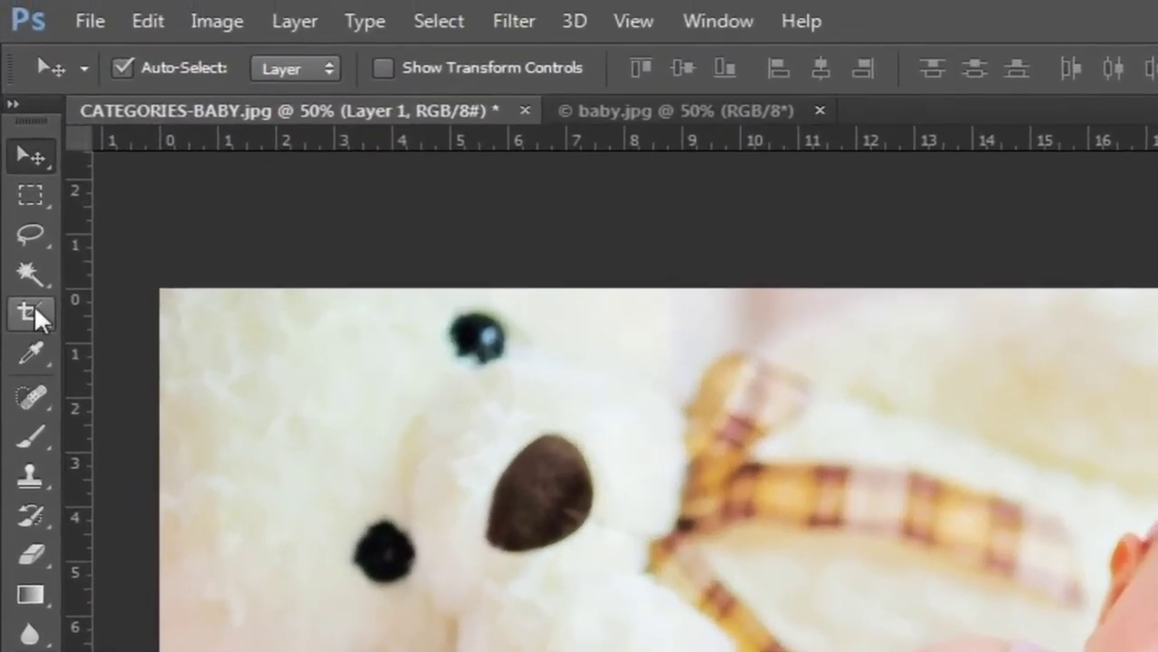
Step: With the Crop tool, pull the right edge inward and apply the crop
{"action": "left_click", "coordinate": [34, 311]}
{"action": "left_click", "coordinate": [127, 306]}
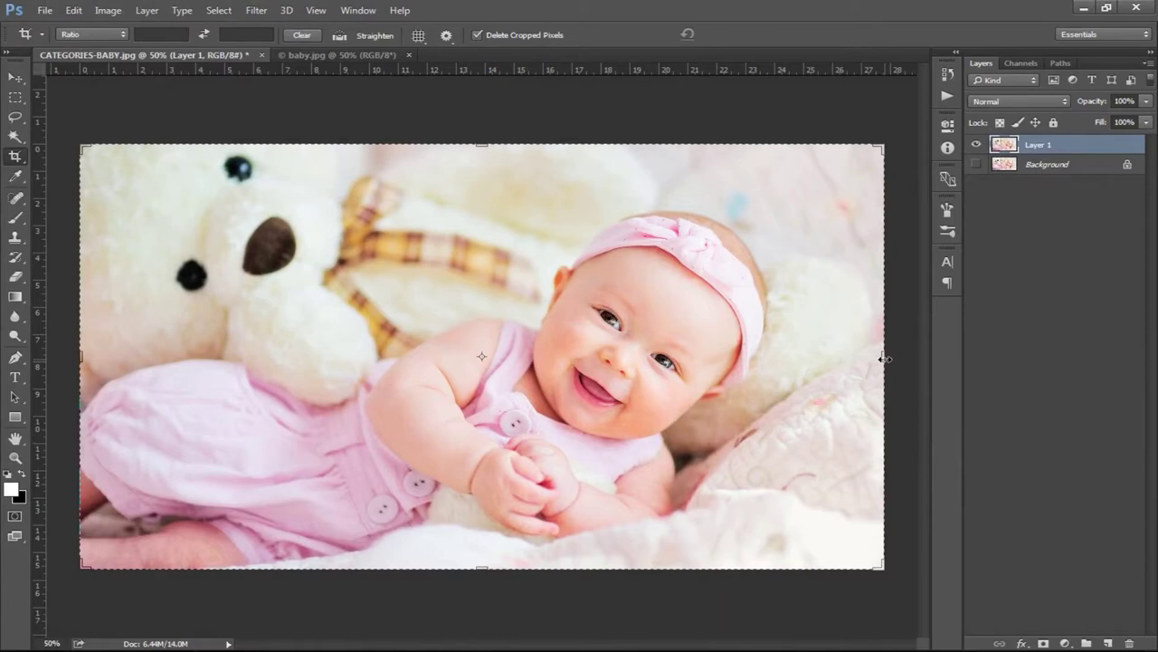
{"action": "left_click_drag", "start_coordinate": [885, 358], "coordinate": [834, 358]}
{"action": "key", "text": "Return"}
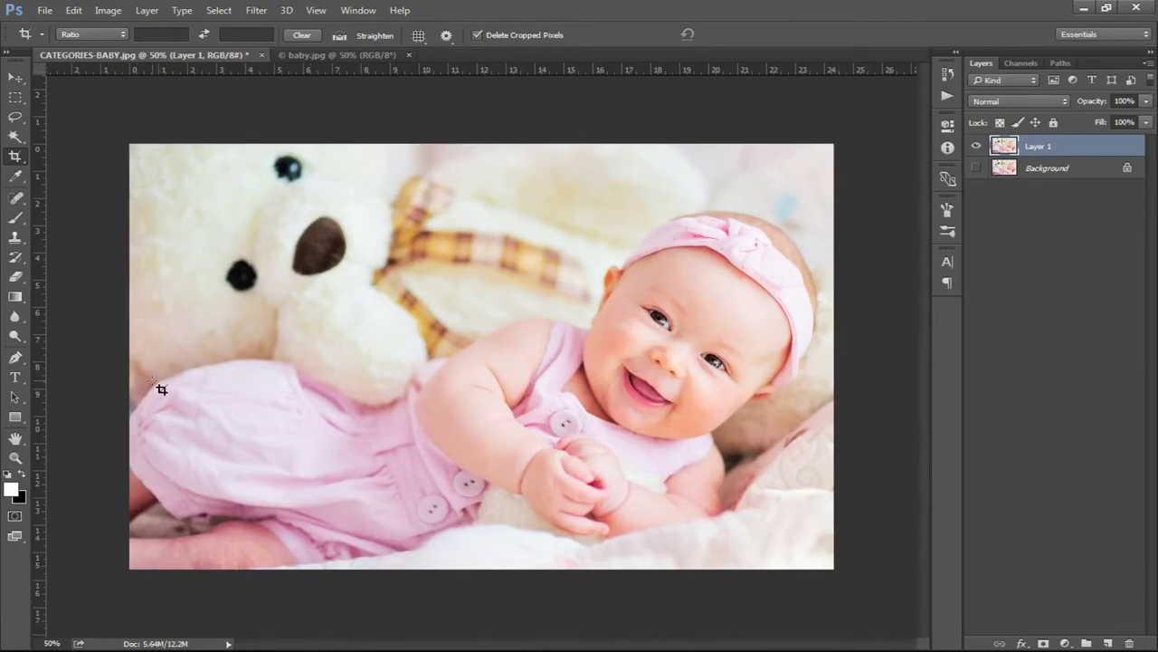
Step: Trim the left side with a new crop, apply it, and fit the cropped photo in view
{"action": "right_click", "coordinate": [14, 156]}
{"action": "left_click", "coordinate": [52, 156]}
{"action": "mouse_move", "coordinate": [127, 139]}
{"action": "left_mouse_down"}
{"action": "mouse_move", "coordinate": [246, 270]}
{"action": "mouse_move", "coordinate": [864, 582]}
{"action": "left_mouse_up"}
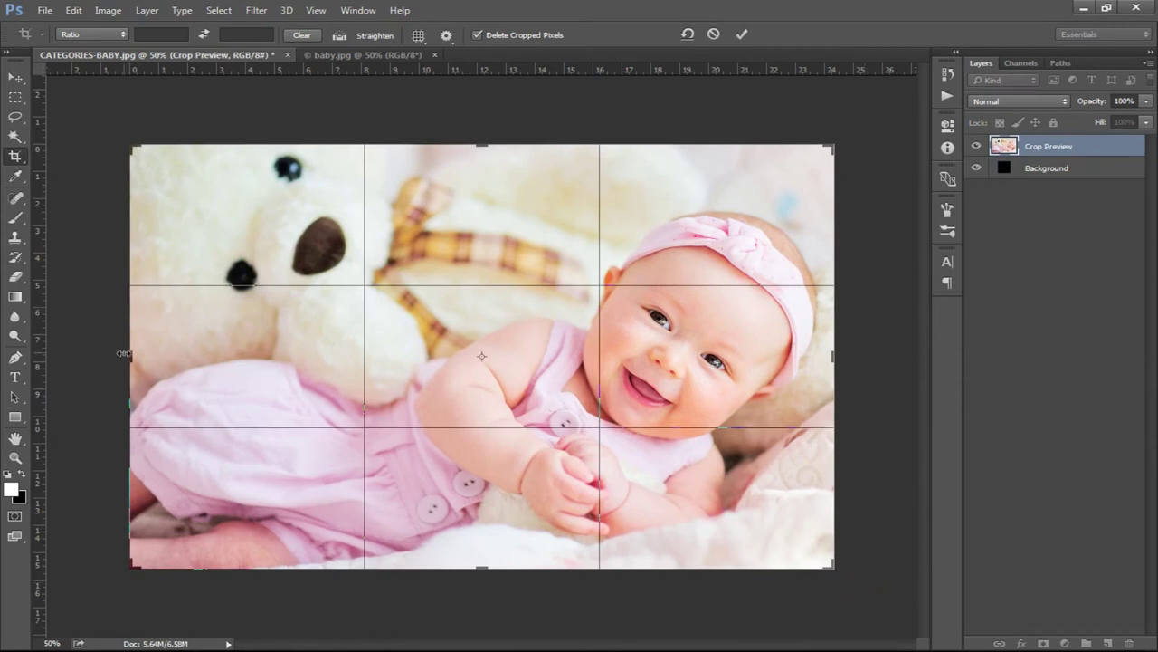
{"action": "left_click_drag", "start_coordinate": [130, 360], "coordinate": [149, 360]}
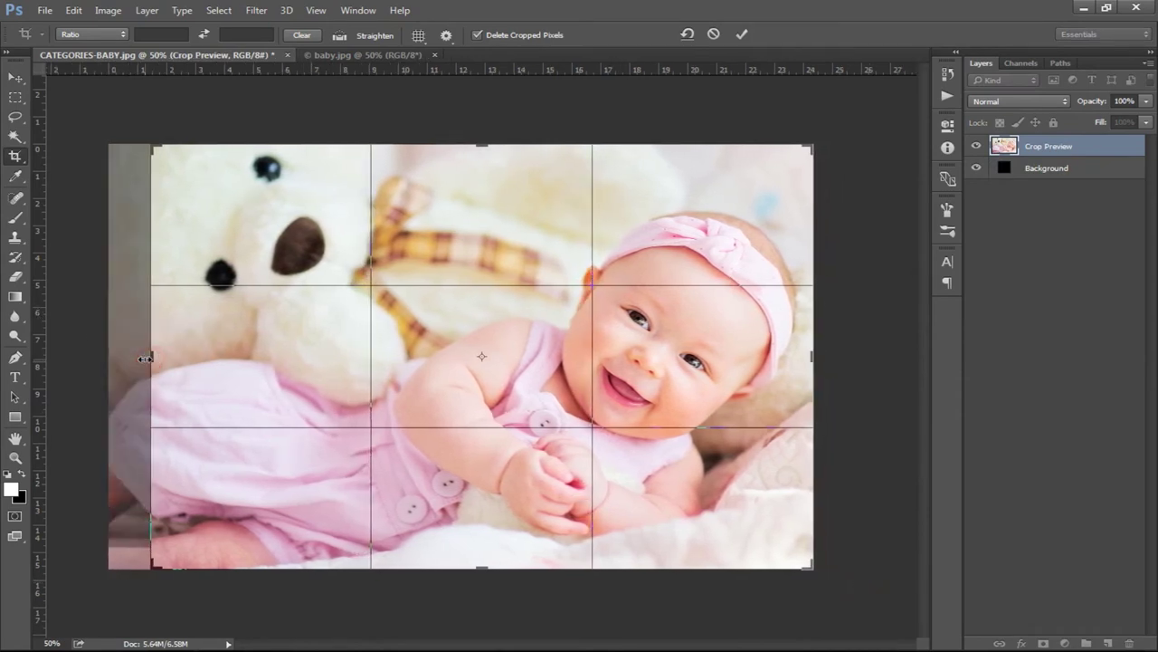
{"action": "key", "text": "Return"}
{"action": "key", "text": "v"}
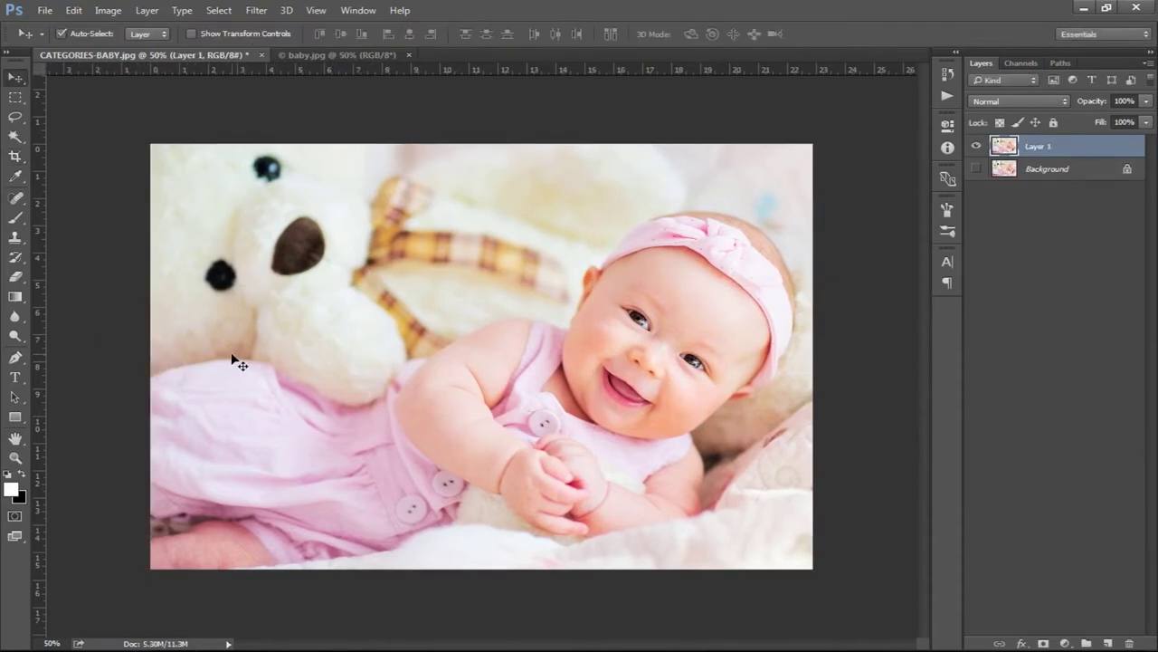
{"action": "key", "text": "ctrl+0"}
{"action": "key", "text": "ctrl+minus"}
{"action": "left_click", "coordinate": [442, 330]}
Step: Check the cropped photo's image size: 1648 × 1125 pixels at 72 pixels/inch
{"action": "key", "text": "ctrl"}
{"action": "left_click", "coordinate": [108, 10]}
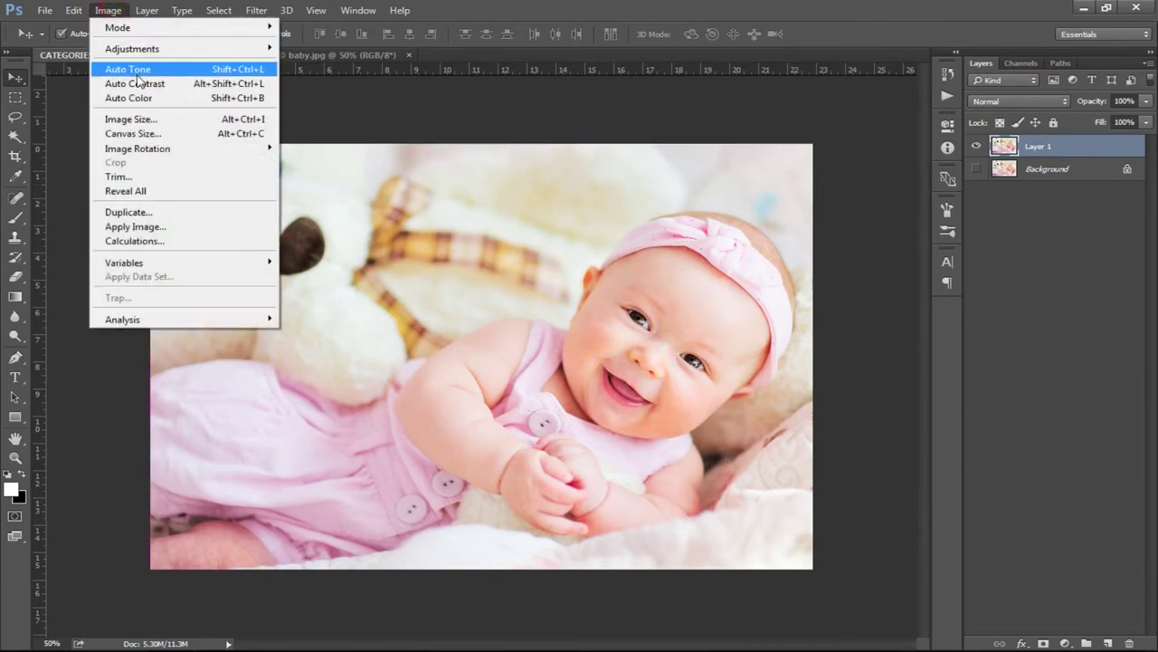
{"action": "key", "text": "ctrl+alt+i"}
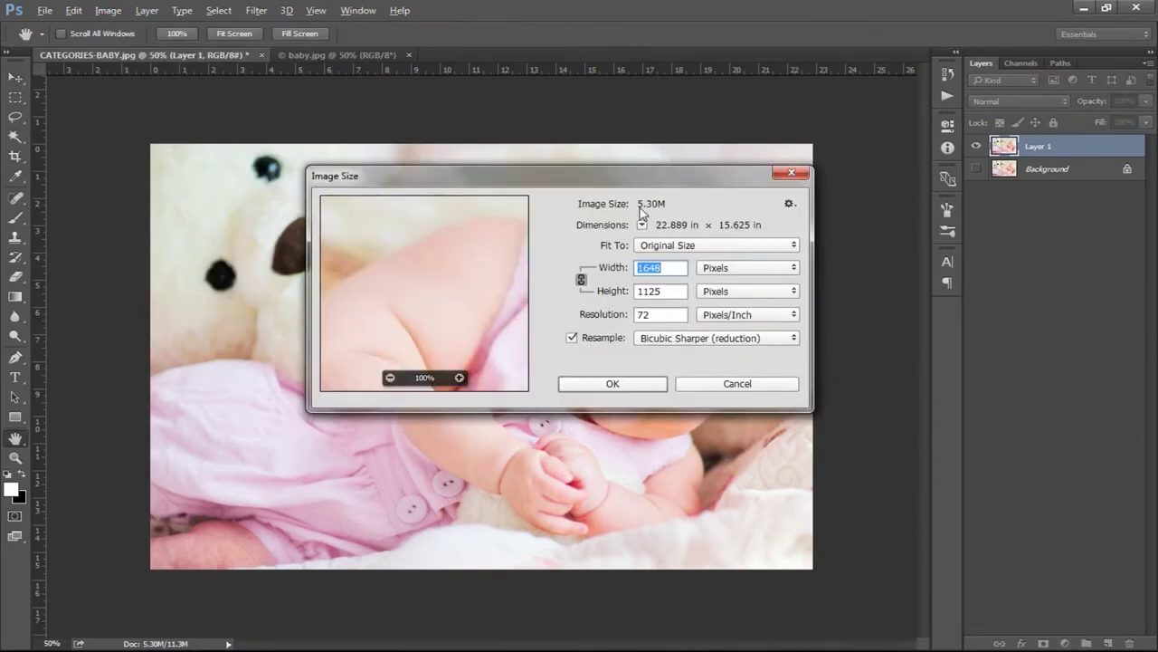
{"action": "left_click", "coordinate": [618, 292]}
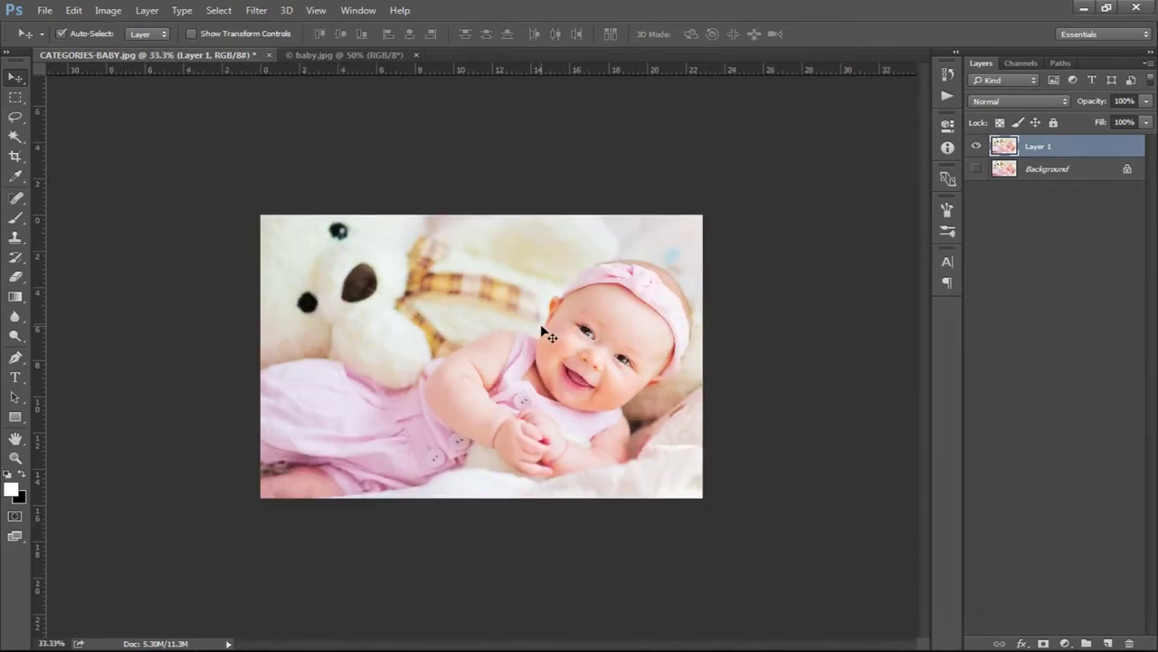
Step: Duplicate Layer 1 to create Layer 1 copy at the top of the stack
{"action": "right_click", "coordinate": [1057, 147]}
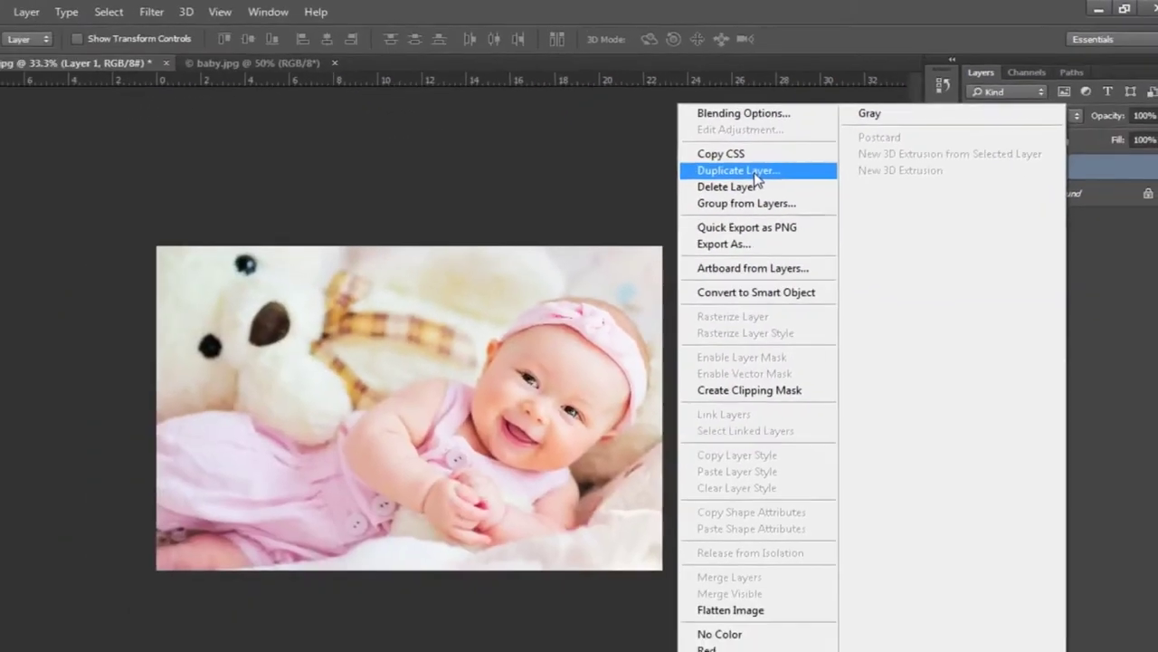
{"action": "left_click", "coordinate": [580, 306]}
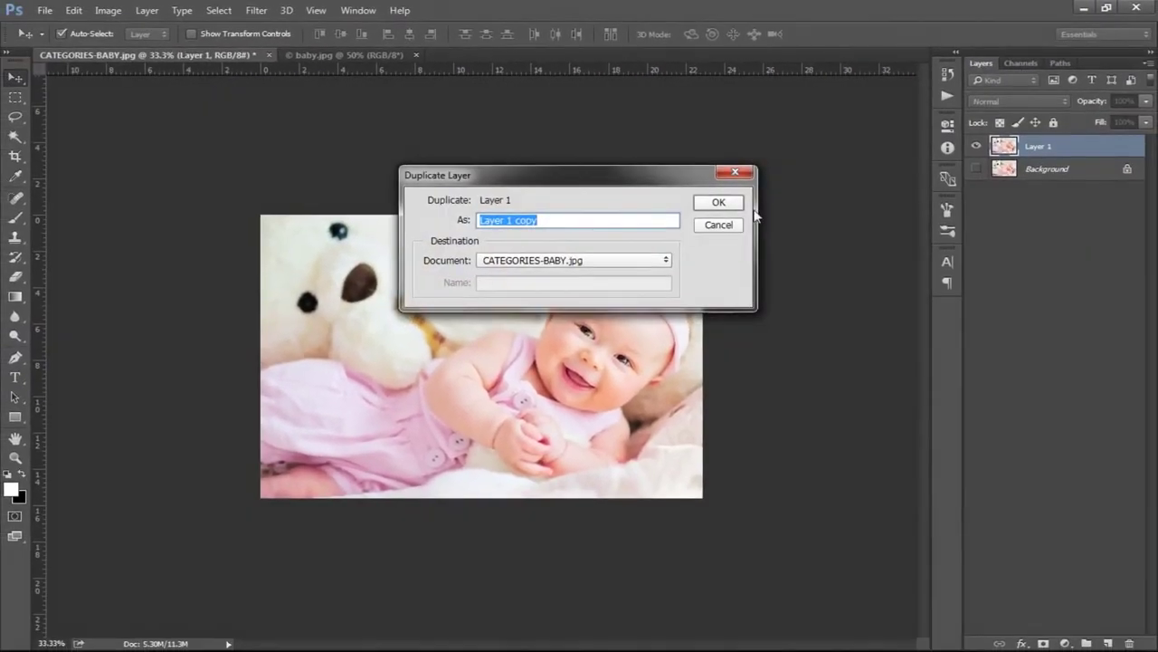
{"action": "left_click", "coordinate": [734, 202]}
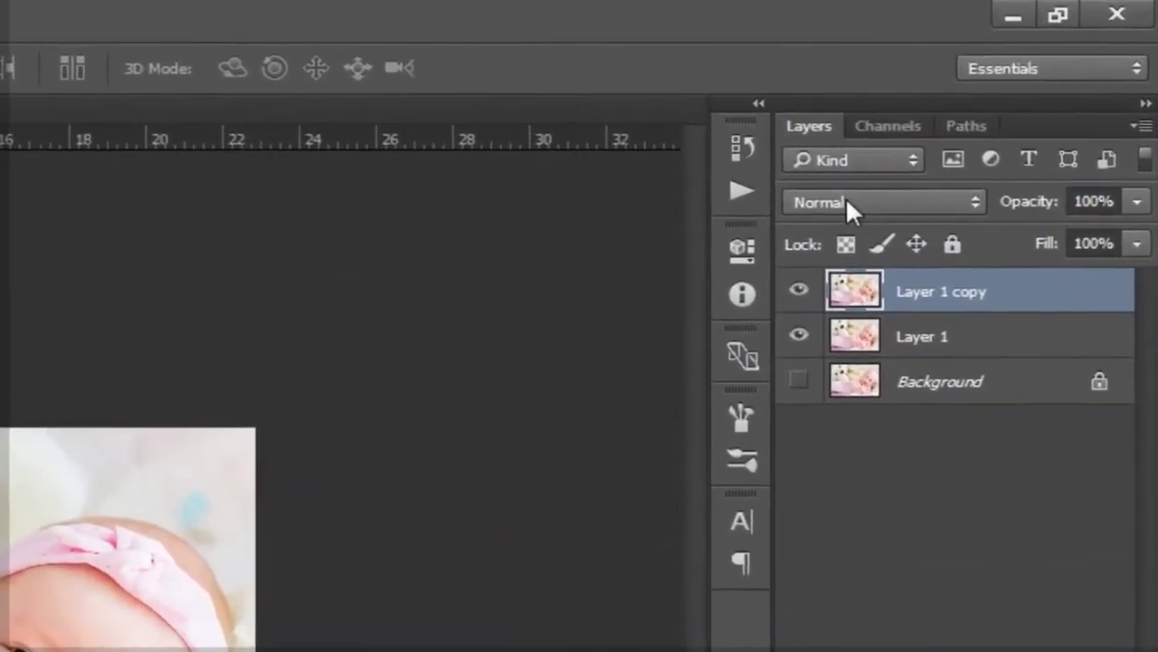
Step: Zoom the photo to 50% to prepare for previewing blend modes
{"action": "left_click", "coordinate": [846, 198]}
{"action": "left_click", "coordinate": [849, 202]}
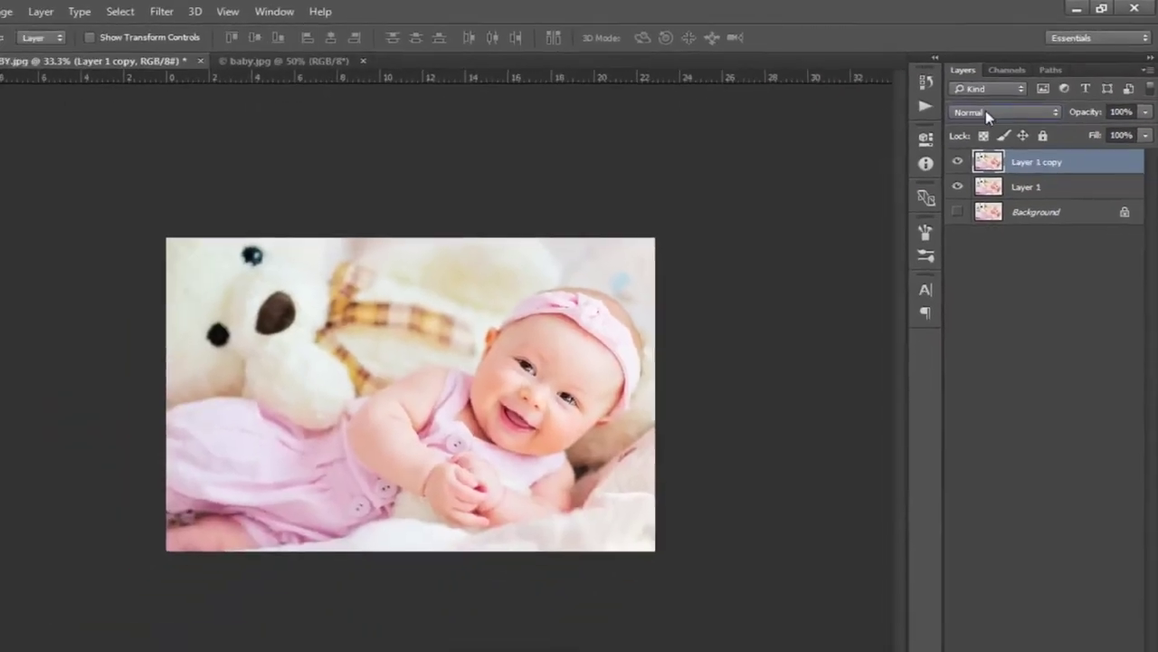
{"action": "key", "text": "ctrl+1"}
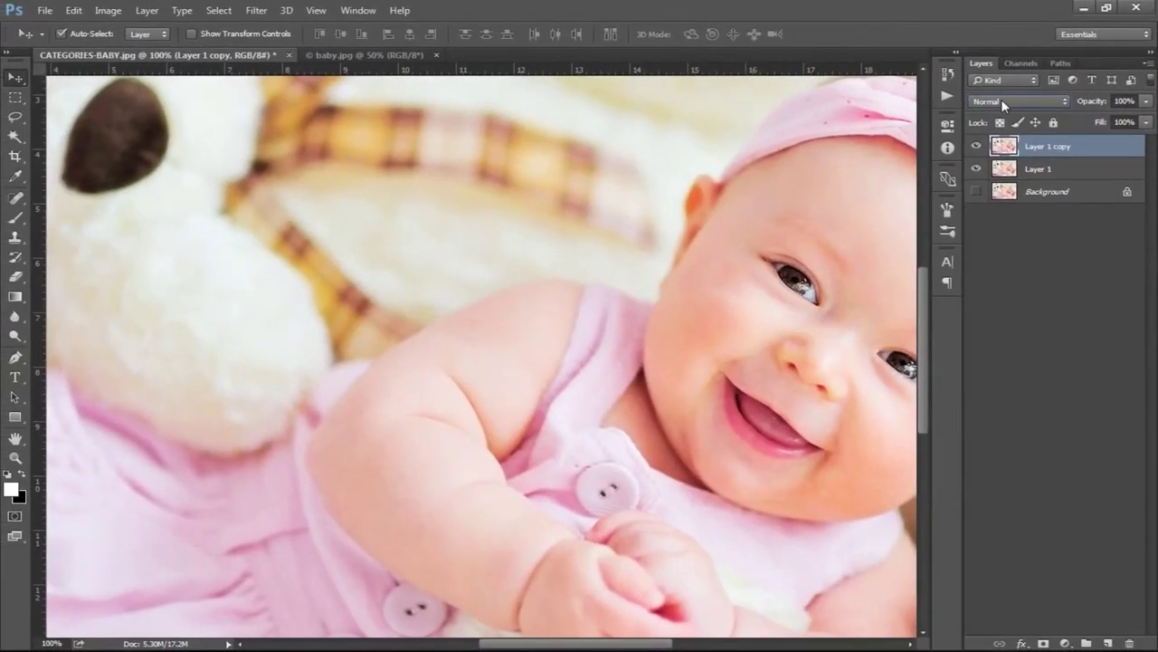
{"action": "key", "text": "ctrl+0"}
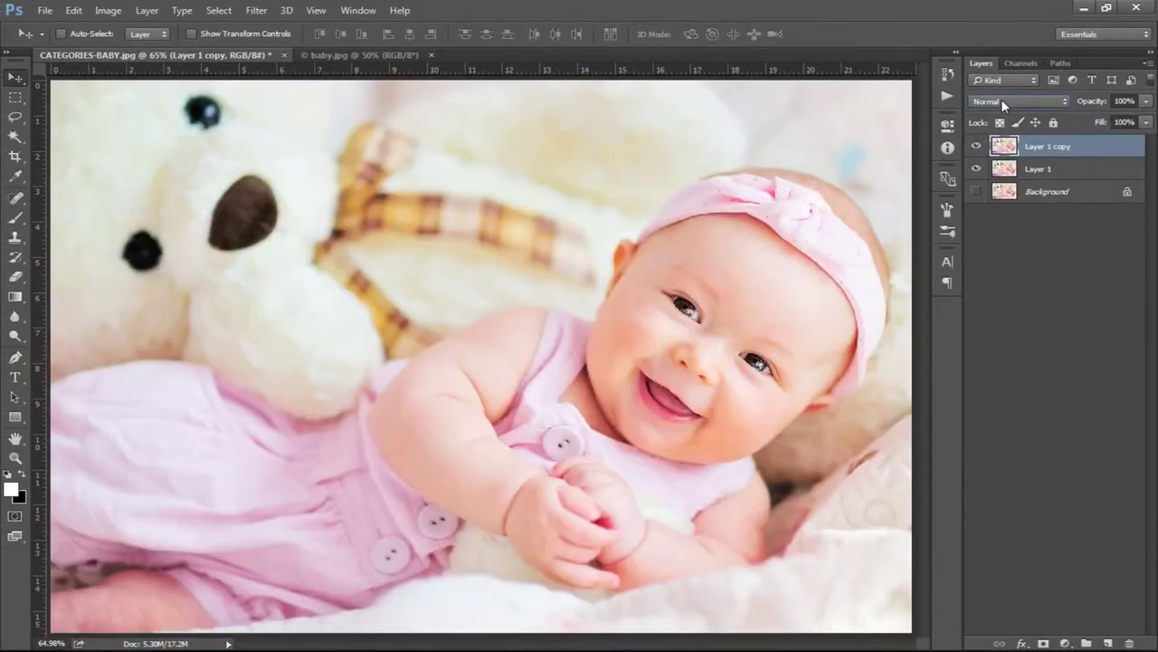
{"action": "key", "text": "ctrl+minus"}
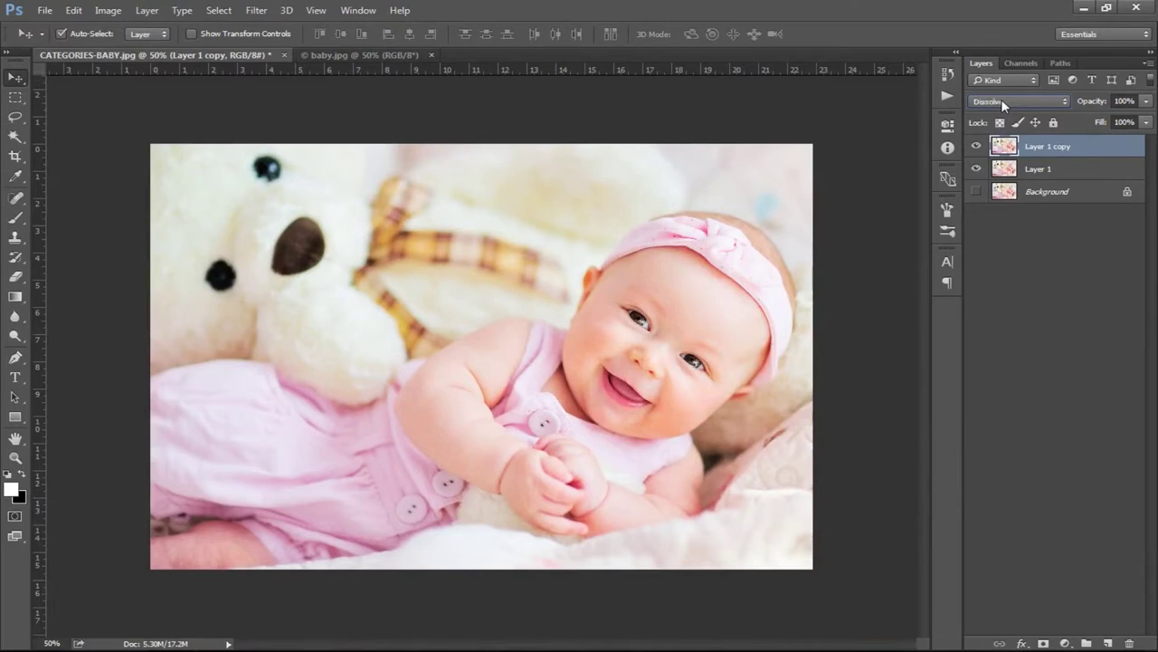
Step: Preview Layer 1 copy's blend modes from Multiply through Lighter Color to Soft Light
{"action": "key", "text": "Down"}
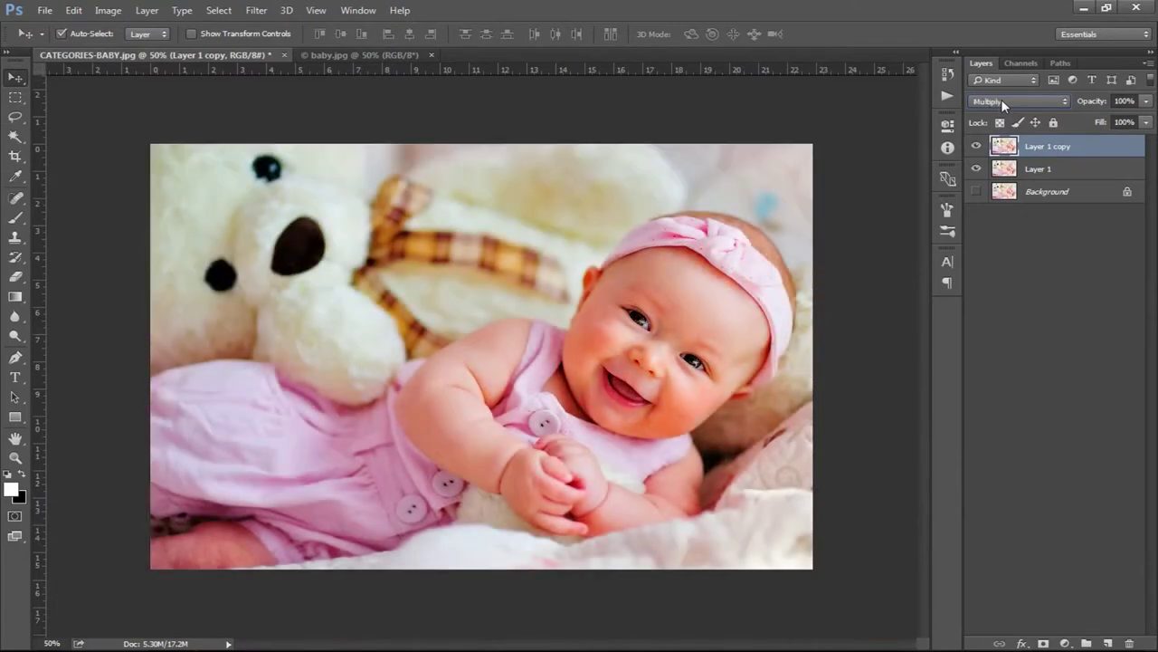
{"action": "key", "text": "Down"}
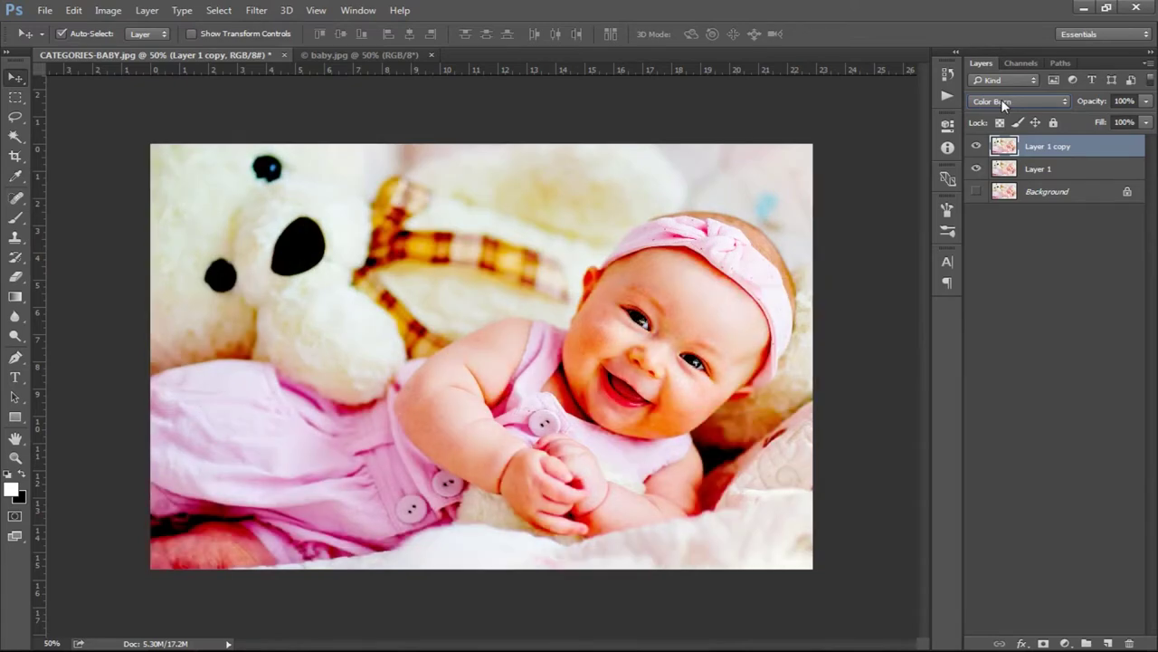
{"action": "key", "text": "Down"}
{"action": "key", "text": "Down"}
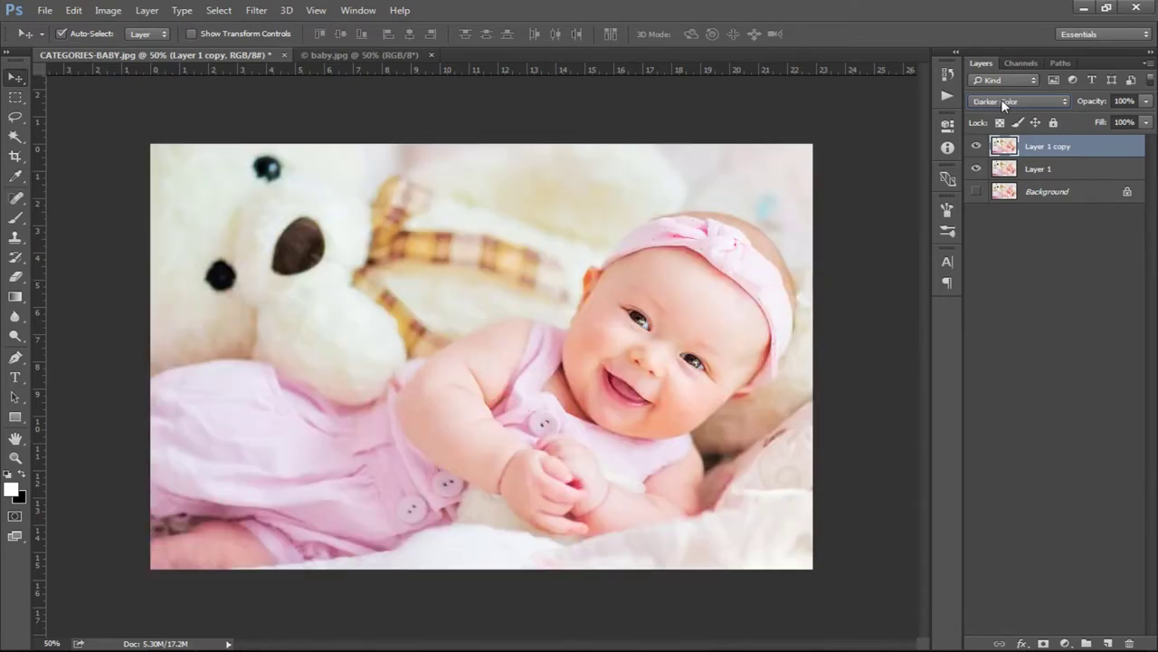
{"action": "key", "text": "Down"}
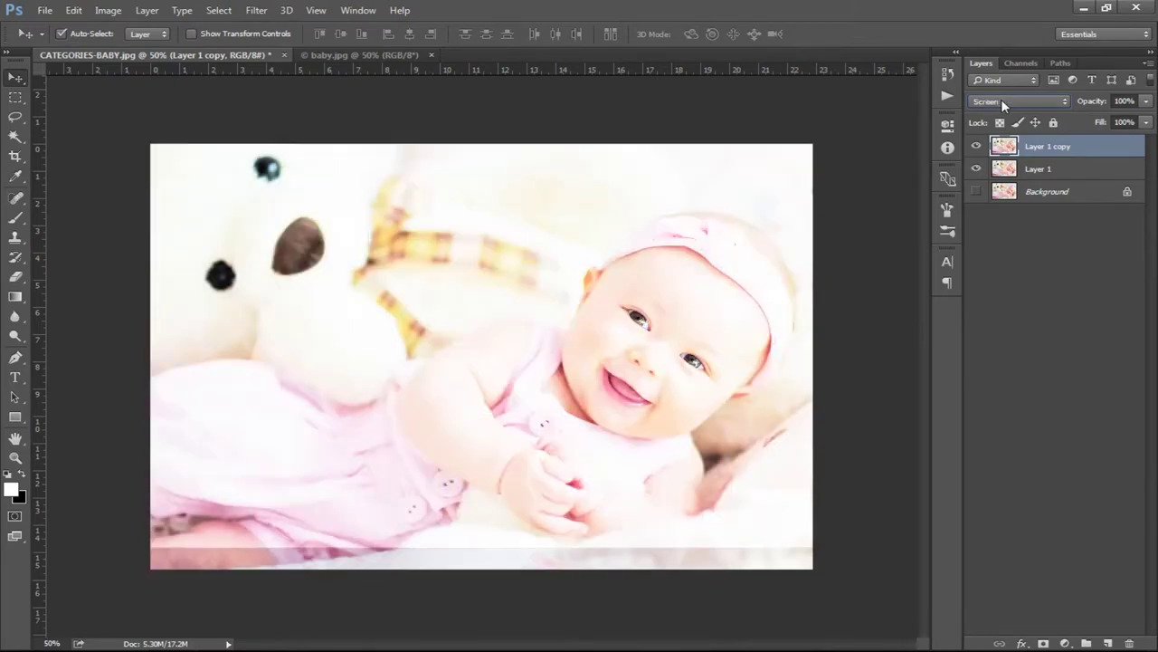
{"action": "key", "text": "Down"}
{"action": "key", "text": "Down"}
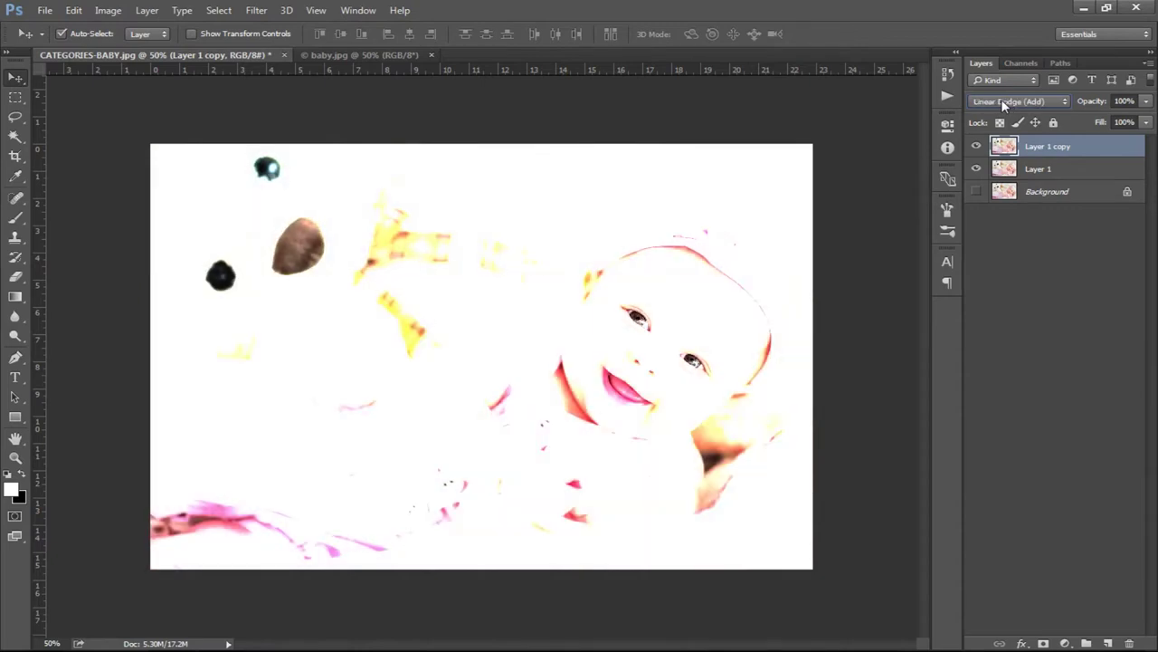
{"action": "key", "text": "Down"}
{"action": "key", "text": "Down"}
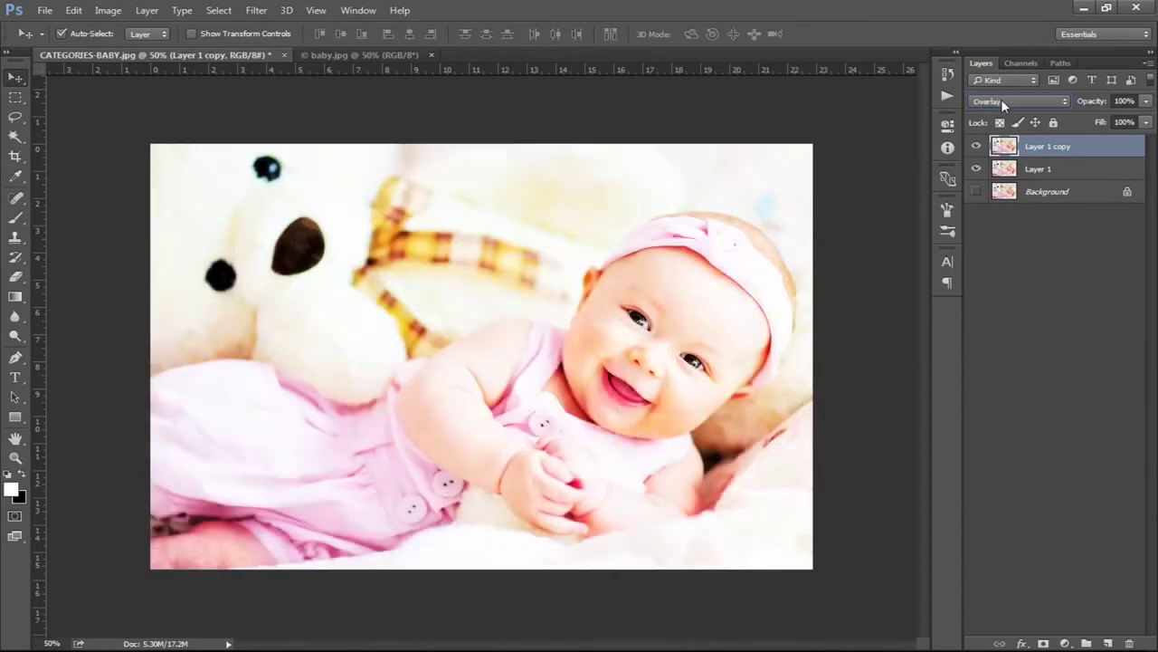
{"action": "key", "text": "Down"}
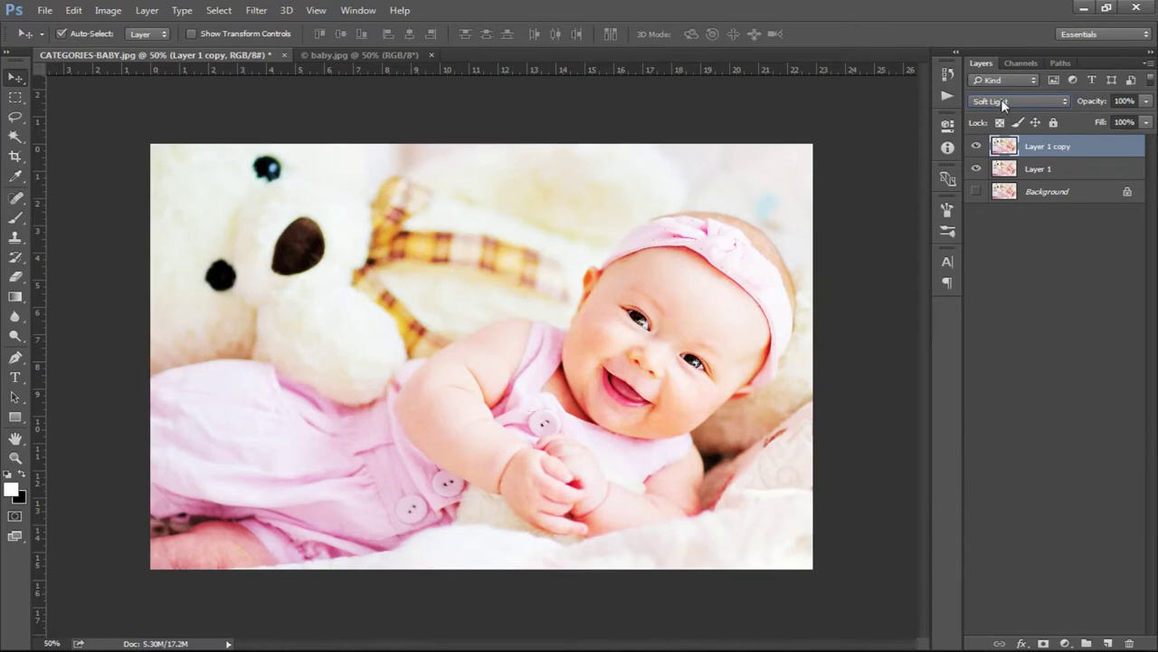
{"action": "key", "text": "Down"}
{"action": "key", "text": "Down"}
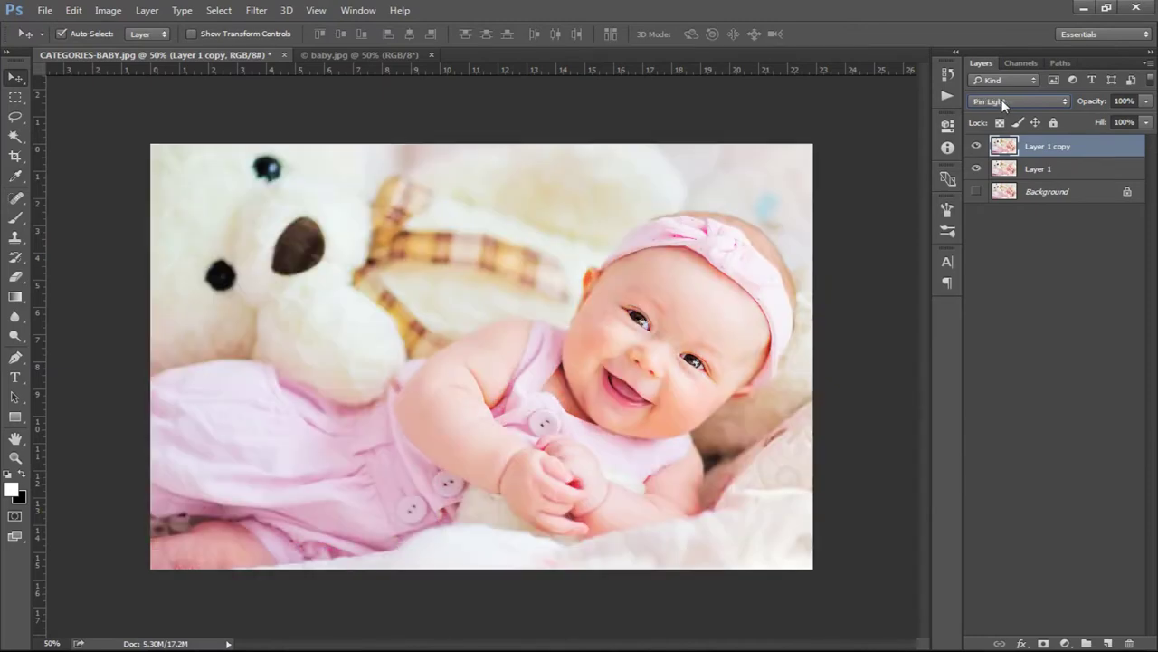
Step: Compare Difference, Exclusion, Divide and Saturation, then settle on Soft Light
{"action": "key", "text": "Down"}
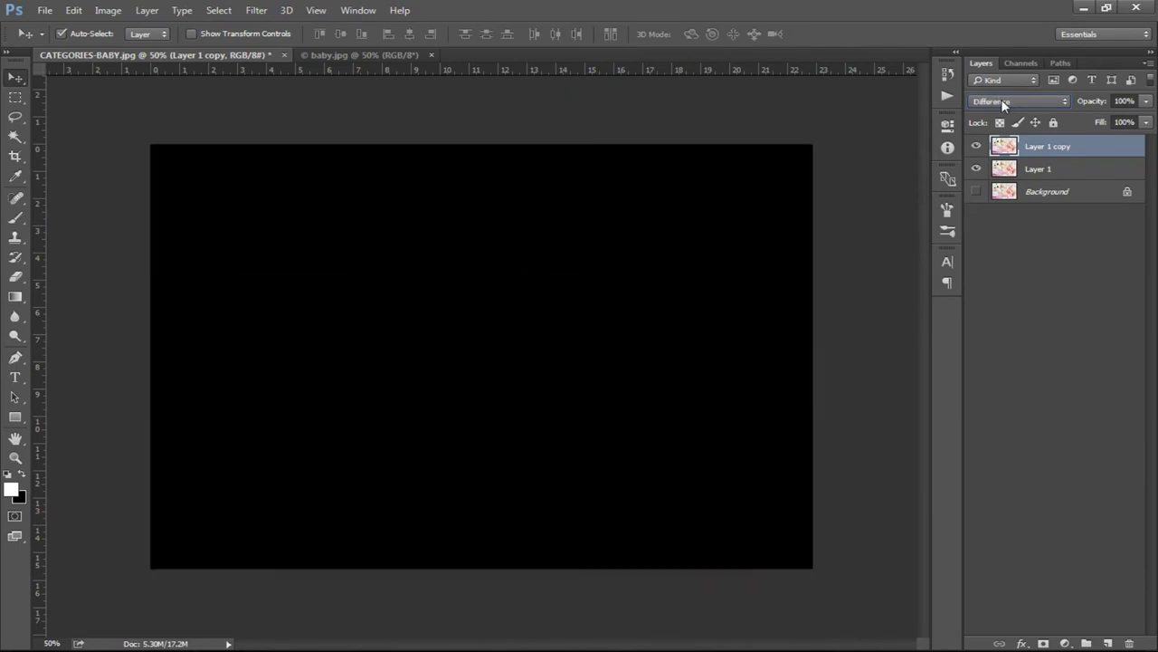
{"action": "key", "text": "Down"}
{"action": "key", "text": "Up"}
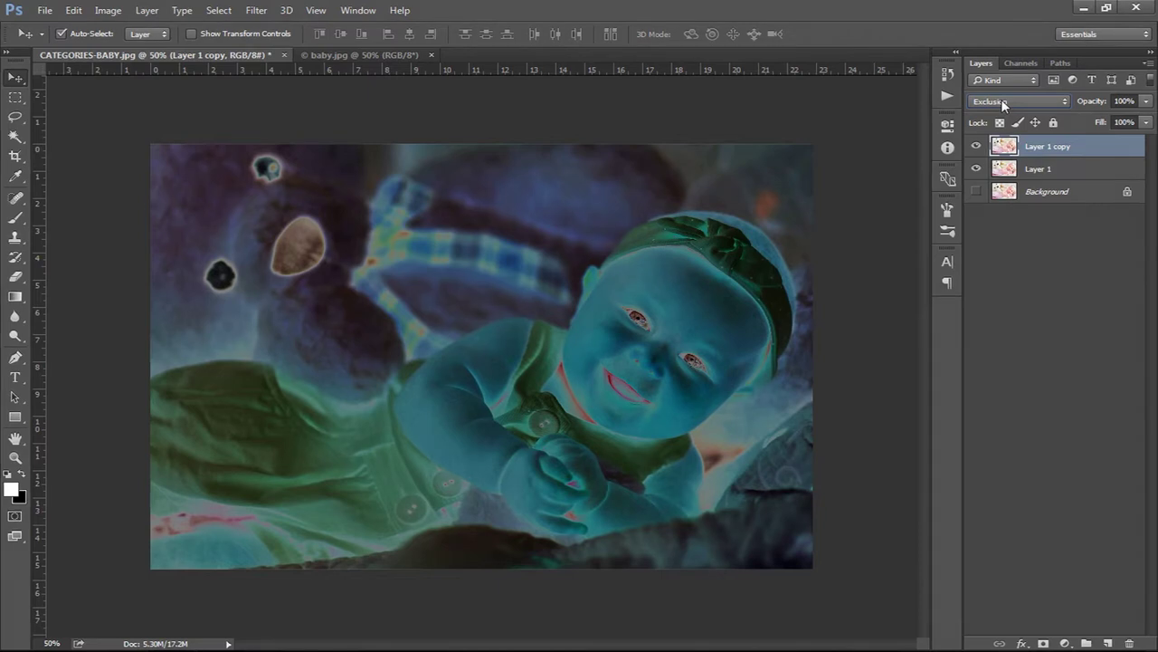
{"action": "key", "text": "Down"}
{"action": "key", "text": "Down"}
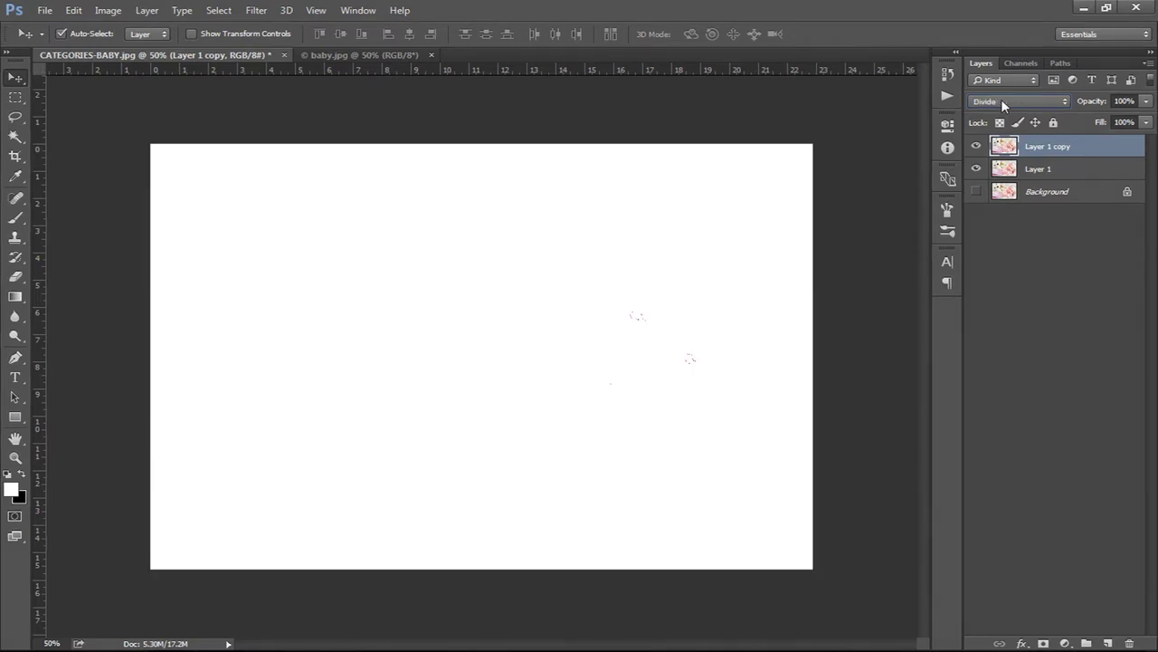
{"action": "key", "text": "Down"}
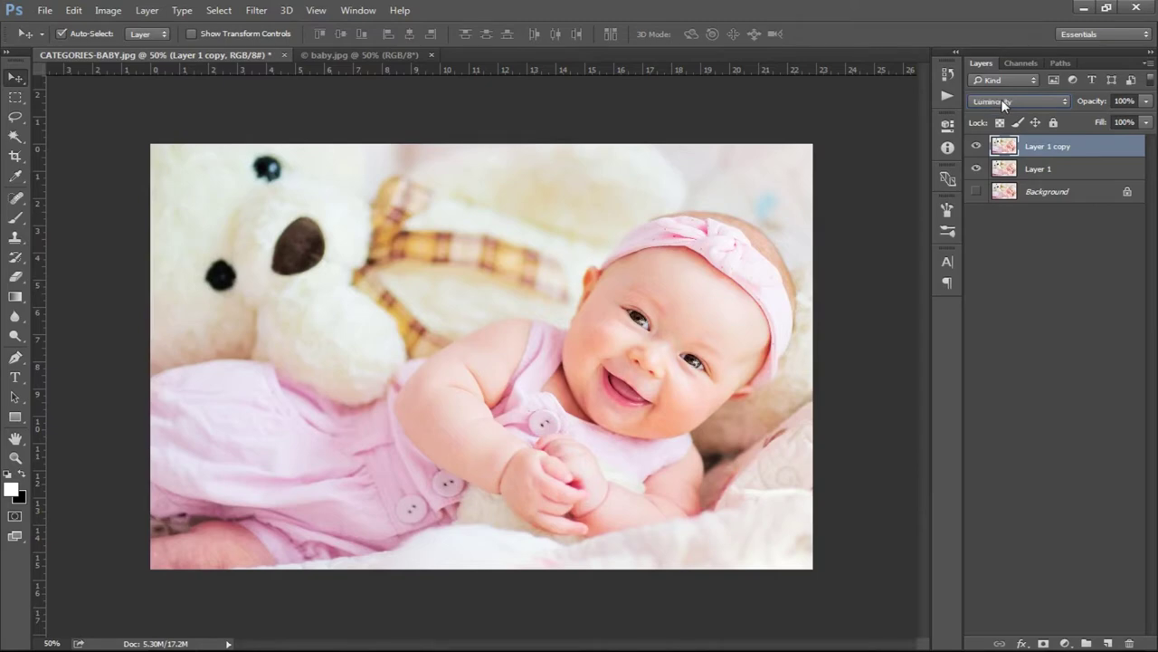
{"action": "key", "text": "Up"}
{"action": "key", "text": "Up"}
{"action": "key", "text": "Up"}
{"action": "key", "text": "Up"}
{"action": "key", "text": "Up"}
{"action": "key", "text": "Up"}
{"action": "key", "text": "Up"}
{"action": "key", "text": "Up"}
{"action": "key", "text": "Up"}
{"action": "key", "text": "Up"}
{"action": "key", "text": "Up"}
{"action": "key", "text": "Down"}
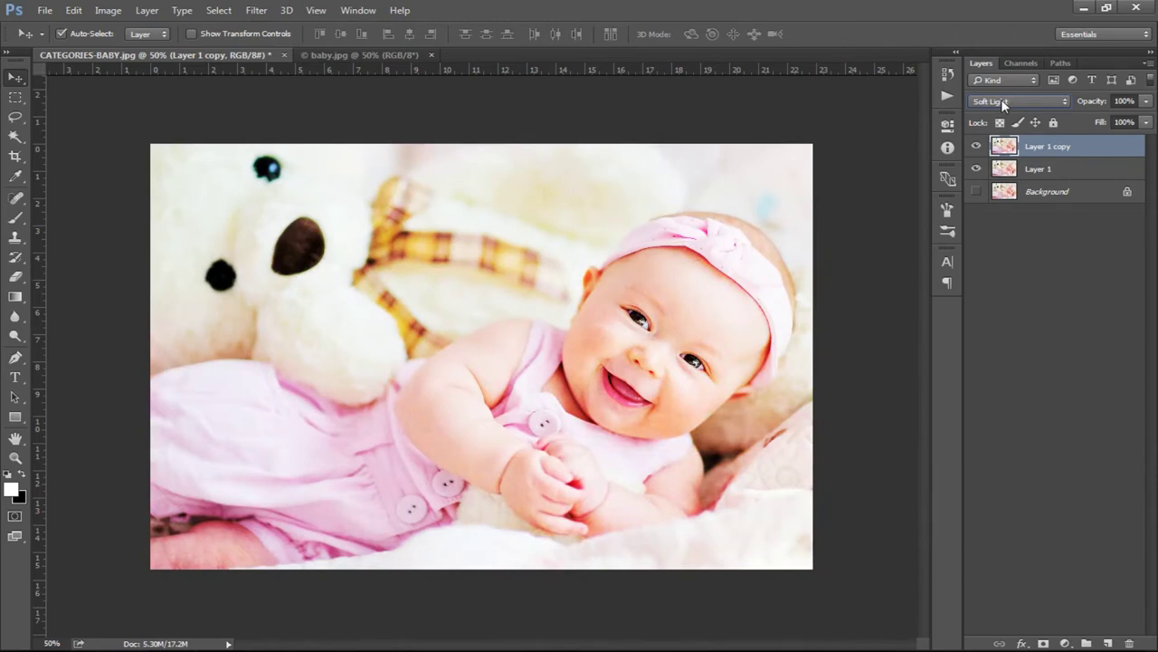
{"action": "key", "text": "Down"}
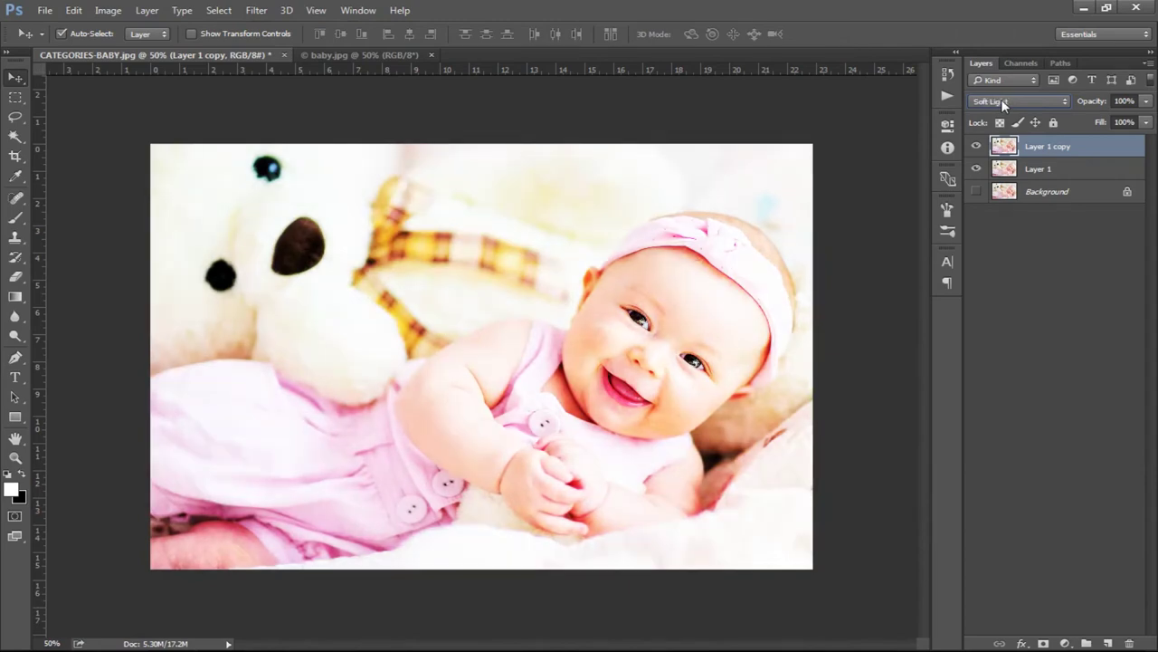
{"action": "key", "text": "Up"}
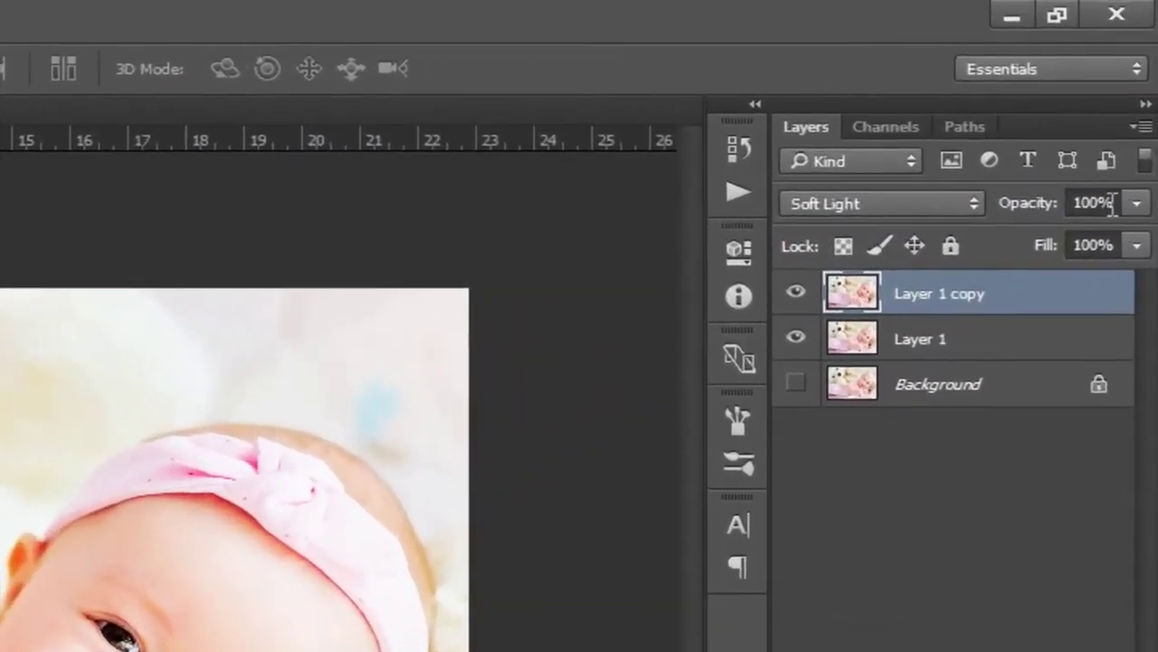
Step: Try Layer 1 copy at 75%, 25% and 100% opacity, returning to 75%
{"action": "left_click", "coordinate": [1129, 101]}
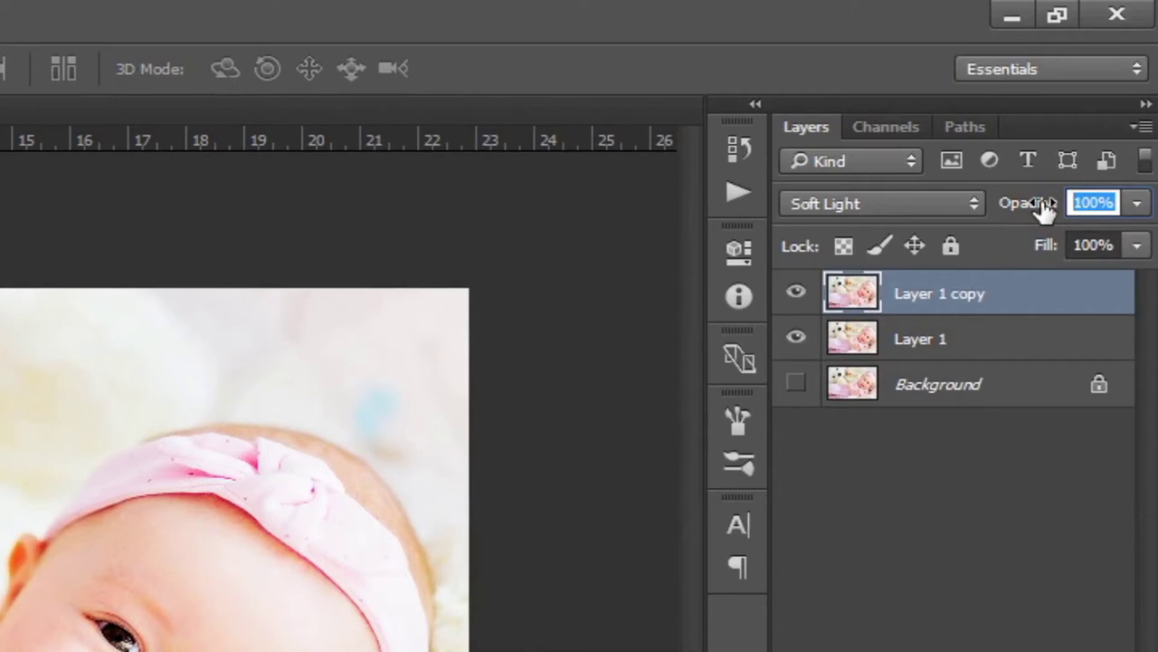
{"action": "type", "text": "75"}
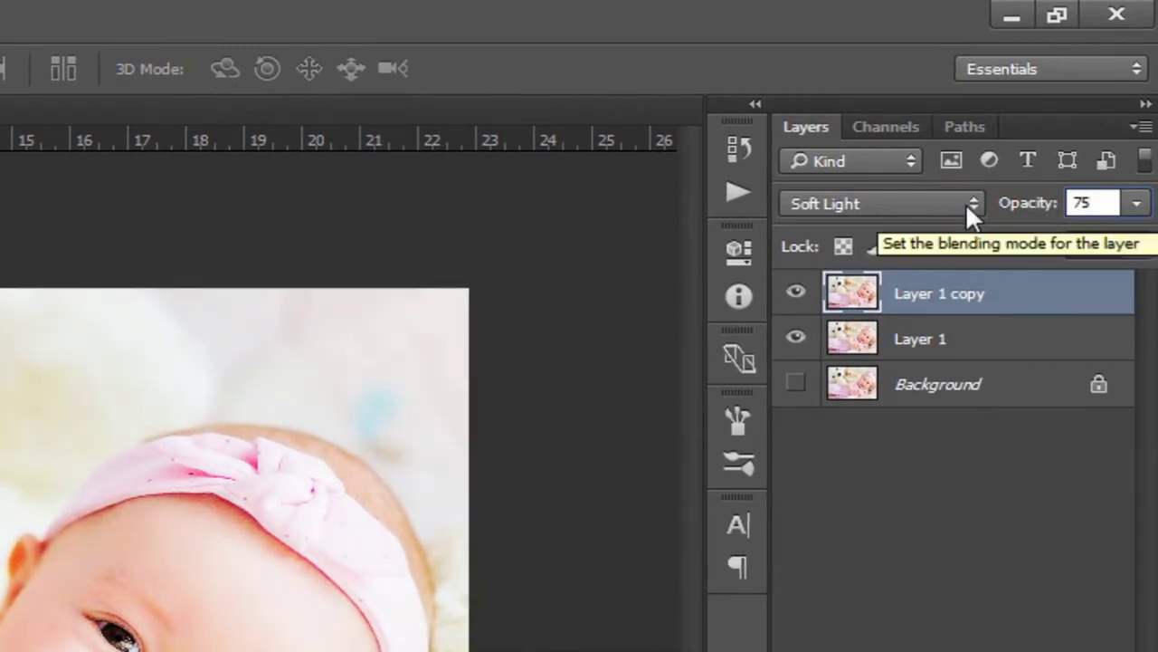
{"action": "key", "text": "Return"}
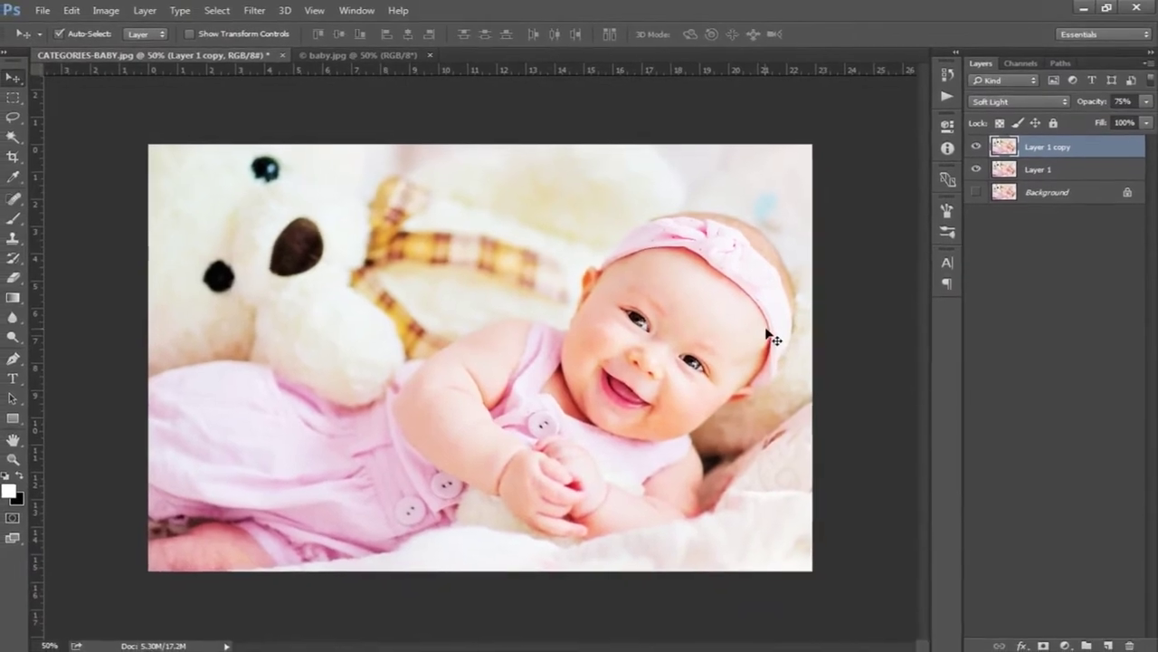
{"action": "key", "text": "2"}
{"action": "key", "text": "5"}
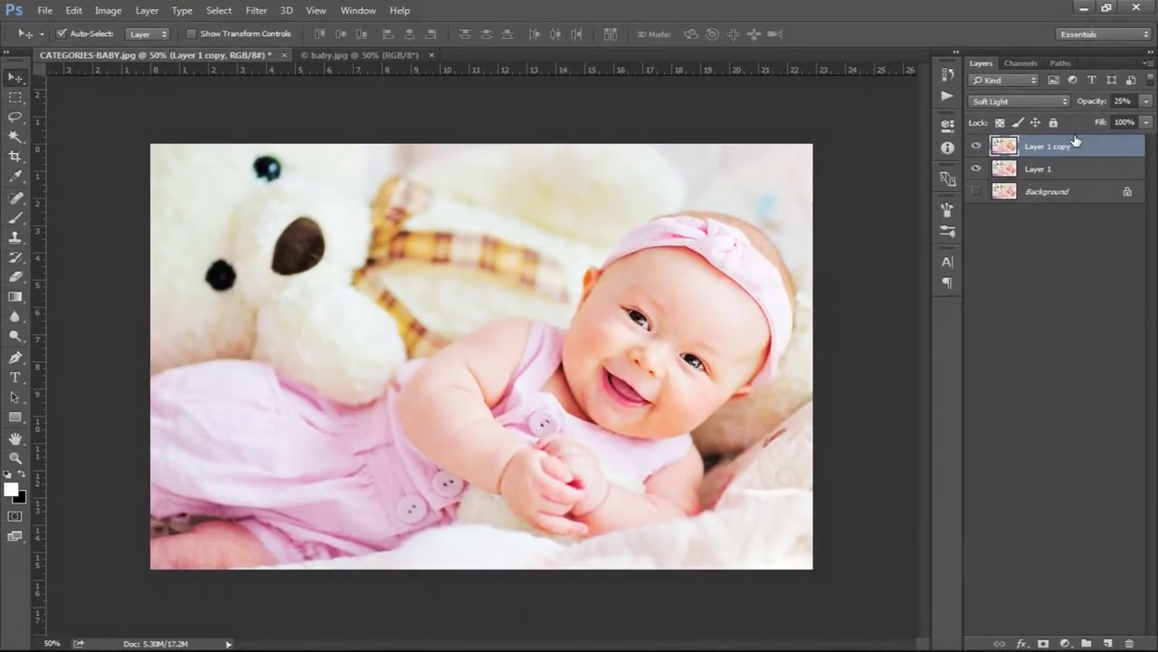
{"action": "key", "text": "0"}
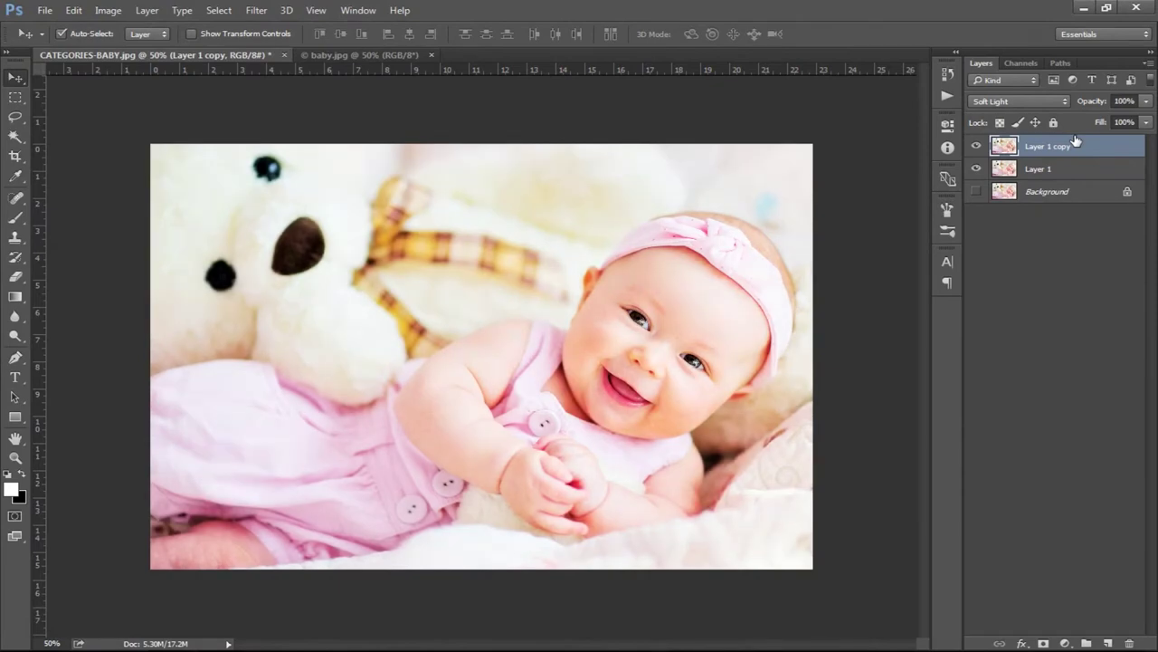
{"action": "key", "text": "7"}
{"action": "key", "text": "5"}
Step: Toggle Layer 1 copy's visibility to compare, then set its opacity to 50%
{"action": "left_click", "coordinate": [976, 147]}
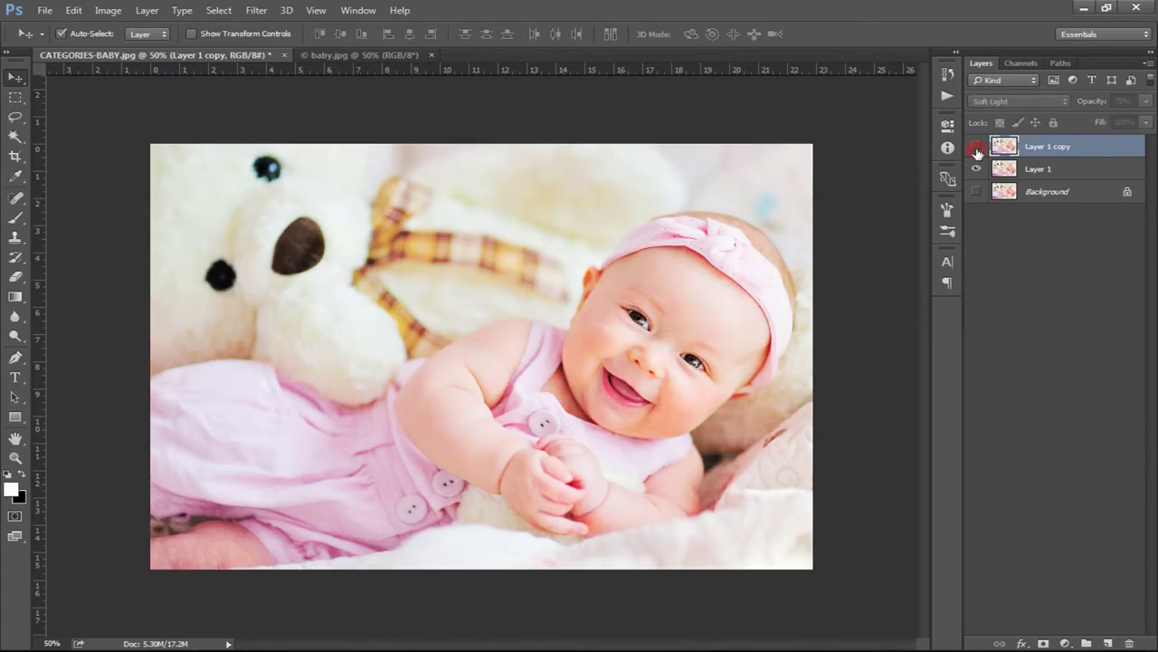
{"action": "left_click", "coordinate": [976, 147]}
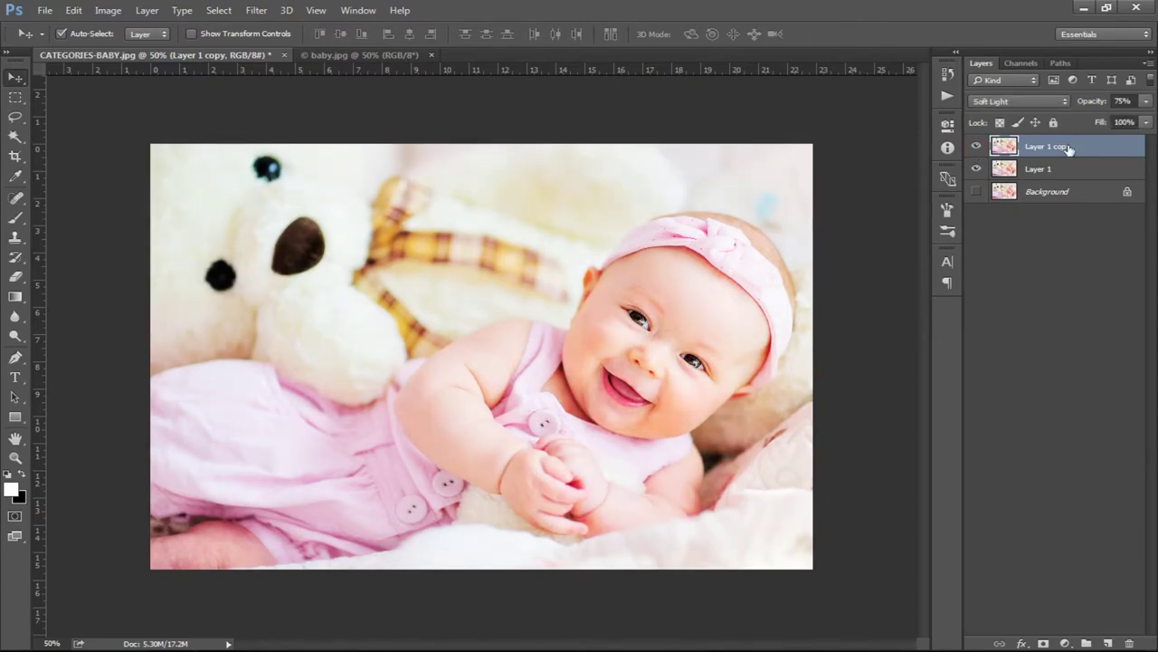
{"action": "key", "text": "2"}
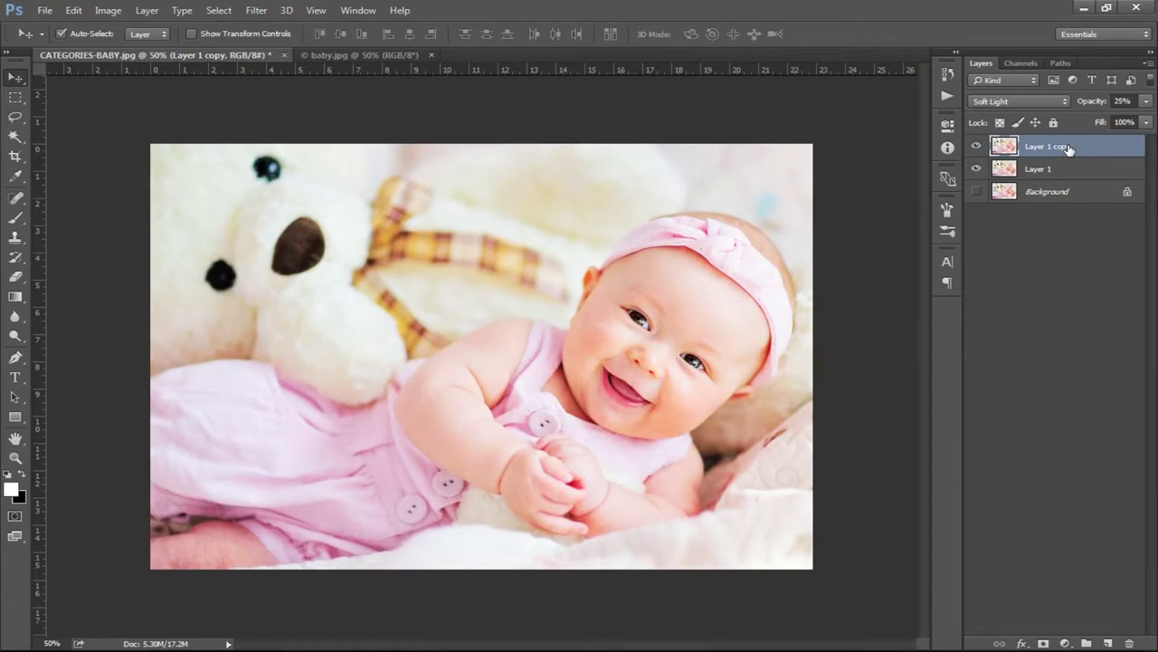
{"action": "key", "text": "5"}
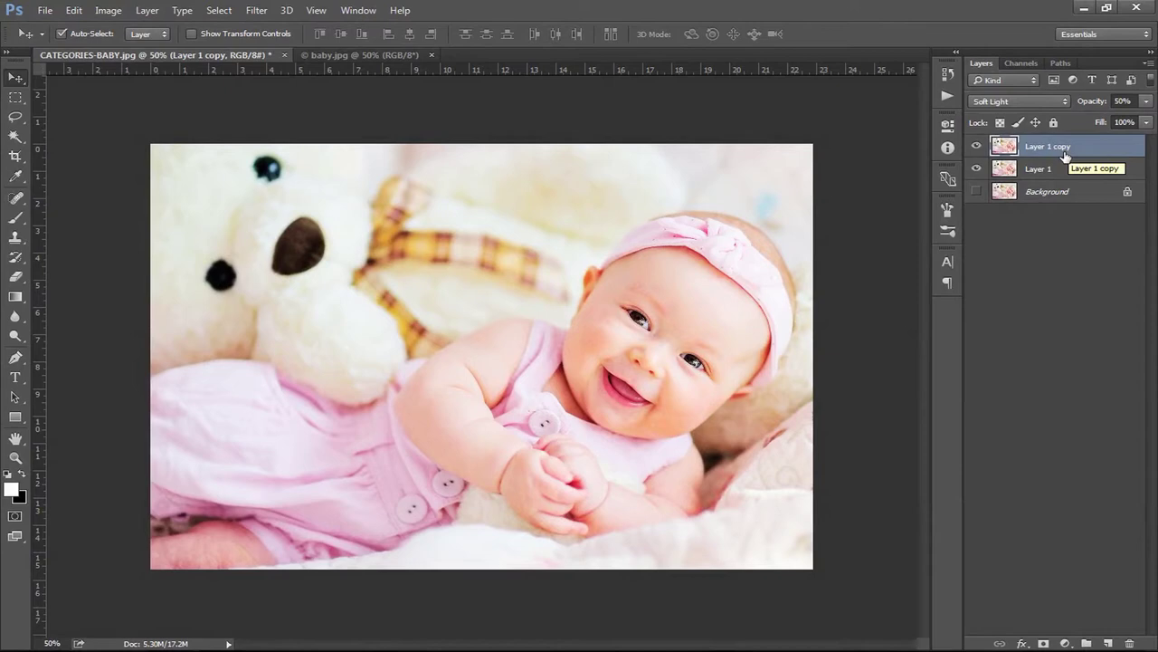
Step: Duplicate Layer 1 copy to create Layer 1 copy 2
{"action": "right_click", "coordinate": [1062, 151]}
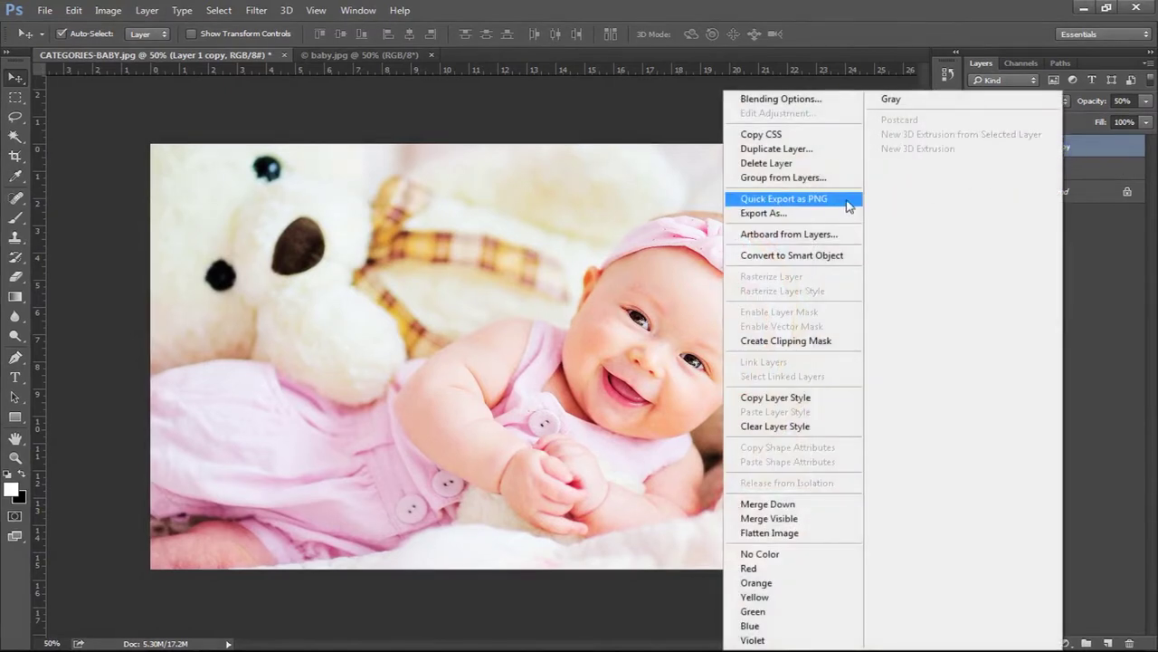
{"action": "left_click", "coordinate": [775, 148]}
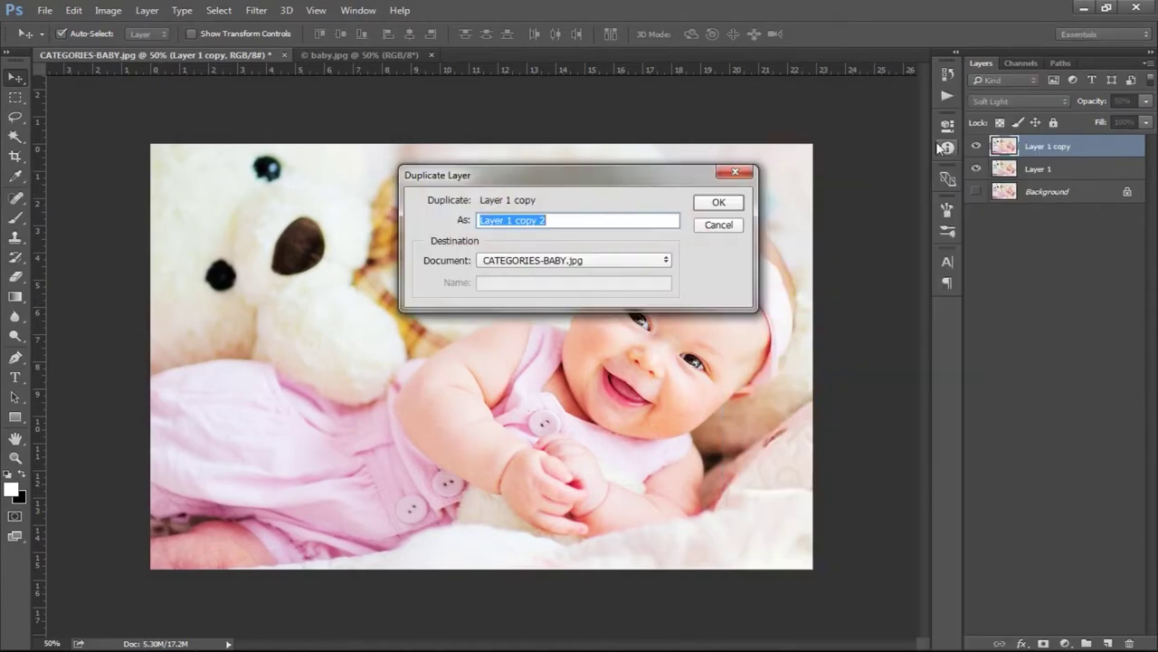
{"action": "key", "text": "Return"}
Step: Set Layer 1 copy 2 to Overlay blending at 25% opacity
{"action": "left_click", "coordinate": [1020, 101]}
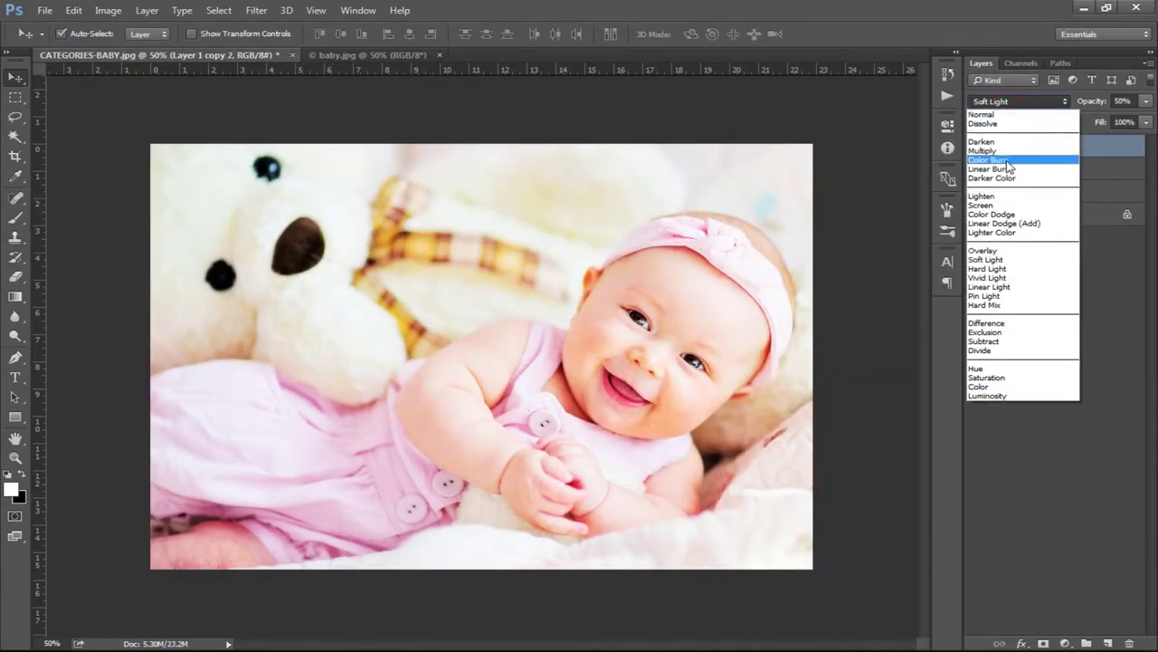
{"action": "left_click", "coordinate": [1001, 232]}
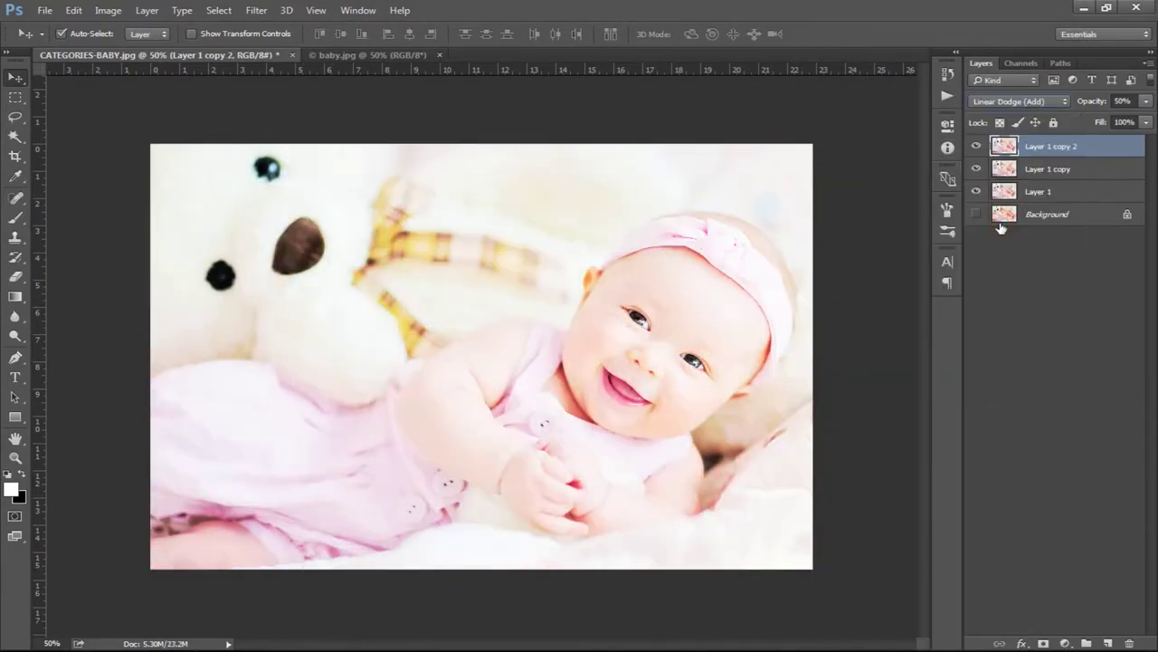
{"action": "key", "text": "Down"}
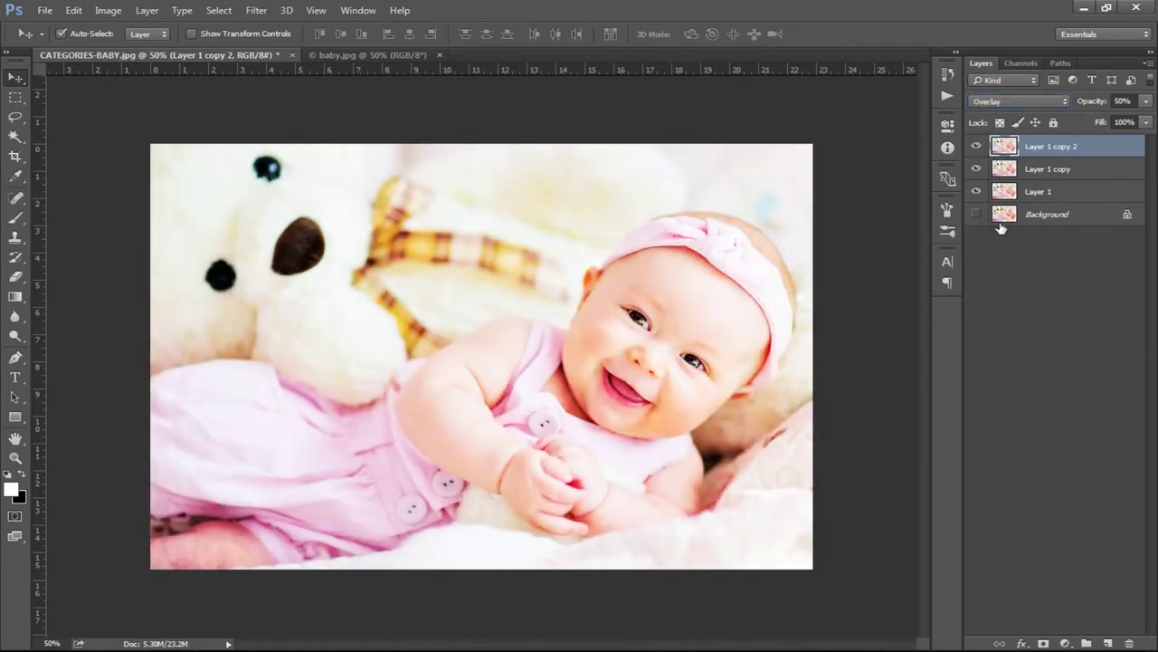
{"action": "key", "text": "2"}
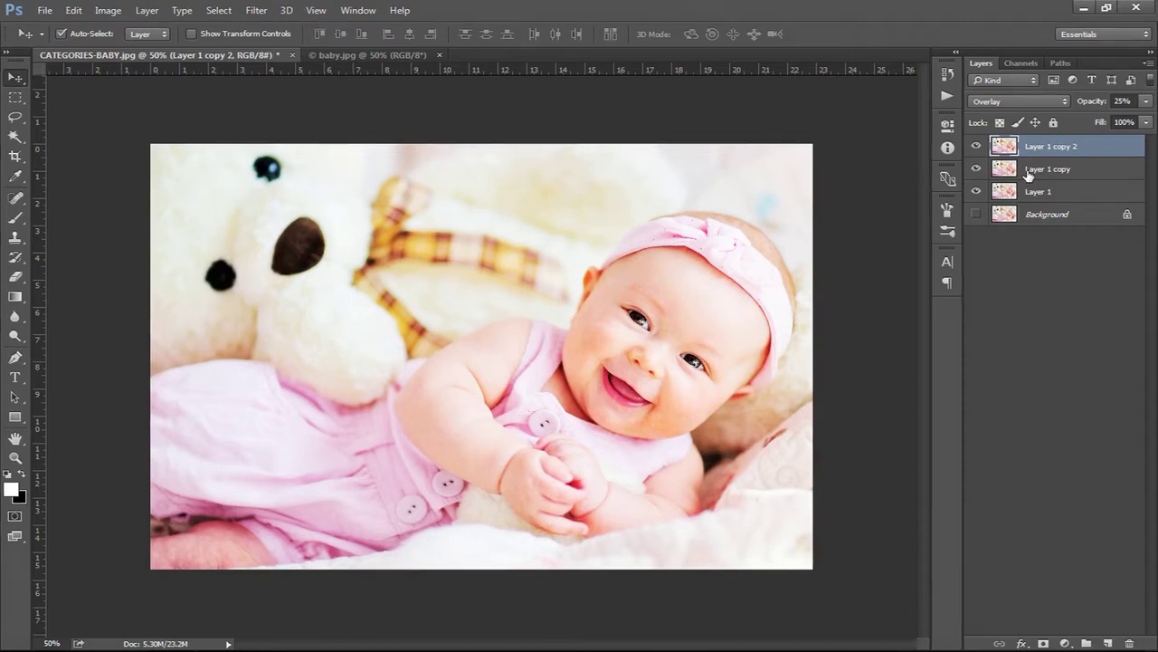
Step: Group Layer 1 copy and Layer 1 copy 2 into Group 1, compare its visibility, and select Layer 1
{"action": "left_click", "coordinate": [1037, 173], "text": "shift"}
{"action": "key", "text": "ctrl+g"}
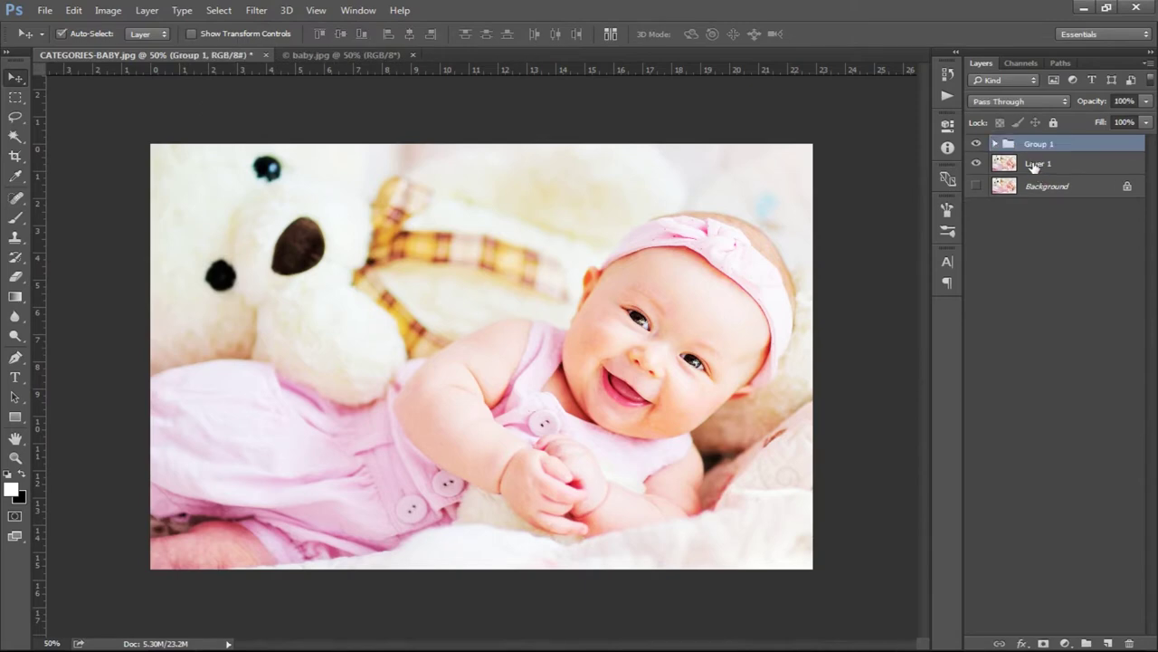
{"action": "left_click", "coordinate": [977, 145]}
{"action": "left_click", "coordinate": [978, 144]}
{"action": "left_click", "coordinate": [994, 144]}
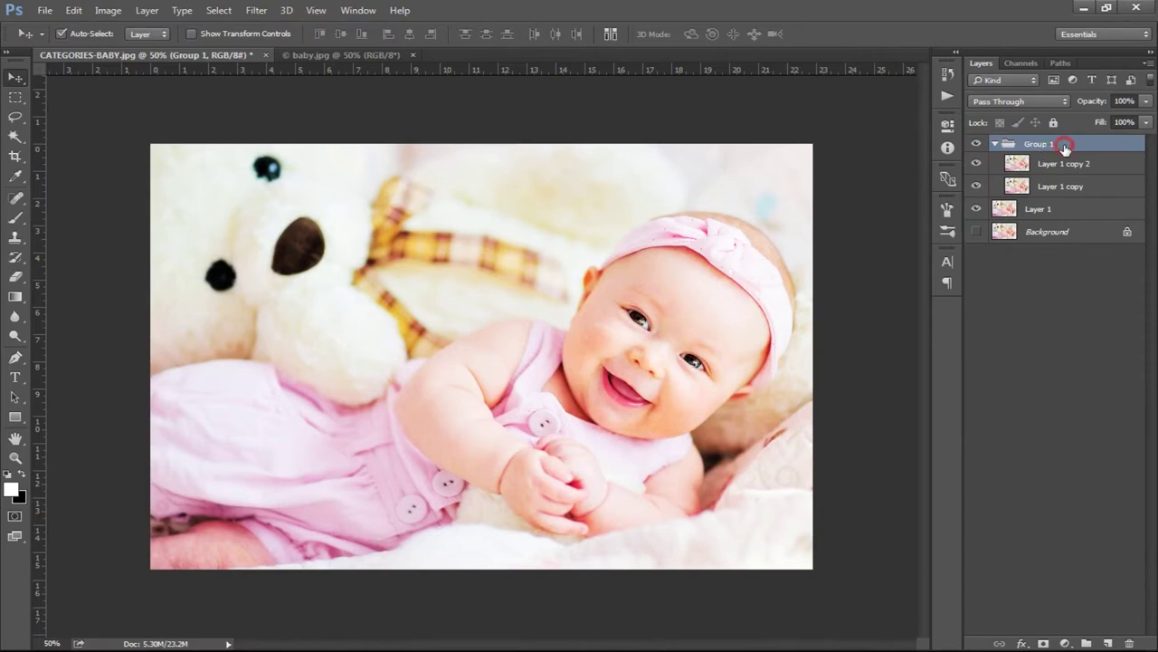
{"action": "left_click", "coordinate": [1041, 209]}
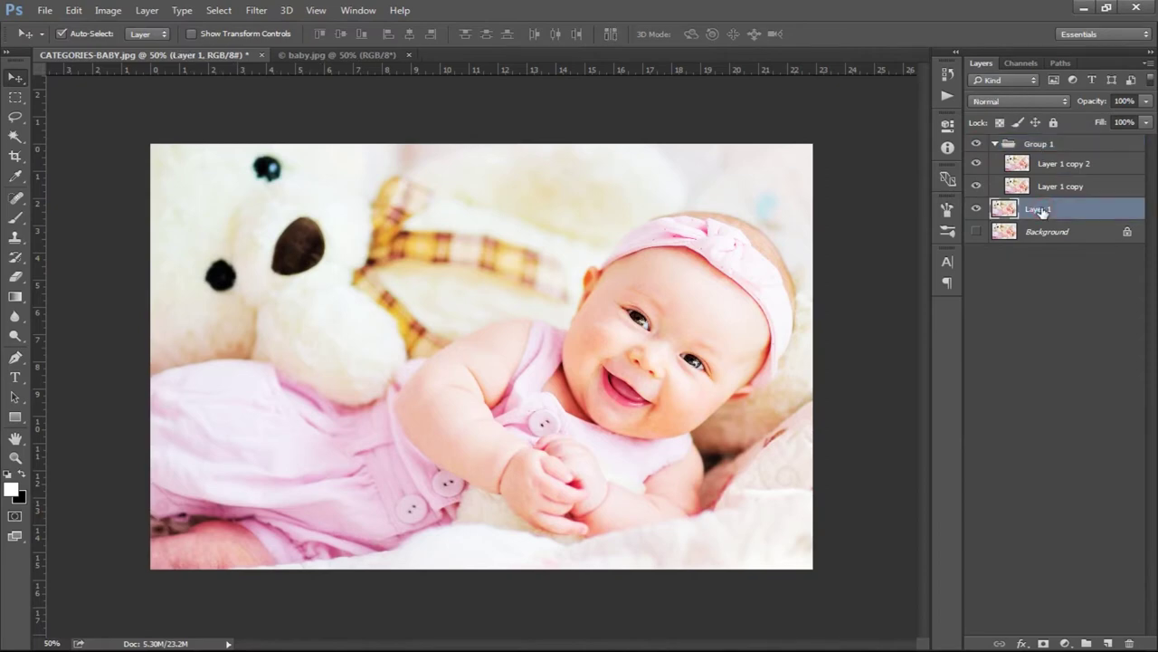
Step: Set Layer 1's Brightness/Contrast to Brightness -59 and Contrast 21
{"action": "left_click", "coordinate": [113, 12]}
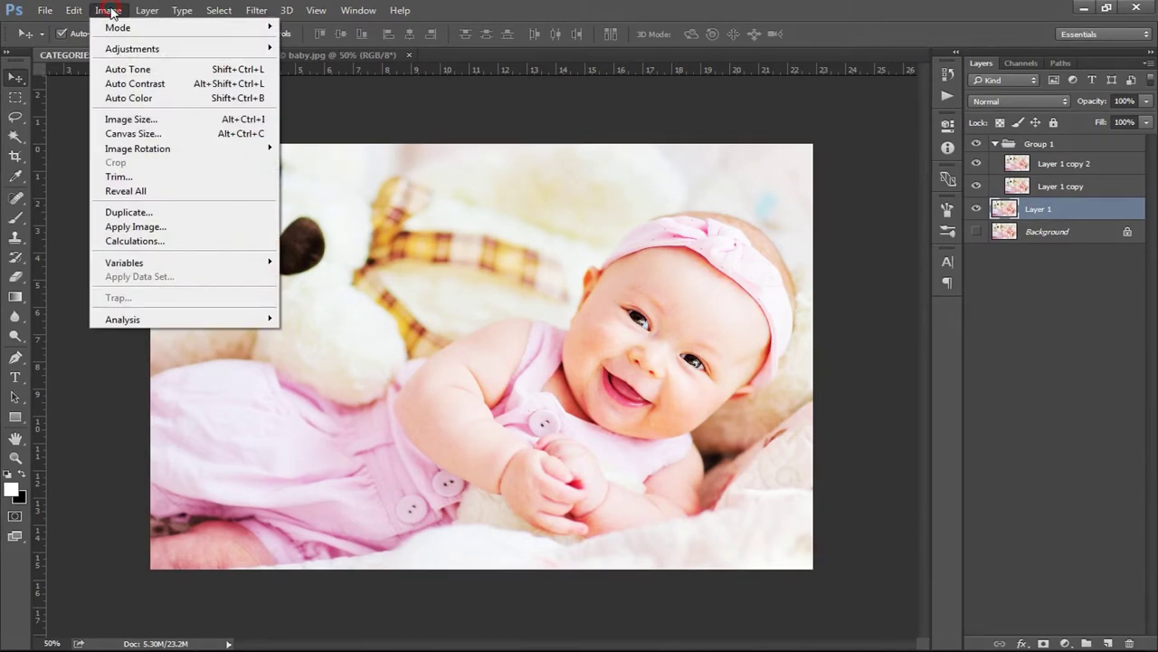
{"action": "mouse_move", "coordinate": [118, 27]}
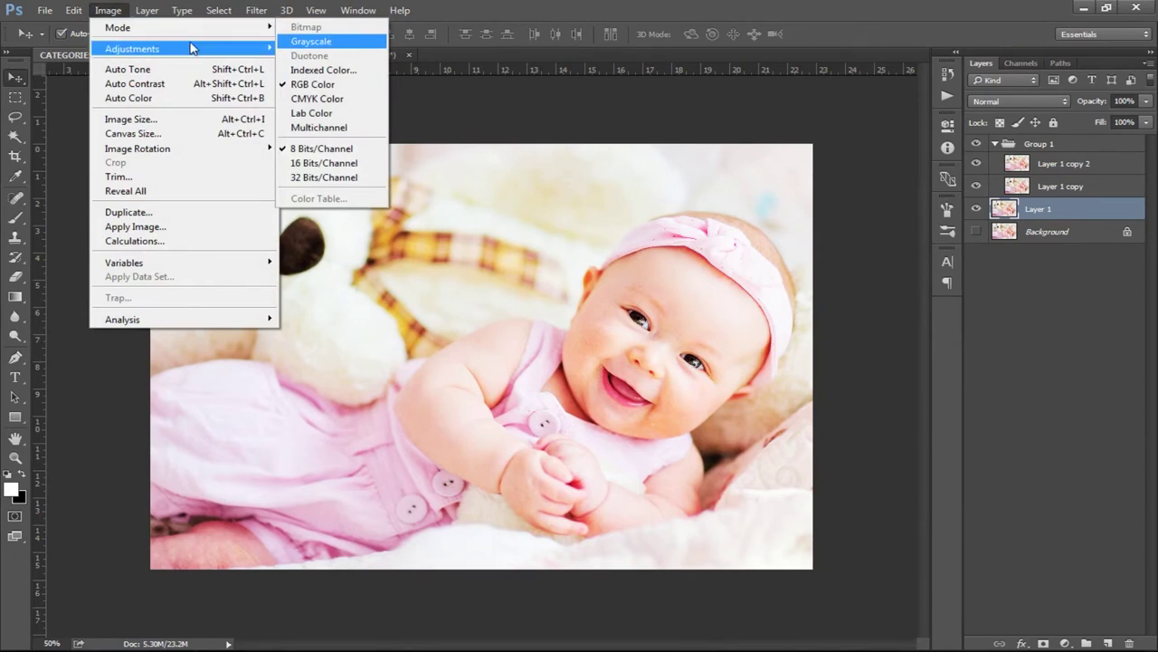
{"action": "left_click", "coordinate": [298, 42]}
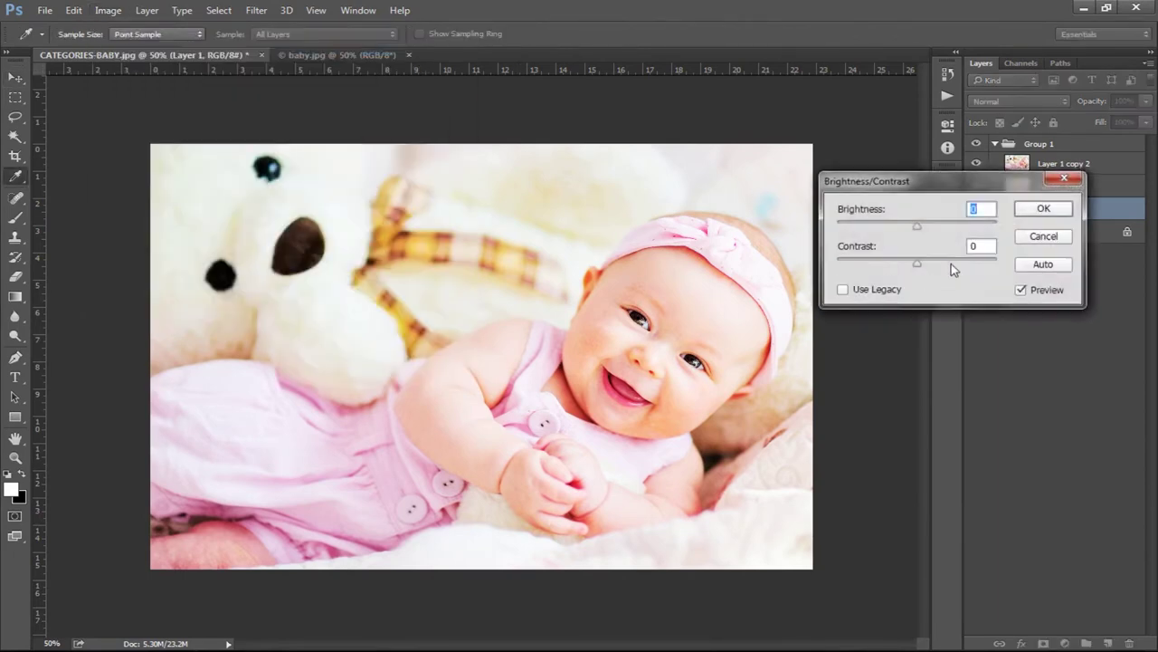
{"action": "left_click_drag", "start_coordinate": [949, 181], "coordinate": [872, 11]}
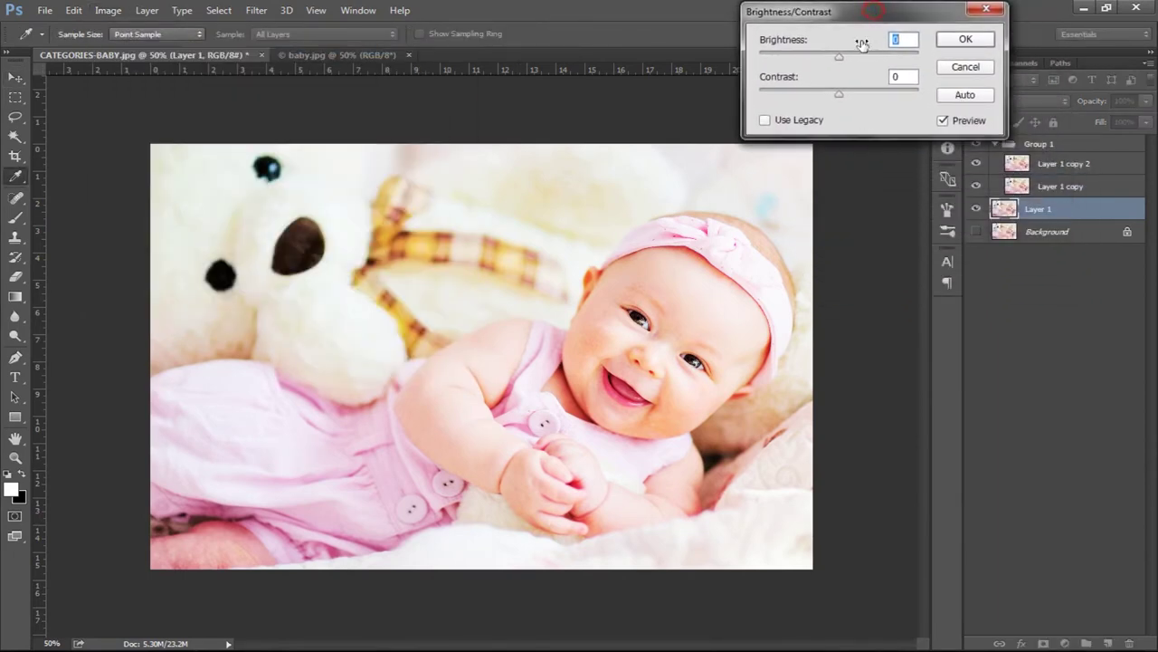
{"action": "left_click_drag", "start_coordinate": [839, 57], "coordinate": [808, 63]}
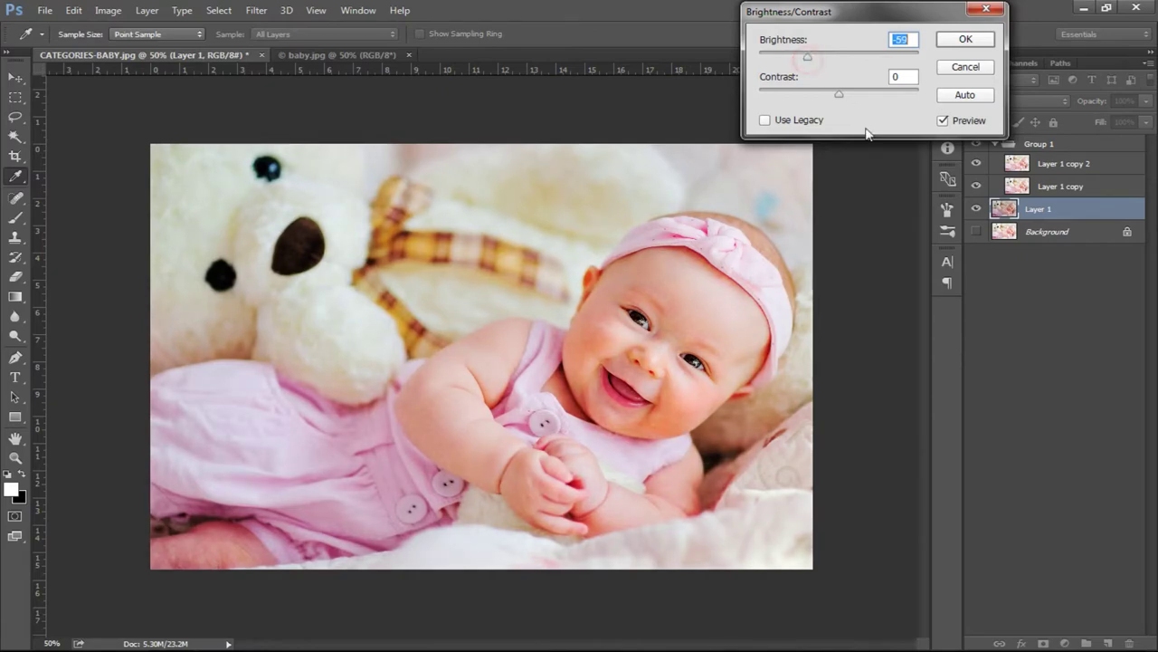
{"action": "left_click_drag", "start_coordinate": [839, 94], "coordinate": [856, 99]}
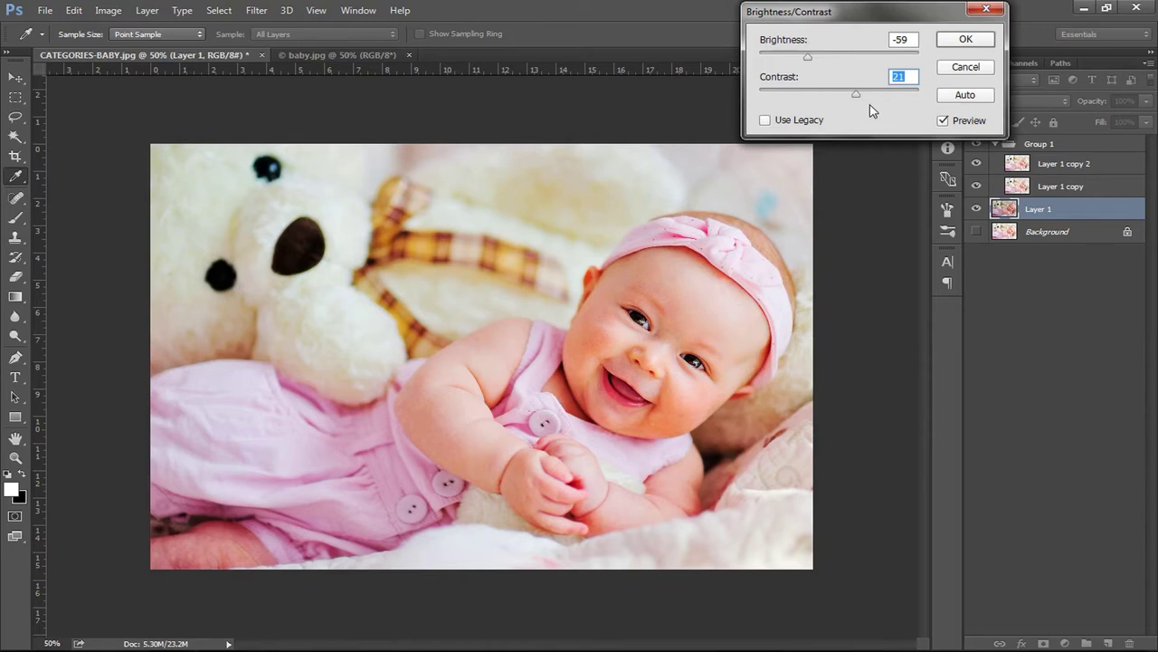
Step: Confirm the Brightness/Contrast change, then undo and redo it to compare before and after
{"action": "left_click", "coordinate": [964, 41]}
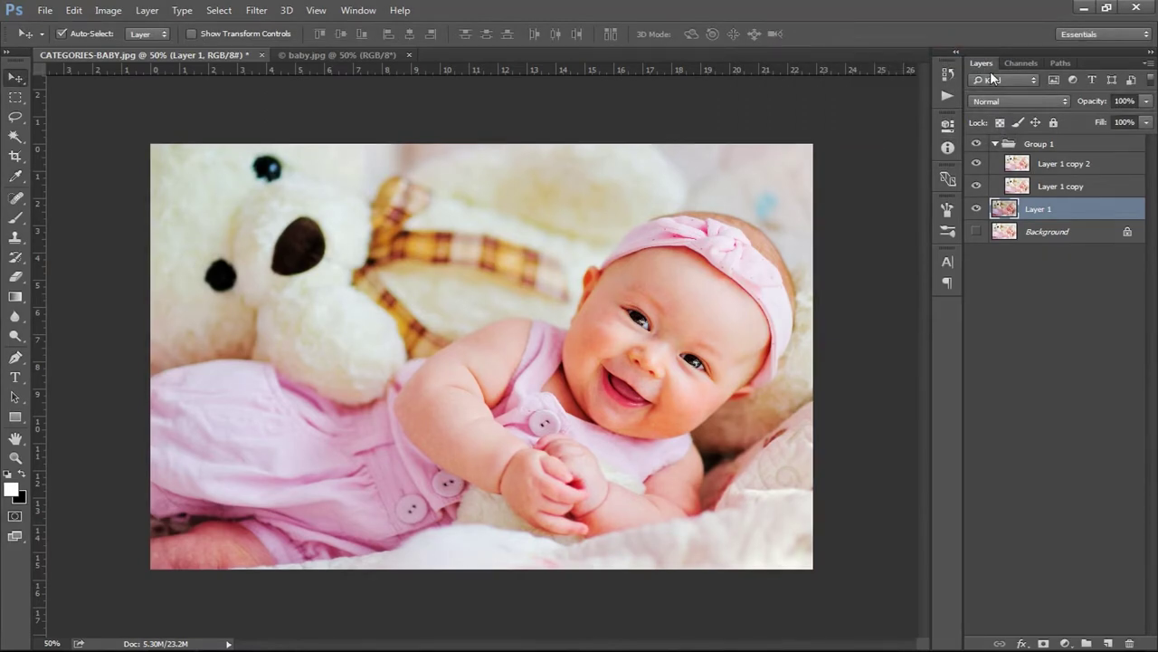
{"action": "key", "text": "ctrl+shift+l"}
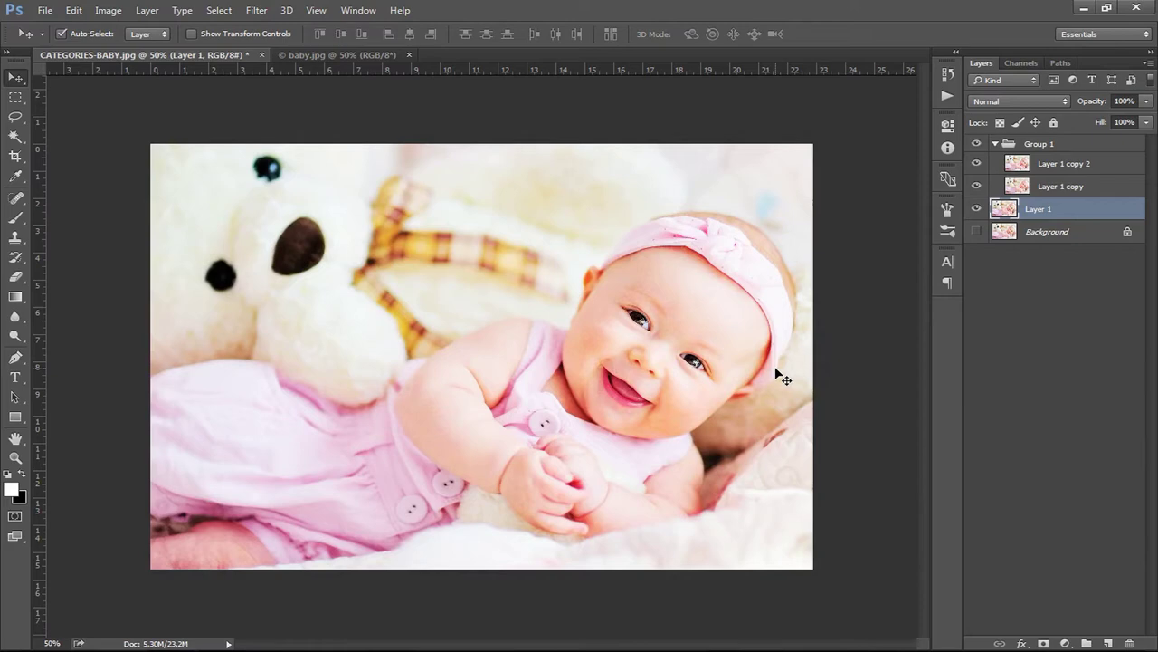
{"action": "key", "text": "ctrl+z"}
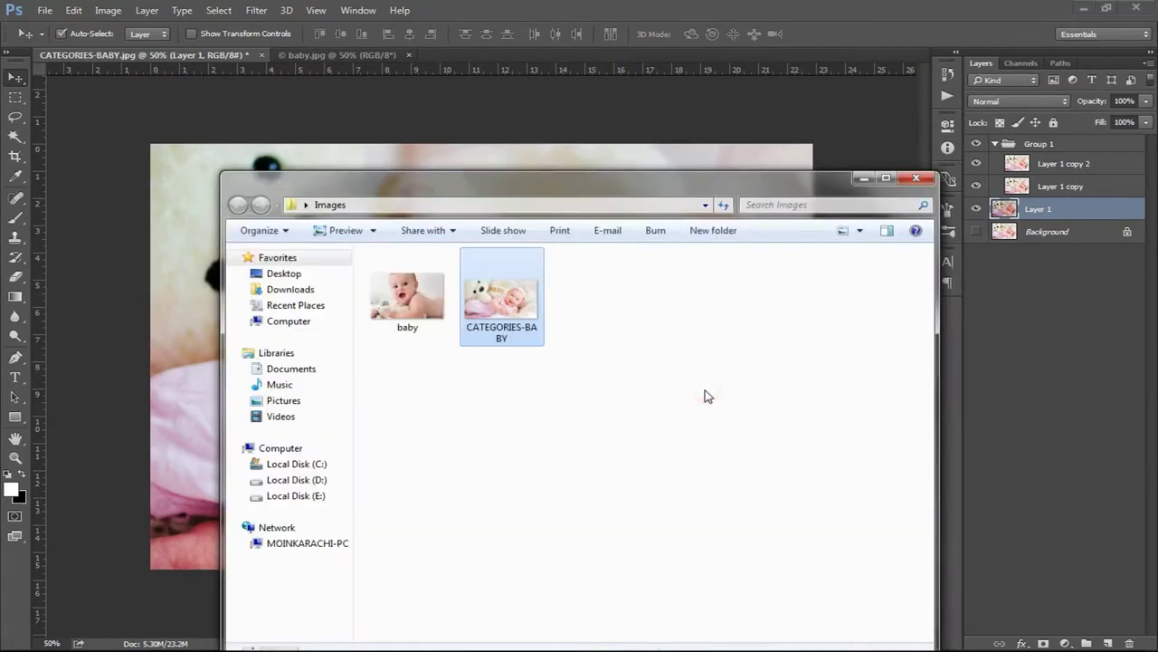
Step: Open the original CATEGORIES-BABY maximised in Photo Viewer and compare it with Photoshop's full-screen edit
{"action": "double_click", "coordinate": [494, 294]}
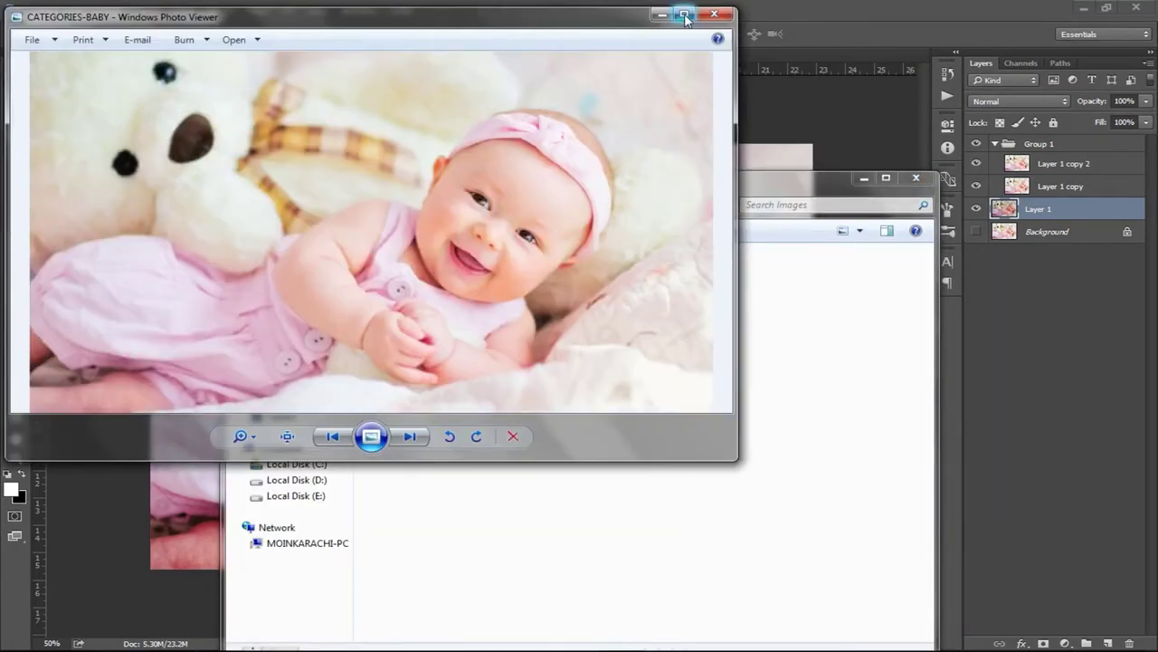
{"action": "left_click", "coordinate": [684, 19]}
{"action": "key", "text": "alt+Tab"}
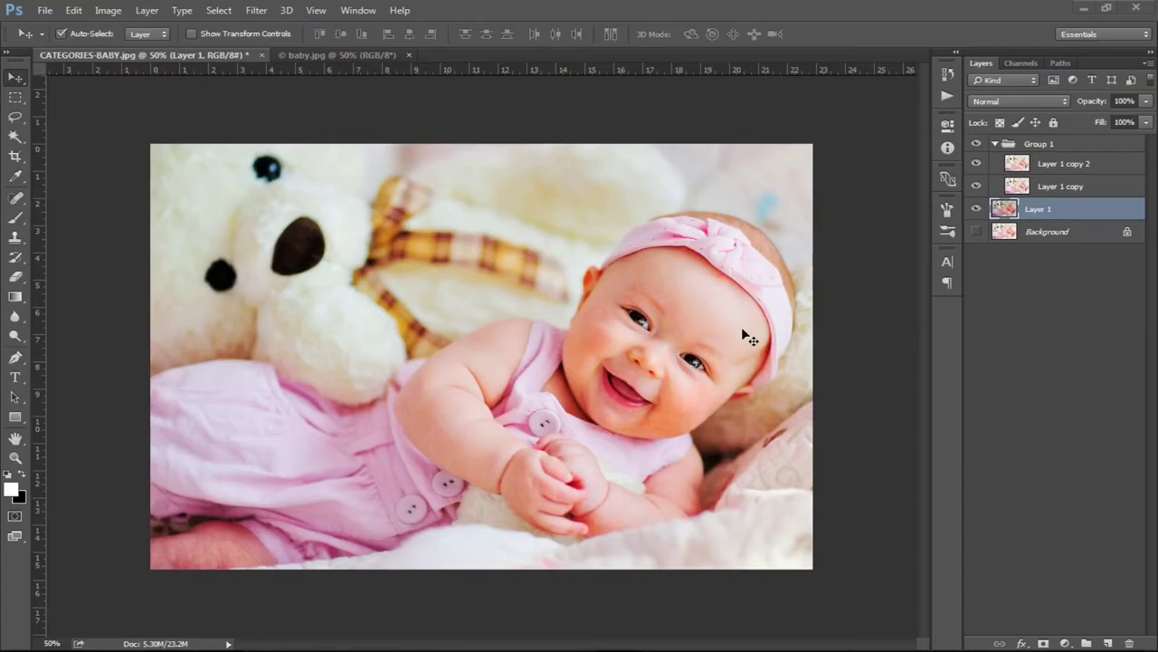
{"action": "key", "text": "Tab"}
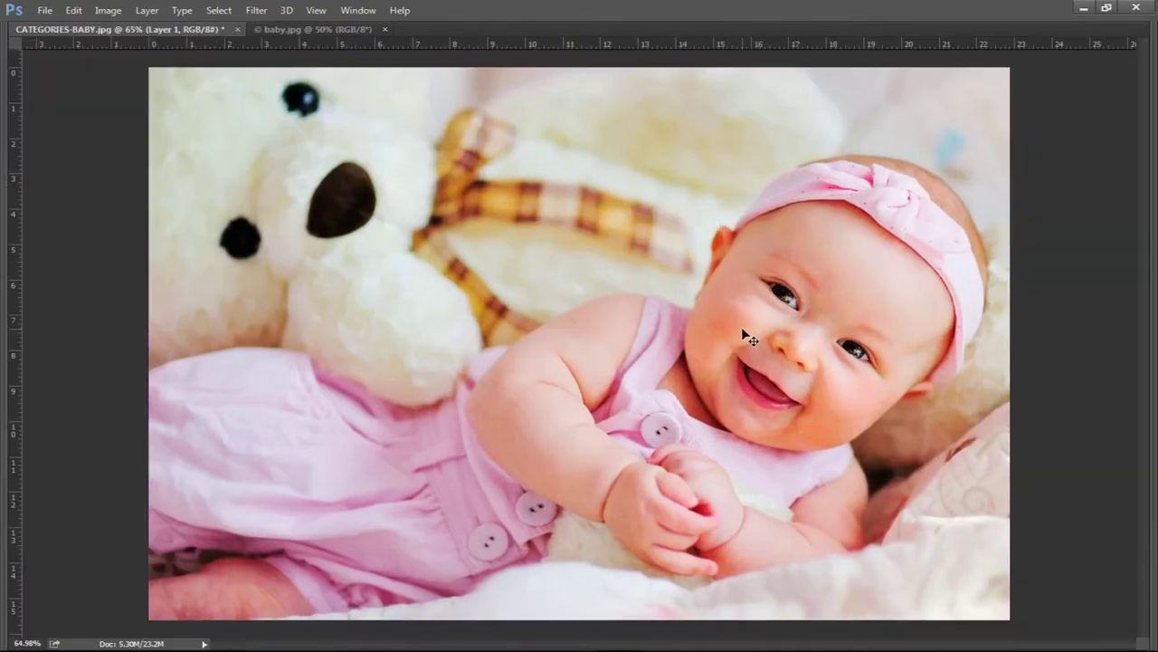
{"action": "key", "text": "alt+Tab"}
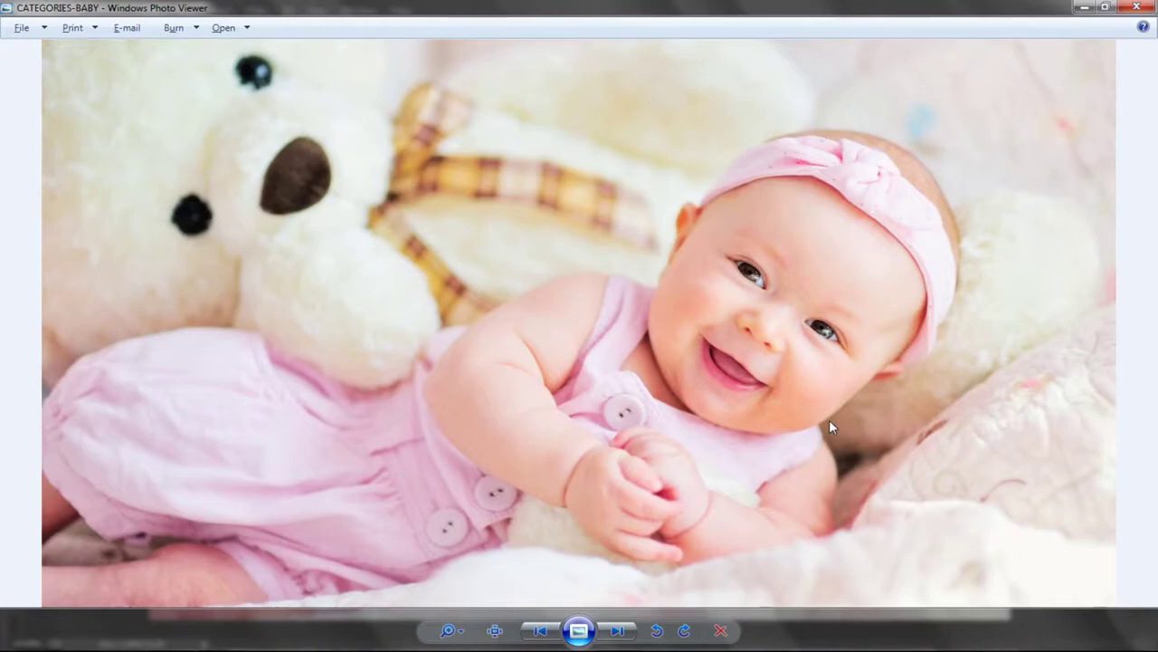
{"action": "key", "text": "alt+Tab"}
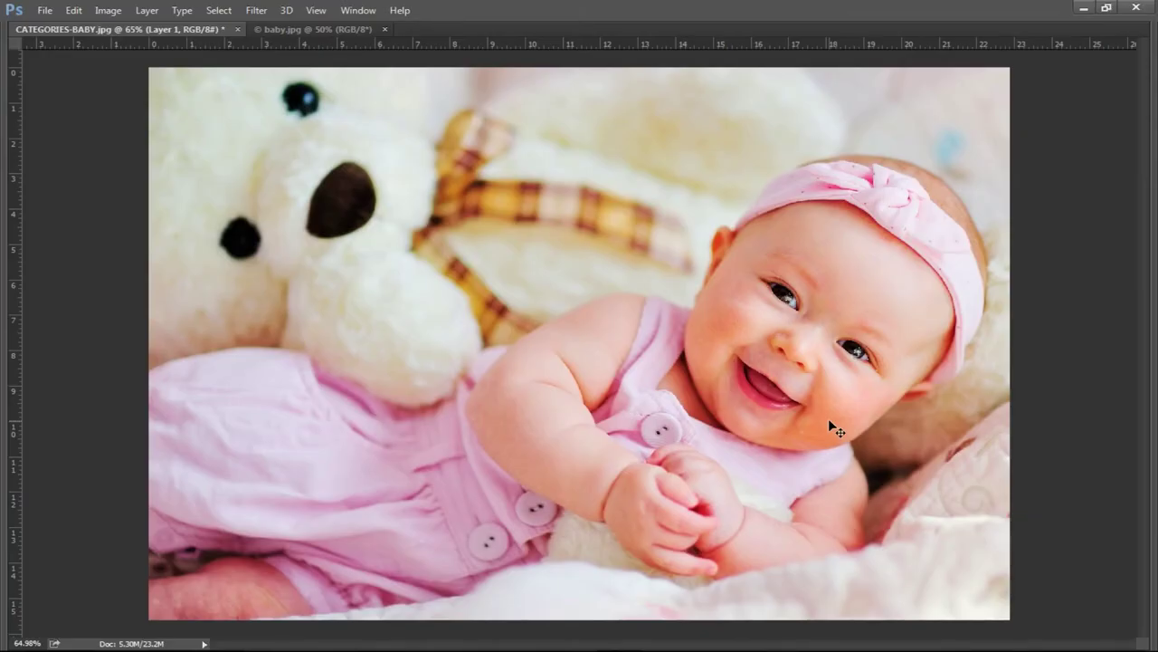
Step: Inspect the edited face at 100% zoom, then fit the photo and restore the panels
{"action": "right_click", "coordinate": [757, 307]}
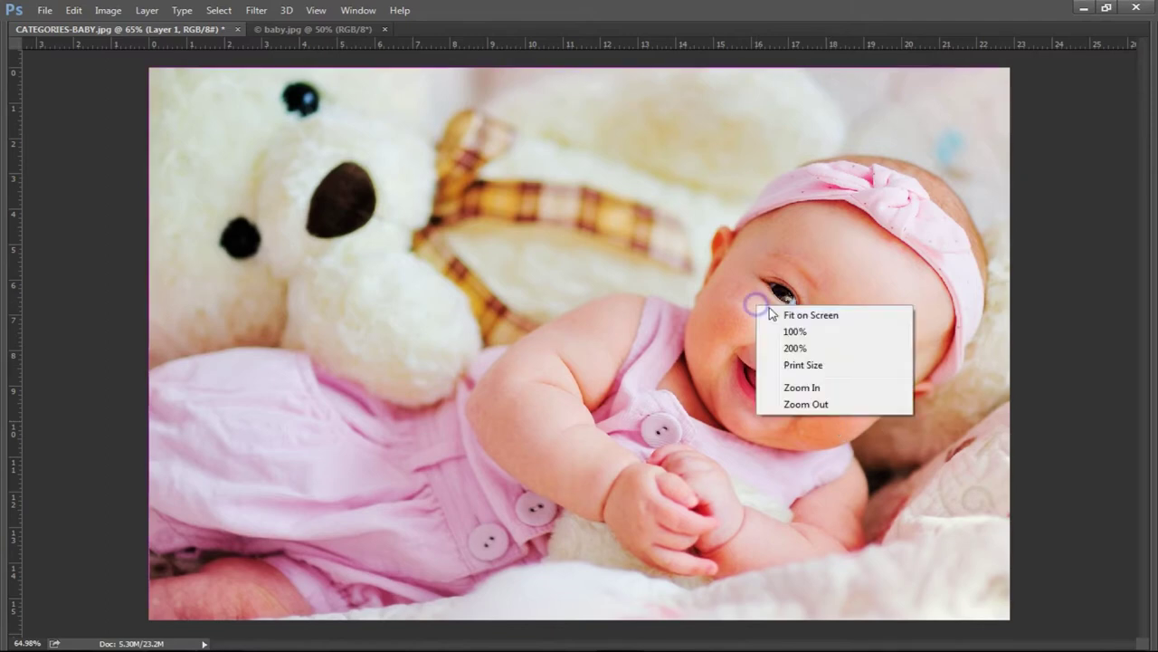
{"action": "left_click", "coordinate": [794, 332]}
{"action": "left_click_drag", "start_coordinate": [709, 434], "coordinate": [697, 434]}
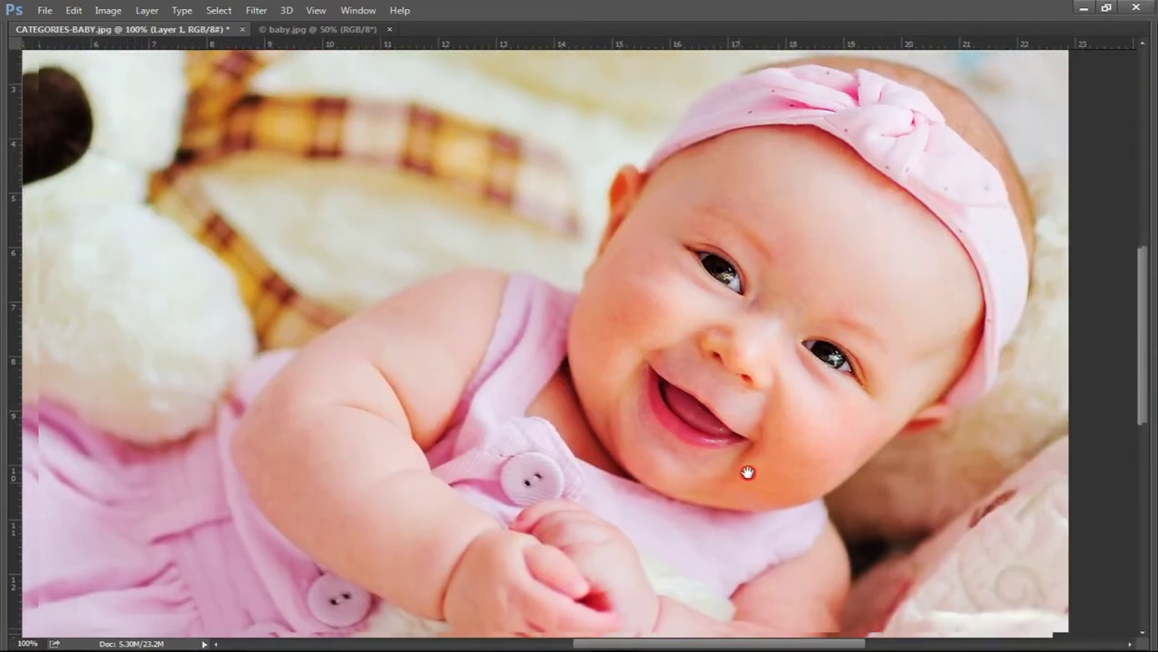
{"action": "mouse_move", "coordinate": [734, 473]}
{"action": "left_mouse_down"}
{"action": "mouse_move", "coordinate": [779, 396]}
{"action": "mouse_move", "coordinate": [776, 452]}
{"action": "mouse_move", "coordinate": [750, 474]}
{"action": "left_mouse_up"}
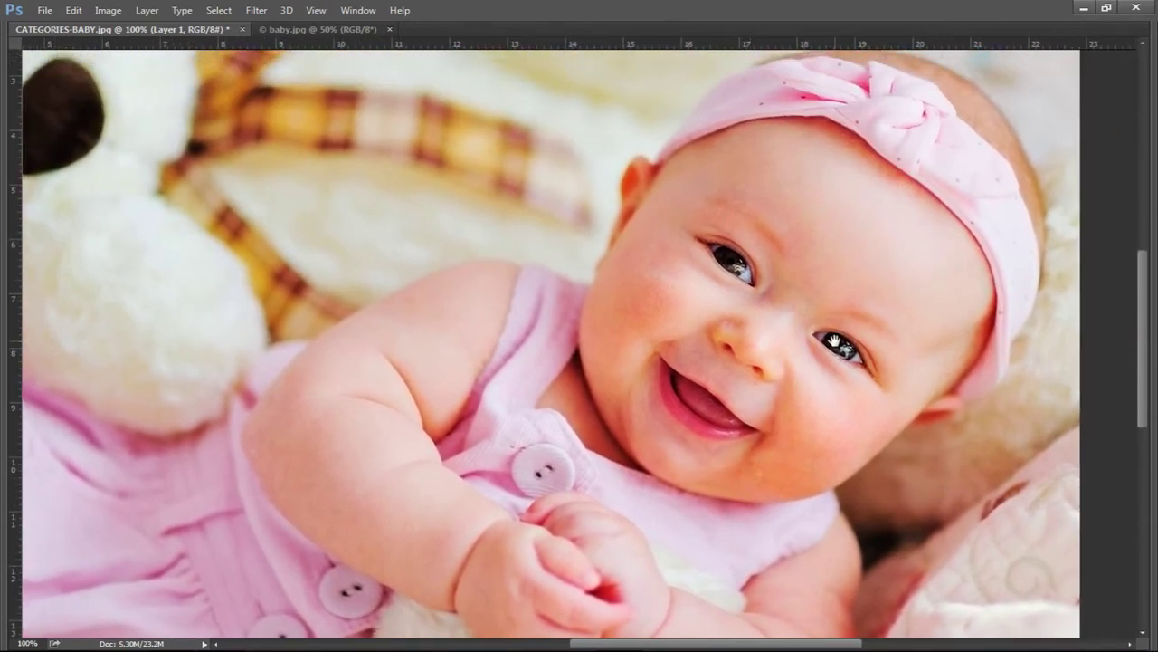
{"action": "mouse_move", "coordinate": [834, 340]}
{"action": "left_mouse_down"}
{"action": "mouse_move", "coordinate": [831, 366]}
{"action": "mouse_move", "coordinate": [789, 354]}
{"action": "left_mouse_up"}
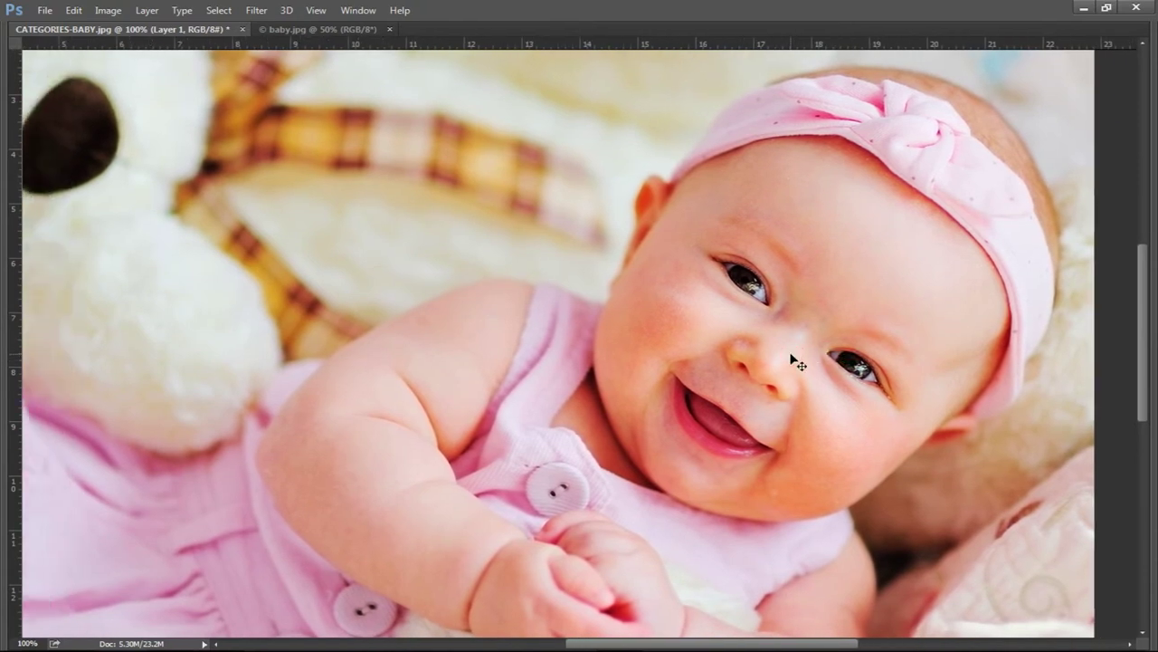
{"action": "key", "text": "ctrl+0"}
{"action": "key", "text": "Tab"}
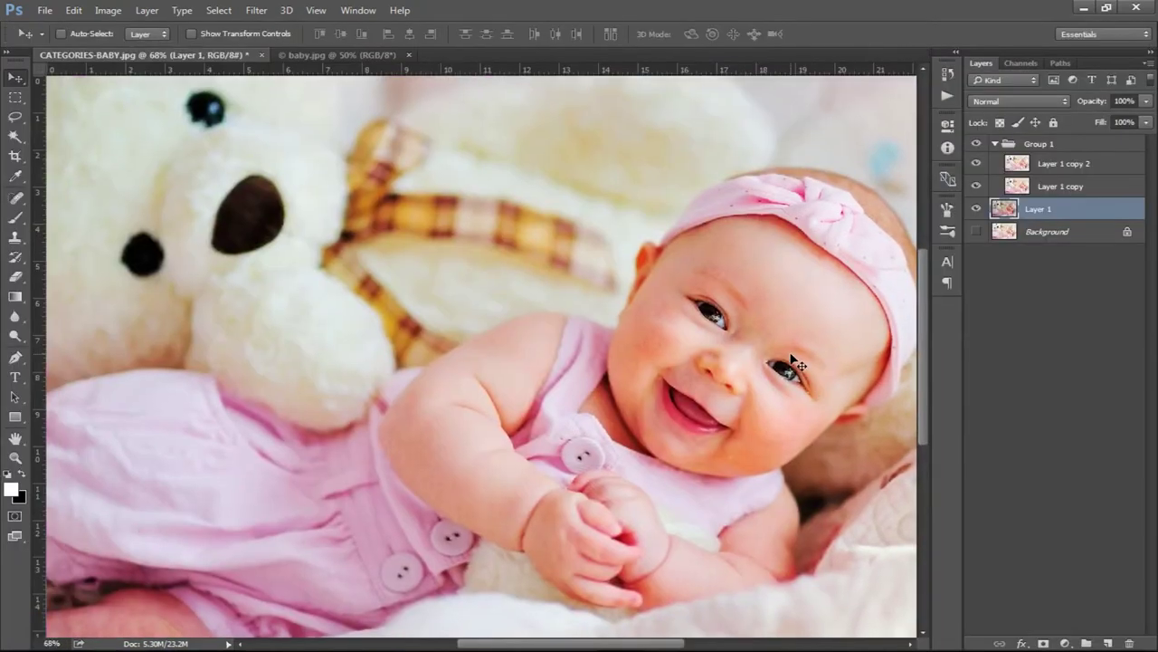
{"action": "key", "text": "ctrl+minus"}
{"action": "left_click", "coordinate": [983, 166]}
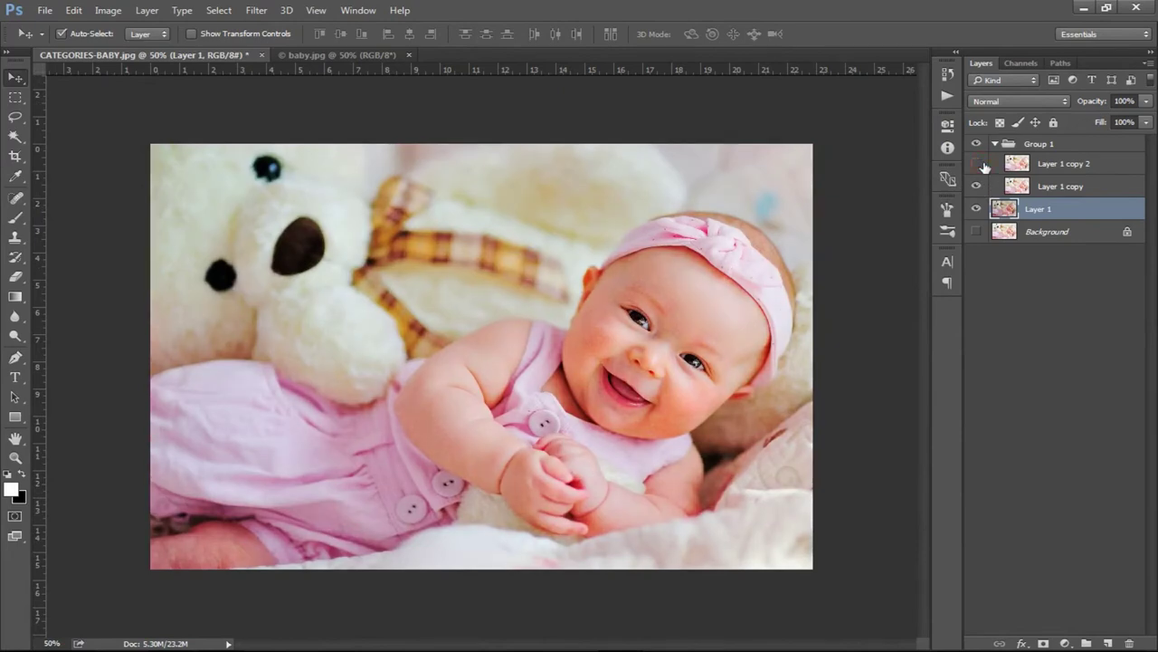
{"action": "left_click", "coordinate": [983, 165]}
{"action": "left_click", "coordinate": [976, 185]}
{"action": "left_click", "coordinate": [976, 186]}
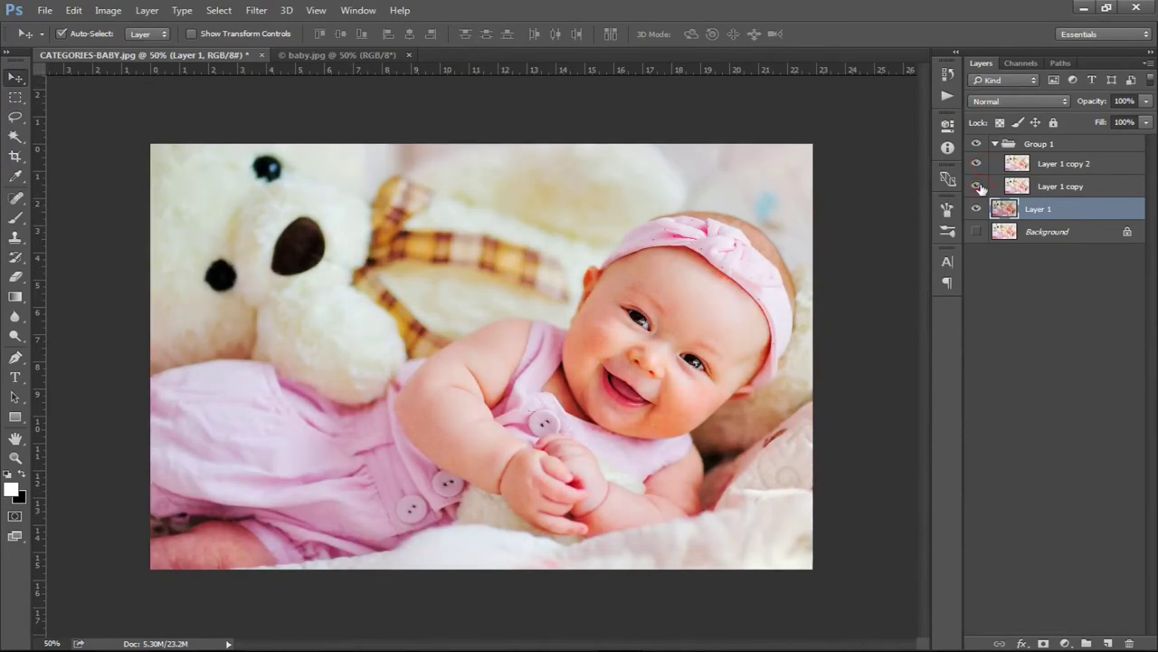
{"action": "left_click", "coordinate": [977, 186]}
{"action": "left_click", "coordinate": [1043, 163]}
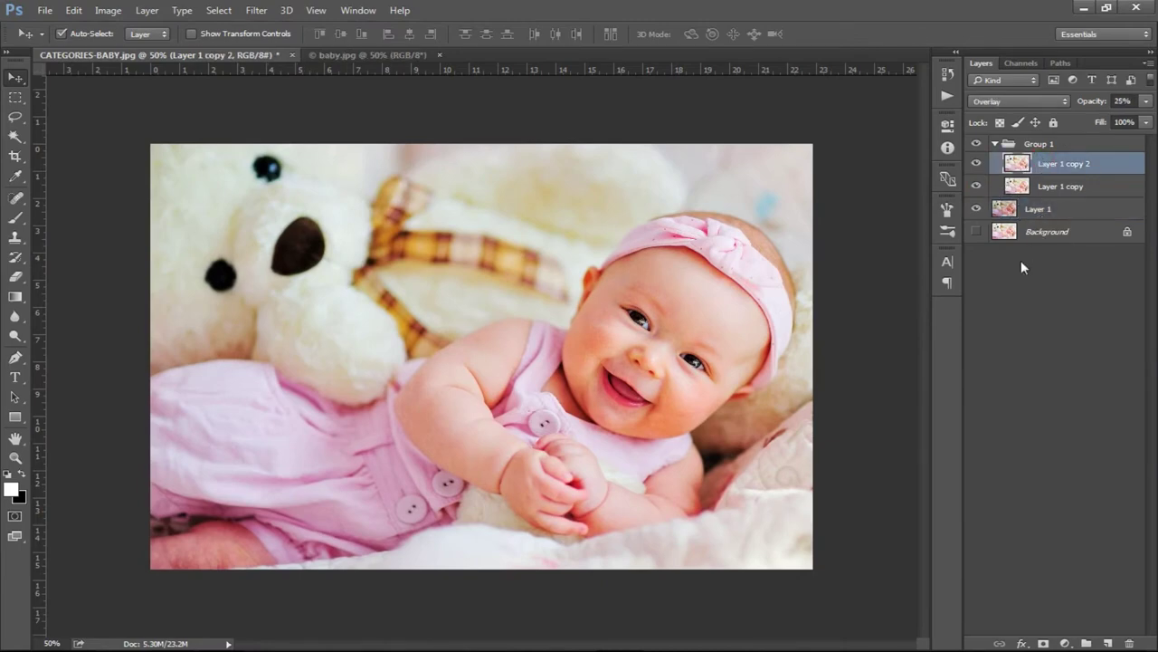
{"action": "left_click", "coordinate": [1051, 145]}
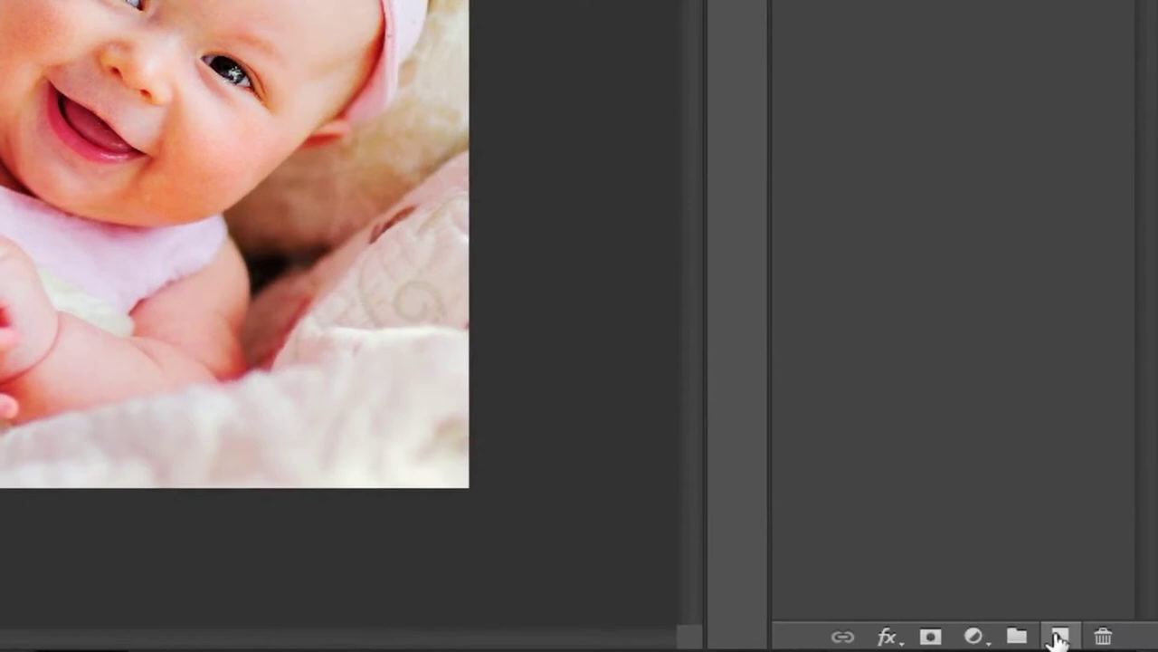
Step: Create a new empty Layer 2 and drag it to the top of the stack, above Group 1
{"action": "left_click", "coordinate": [1059, 636]}
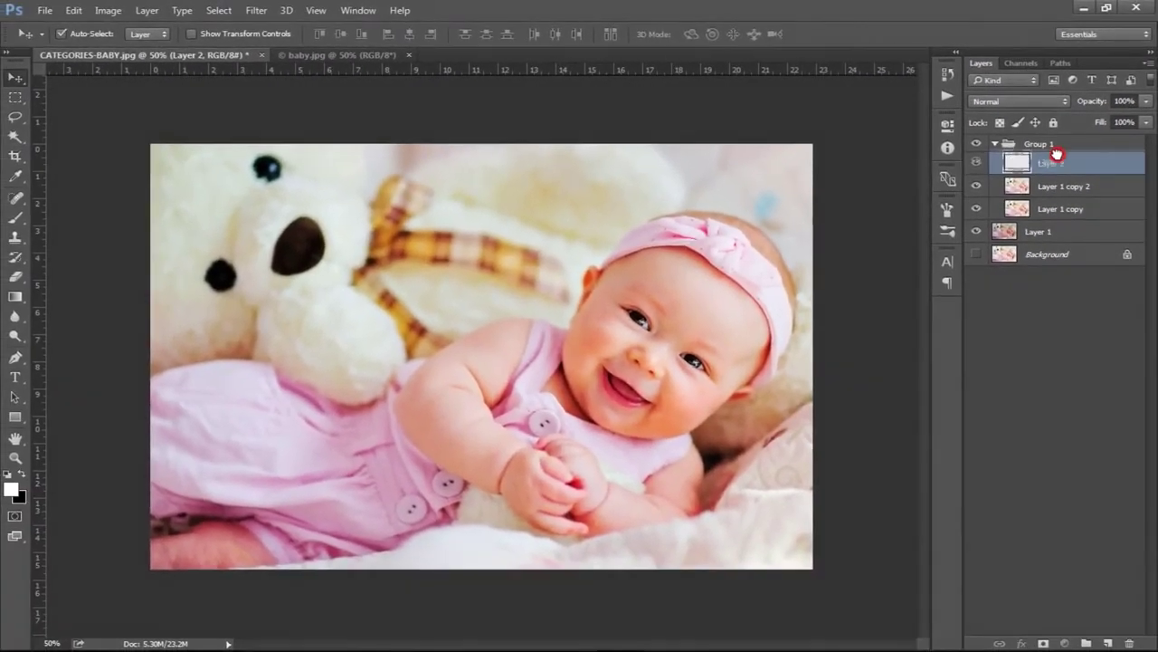
{"action": "left_click_drag", "start_coordinate": [1060, 154], "coordinate": [1060, 136]}
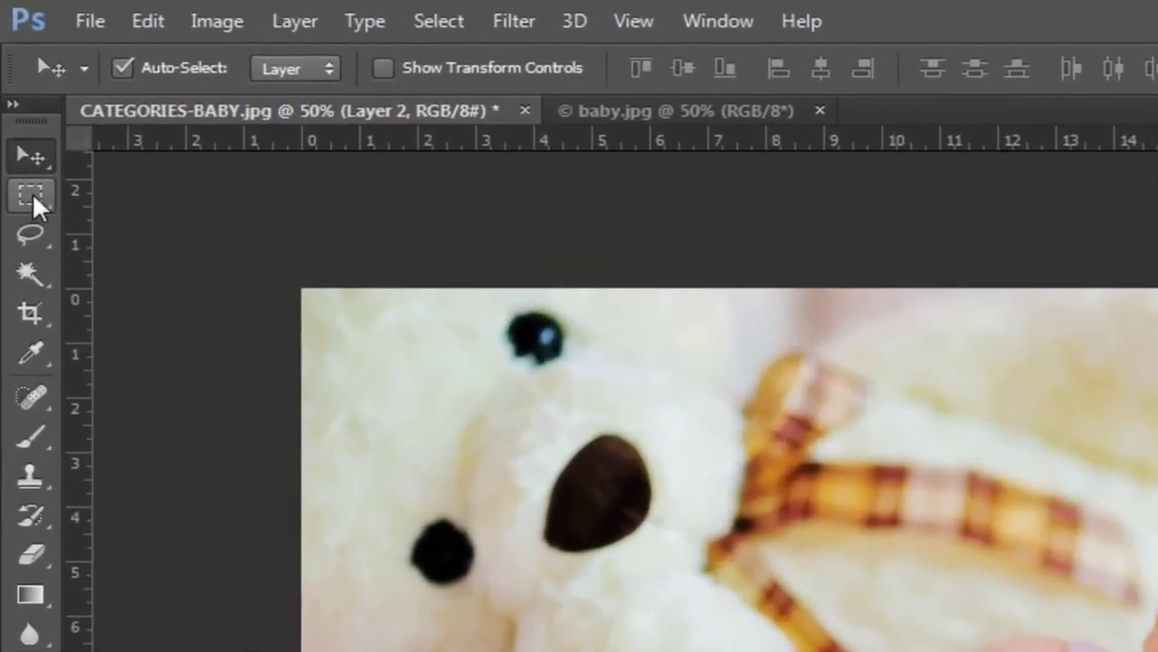
Step: Choose the Rectangular Marquee Tool from the marquee tool flyout
{"action": "left_click", "coordinate": [34, 199]}
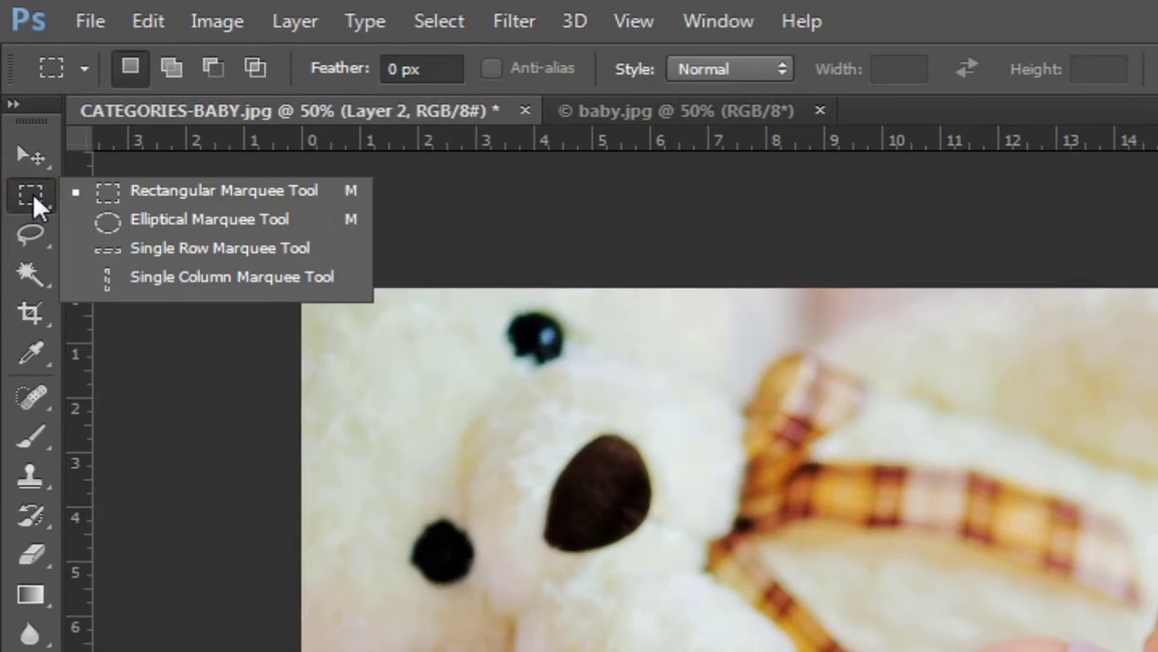
{"action": "left_click", "coordinate": [158, 192]}
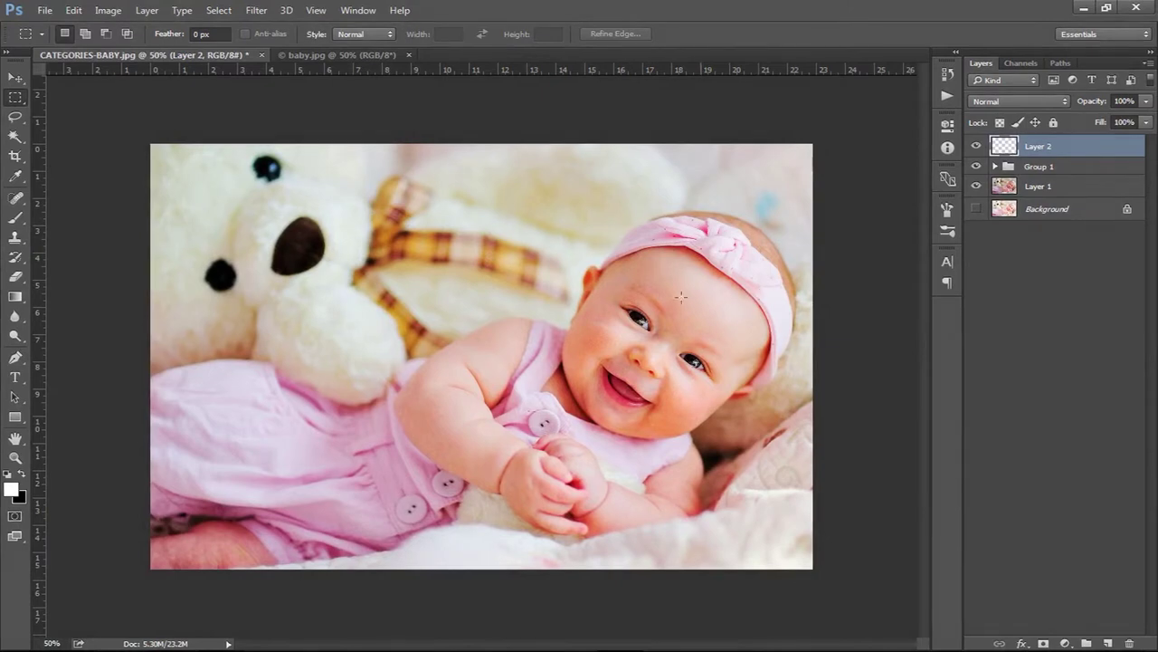
Step: After a few trial boxes, draw a rectangular selection around the baby's face and headband
{"action": "left_click_drag", "start_coordinate": [592, 282], "coordinate": [674, 341]}
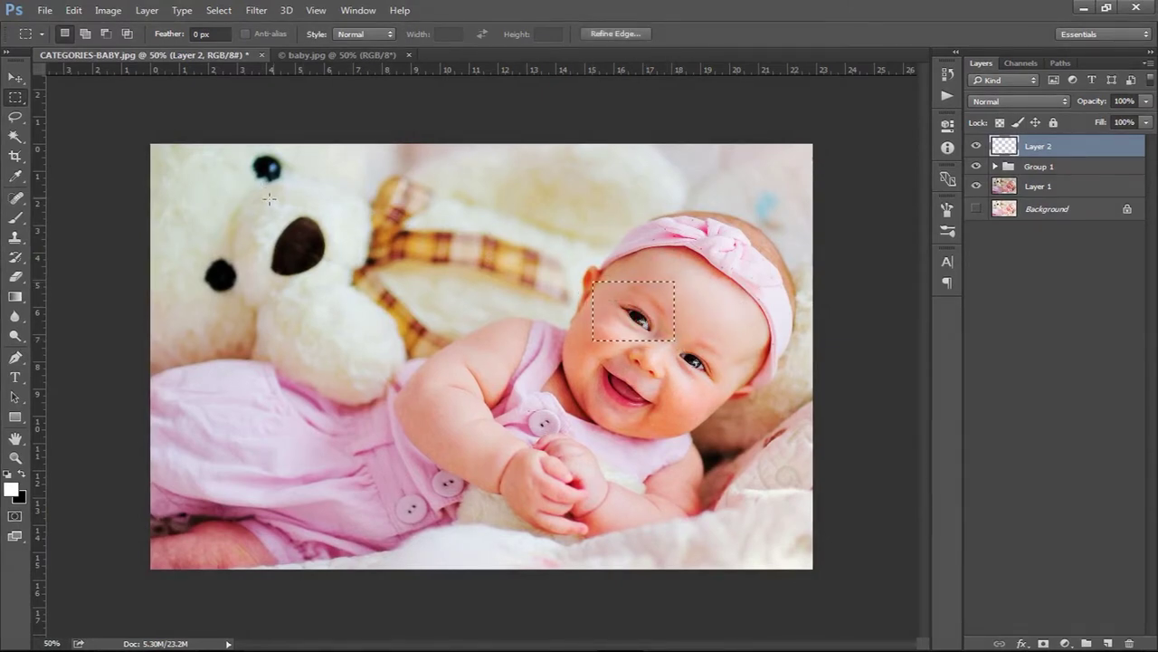
{"action": "left_click_drag", "start_coordinate": [246, 198], "coordinate": [355, 286]}
{"action": "left_click_drag", "start_coordinate": [528, 409], "coordinate": [579, 442]}
{"action": "left_click", "coordinate": [694, 433]}
{"action": "left_click_drag", "start_coordinate": [590, 343], "coordinate": [689, 418]}
{"action": "mouse_move", "coordinate": [539, 177]}
{"action": "left_mouse_down"}
{"action": "mouse_move", "coordinate": [810, 417]}
{"action": "mouse_move", "coordinate": [843, 464]}
{"action": "left_mouse_up"}
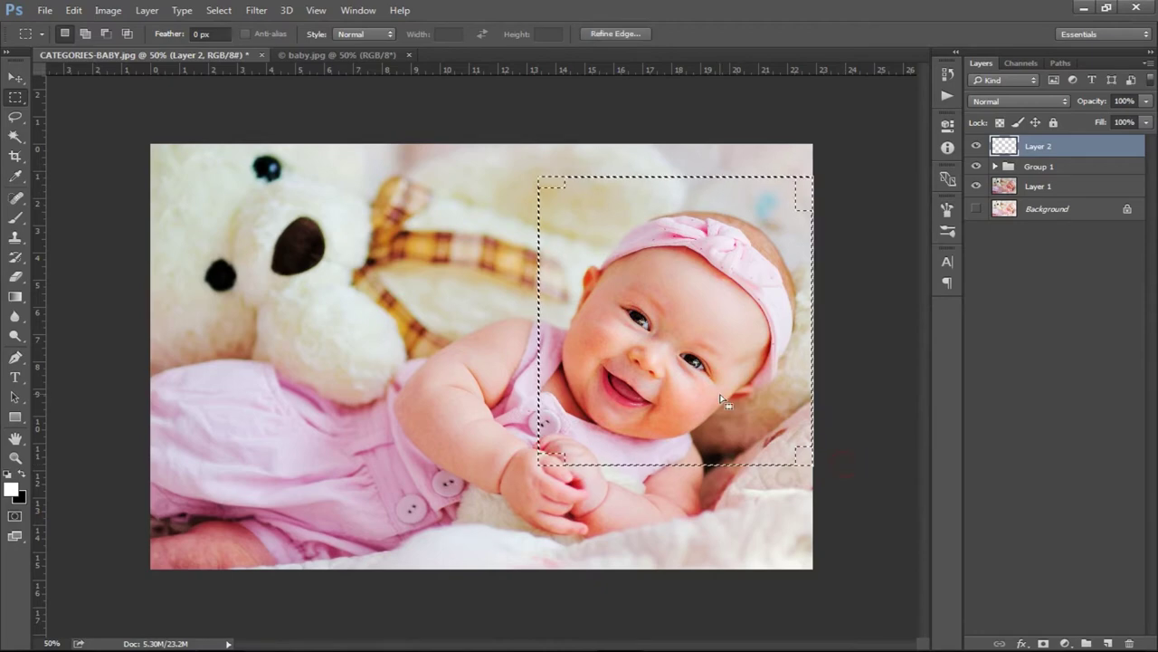
{"action": "left_click_drag", "start_coordinate": [885, 455], "coordinate": [879, 445]}
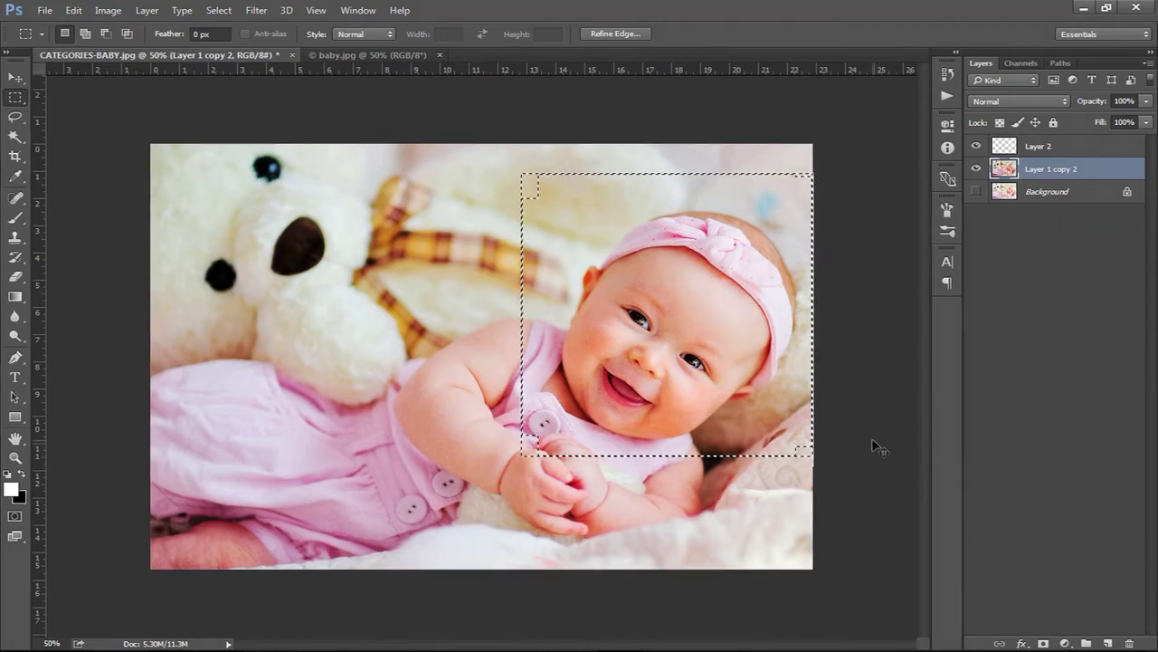
Step: Duplicate the selected face area onto a new Layer 3 with Ctrl+J
{"action": "key", "text": "ctrl+j"}
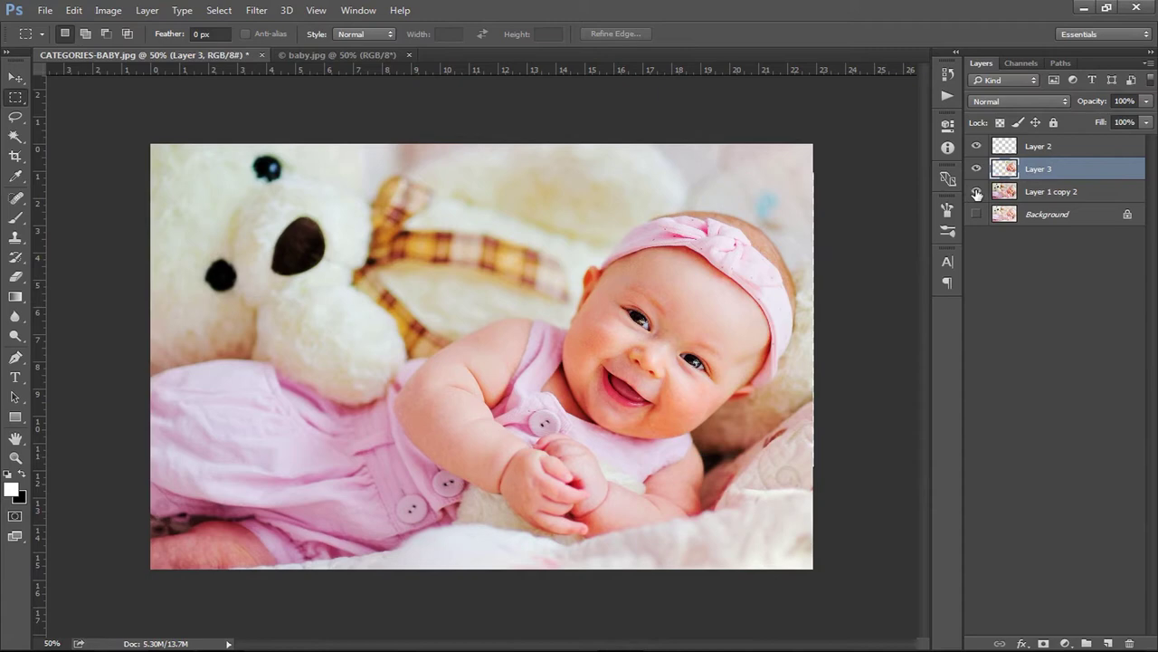
Step: Hide Layer 1 copy 2 and move the Layer 3 face cutout to the canvas centre
{"action": "left_click", "coordinate": [977, 192]}
{"action": "key", "text": "v"}
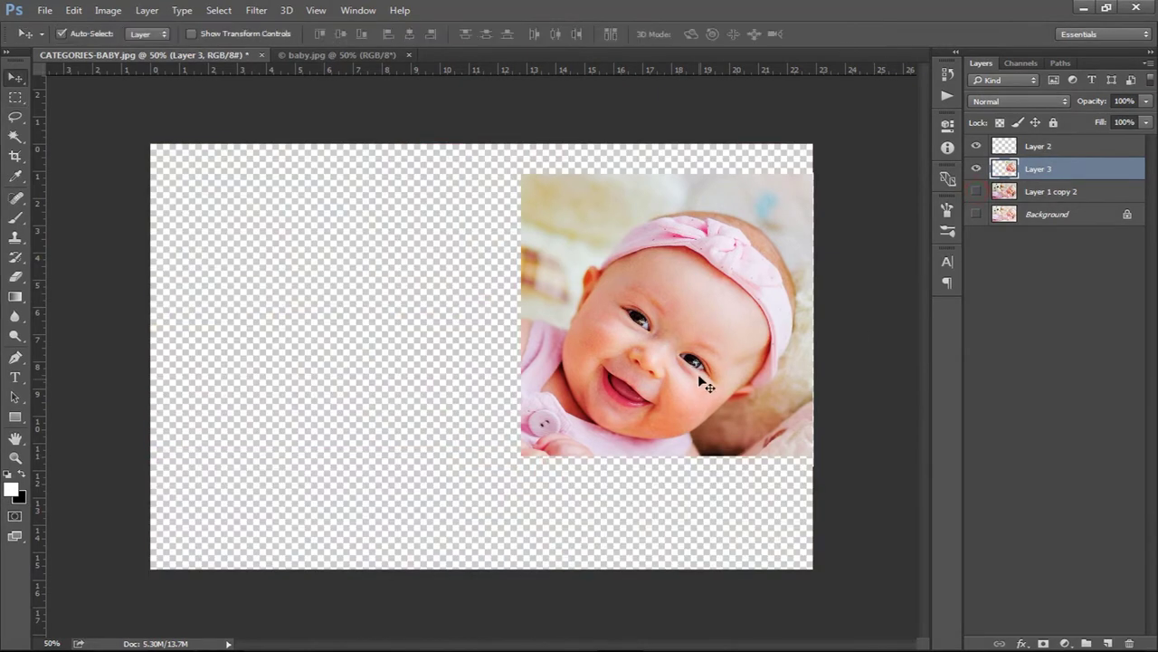
{"action": "left_click_drag", "start_coordinate": [699, 380], "coordinate": [570, 401]}
{"action": "left_click_drag", "start_coordinate": [538, 410], "coordinate": [535, 415]}
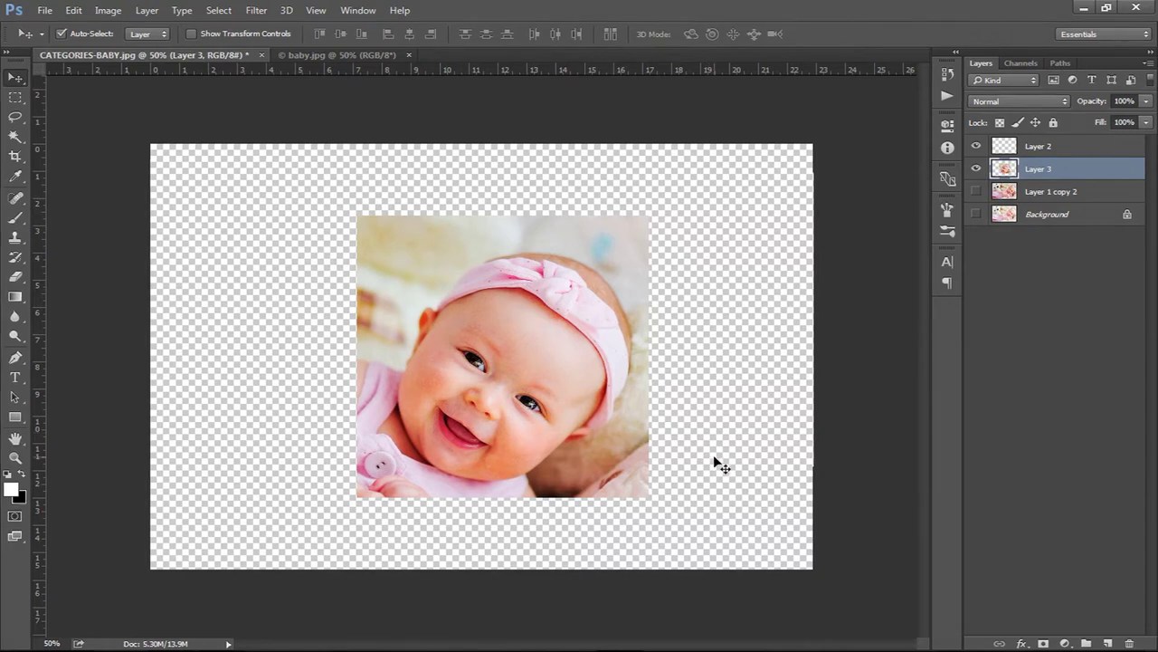
Step: Crop the canvas in from all four edges tightly around the baby's face
{"action": "key", "text": "c"}
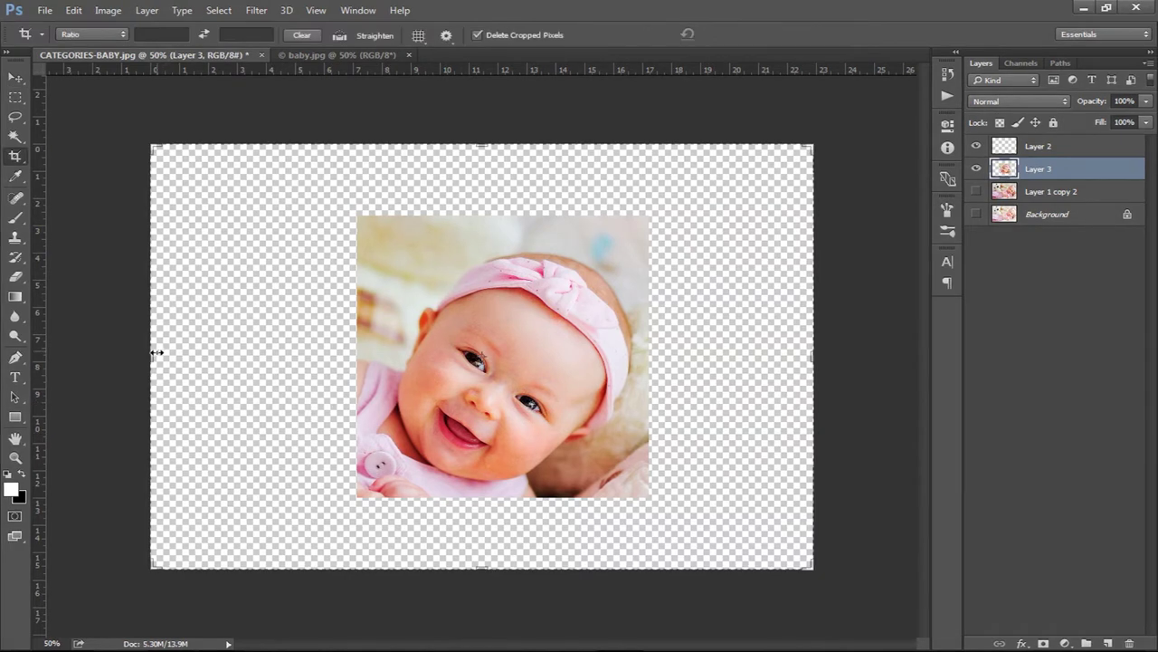
{"action": "left_click_drag", "start_coordinate": [152, 356], "coordinate": [261, 359]}
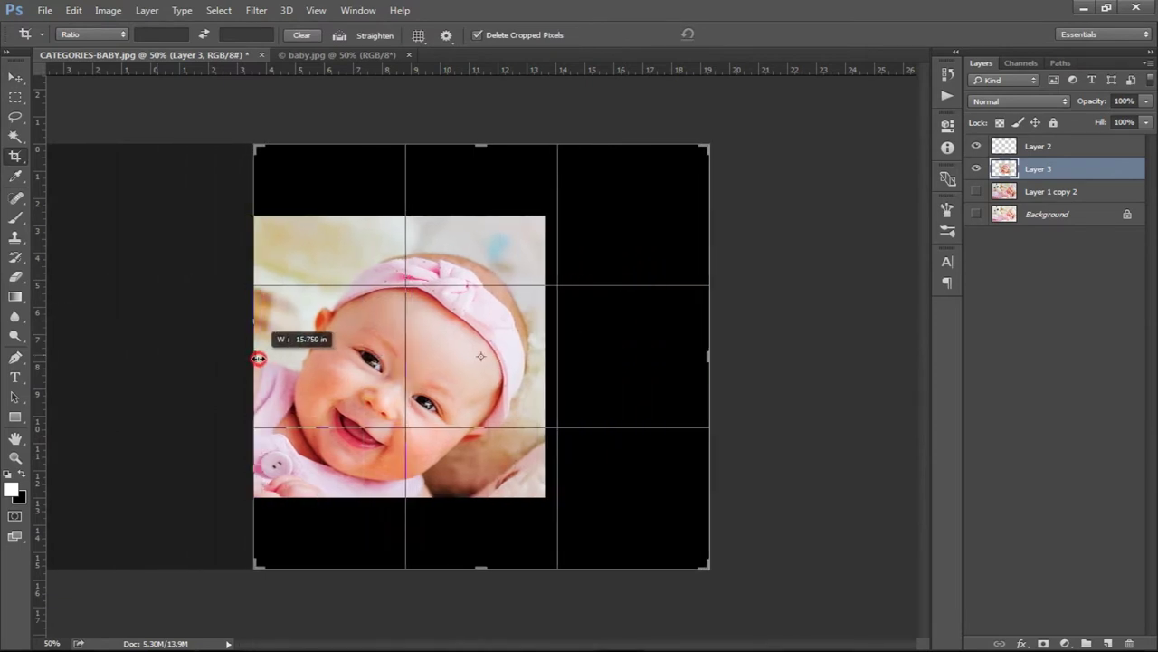
{"action": "left_click_drag", "start_coordinate": [482, 146], "coordinate": [481, 178]}
{"action": "left_click_drag", "start_coordinate": [702, 358], "coordinate": [626, 358]}
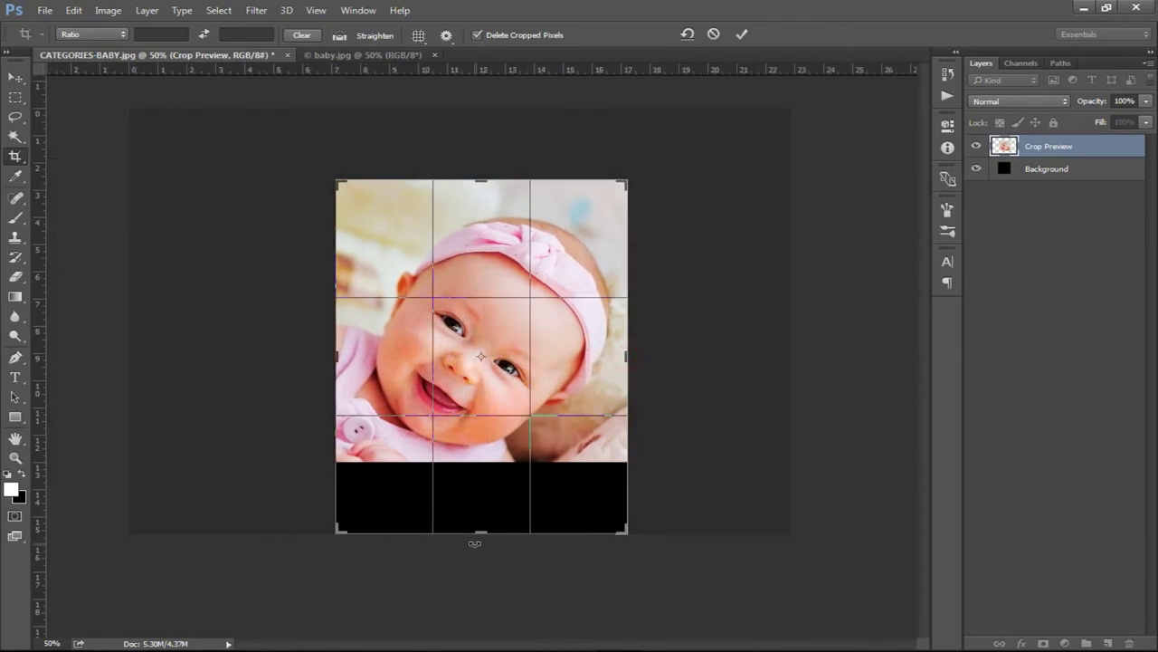
{"action": "left_click_drag", "start_coordinate": [482, 532], "coordinate": [483, 497]}
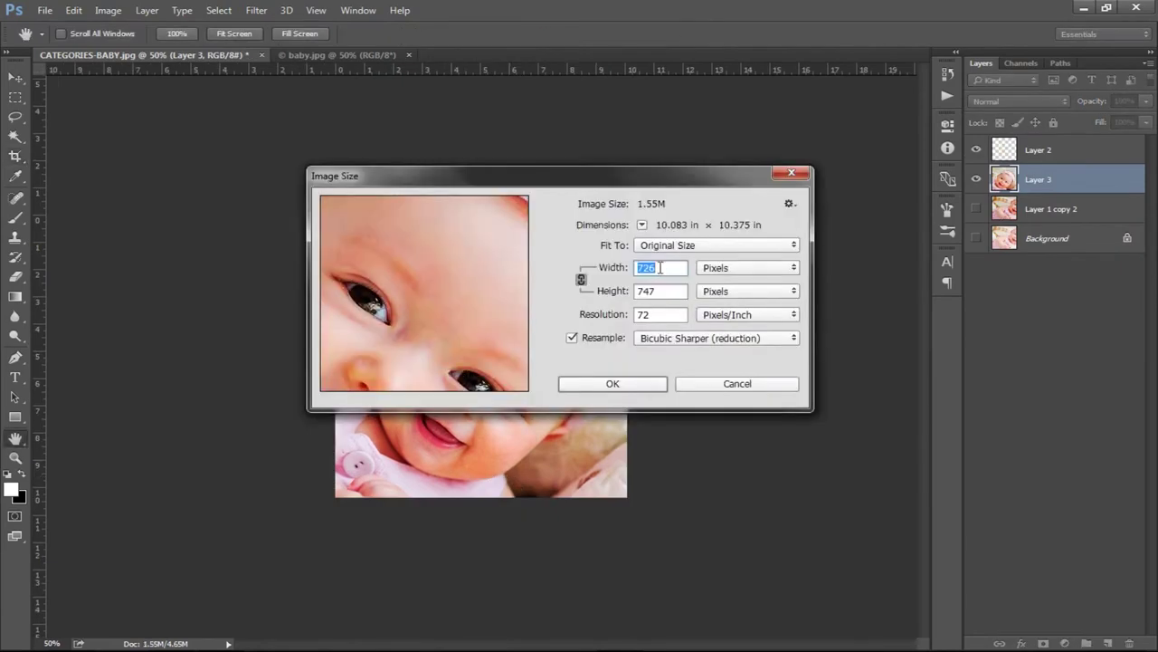
Step: Confirm the 726 × 747 pixel image size without changes and view the result at 100%
{"action": "left_click", "coordinate": [668, 292]}
{"action": "left_click", "coordinate": [729, 382]}
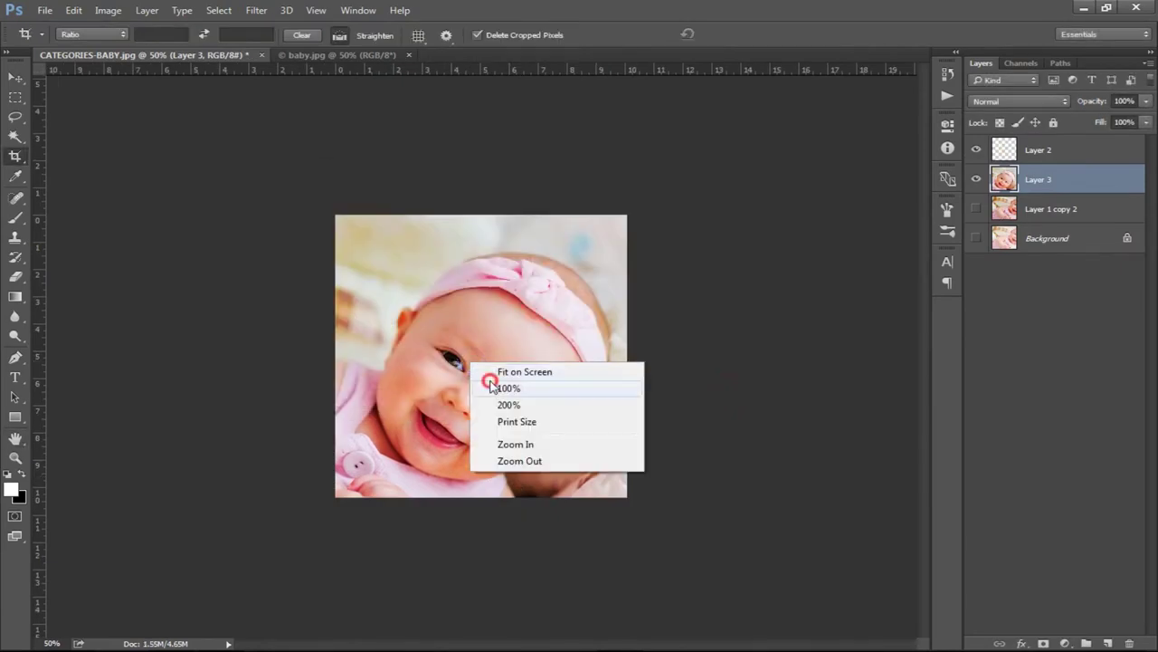
{"action": "left_click", "coordinate": [493, 385]}
{"action": "left_click_drag", "start_coordinate": [525, 414], "coordinate": [550, 393]}
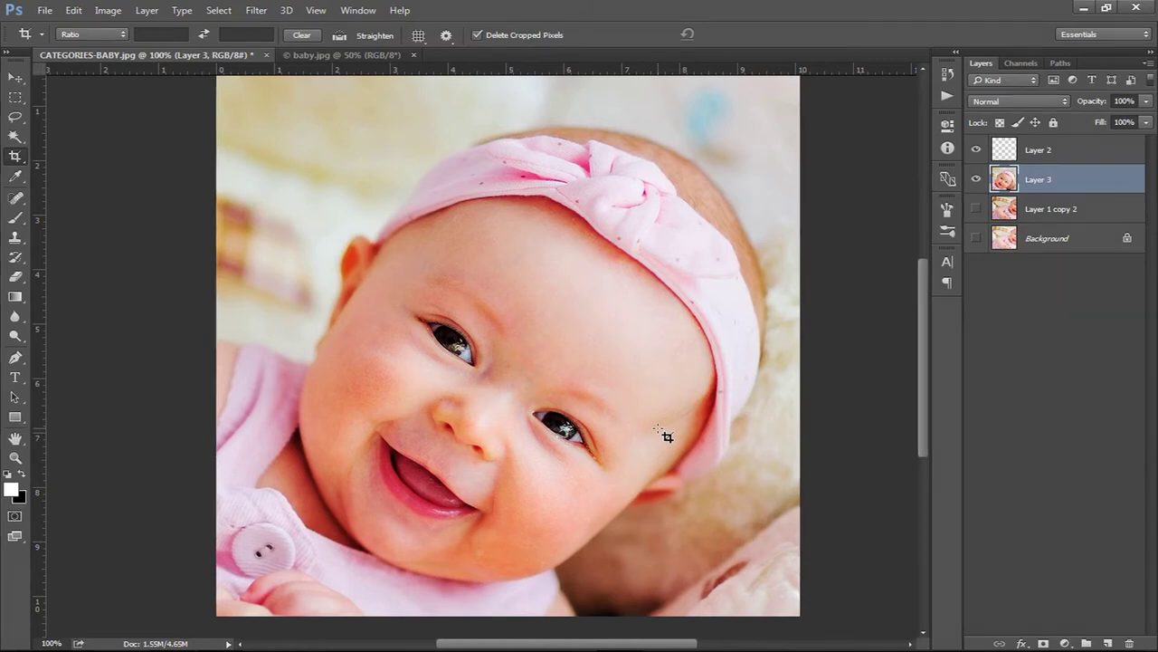
Step: Try straightening the photo with a level line, then undo twice back to the uncropped image
{"action": "key", "text": "ctrl"}
{"action": "left_click_drag", "start_coordinate": [659, 428], "coordinate": [647, 427]}
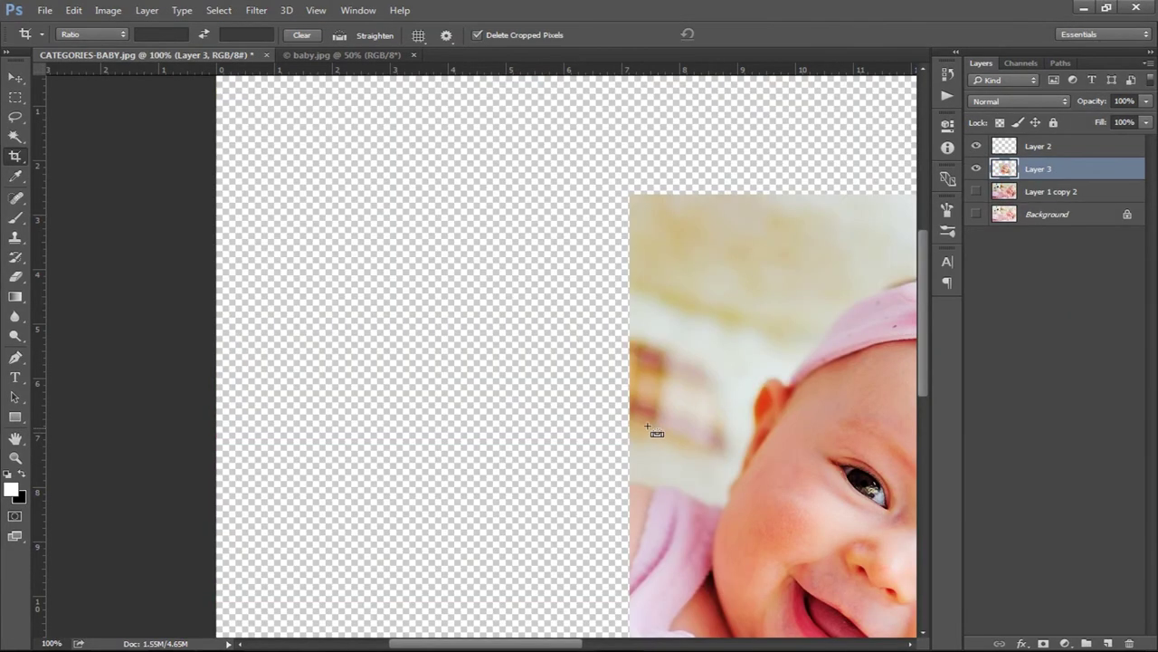
{"action": "key", "text": "ctrl+alt+z"}
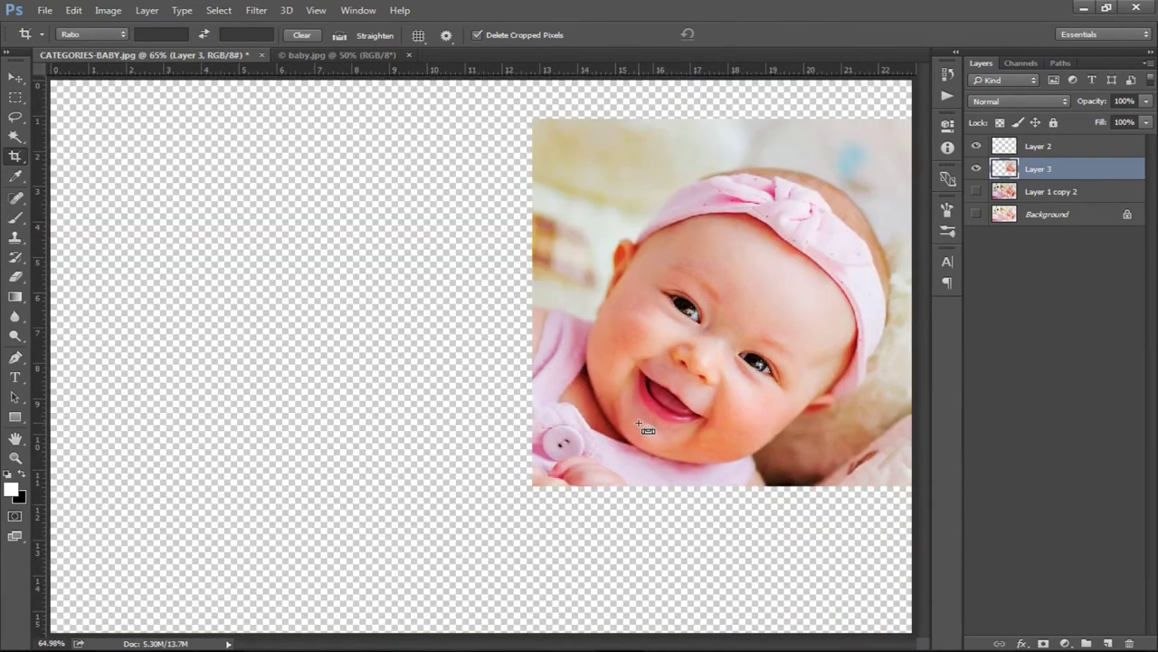
{"action": "key", "text": "ctrl+alt+z"}
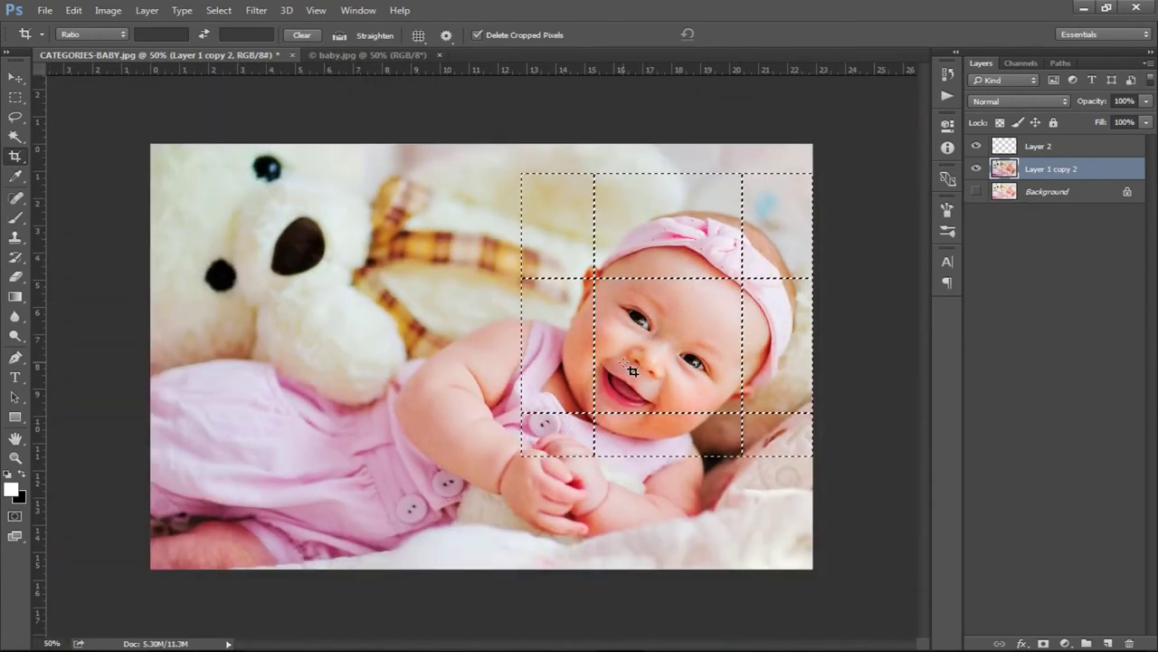
Step: Leave Crop for the Move tool, return to 50% zoom, and make Layer 2 active
{"action": "key", "text": "v"}
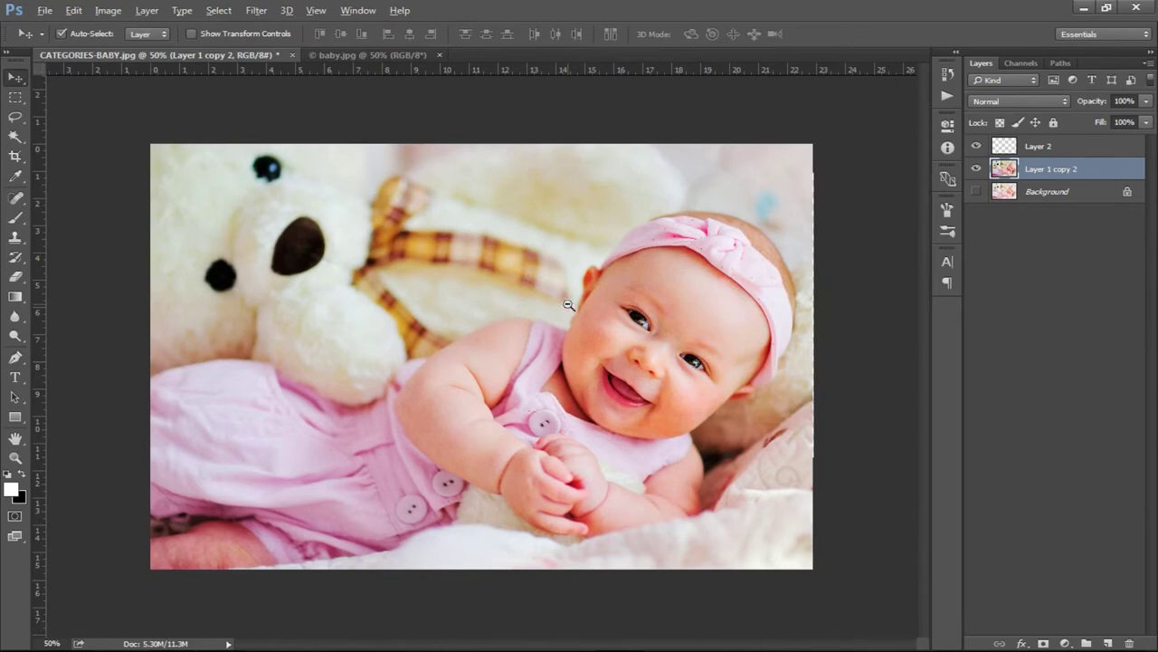
{"action": "key", "text": "ctrl+minus"}
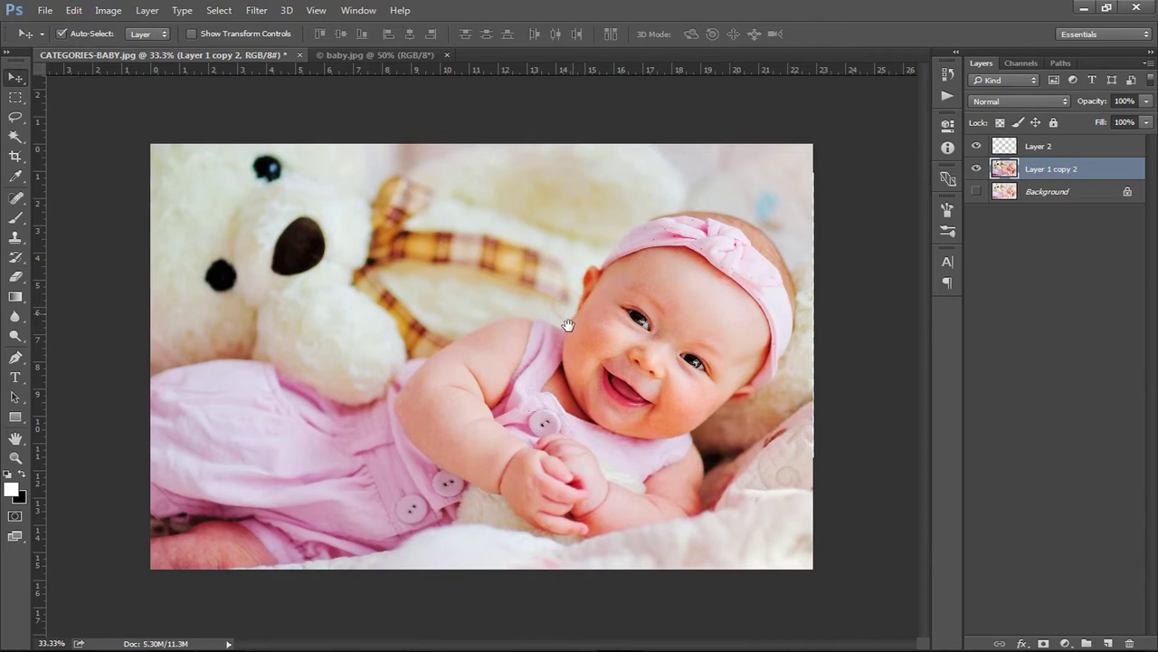
{"action": "key", "text": "ctrl+plus"}
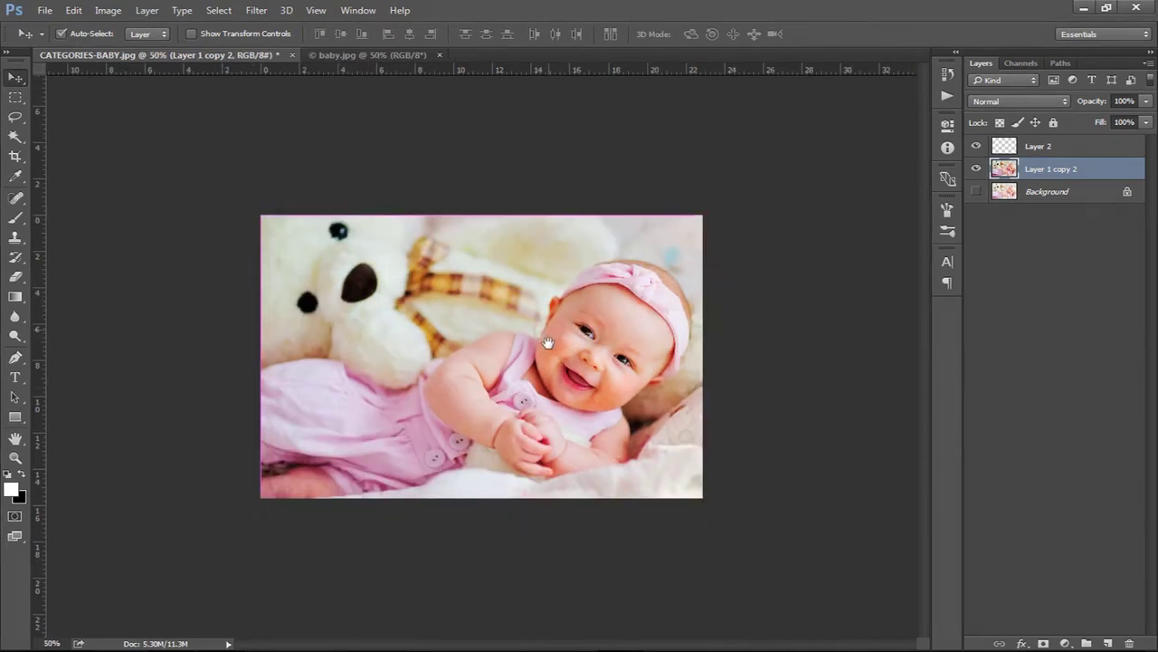
{"action": "left_click", "coordinate": [1018, 147]}
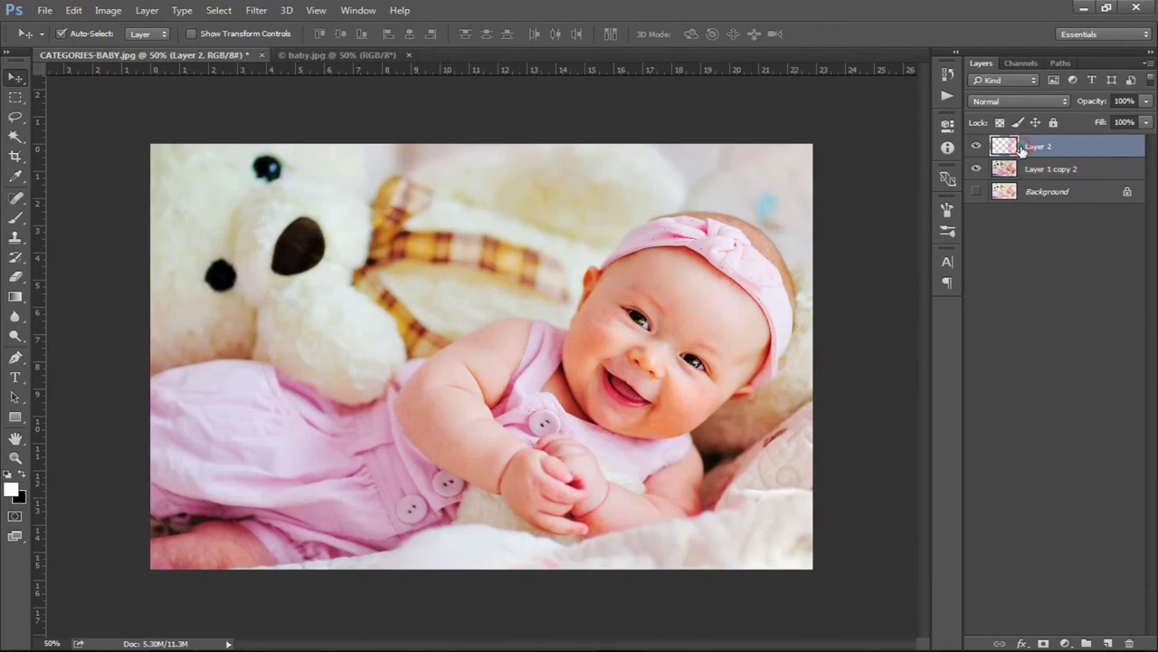
Step: Choose the Rectangular Marquee Tool from the marquee flyout
{"action": "left_click", "coordinate": [14, 102]}
{"action": "left_click", "coordinate": [57, 96]}
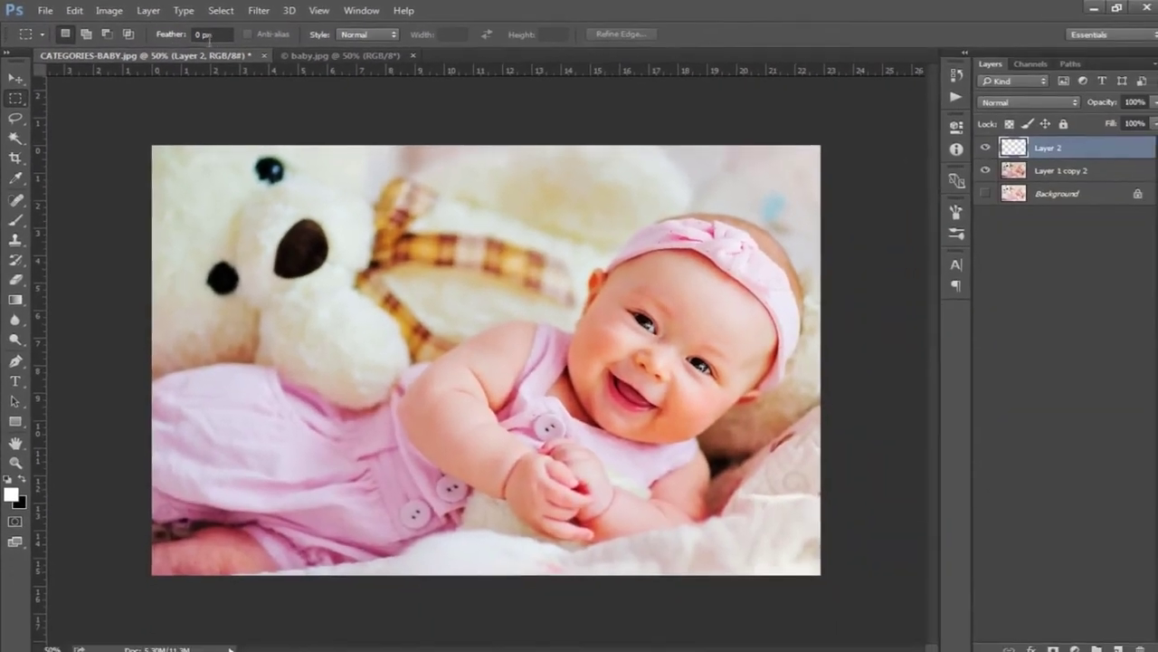
Step: Set Feather to 100 px and drag a rectangle from corner to corner of the photo
{"action": "left_click", "coordinate": [206, 34]}
{"action": "left_click", "coordinate": [171, 35]}
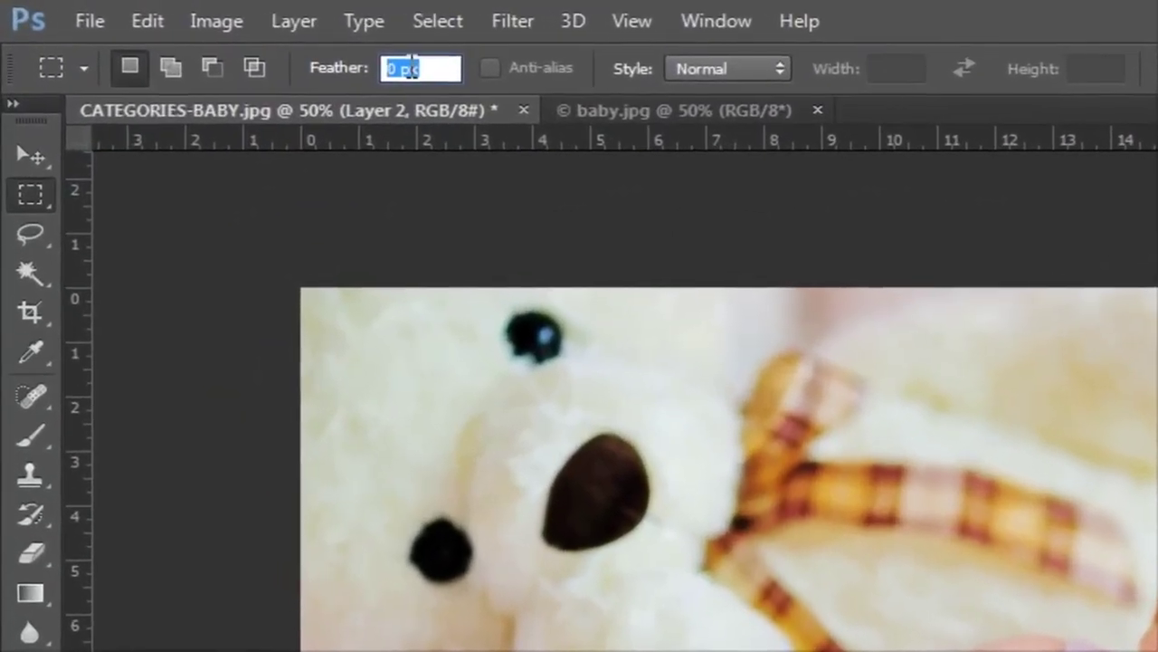
{"action": "type", "text": "1"}
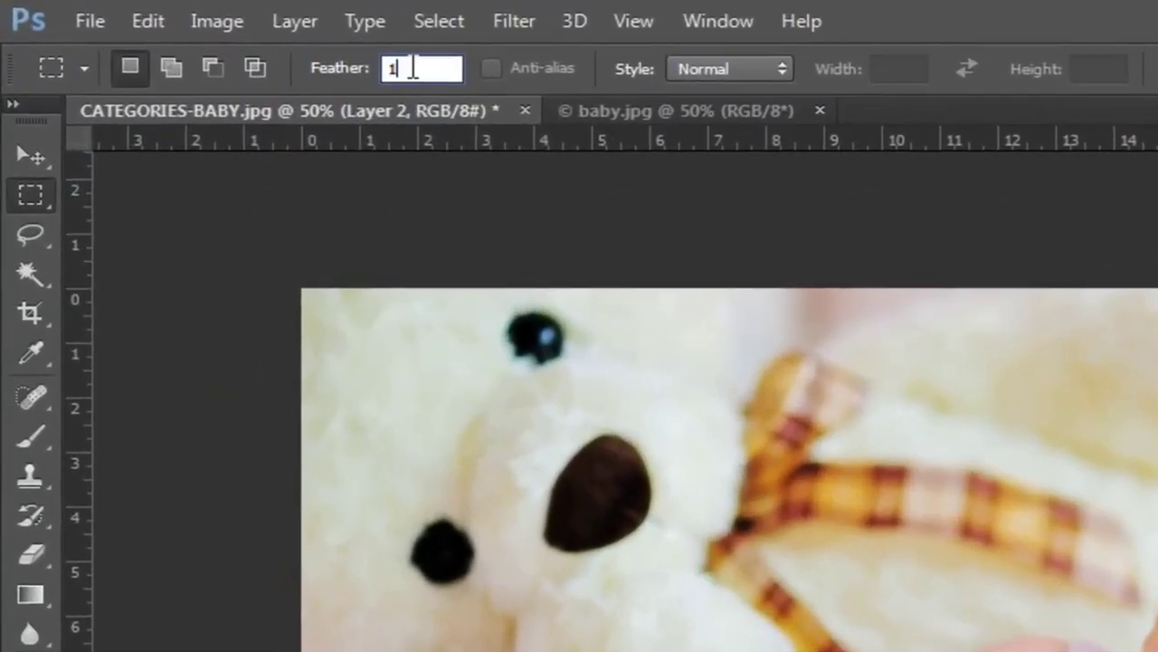
{"action": "type", "text": "00"}
{"action": "key", "text": "Return"}
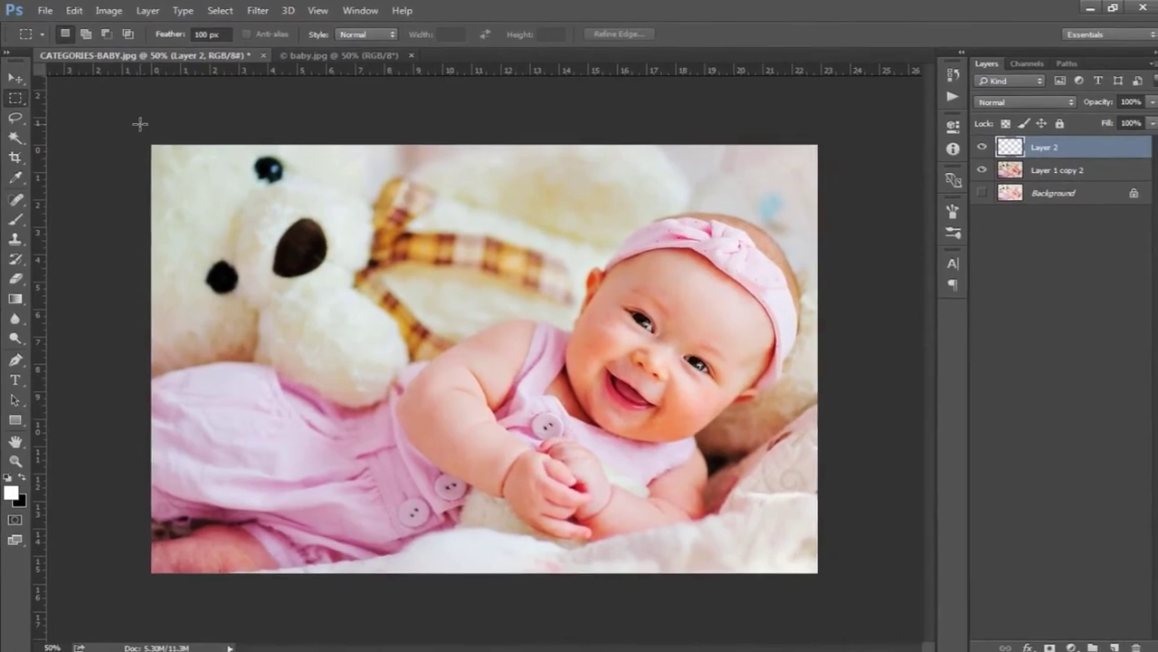
{"action": "mouse_move", "coordinate": [151, 144]}
{"action": "left_mouse_down"}
{"action": "mouse_move", "coordinate": [391, 333]}
{"action": "mouse_move", "coordinate": [866, 586]}
{"action": "left_mouse_up"}
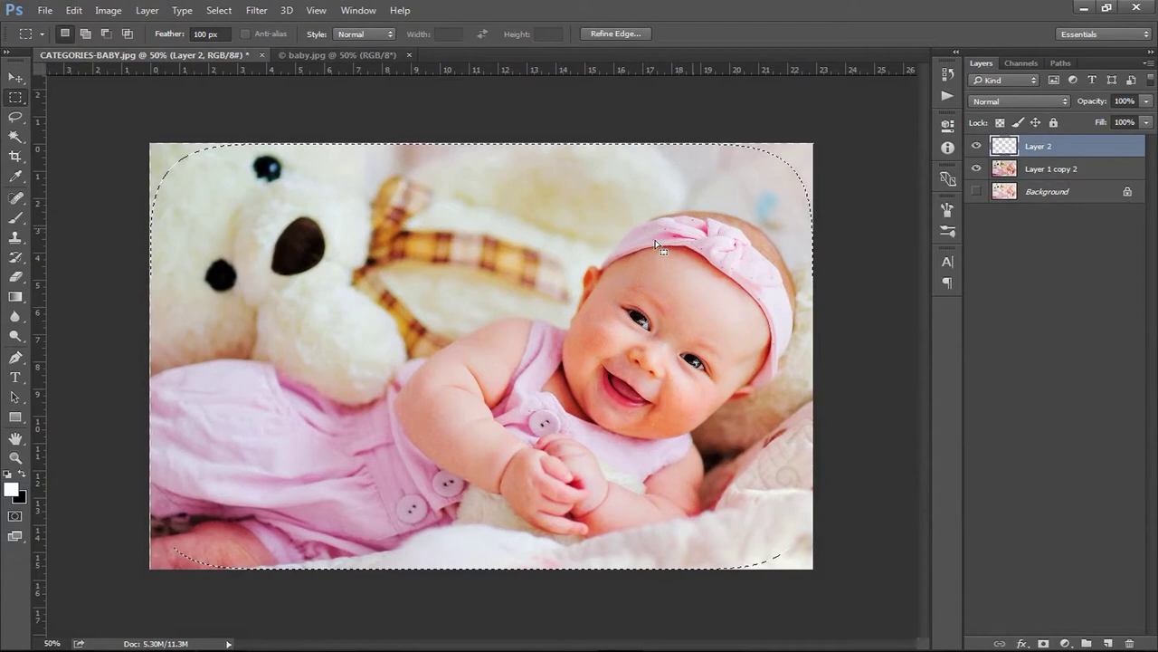
Step: Open Stroke for the selection and set the stroke colour to black (#000000)
{"action": "right_click", "coordinate": [20, 99]}
{"action": "left_click", "coordinate": [135, 95]}
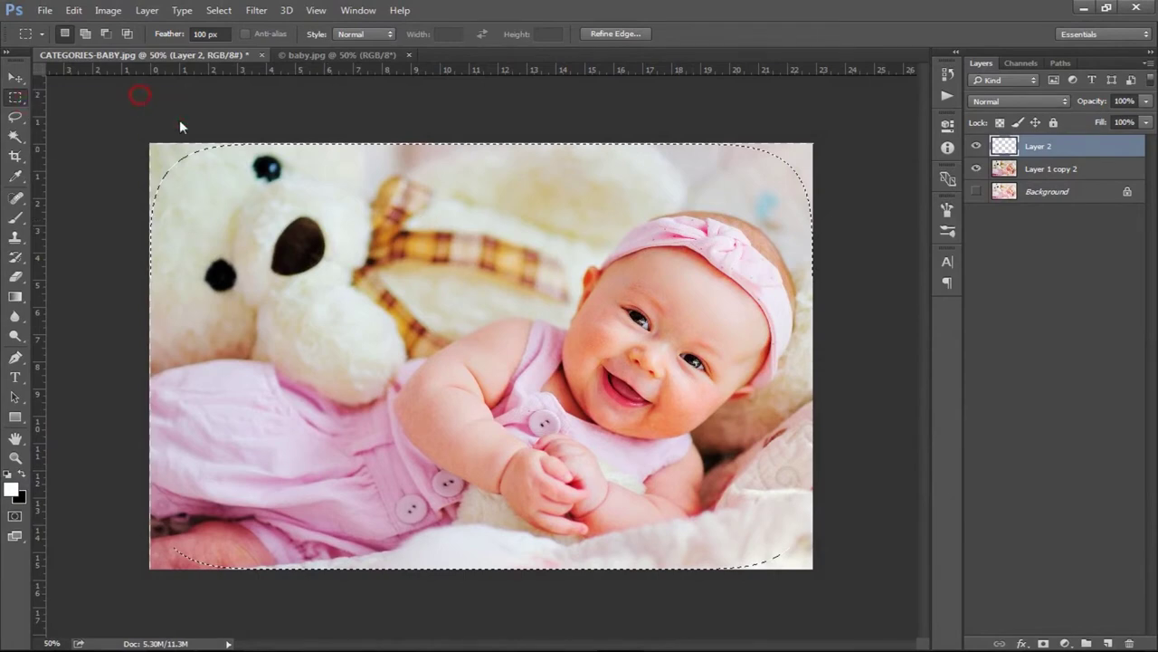
{"action": "right_click", "coordinate": [504, 253]}
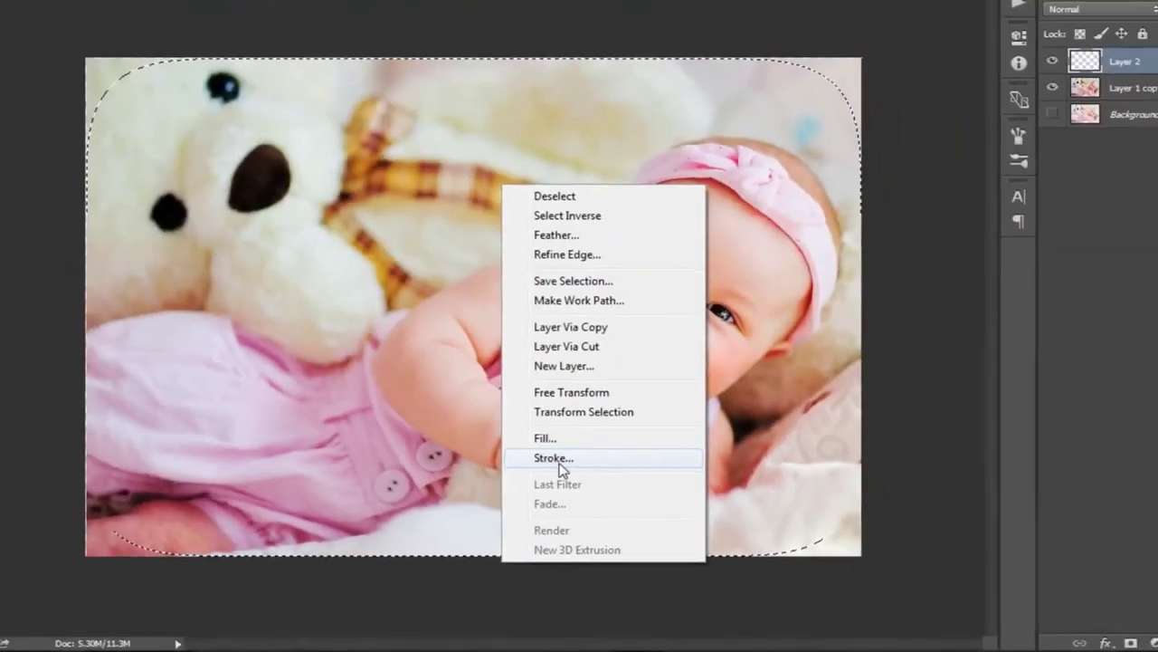
{"action": "left_click", "coordinate": [582, 331]}
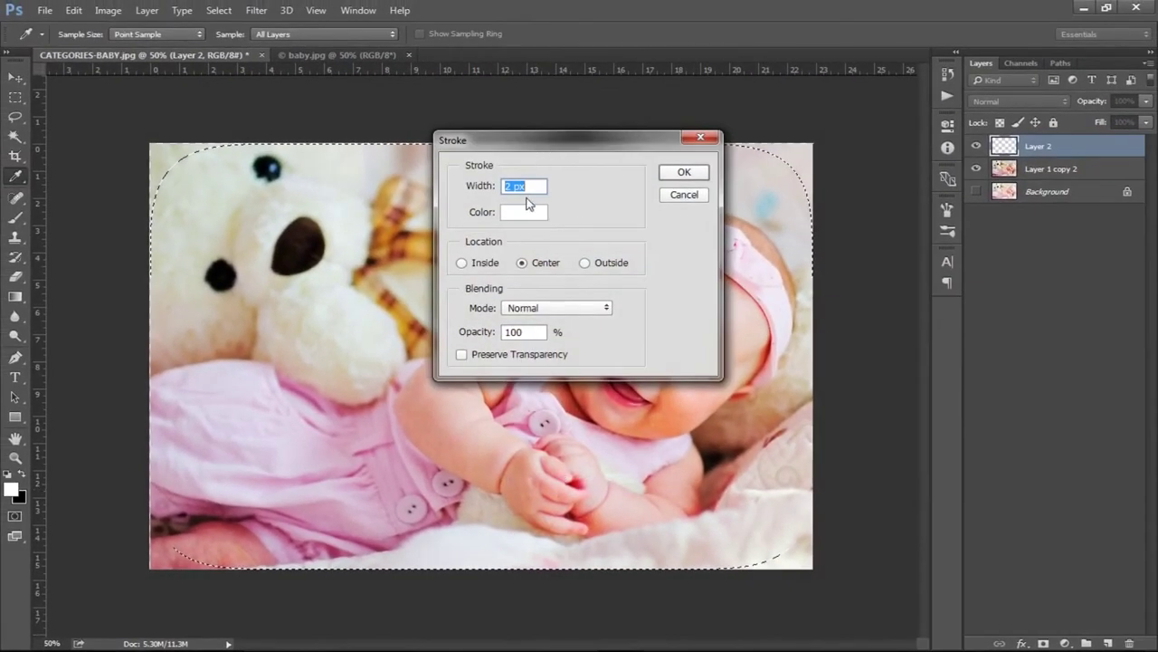
{"action": "left_click", "coordinate": [514, 218]}
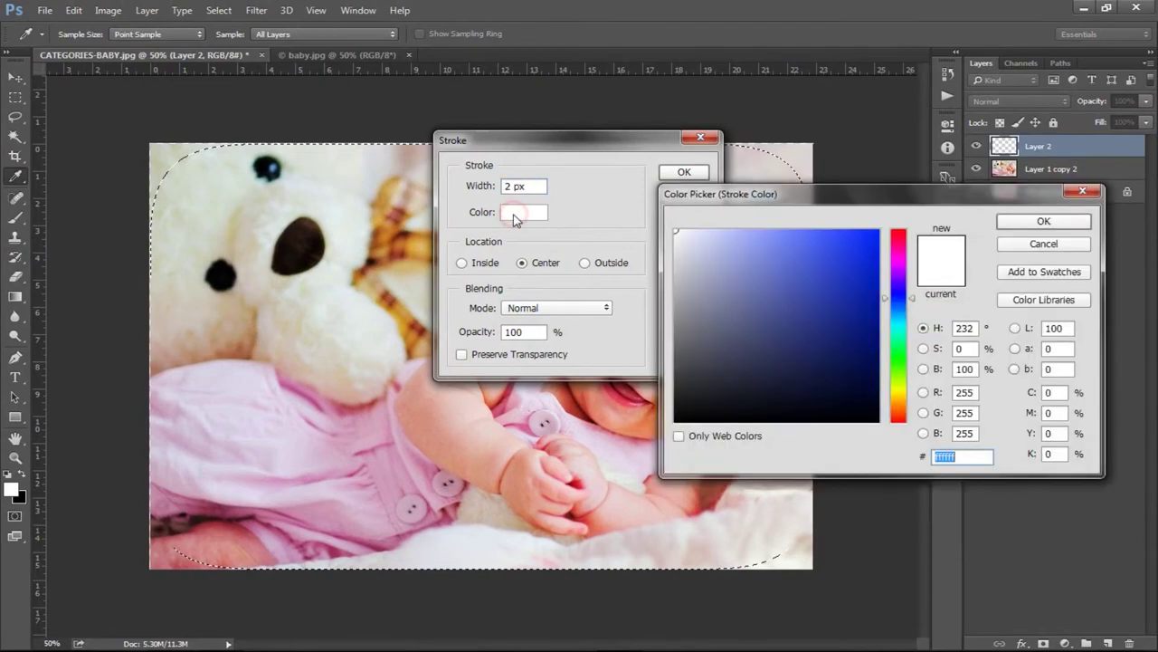
{"action": "left_click_drag", "start_coordinate": [796, 365], "coordinate": [897, 442]}
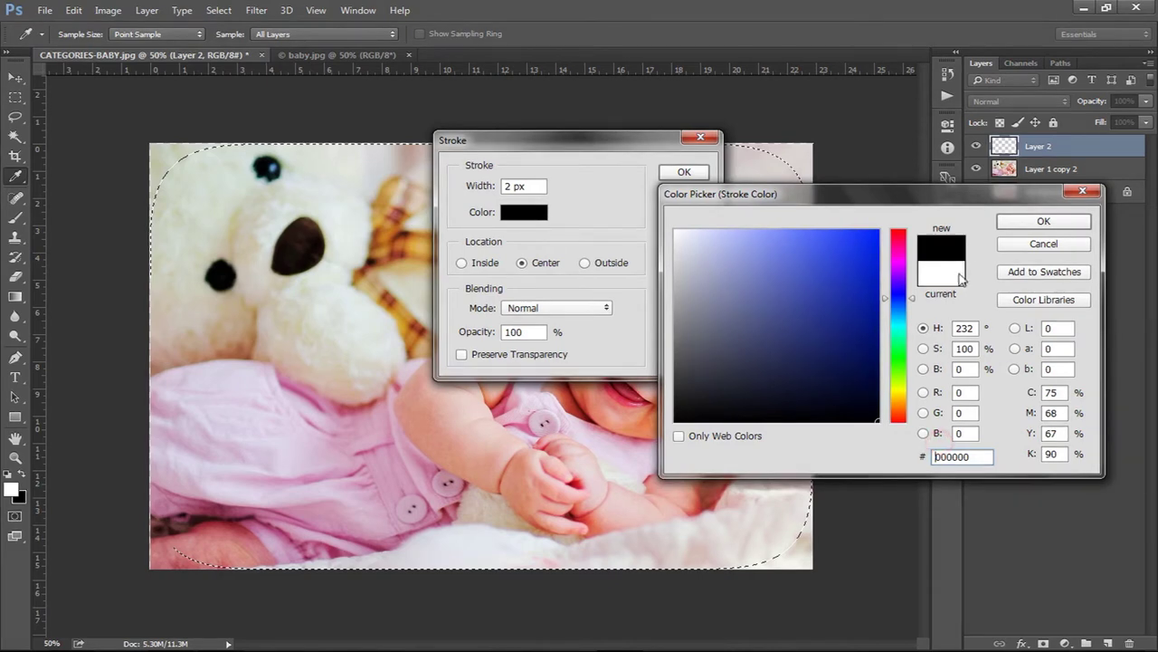
{"action": "left_click", "coordinate": [1019, 226]}
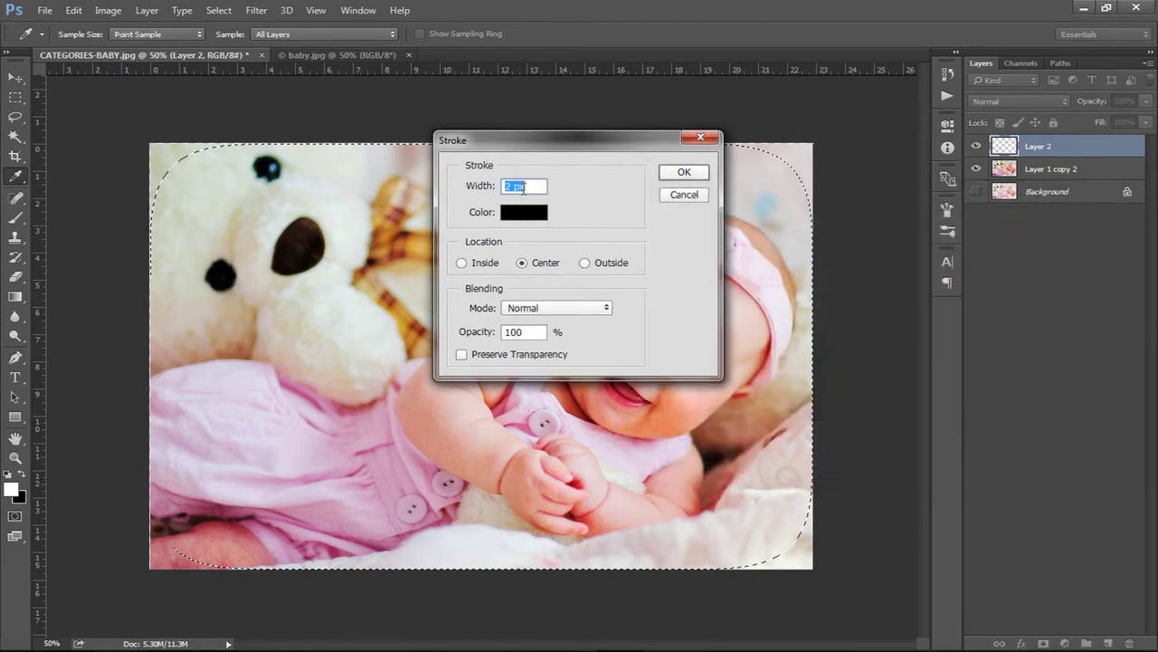
Step: Set the stroke width to 10 px with Center location, checking blending mode and opacity
{"action": "left_click", "coordinate": [439, 185]}
{"action": "type", "text": "1"}
{"action": "type", "text": "0"}
{"action": "type", "text": "1"}
{"action": "type", "text": "0"}
{"action": "key", "text": "BackSpace"}
{"action": "type", "text": "0"}
{"action": "left_click", "coordinate": [610, 264]}
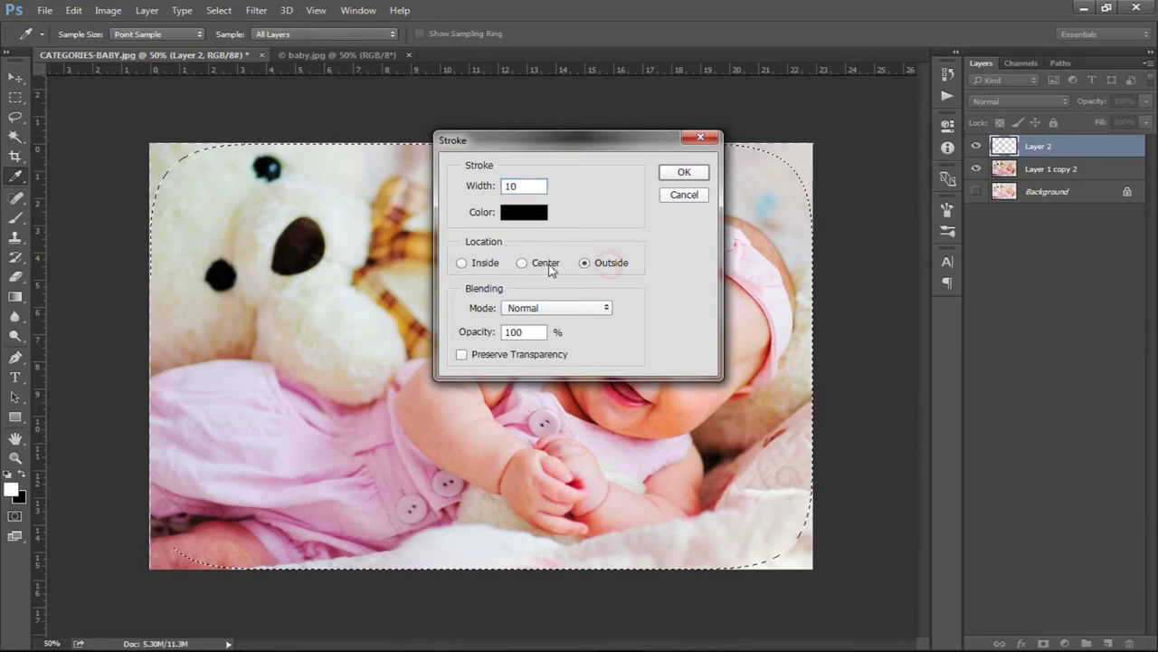
{"action": "left_click", "coordinate": [475, 264]}
{"action": "left_click", "coordinate": [543, 263]}
{"action": "left_click", "coordinate": [564, 309]}
{"action": "left_click", "coordinate": [564, 307]}
{"action": "left_click", "coordinate": [534, 334]}
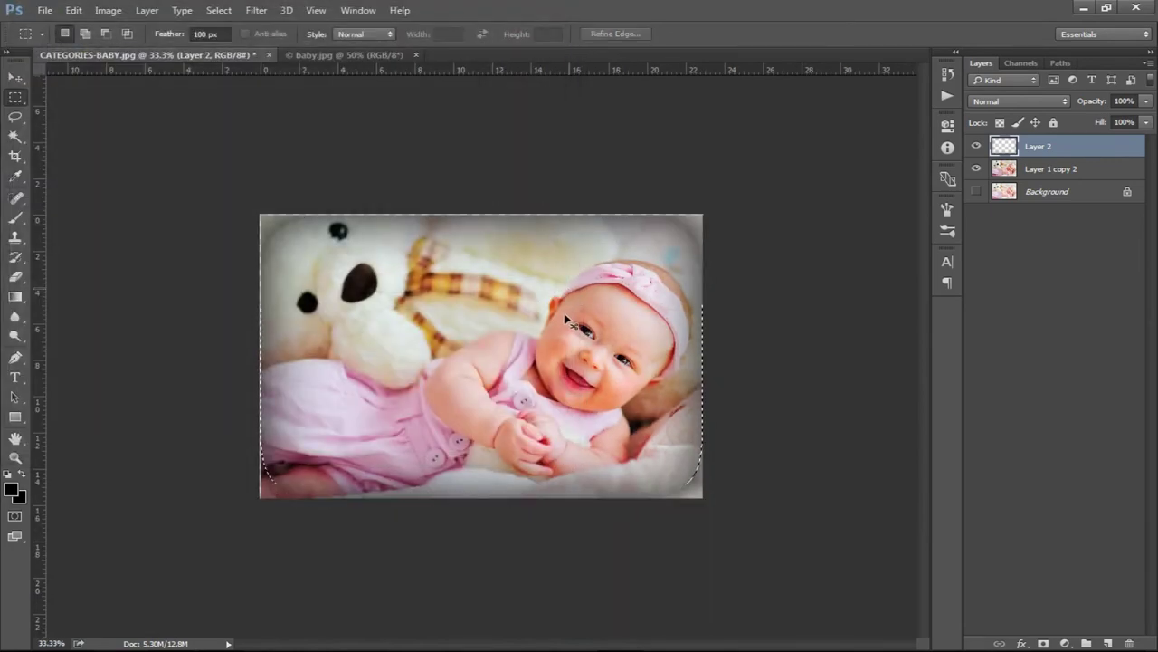
{"action": "right_click", "coordinate": [503, 305]}
{"action": "left_click", "coordinate": [522, 335]}
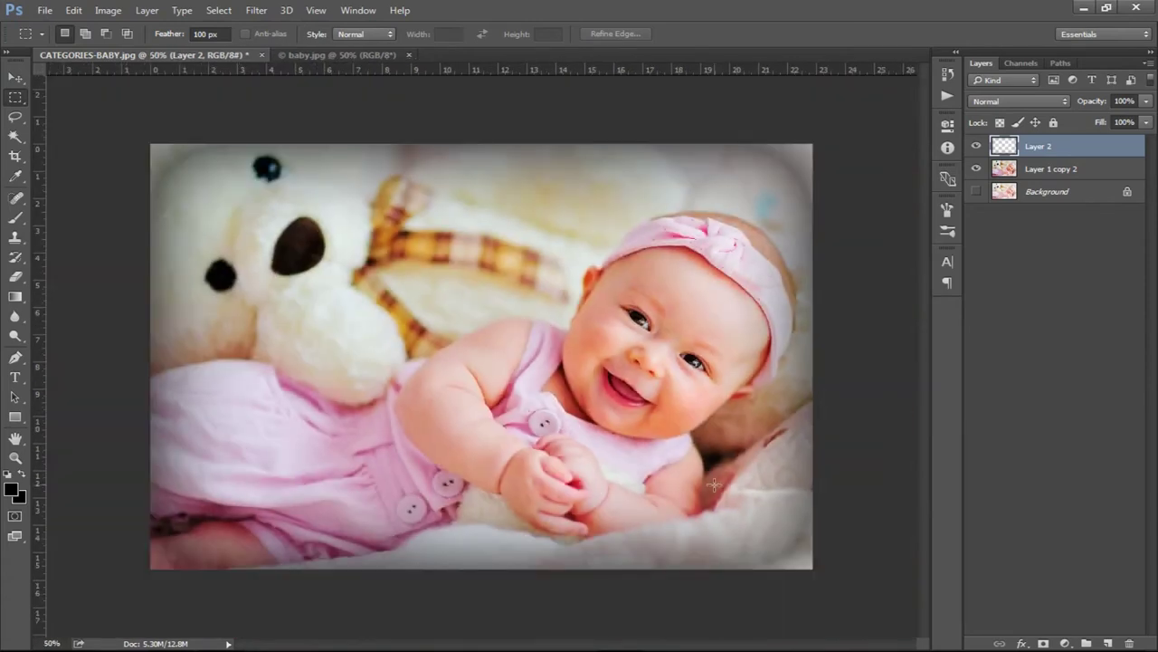
{"action": "left_click", "coordinate": [975, 146]}
{"action": "key", "text": "v"}
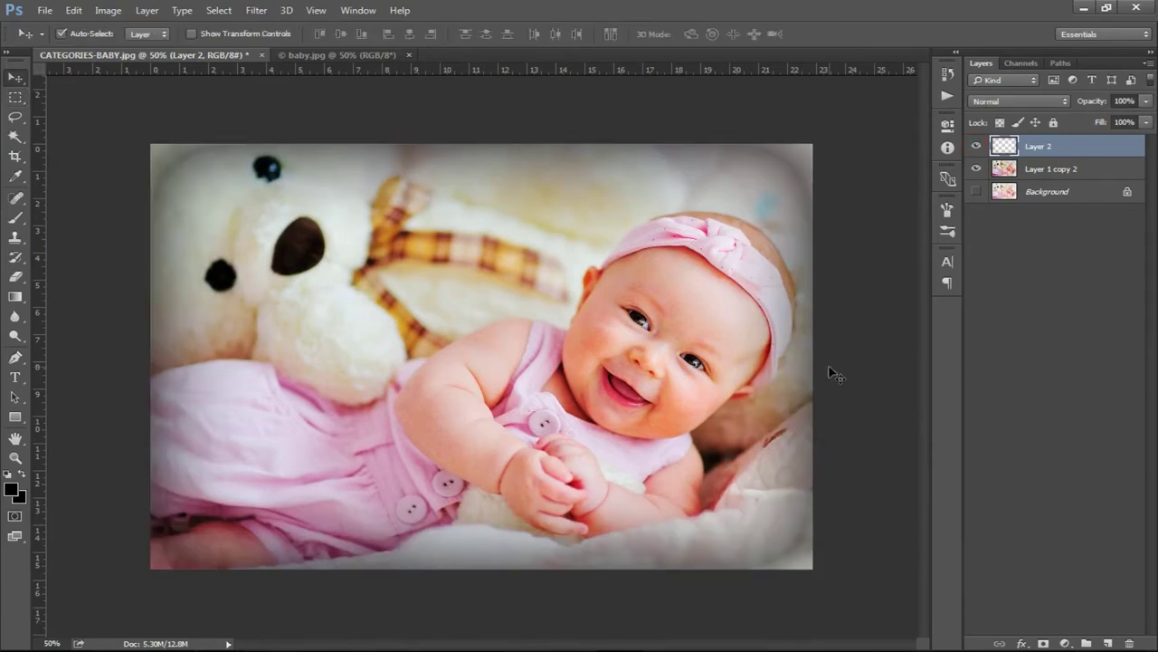
{"action": "key", "text": "x"}
{"action": "left_click", "coordinate": [648, 348]}
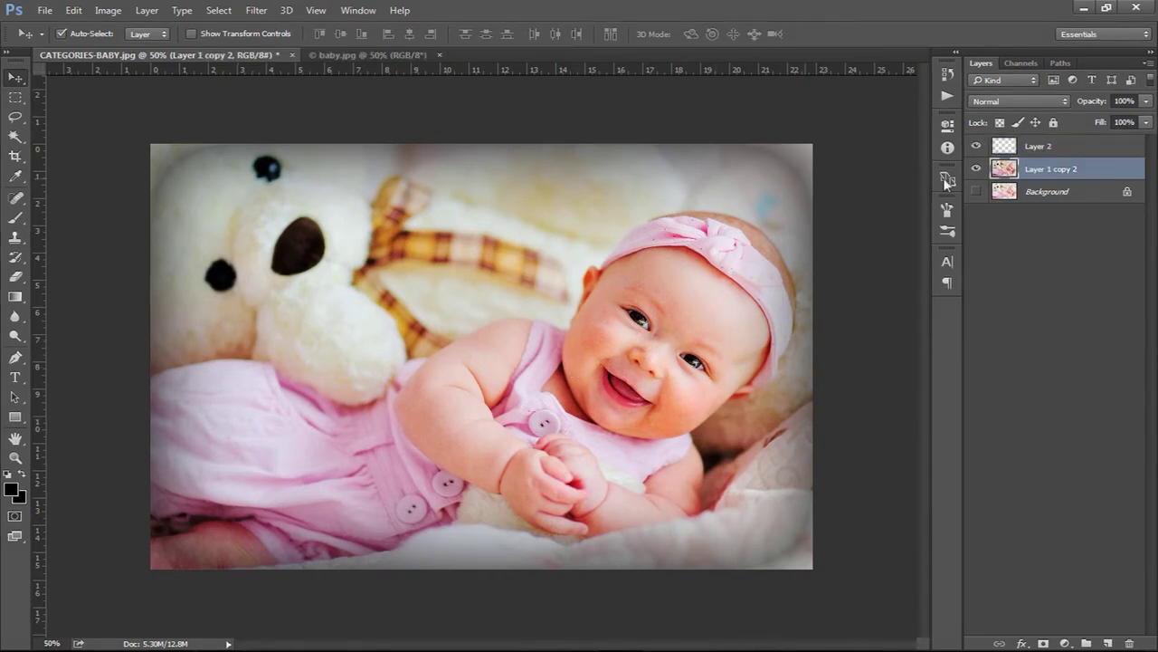
{"action": "left_click", "coordinate": [1034, 147]}
{"action": "left_click", "coordinate": [974, 147]}
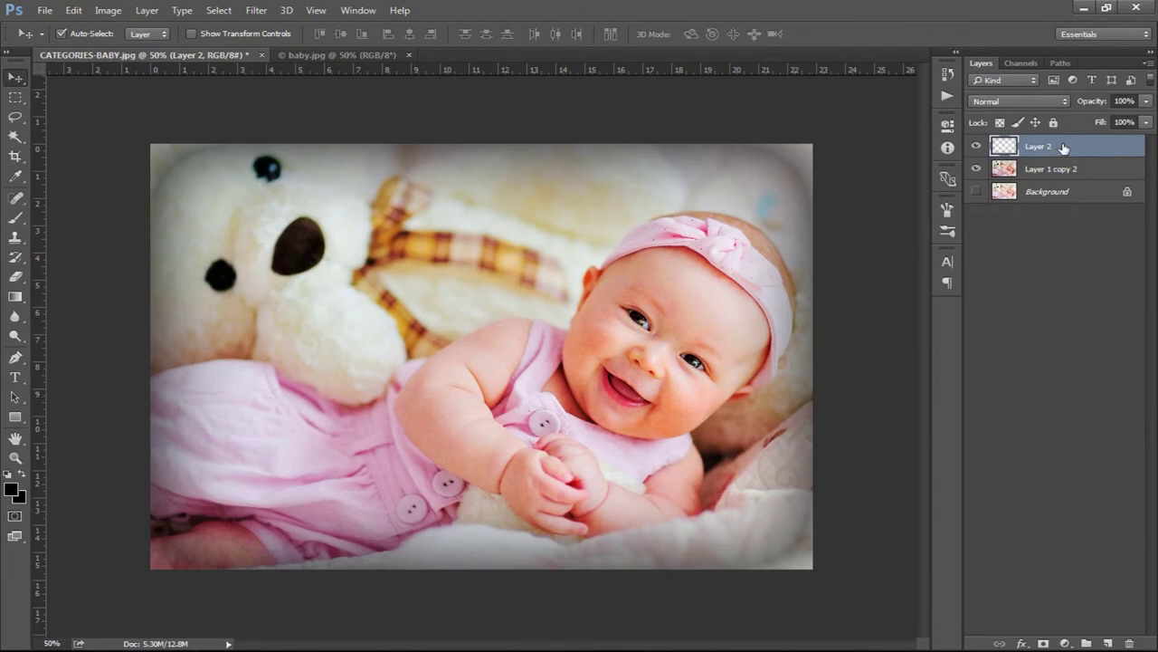
Step: Delete the vignette layer, add an empty layer, and try a 75 px feathered selection, then deselect
{"action": "key", "text": "Delete"}
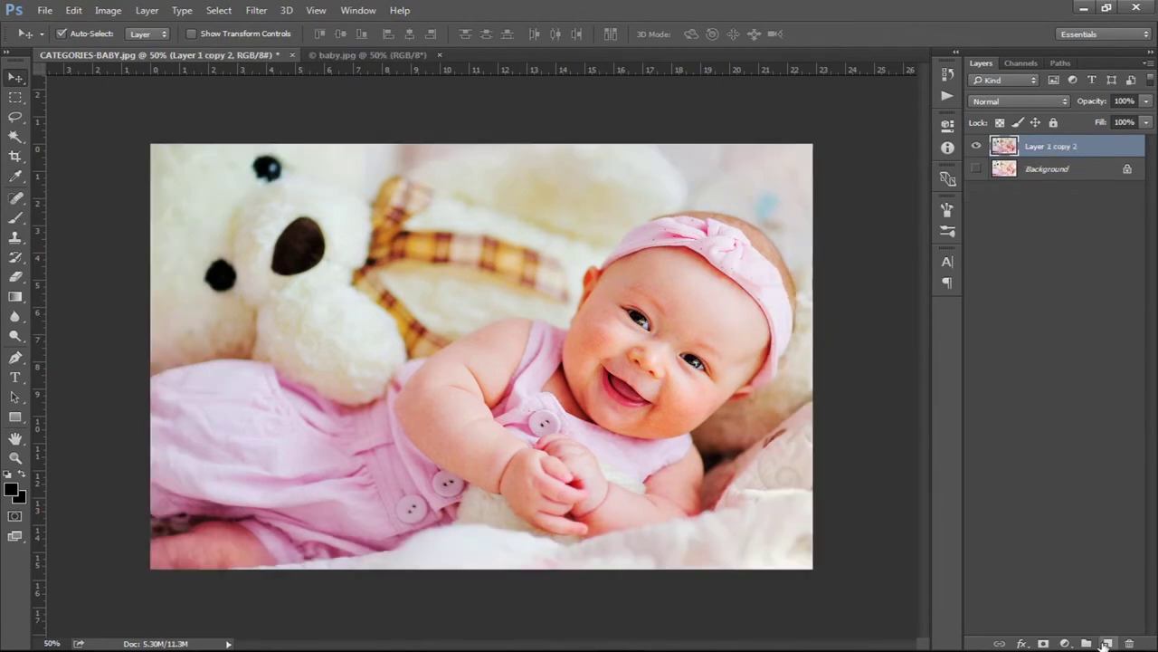
{"action": "left_click", "coordinate": [1107, 642]}
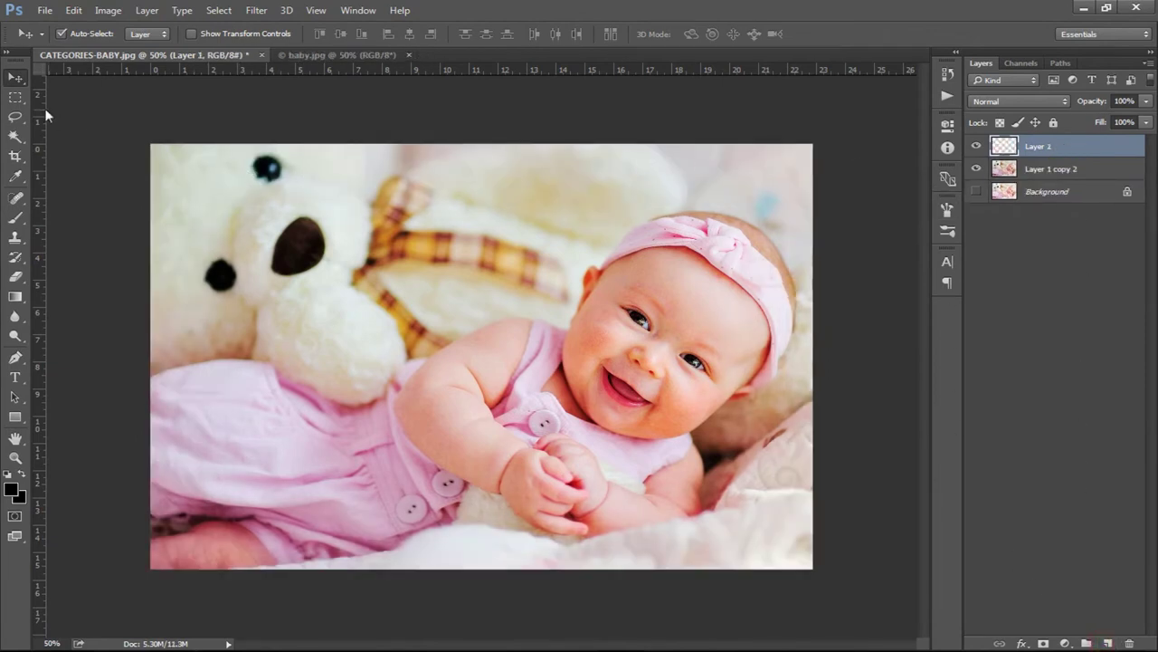
{"action": "left_click_drag", "start_coordinate": [14, 97], "coordinate": [149, 124]}
{"action": "left_click", "coordinate": [261, 114]}
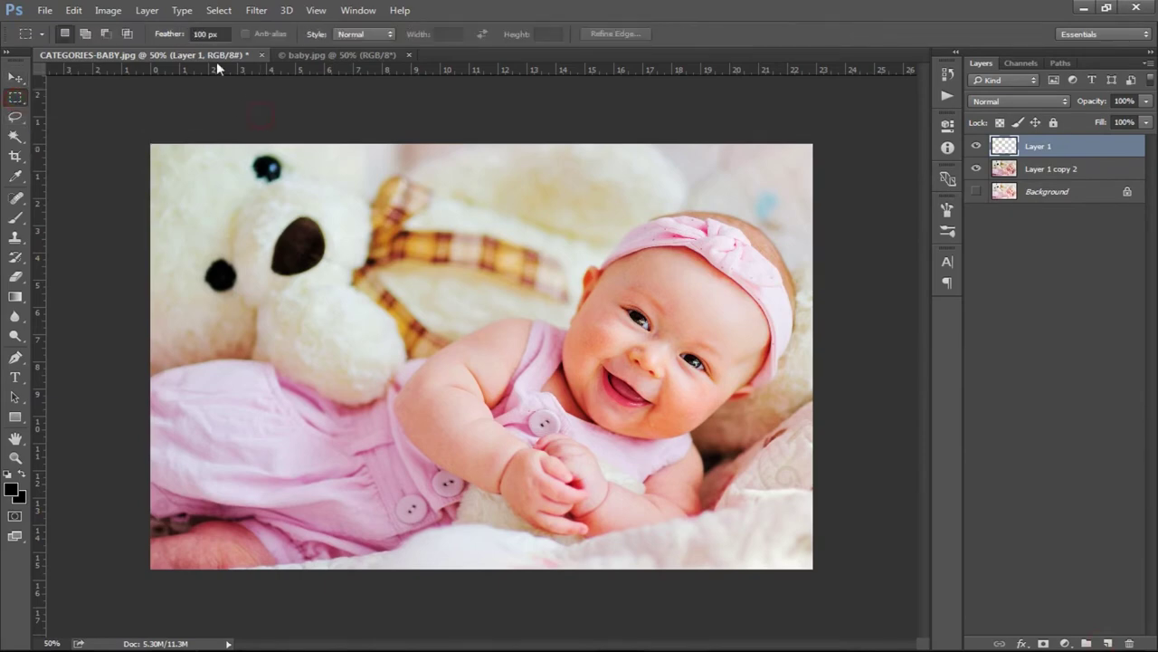
{"action": "left_click", "coordinate": [153, 33]}
{"action": "type", "text": "7"}
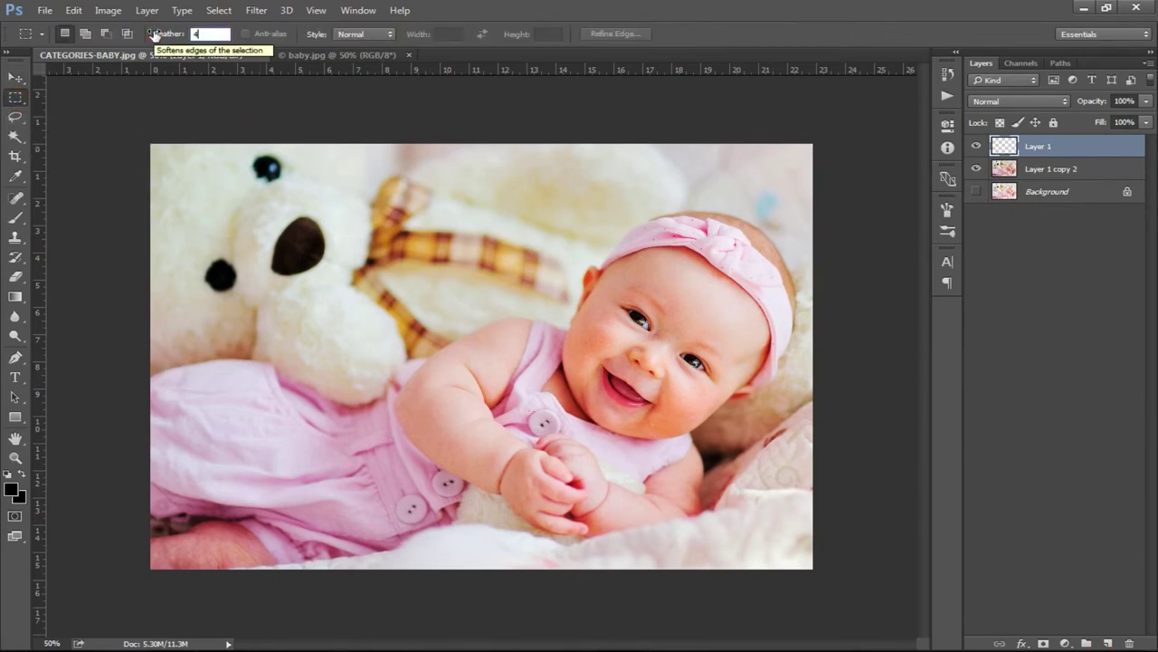
{"action": "type", "text": "5"}
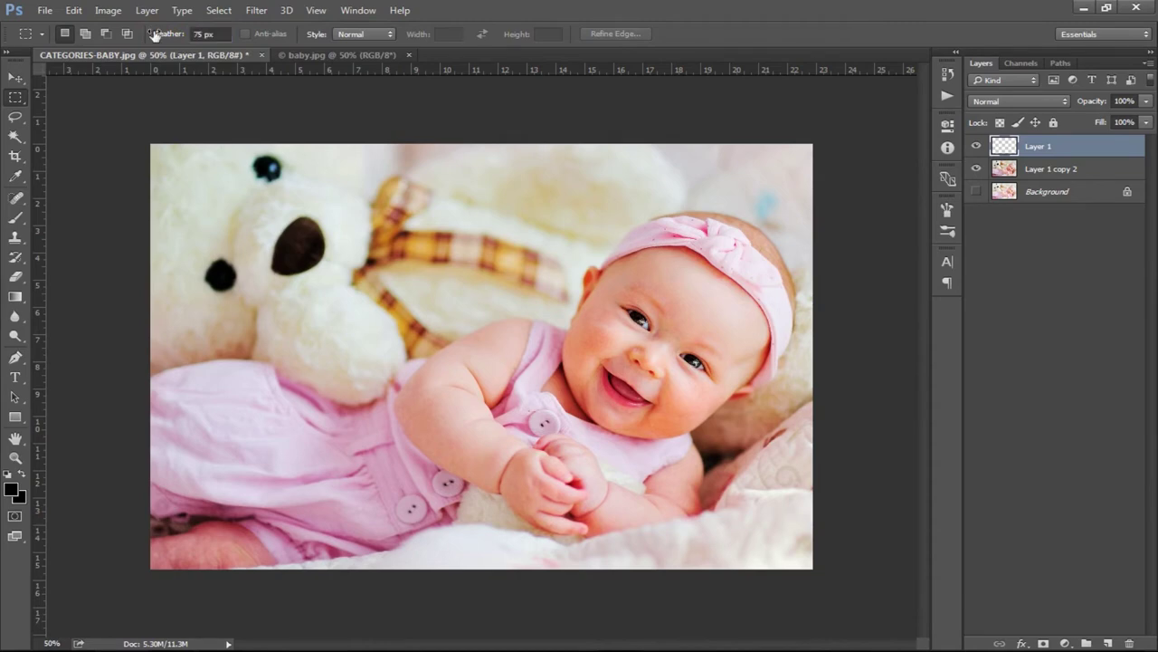
{"action": "mouse_move", "coordinate": [145, 132]}
{"action": "left_mouse_down"}
{"action": "mouse_move", "coordinate": [617, 530]}
{"action": "mouse_move", "coordinate": [878, 627]}
{"action": "left_mouse_up"}
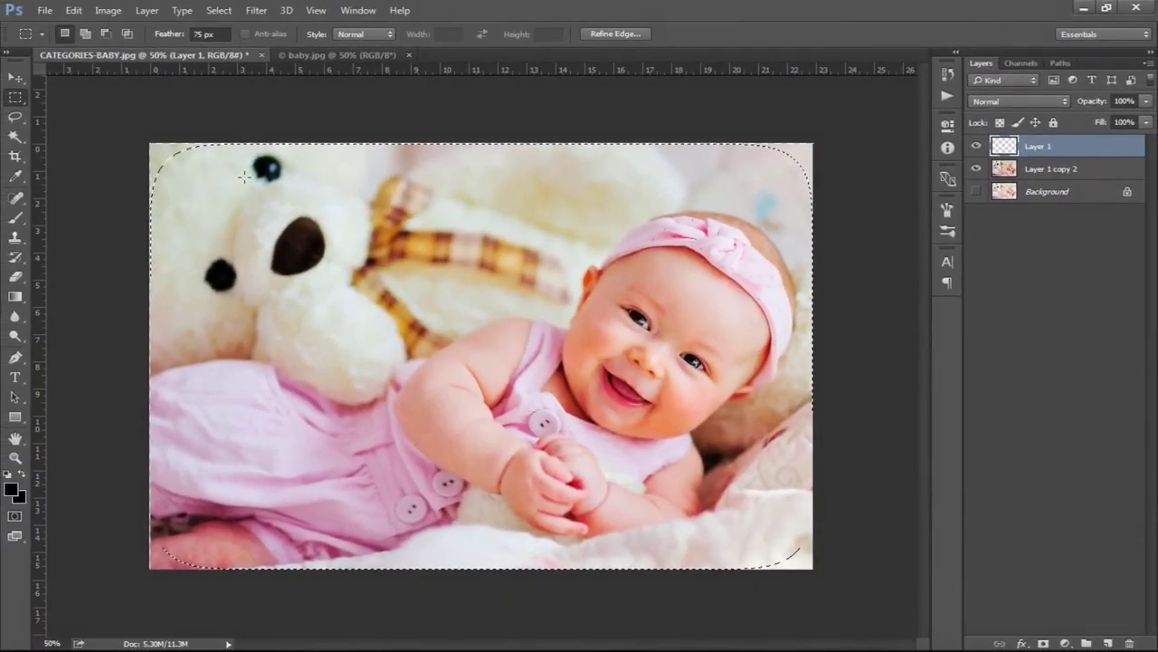
{"action": "right_click", "coordinate": [243, 172]}
{"action": "left_click", "coordinate": [259, 186]}
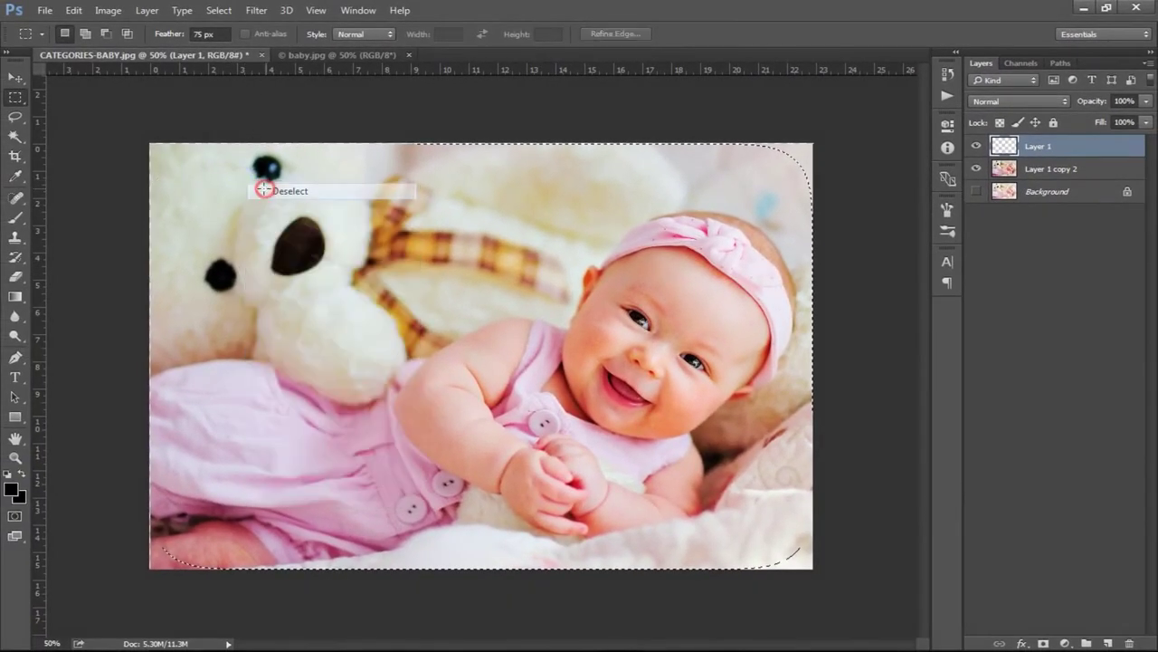
Step: Set Feather to 100 px and select the entire image
{"action": "double_click", "coordinate": [208, 33]}
{"action": "type", "text": "100"}
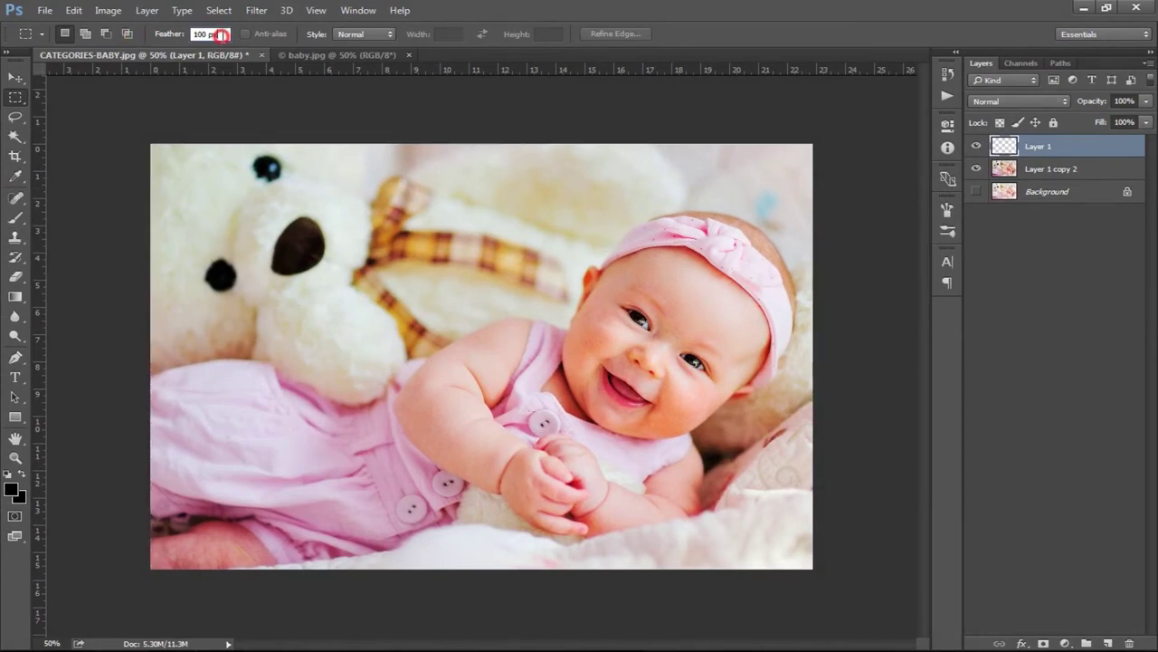
{"action": "key", "text": "Return"}
{"action": "left_click_drag", "start_coordinate": [106, 132], "coordinate": [874, 599]}
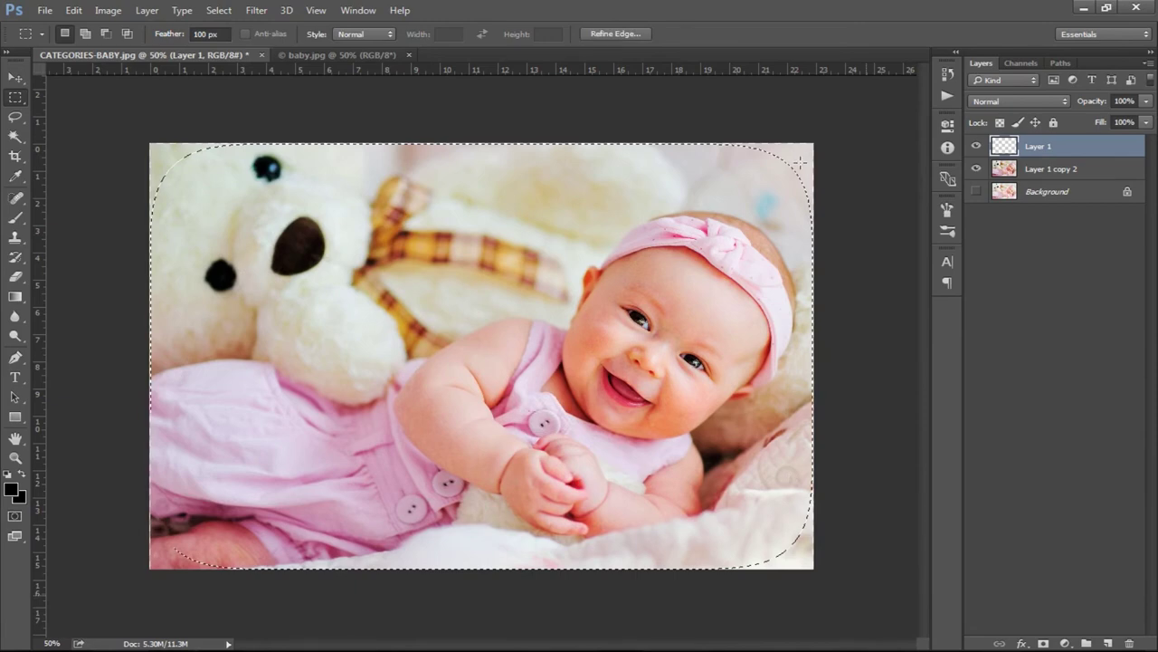
Step: Apply a 25 px black Stroke to the feathered selection on Layer 1
{"action": "right_click", "coordinate": [735, 198]}
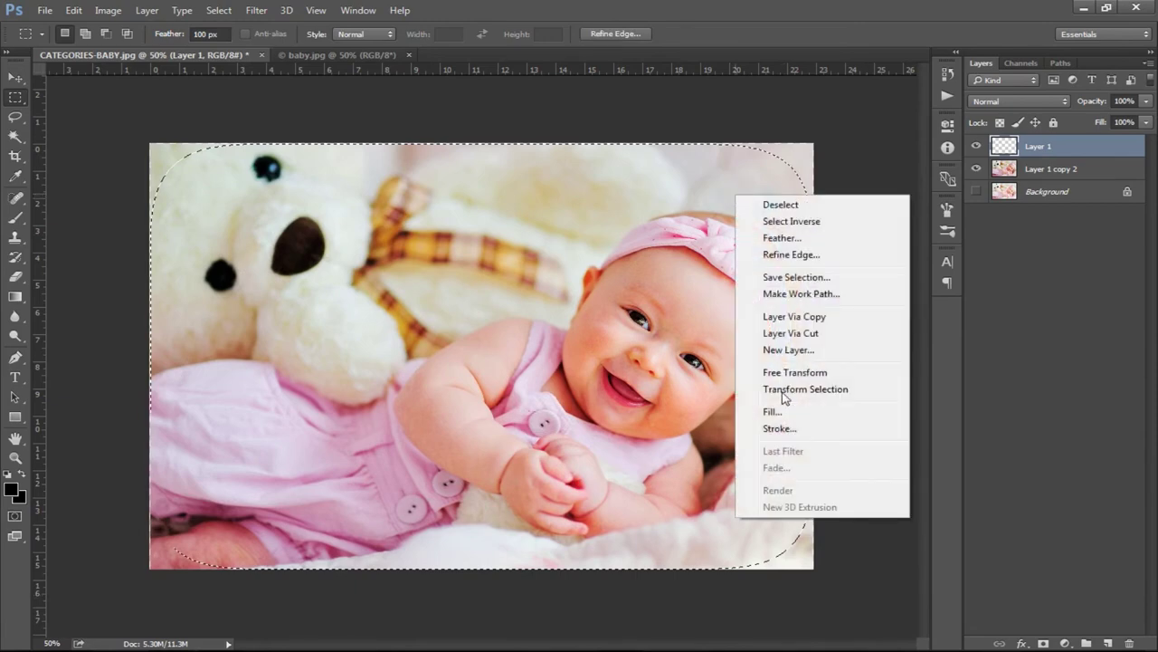
{"action": "left_click", "coordinate": [781, 428]}
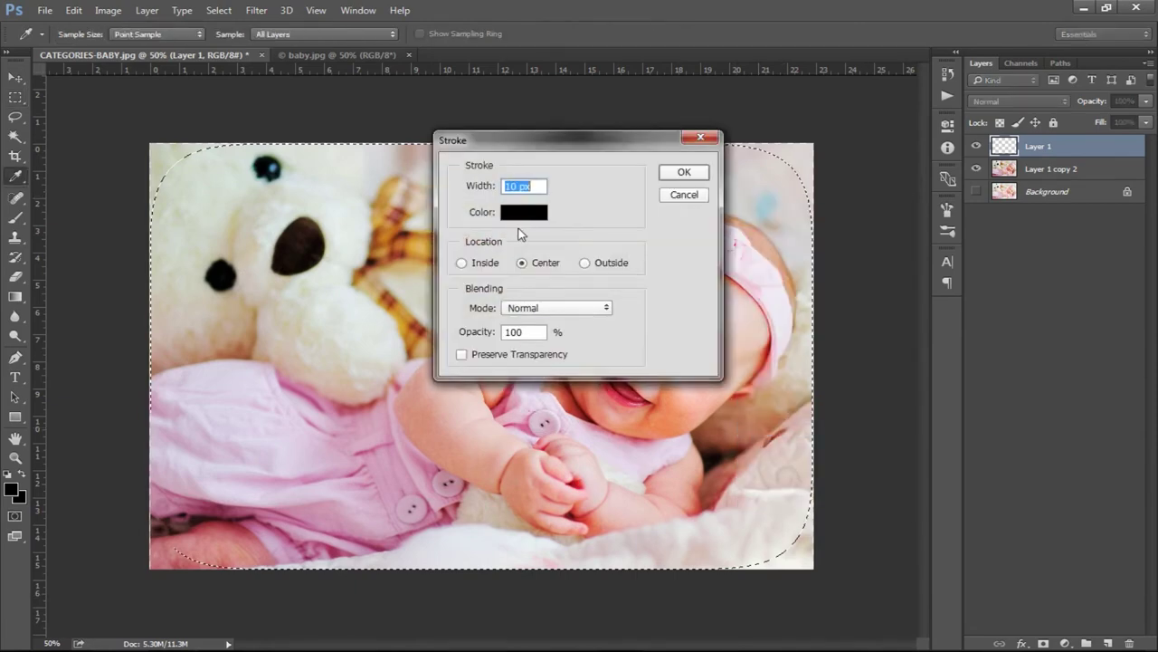
{"action": "left_click_drag", "start_coordinate": [530, 185], "coordinate": [488, 185]}
{"action": "type", "text": "25"}
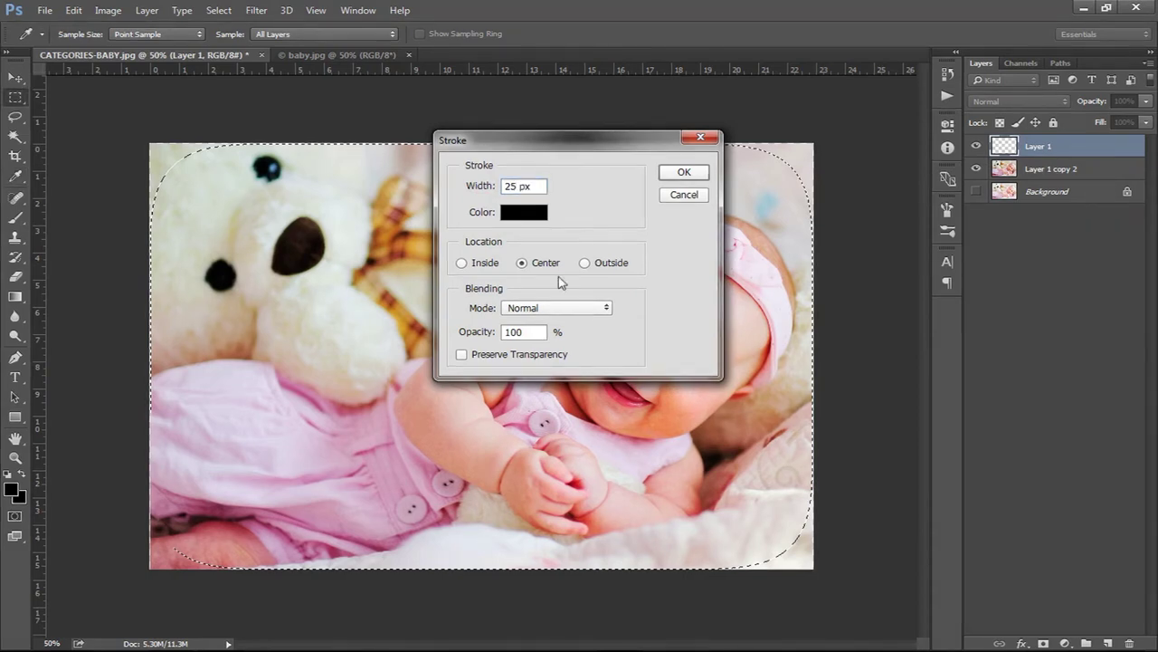
{"action": "key", "text": "Return"}
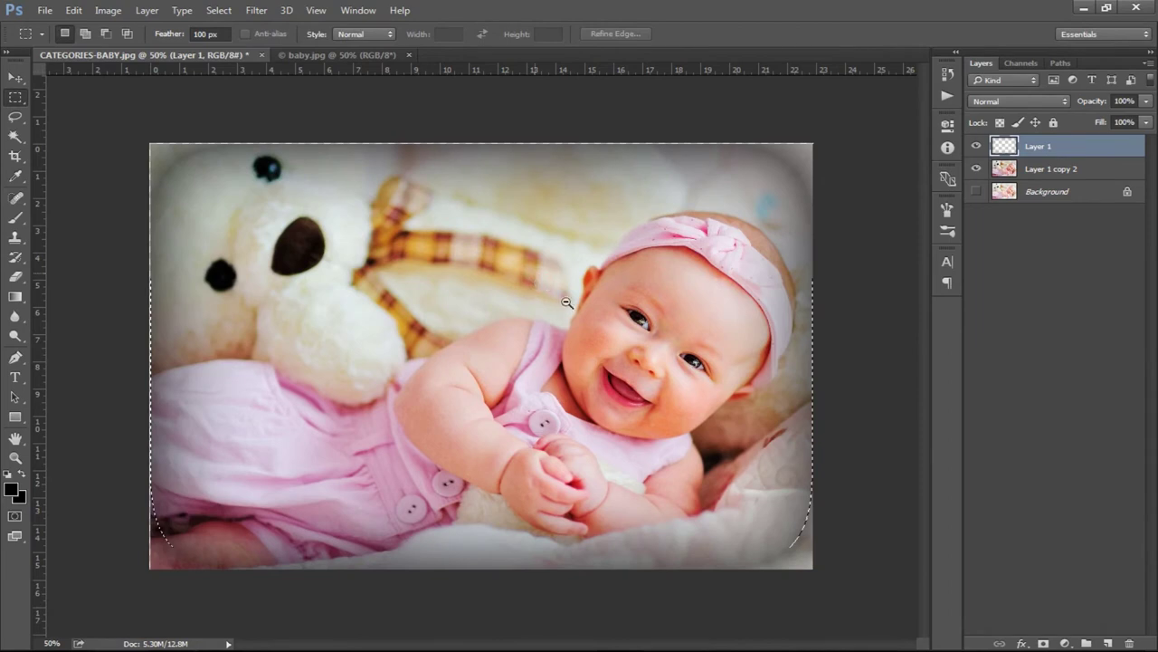
Step: Deselect, switch to the Move tool, and nudge Layer 1's dark border slightly
{"action": "key", "text": "v"}
{"action": "key", "text": "ctrl+d"}
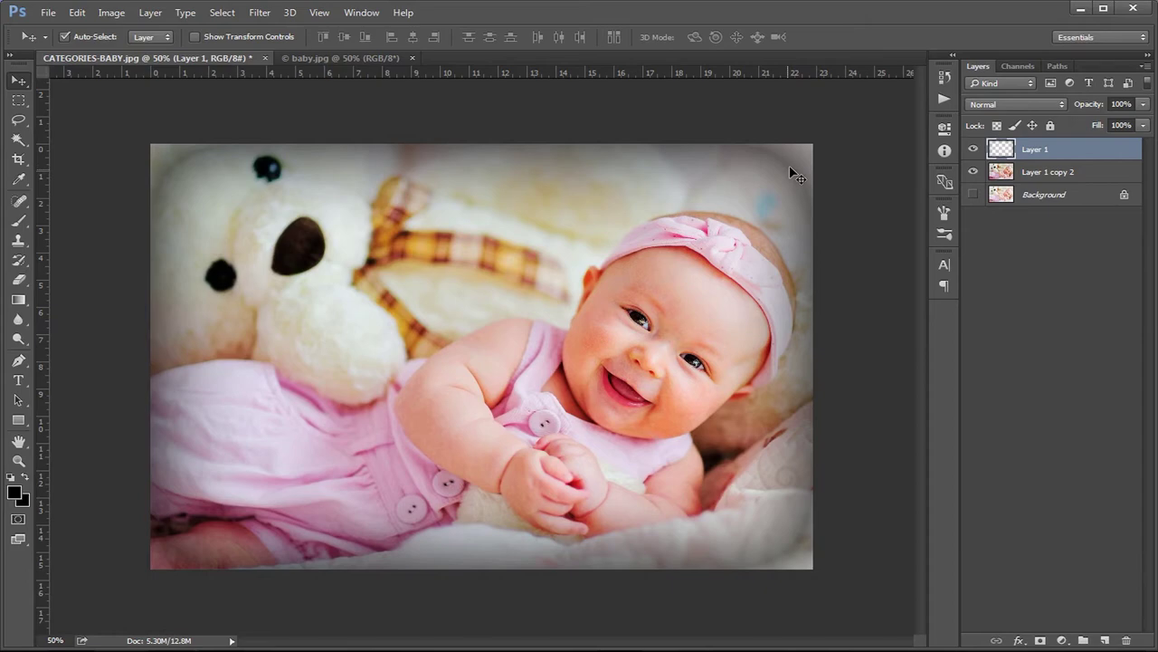
{"action": "mouse_move", "coordinate": [789, 164]}
{"action": "left_mouse_down"}
{"action": "mouse_move", "coordinate": [733, 198]}
{"action": "mouse_move", "coordinate": [774, 262]}
{"action": "mouse_move", "coordinate": [850, 276]}
{"action": "mouse_move", "coordinate": [874, 187]}
{"action": "mouse_move", "coordinate": [878, 218]}
{"action": "mouse_move", "coordinate": [802, 225]}
{"action": "mouse_move", "coordinate": [763, 202]}
{"action": "mouse_move", "coordinate": [774, 215]}
{"action": "mouse_move", "coordinate": [804, 209]}
{"action": "mouse_move", "coordinate": [794, 209]}
{"action": "mouse_move", "coordinate": [793, 167]}
{"action": "left_mouse_up"}
Step: Exit Free Transform, delete Layer 1 after confirming, step back in history, and reset zoom to 50%
{"action": "key", "text": "ctrl+t"}
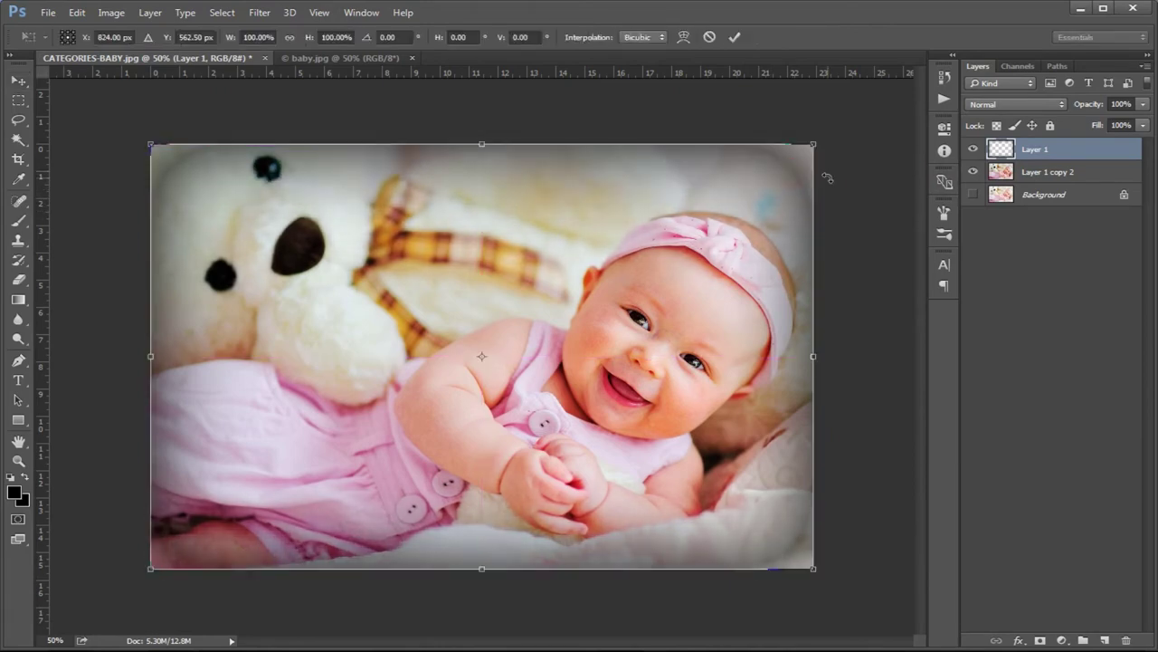
{"action": "key", "text": "Return"}
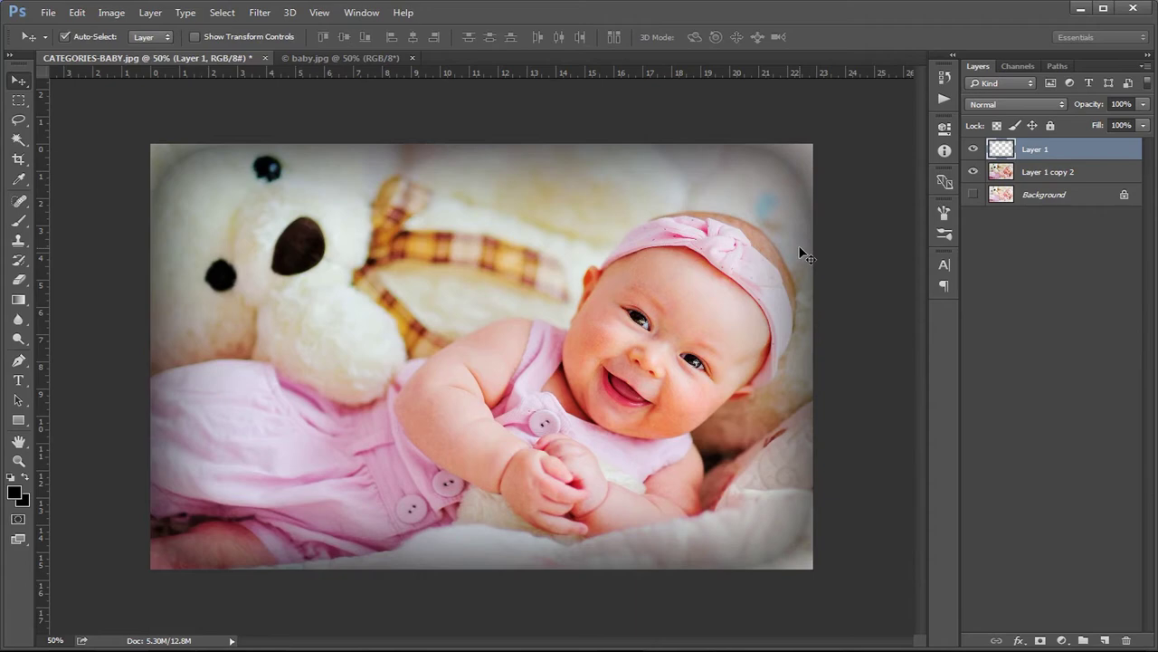
{"action": "left_click", "coordinate": [1127, 640]}
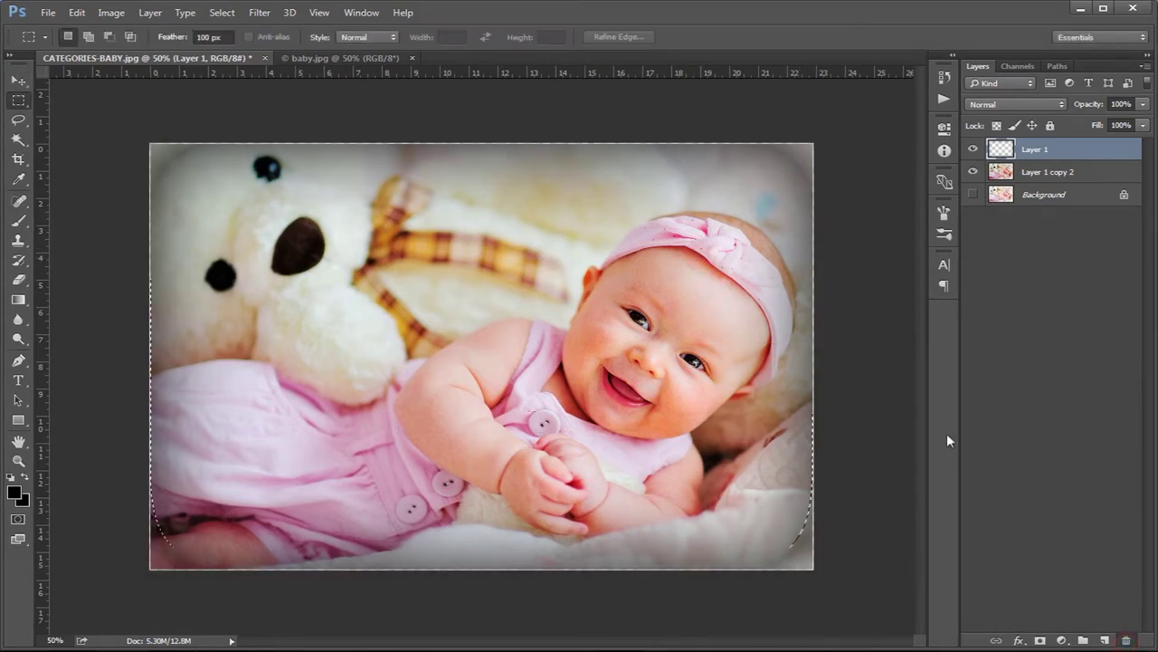
{"action": "left_click", "coordinate": [525, 259]}
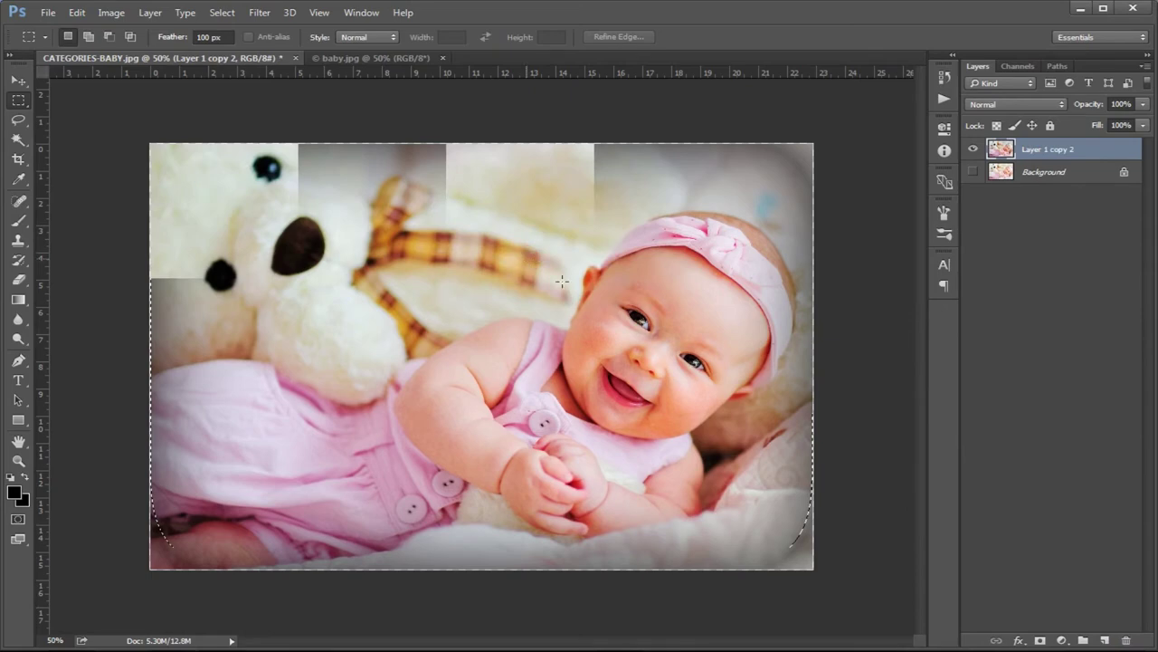
{"action": "key", "text": "ctrl+alt+z"}
{"action": "key", "text": "ctrl+minus"}
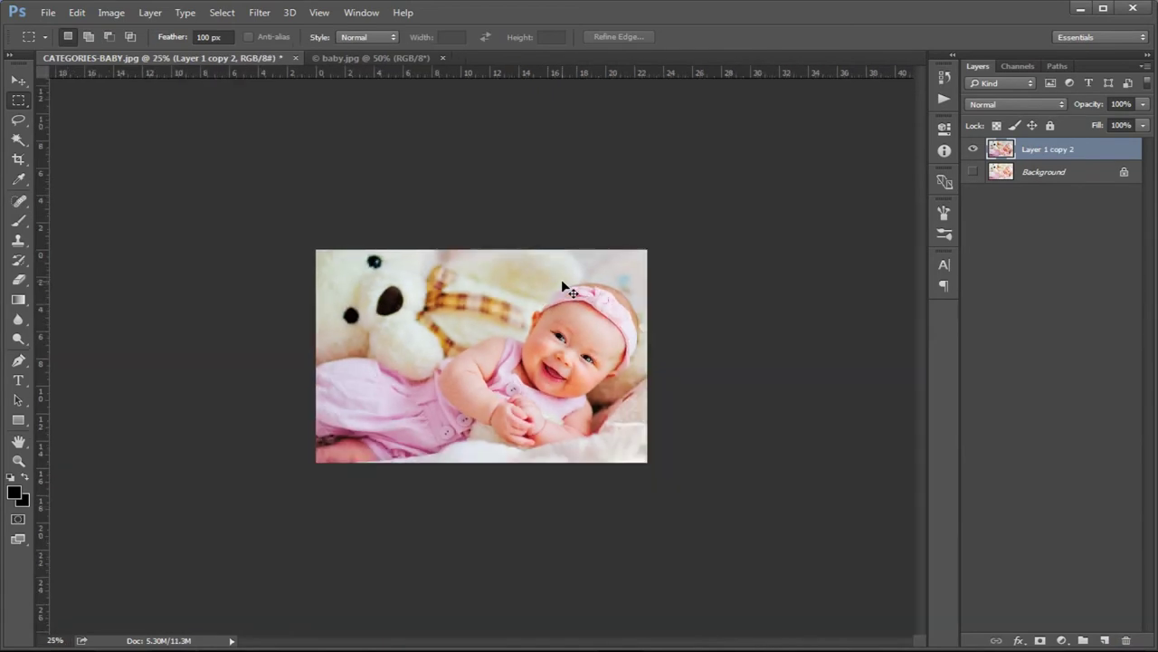
{"action": "key", "text": "ctrl+plus"}
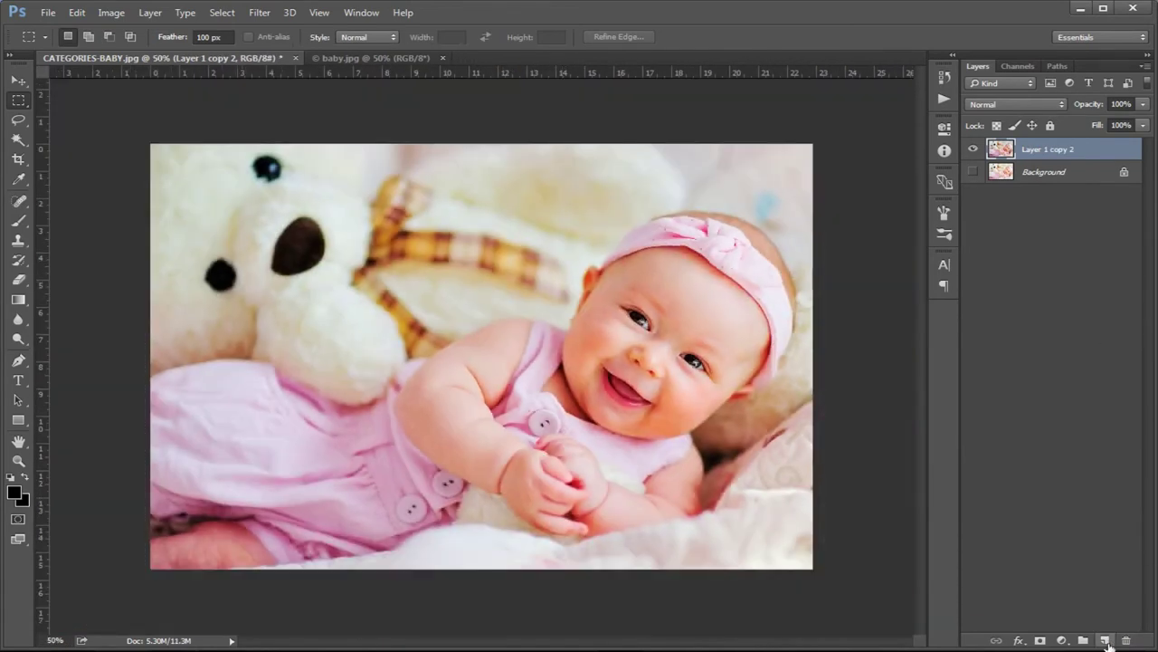
Step: Add a new layer and drag a rectangular selection over the entire image
{"action": "left_click", "coordinate": [1106, 641]}
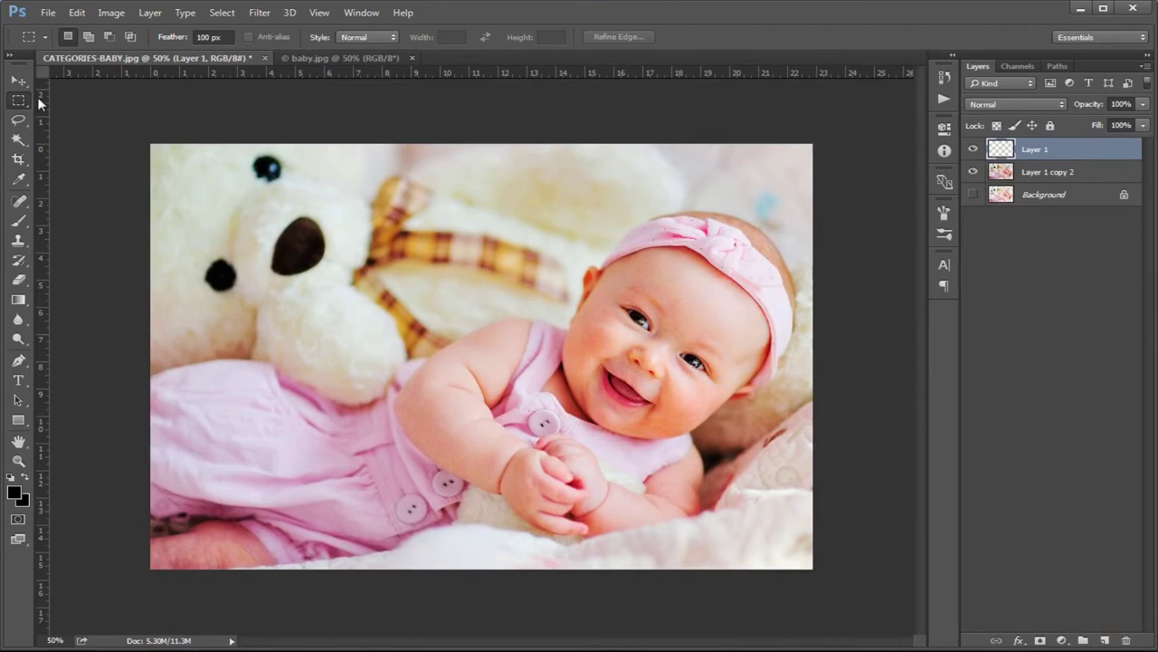
{"action": "right_click", "coordinate": [22, 100]}
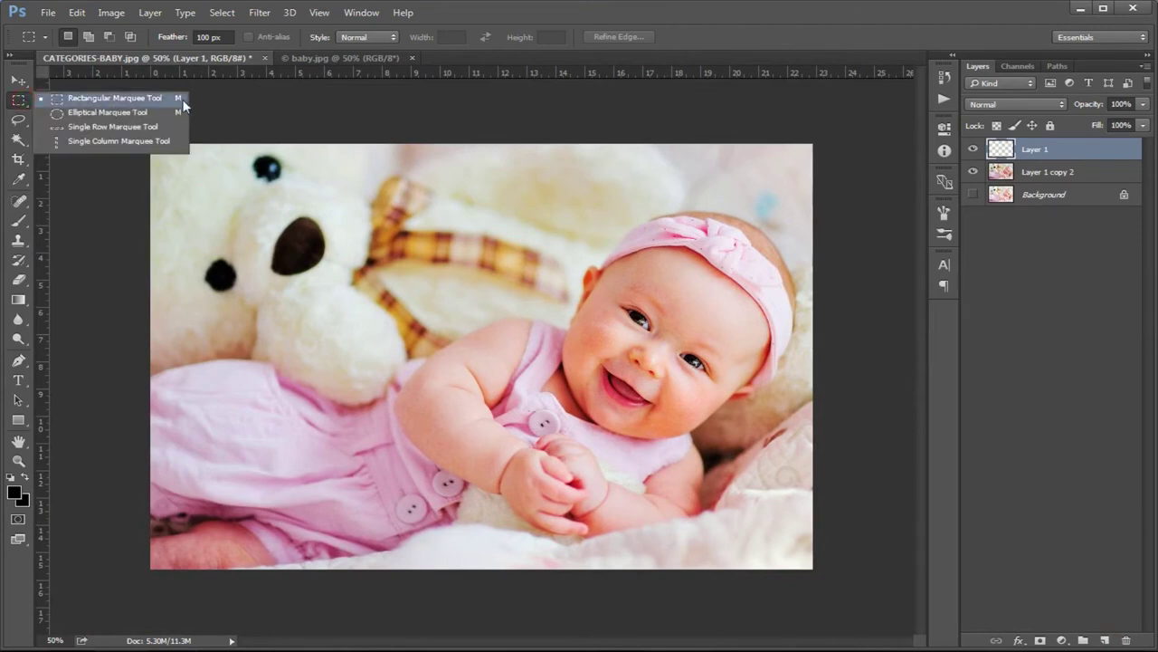
{"action": "left_click", "coordinate": [114, 99]}
{"action": "left_click_drag", "start_coordinate": [116, 128], "coordinate": [758, 553]}
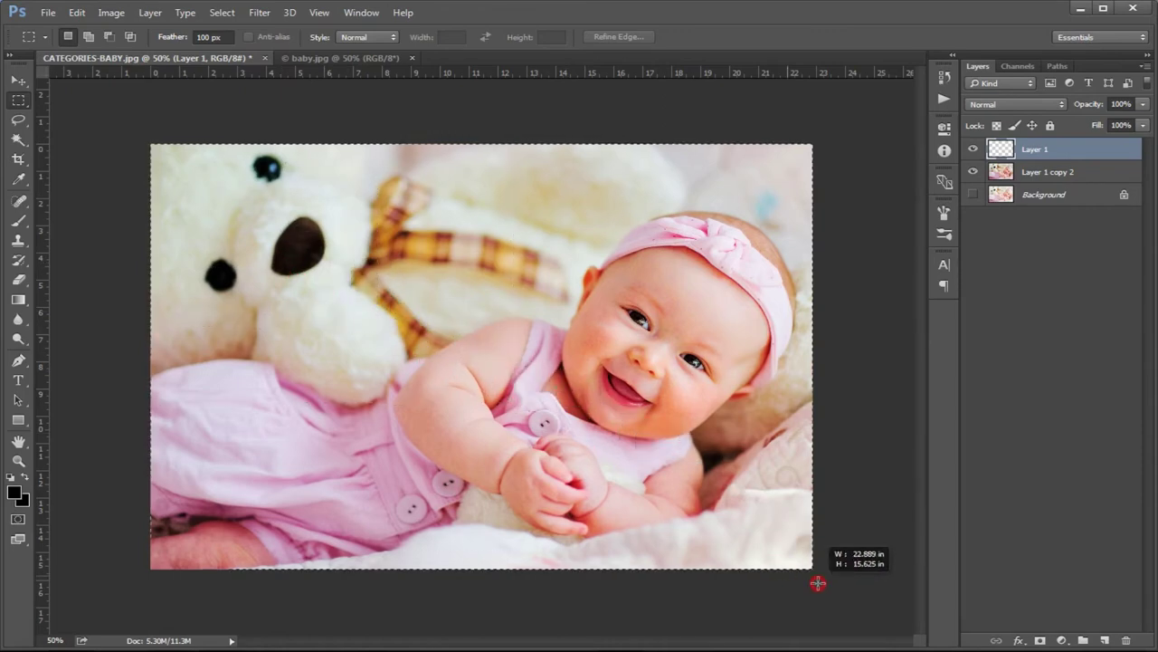
{"action": "left_click_drag", "start_coordinate": [758, 552], "coordinate": [853, 592]}
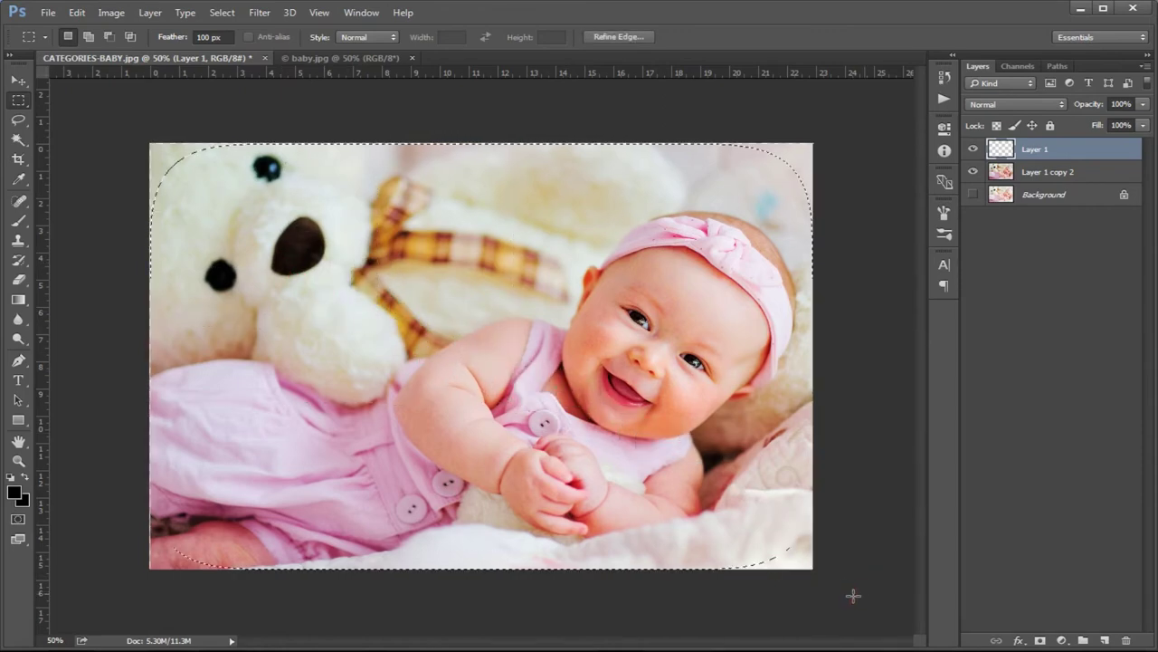
Step: Apply a 25 px black Stroke with Outside location to the selection
{"action": "right_click", "coordinate": [623, 205]}
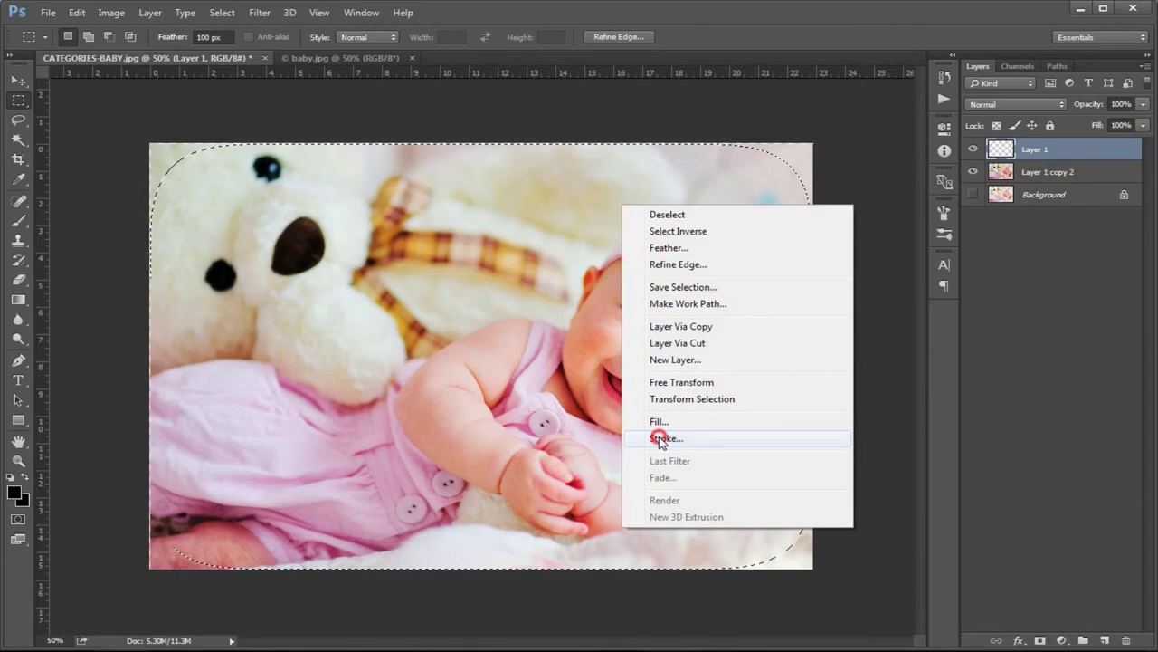
{"action": "left_click", "coordinate": [662, 440]}
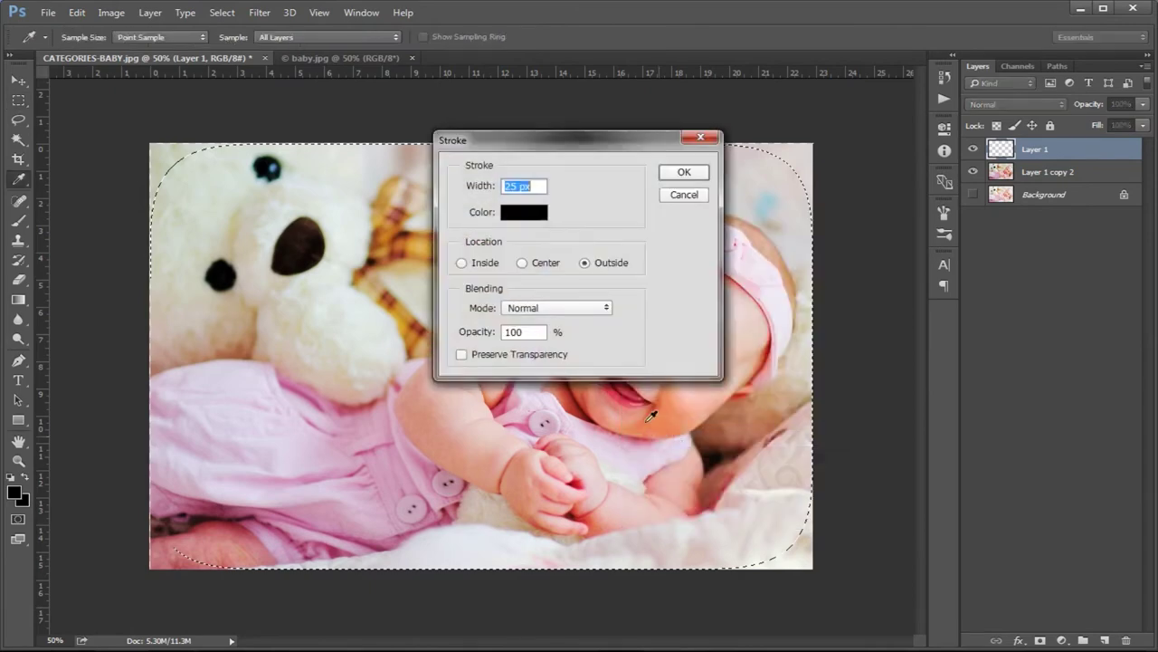
{"action": "left_click", "coordinate": [546, 264]}
{"action": "left_click", "coordinate": [610, 266]}
{"action": "left_click", "coordinate": [685, 172]}
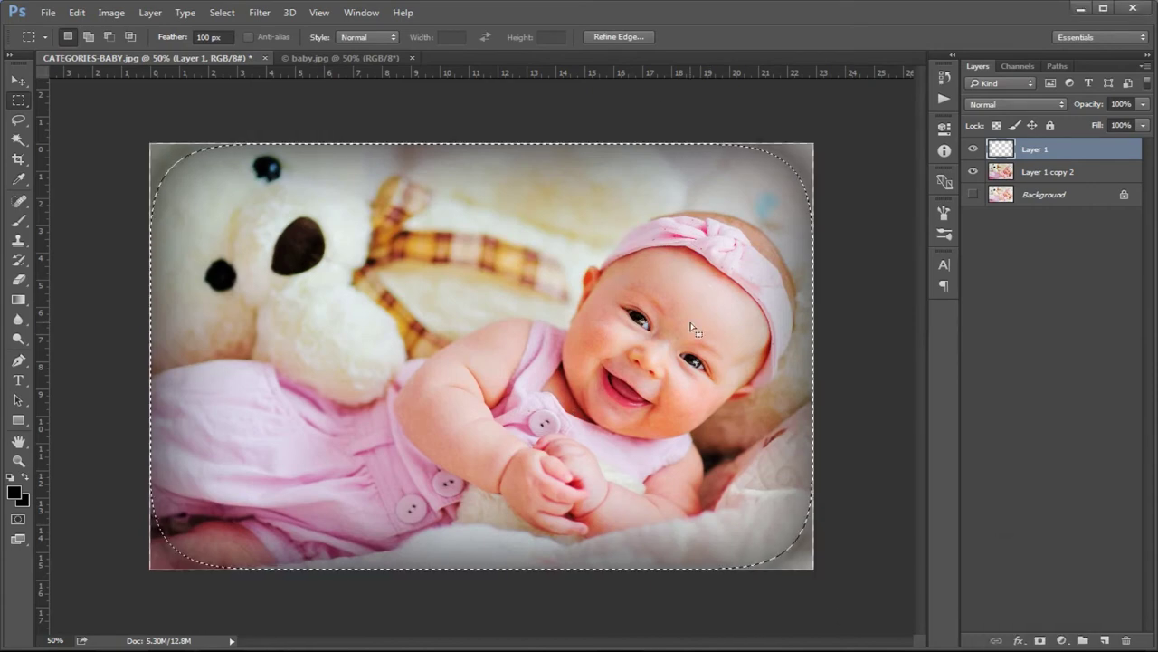
Step: Deselect, zoom out to 33.3%, and toggle Layer 1's visibility to compare the dark border
{"action": "left_click", "coordinate": [538, 222]}
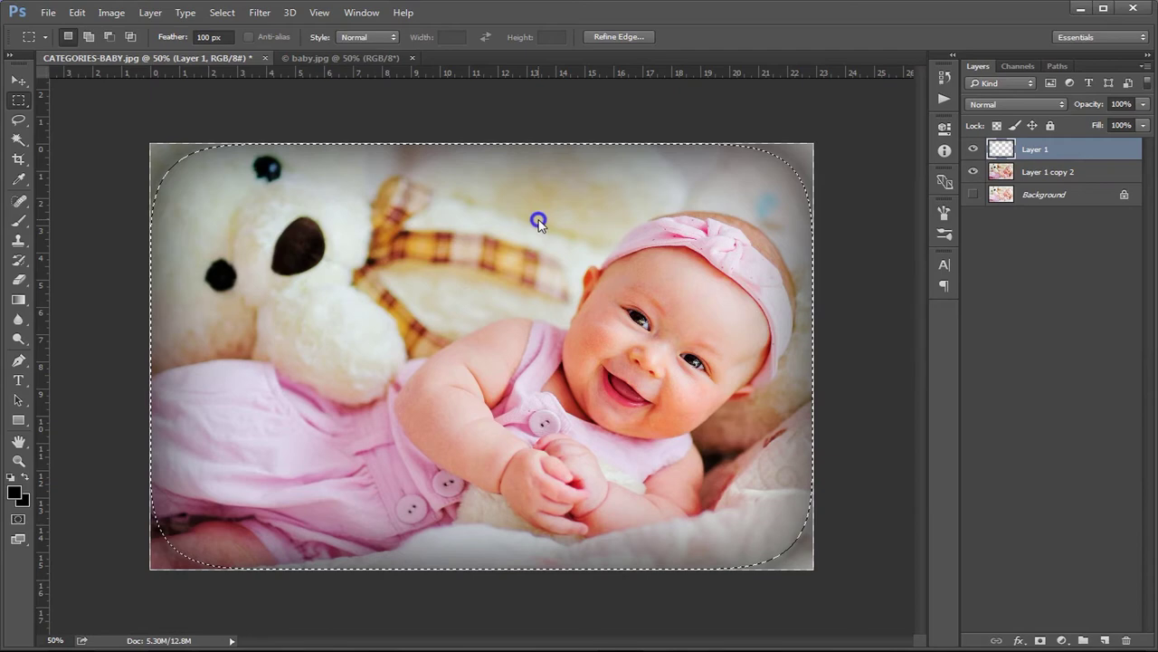
{"action": "right_click", "coordinate": [538, 222]}
{"action": "left_click", "coordinate": [557, 232]}
{"action": "key", "text": "ctrl+minus"}
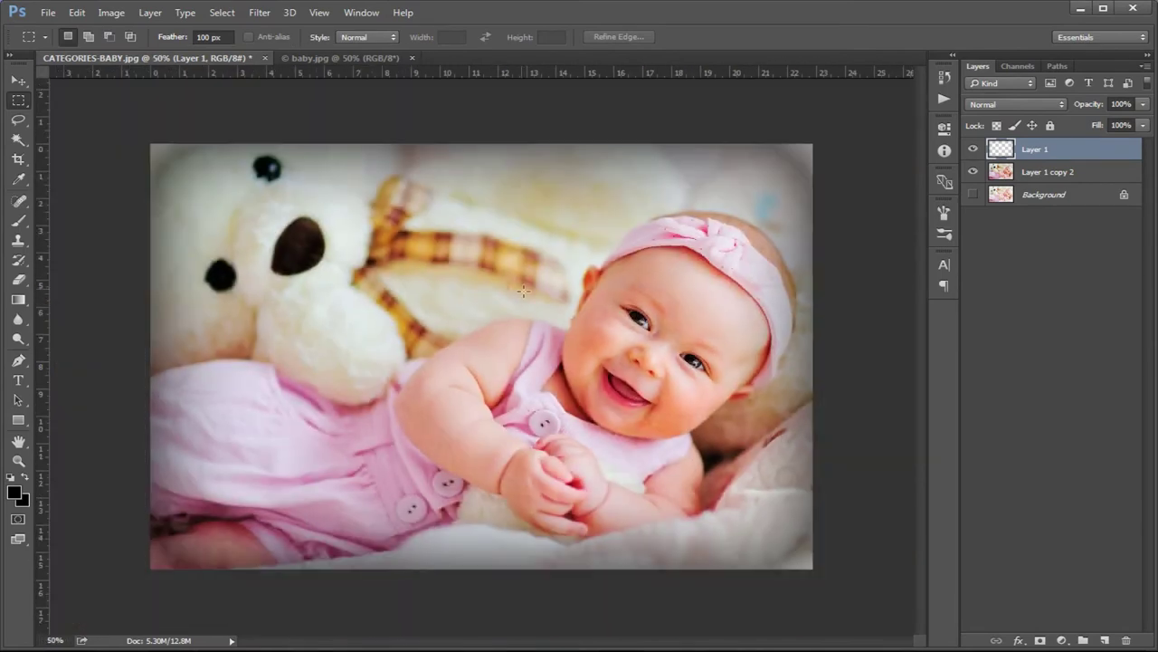
{"action": "left_click", "coordinate": [976, 151]}
Step: Hide Layer 1's dark edge and make Layer 1 copy 2 active, keeping Normal blend mode
{"action": "left_click", "coordinate": [975, 150]}
{"action": "left_click", "coordinate": [1057, 174]}
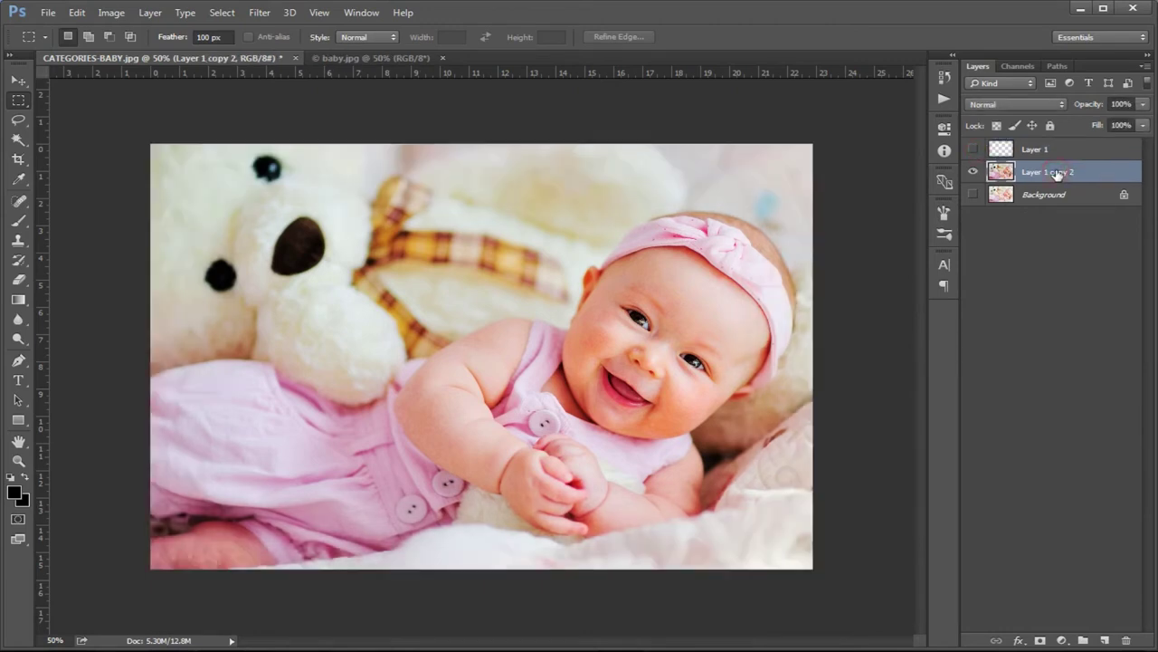
{"action": "left_click", "coordinate": [1034, 104]}
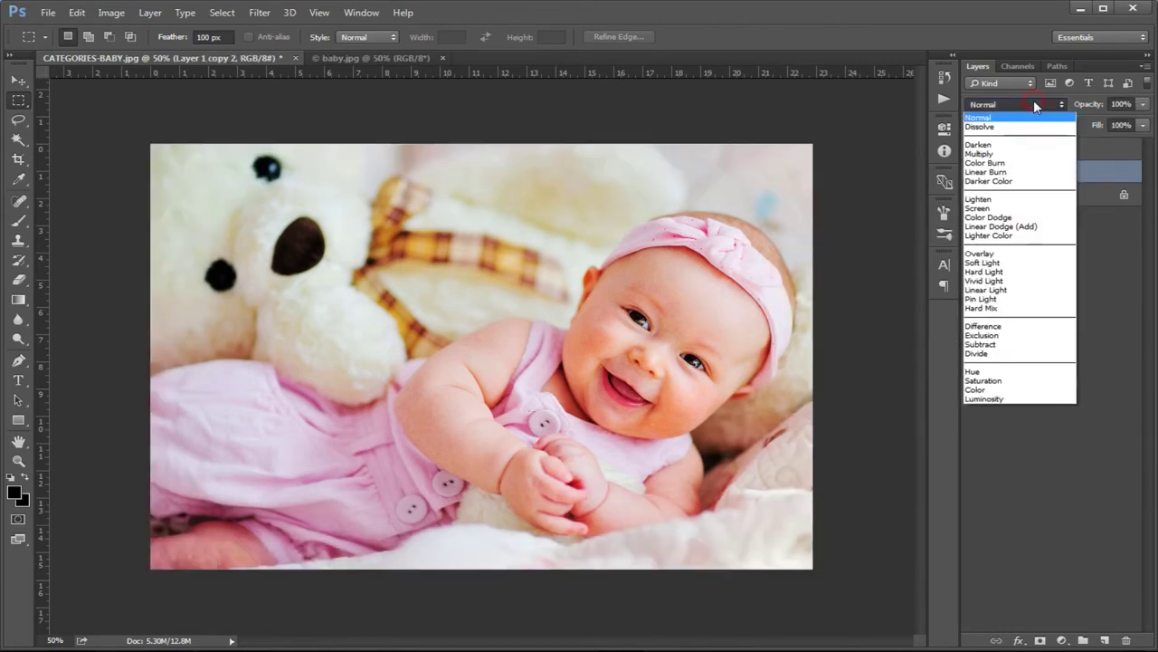
{"action": "left_click", "coordinate": [1034, 101]}
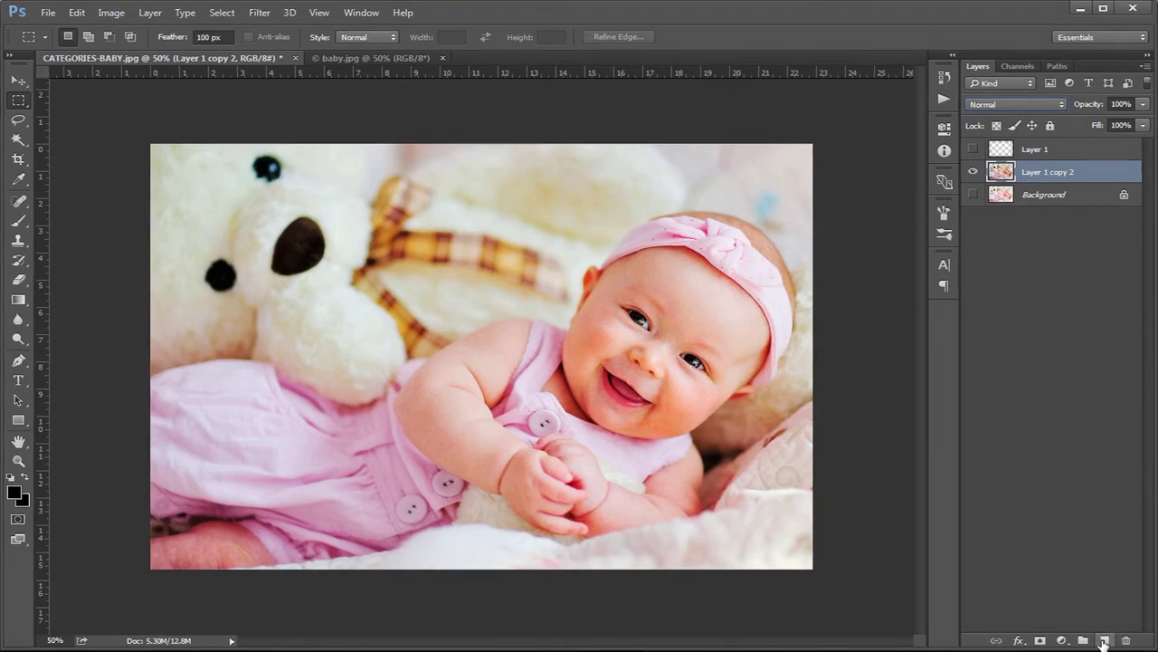
Step: Add a new Layer 2 above Layer 1 copy 2 and set the foreground colour
{"action": "left_click", "coordinate": [1104, 640]}
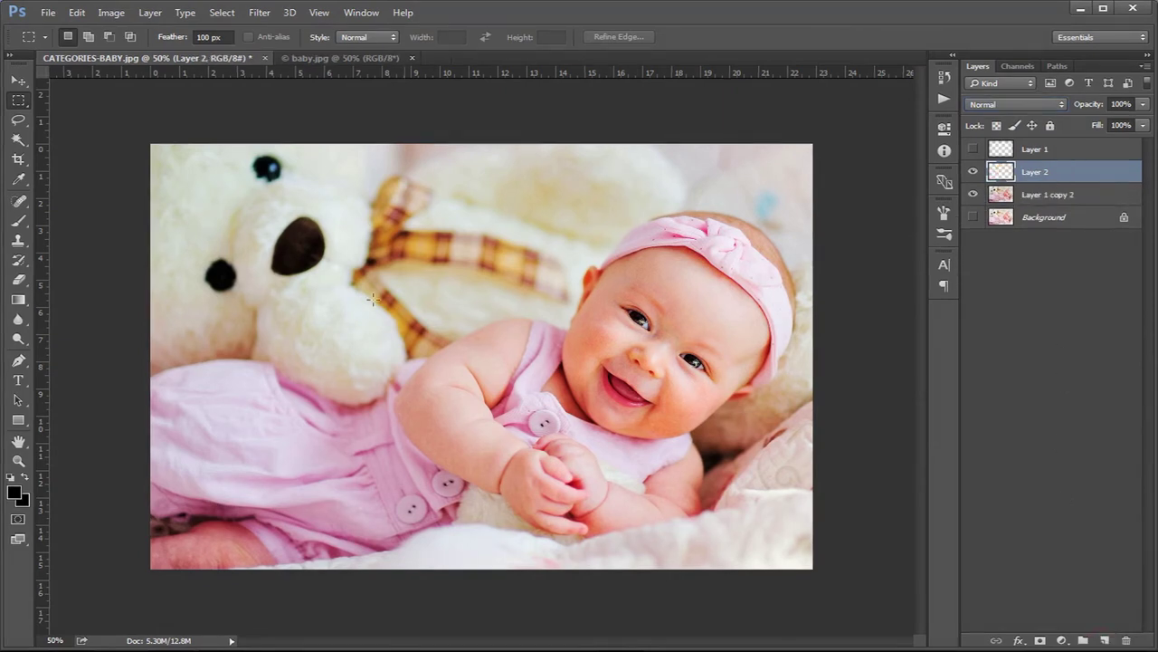
{"action": "left_click", "coordinate": [14, 493]}
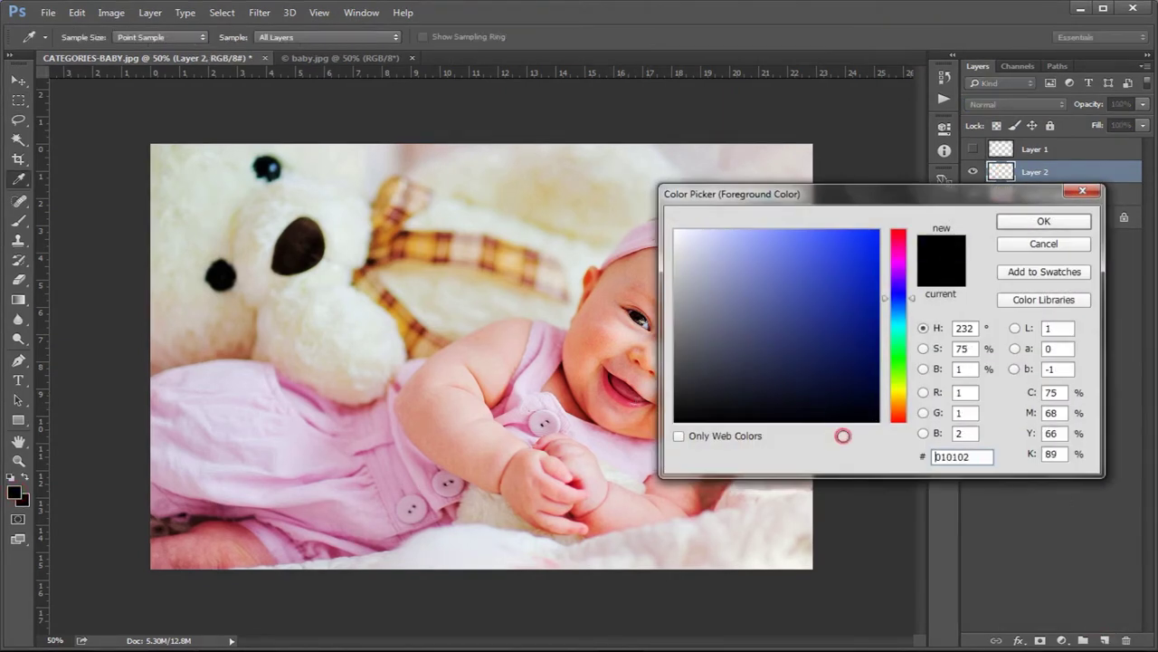
{"action": "left_click", "coordinate": [1015, 231]}
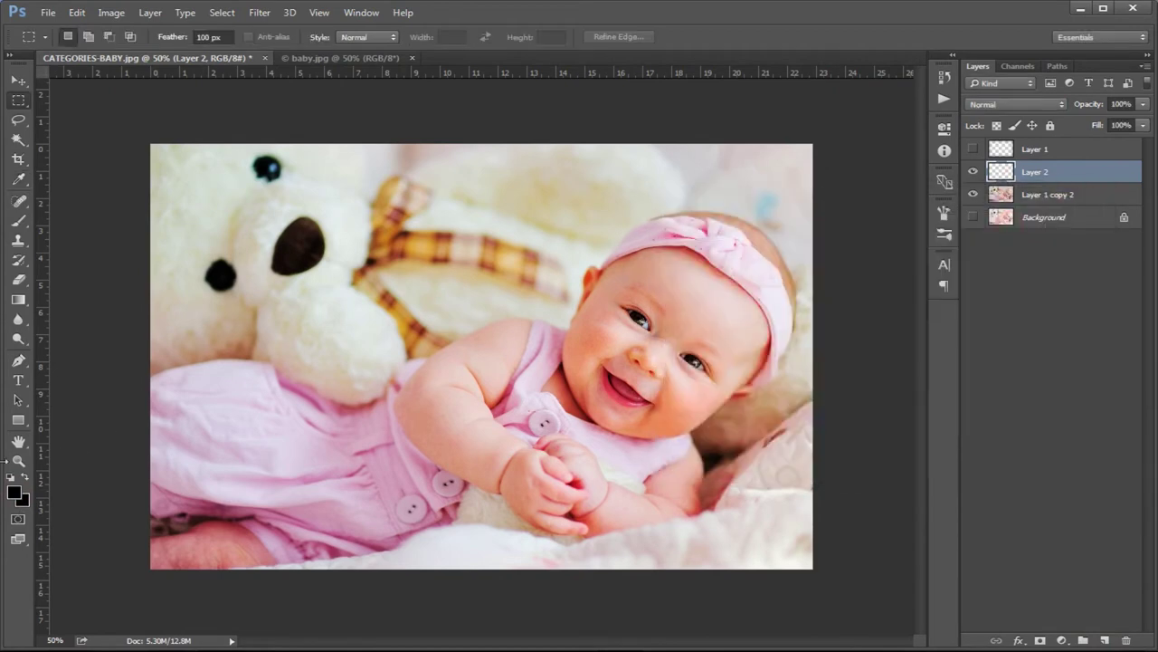
{"action": "left_click", "coordinate": [13, 490]}
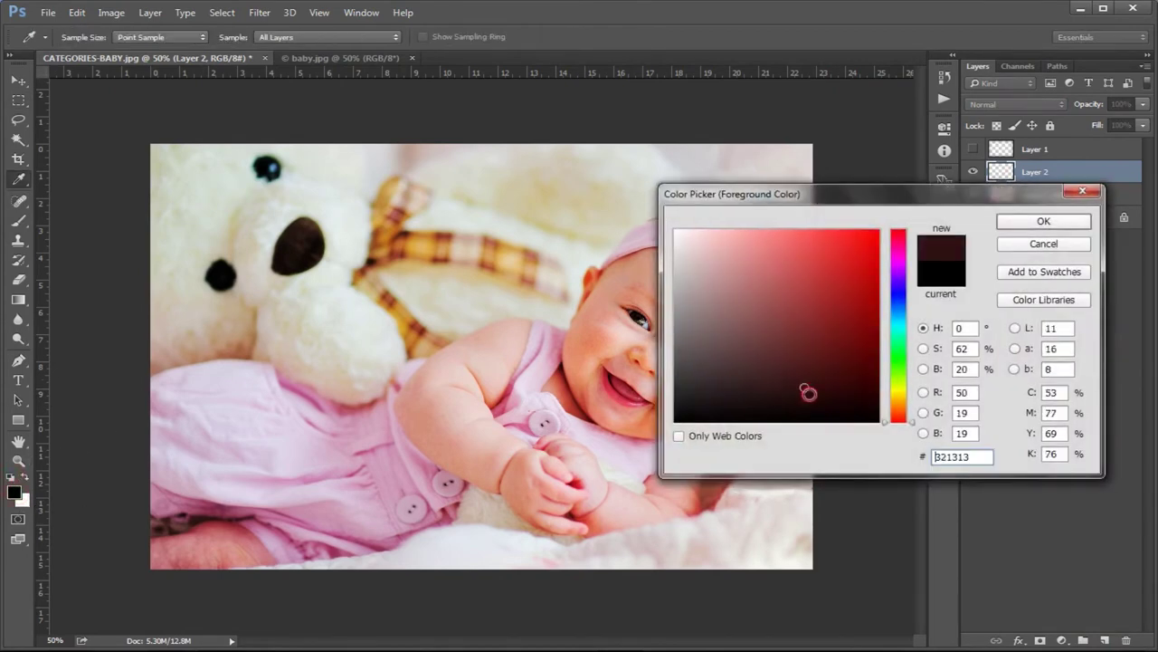
{"action": "left_click", "coordinate": [928, 452]}
{"action": "left_click", "coordinate": [1037, 226]}
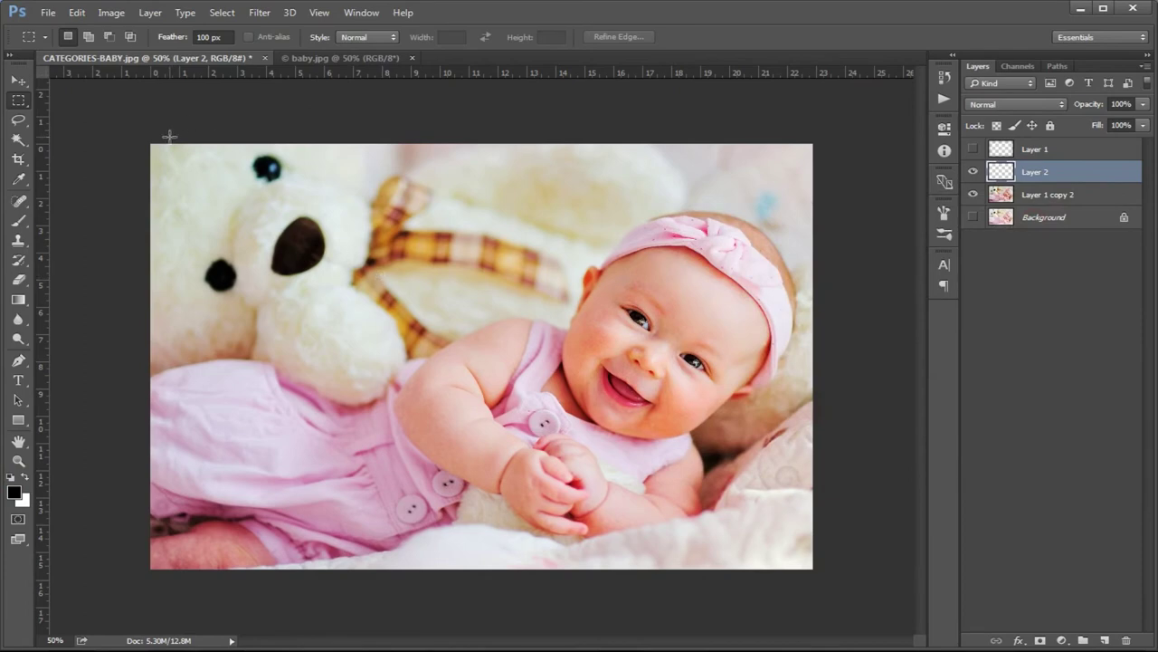
Step: Fill Layer 2 with black, then delete it, leaving the blend mode at Normal
{"action": "key", "text": "v"}
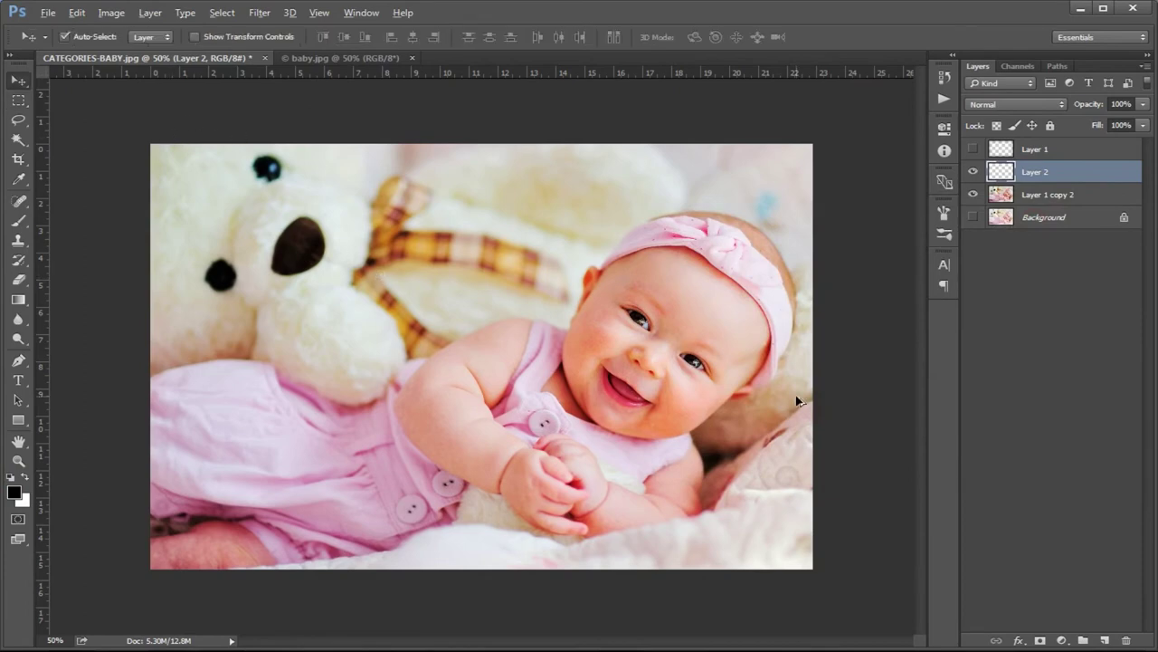
{"action": "key", "text": "alt+BackSpace"}
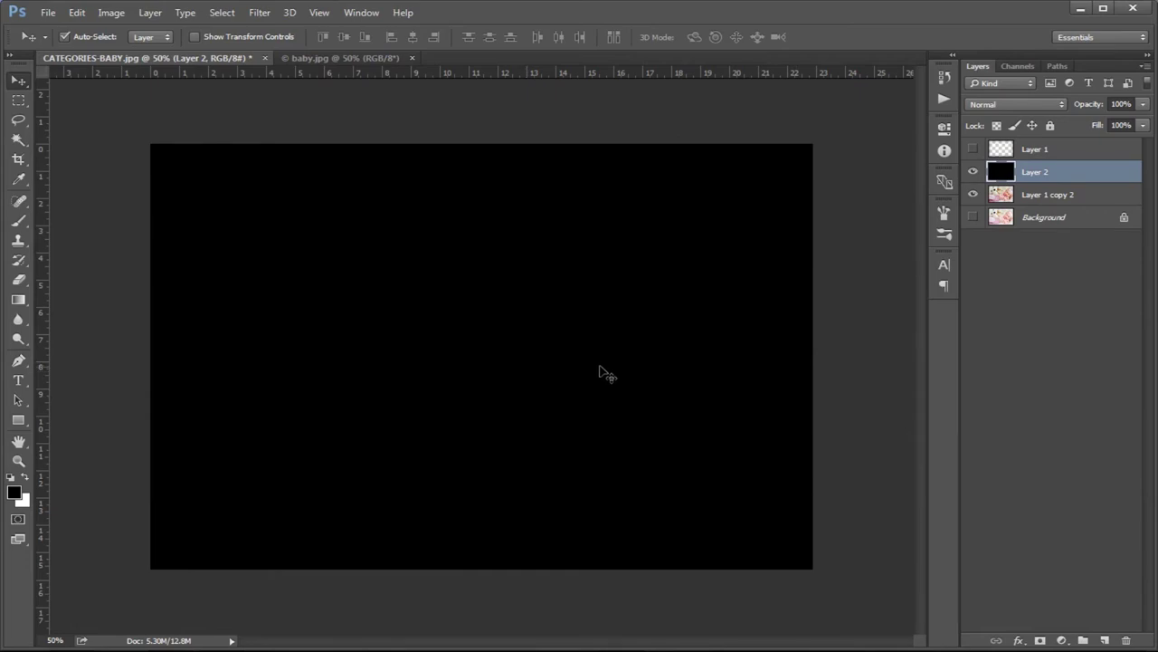
{"action": "left_click", "coordinate": [994, 106]}
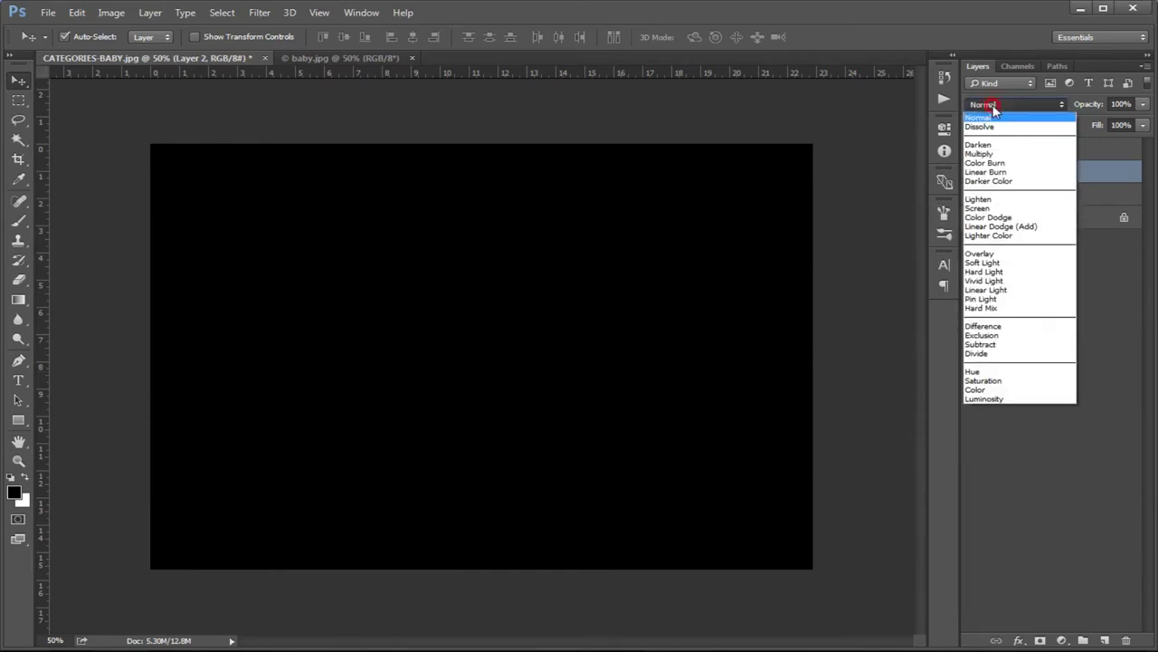
{"action": "left_click", "coordinate": [989, 103]}
{"action": "key", "text": "Delete"}
{"action": "key", "text": "m"}
{"action": "left_click", "coordinate": [1033, 104]}
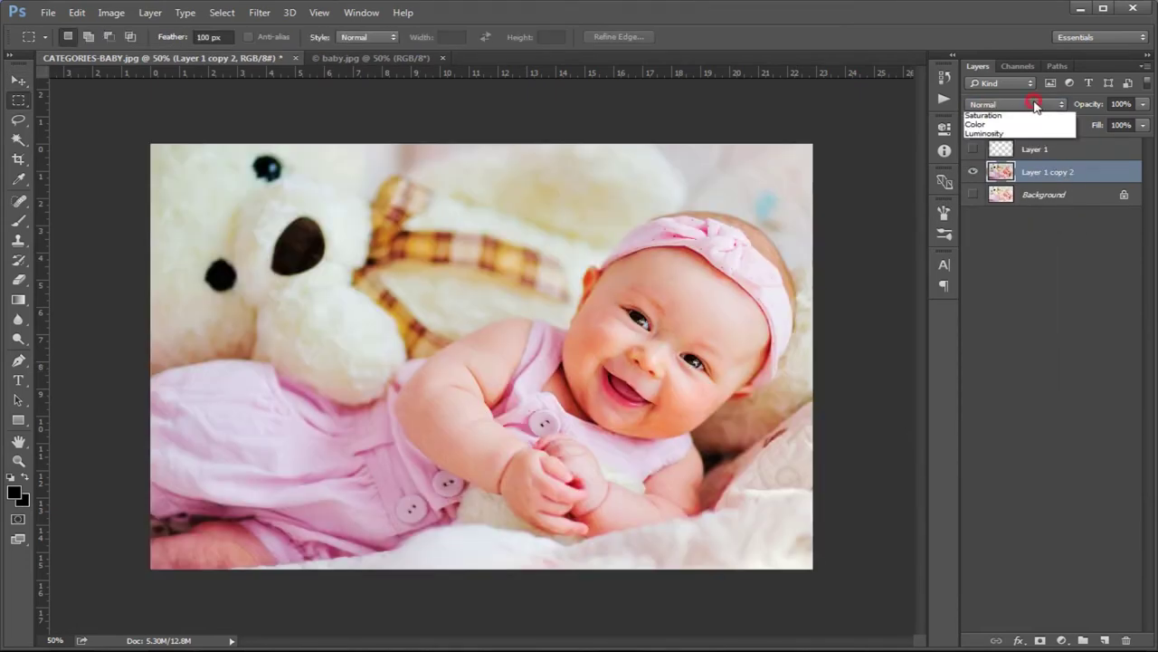
{"action": "left_click", "coordinate": [1034, 104]}
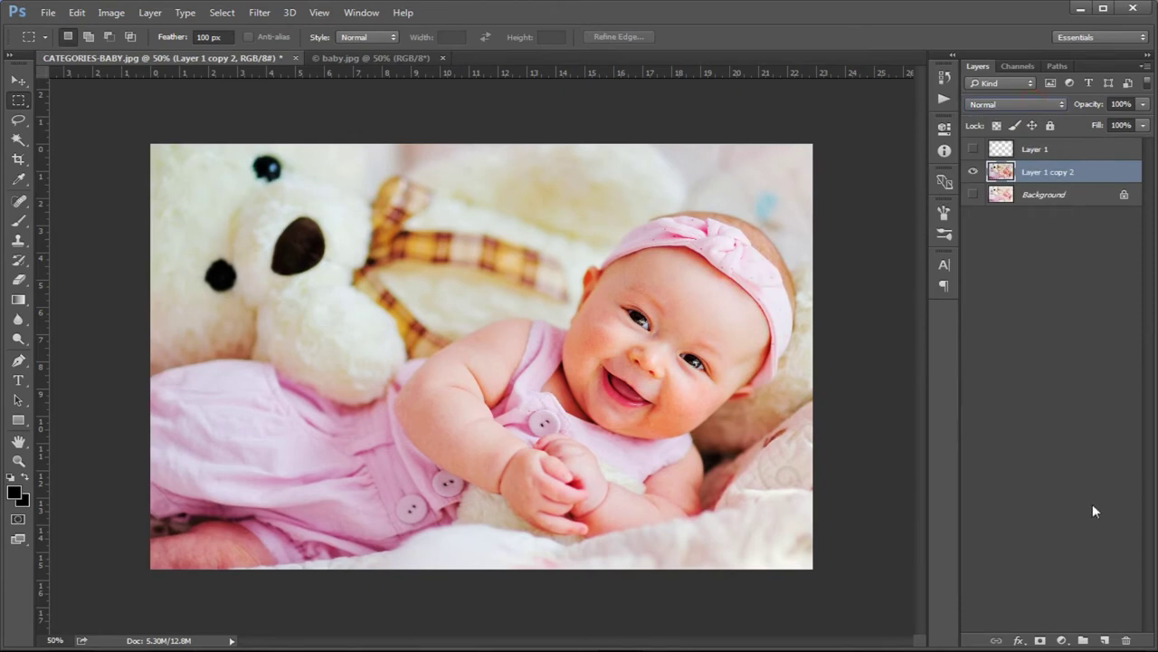
Step: Add a new Layer 2 and set the foreground colour to #000000
{"action": "left_click", "coordinate": [1104, 642]}
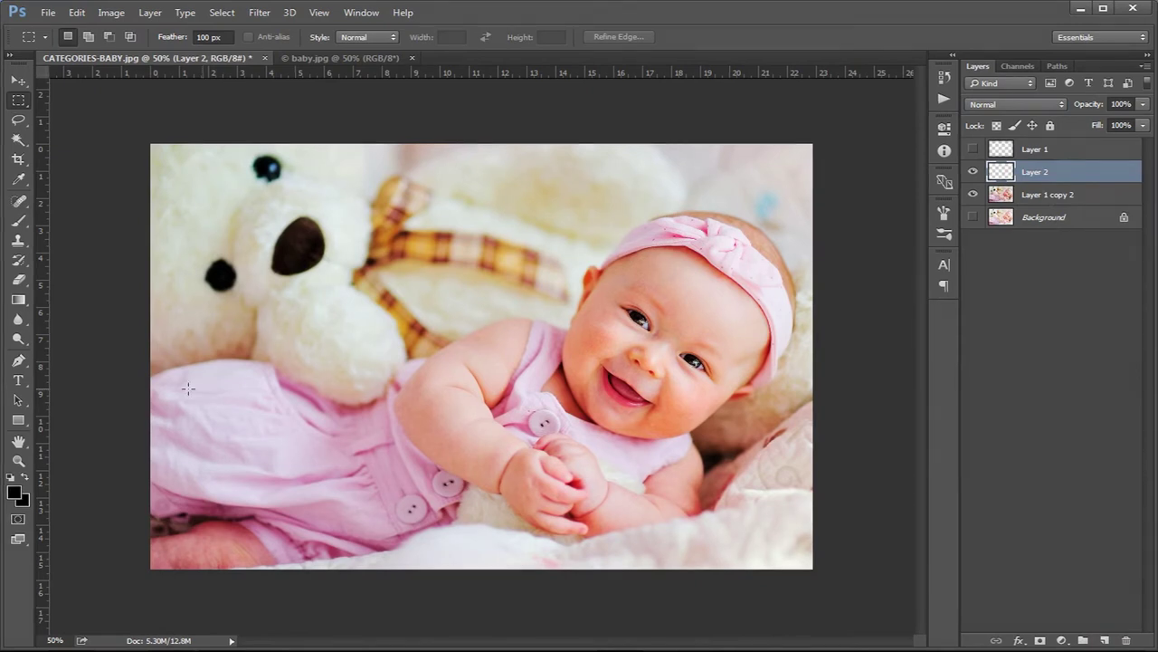
{"action": "left_click", "coordinate": [14, 493]}
{"action": "left_click", "coordinate": [935, 456]}
{"action": "type", "text": "000000"}
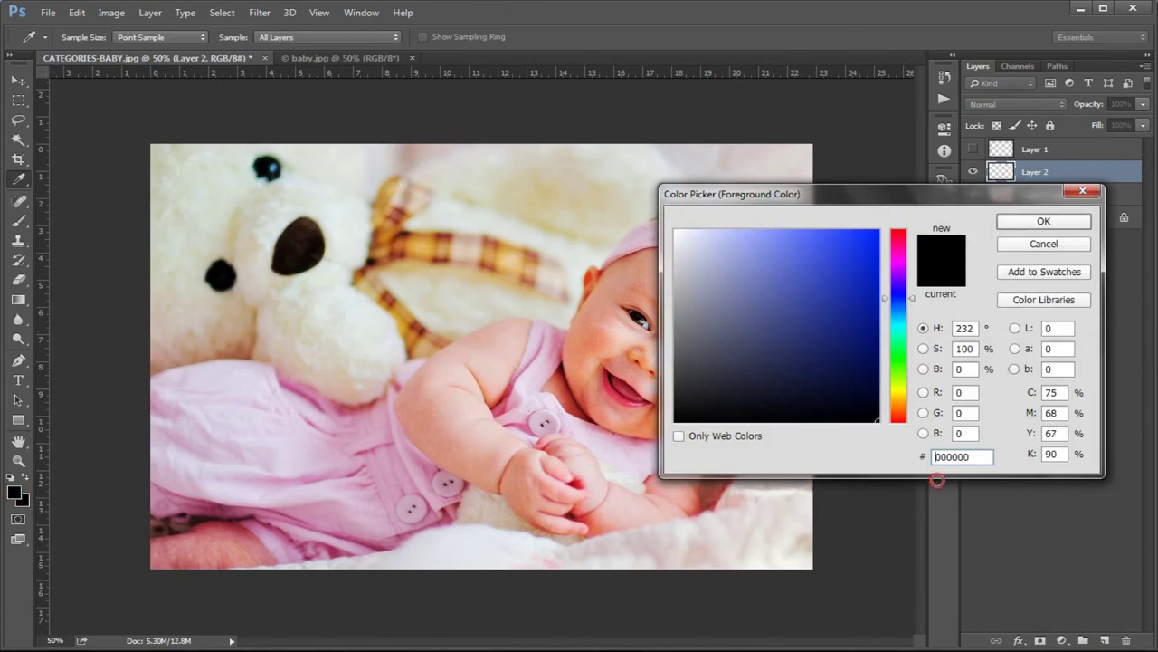
{"action": "left_click", "coordinate": [1009, 223]}
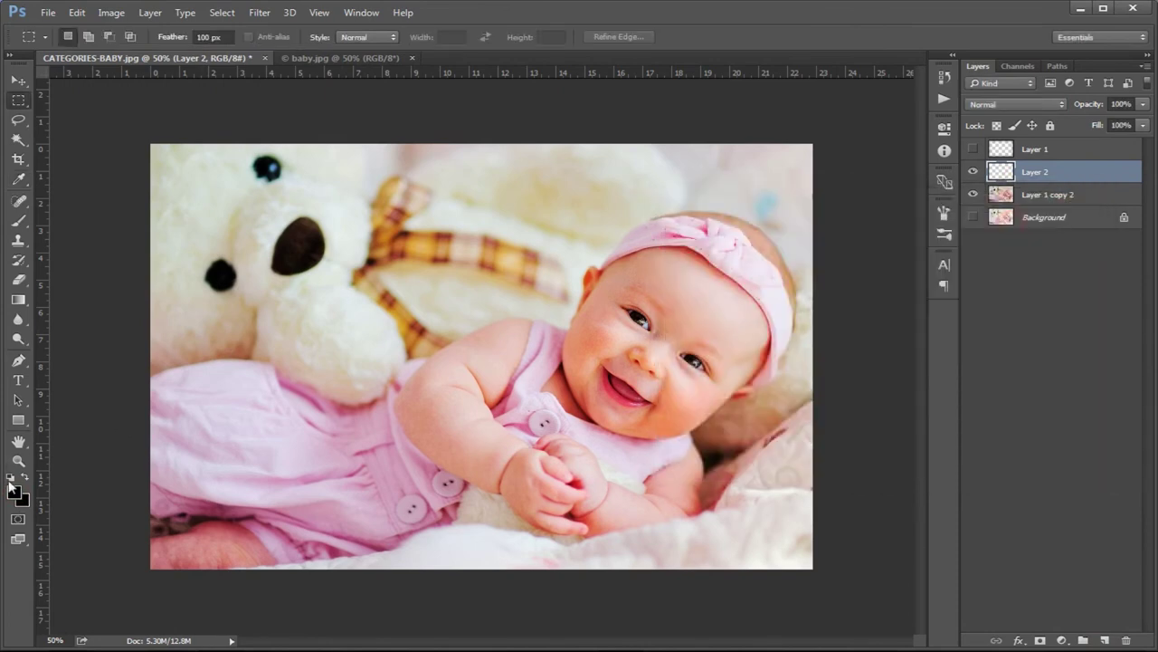
{"action": "left_click", "coordinate": [14, 492]}
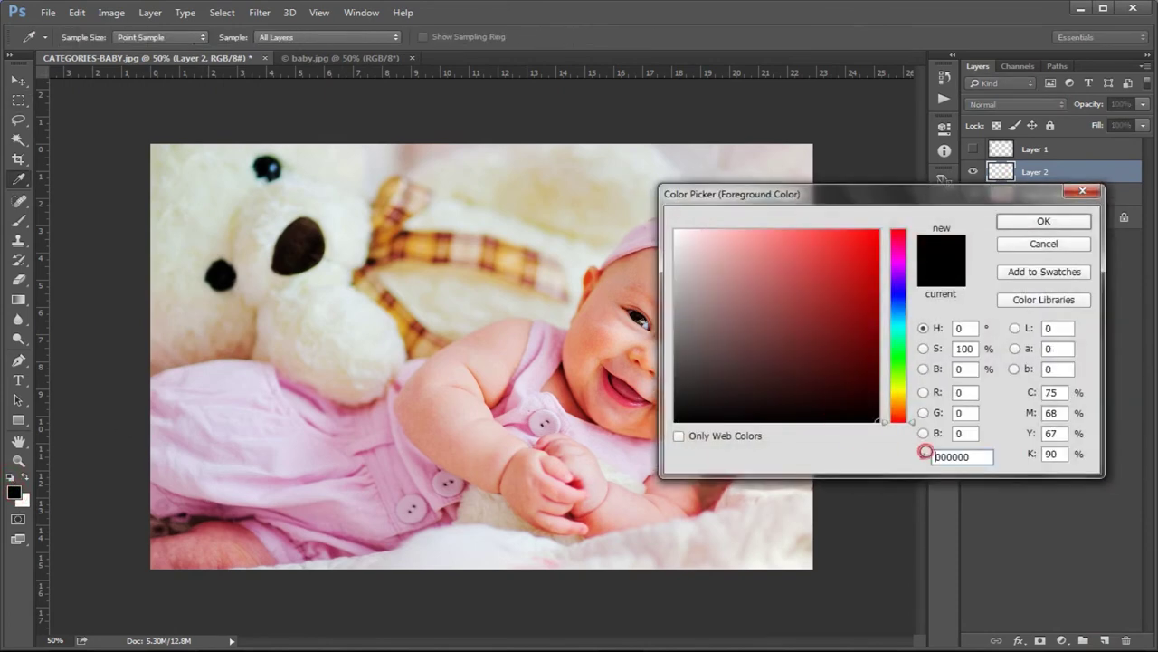
{"action": "left_click", "coordinate": [1009, 224]}
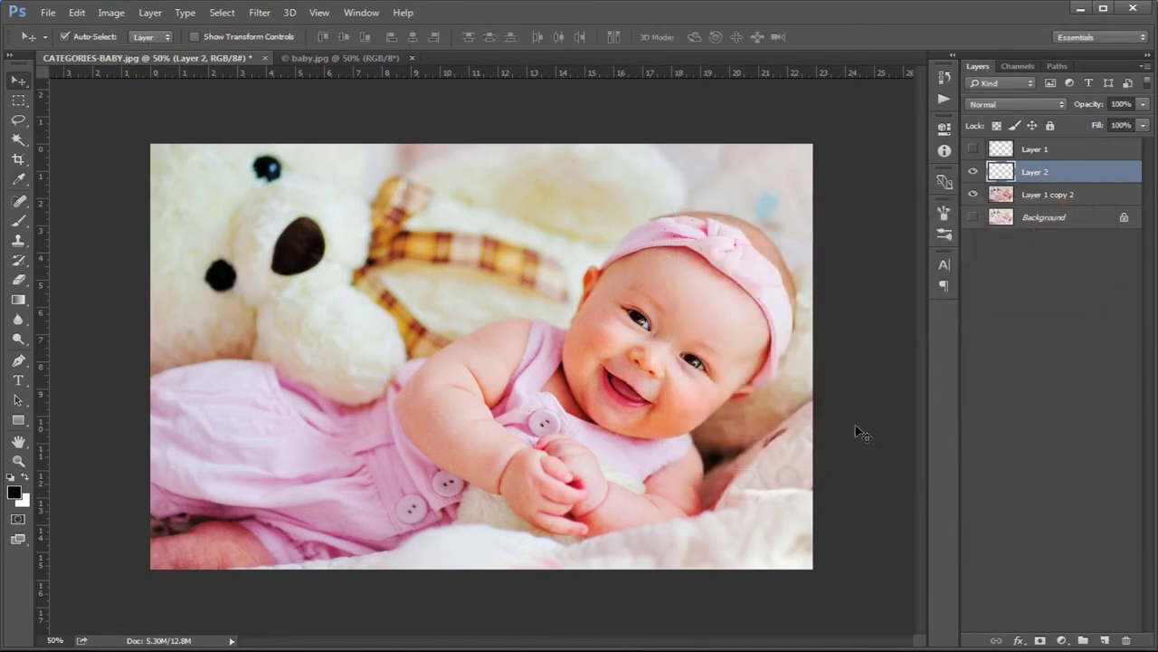
Step: Fill Layer 2 with solid black and browse its blend modes toward Color Burn
{"action": "key", "text": "alt+BackSpace"}
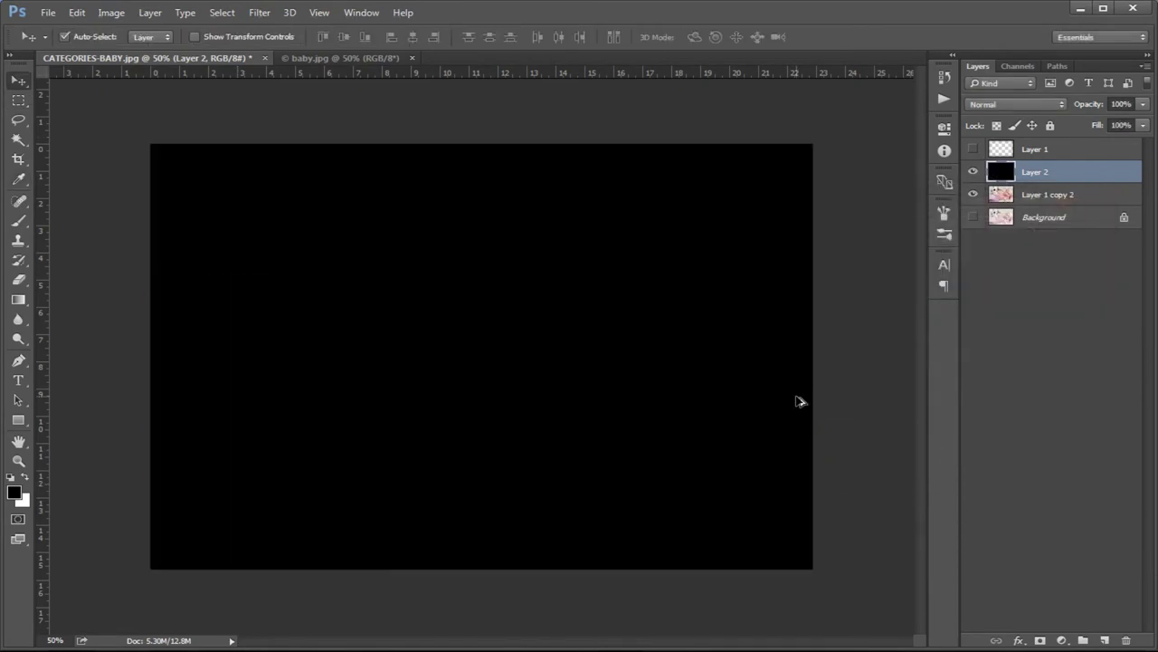
{"action": "left_click", "coordinate": [993, 106]}
{"action": "scroll", "coordinate": [989, 103], "scroll_direction": "down", "scroll_amount": 1}
Step: Cycle Layer 2's blend modes to Soft Light, toggling its visibility to compare
{"action": "left_click", "coordinate": [990, 104]}
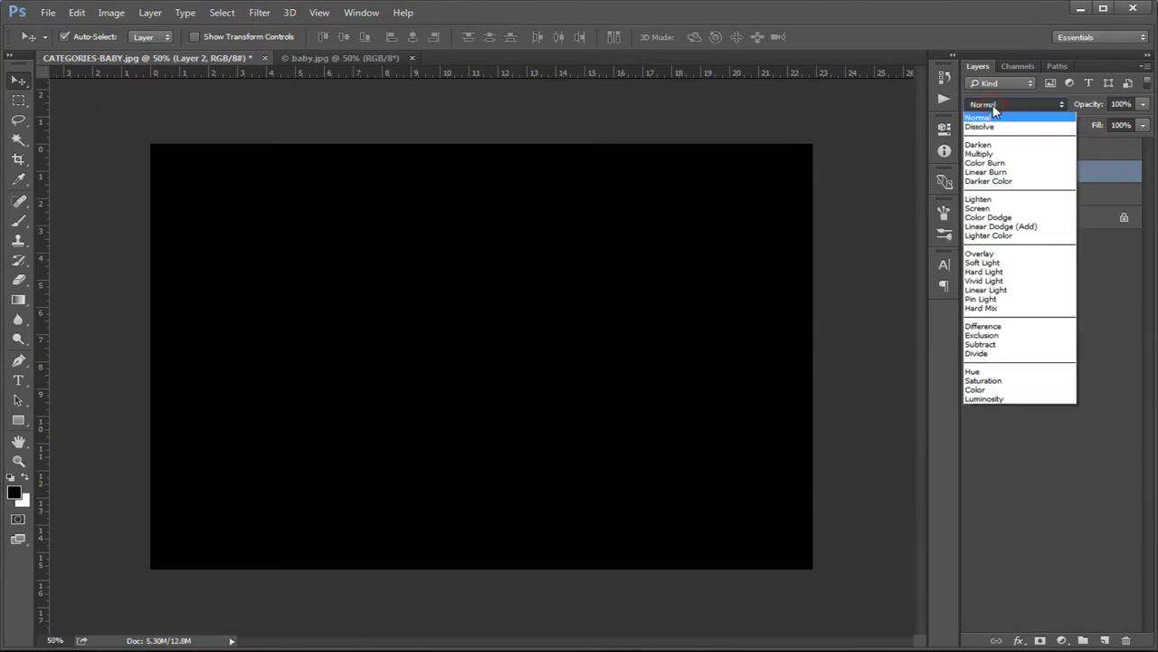
{"action": "left_click", "coordinate": [989, 103]}
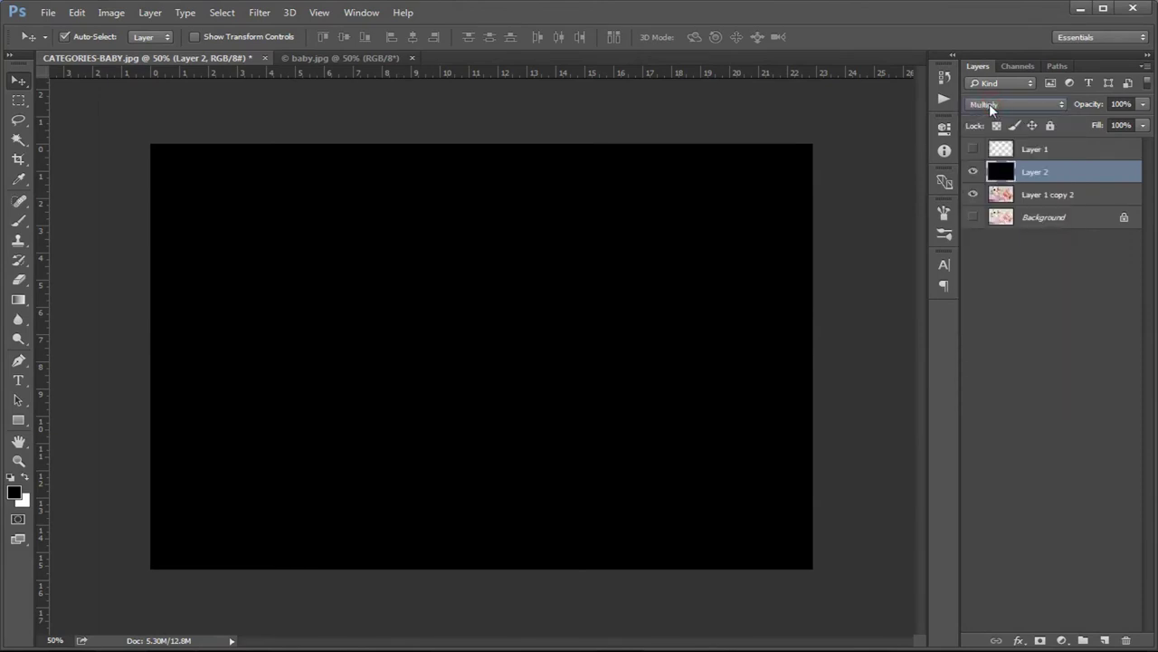
{"action": "scroll", "coordinate": [990, 103], "scroll_direction": "down", "scroll_amount": 1}
{"action": "scroll", "coordinate": [989, 103], "scroll_direction": "down", "scroll_amount": 1}
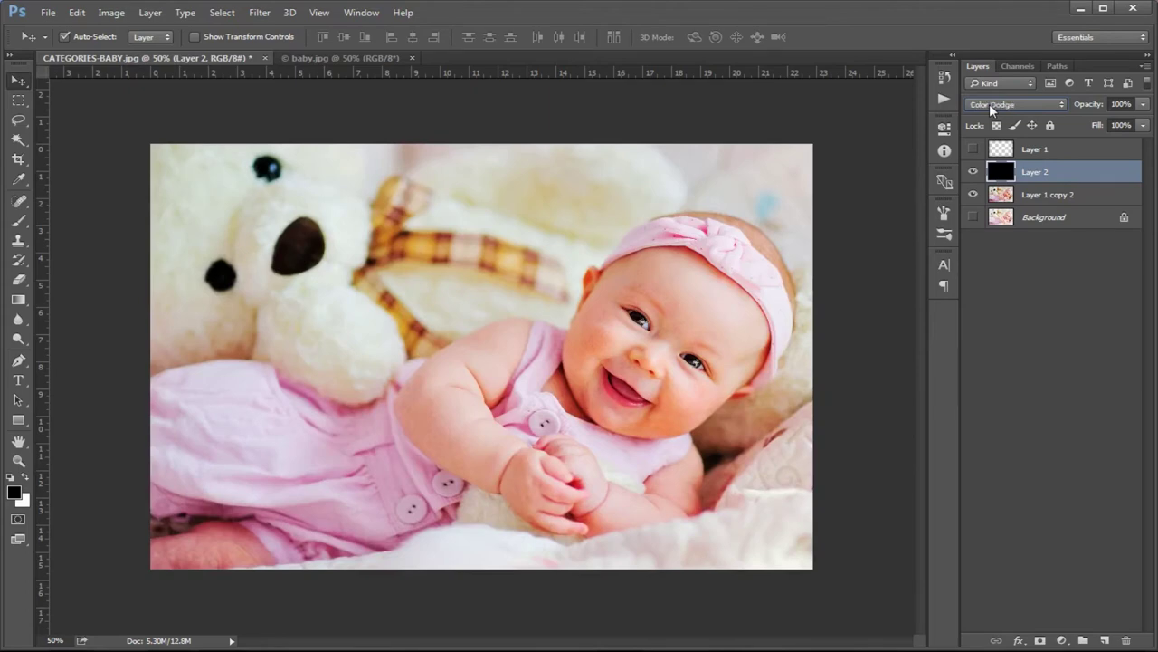
{"action": "scroll", "coordinate": [989, 103], "scroll_direction": "down", "scroll_amount": 1}
{"action": "scroll", "coordinate": [990, 103], "scroll_direction": "down", "scroll_amount": 1}
{"action": "scroll", "coordinate": [989, 104], "scroll_direction": "down", "scroll_amount": 1}
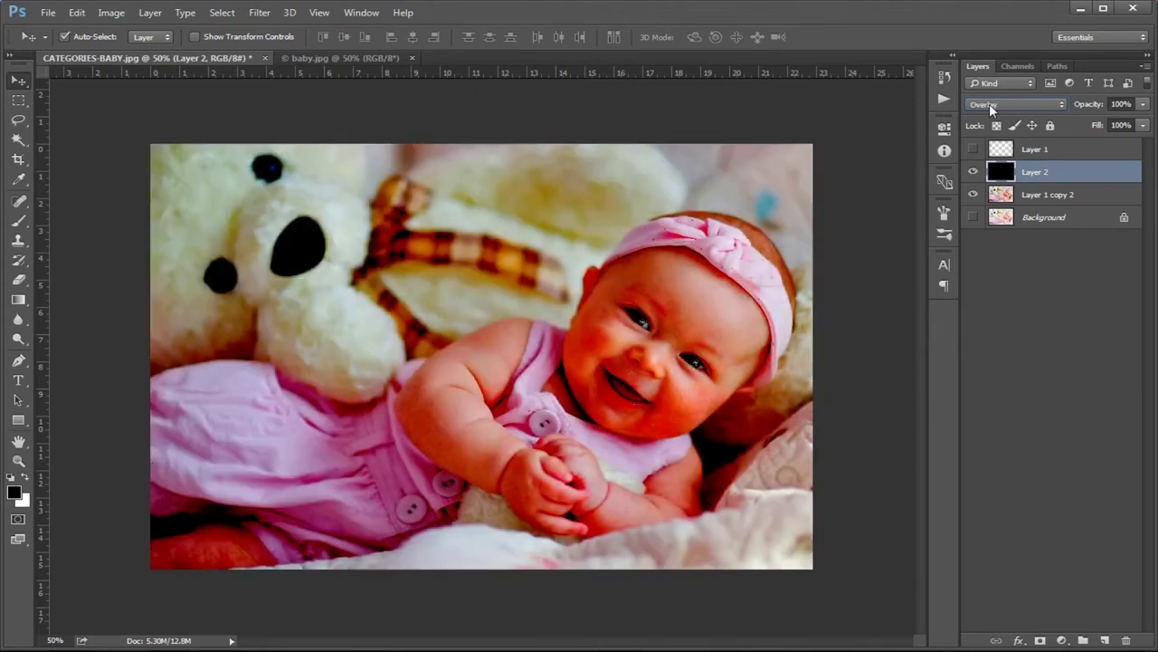
{"action": "scroll", "coordinate": [989, 103], "scroll_direction": "down", "scroll_amount": 1}
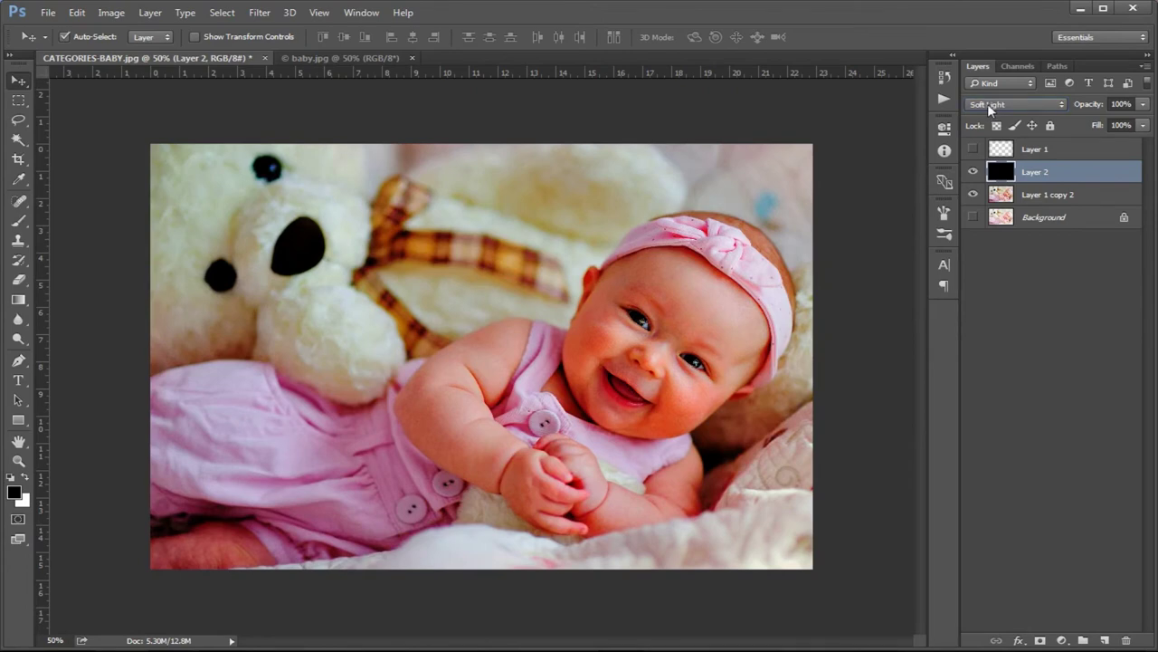
{"action": "left_click", "coordinate": [973, 172]}
Step: Set Layer 2's opacity to 50% and show Layer 1's dark vignette again
{"action": "left_click", "coordinate": [1127, 104]}
{"action": "type", "text": "75"}
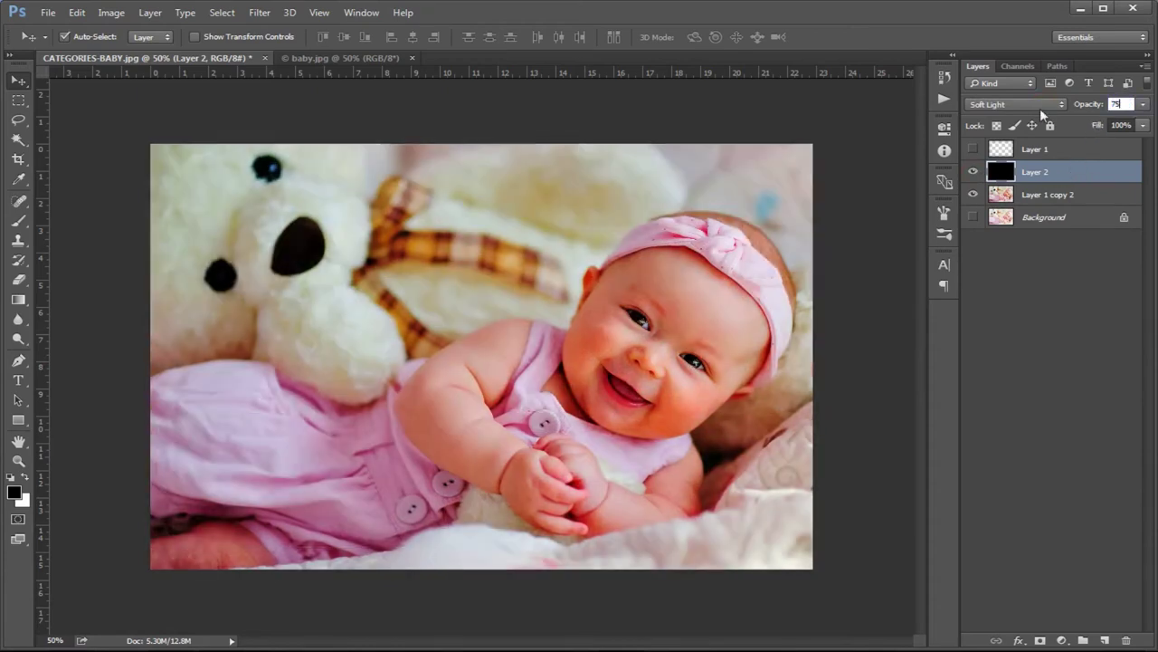
{"action": "key", "text": "Return"}
{"action": "key", "text": "5"}
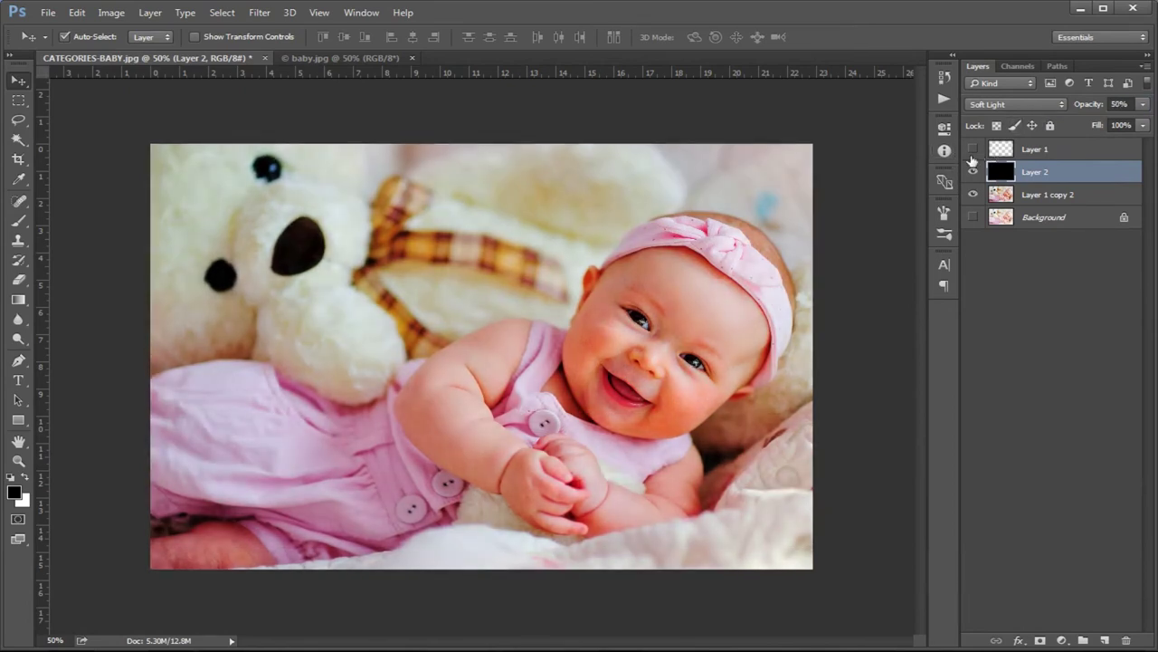
{"action": "left_click", "coordinate": [972, 150]}
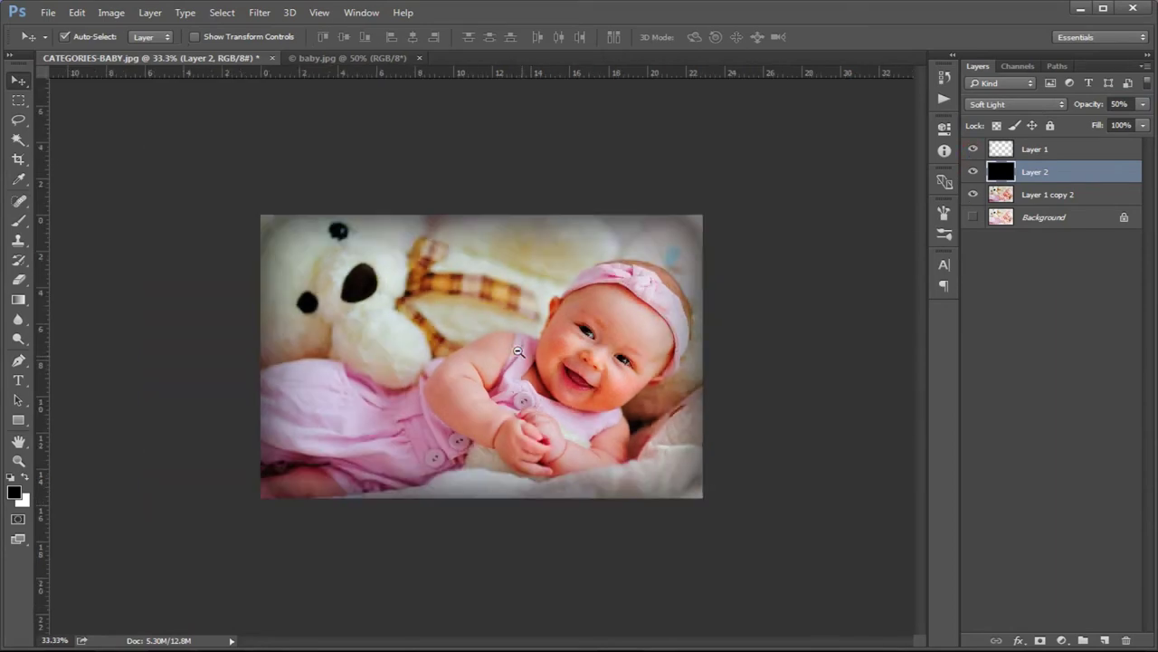
{"action": "left_click", "coordinate": [518, 349], "text": "ctrl+alt"}
{"action": "left_click", "coordinate": [498, 352], "text": "ctrl"}
Step: Crop outward at the top, right and bottom to widen the canvas toward a square
{"action": "key", "text": "c"}
{"action": "left_click_drag", "start_coordinate": [485, 206], "coordinate": [485, 182]}
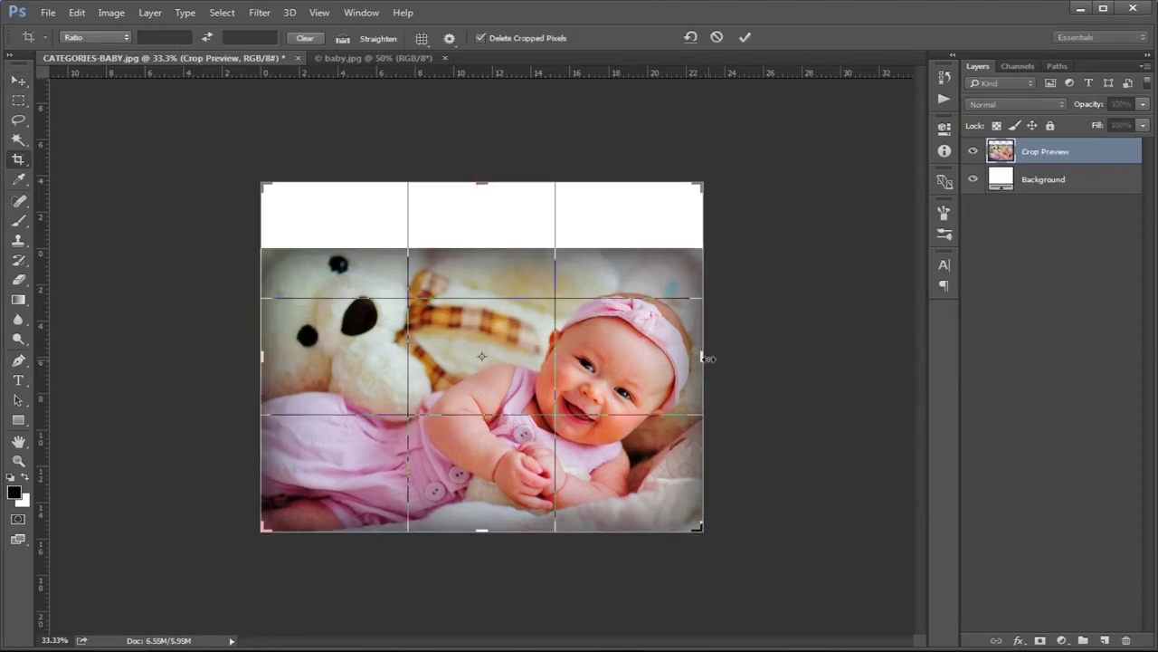
{"action": "mouse_move", "coordinate": [704, 357]}
{"action": "left_mouse_down"}
{"action": "mouse_move", "coordinate": [745, 358]}
{"action": "mouse_move", "coordinate": [729, 358]}
{"action": "left_mouse_up"}
{"action": "left_click_drag", "start_coordinate": [481, 527], "coordinate": [484, 553]}
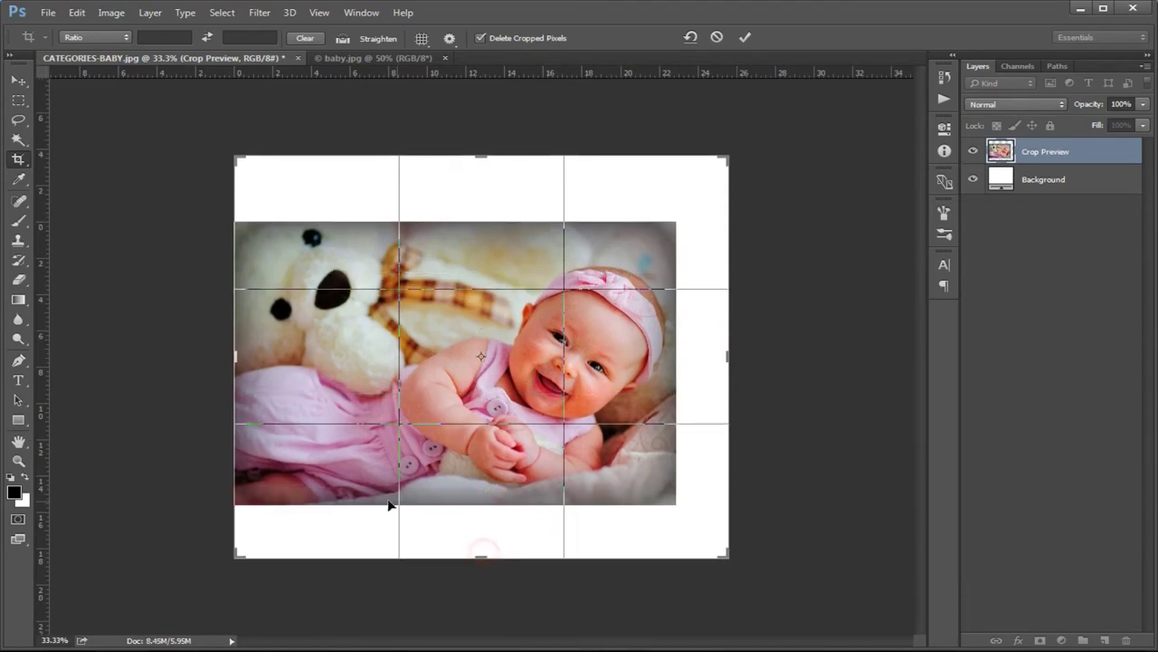
{"action": "key", "text": "Return"}
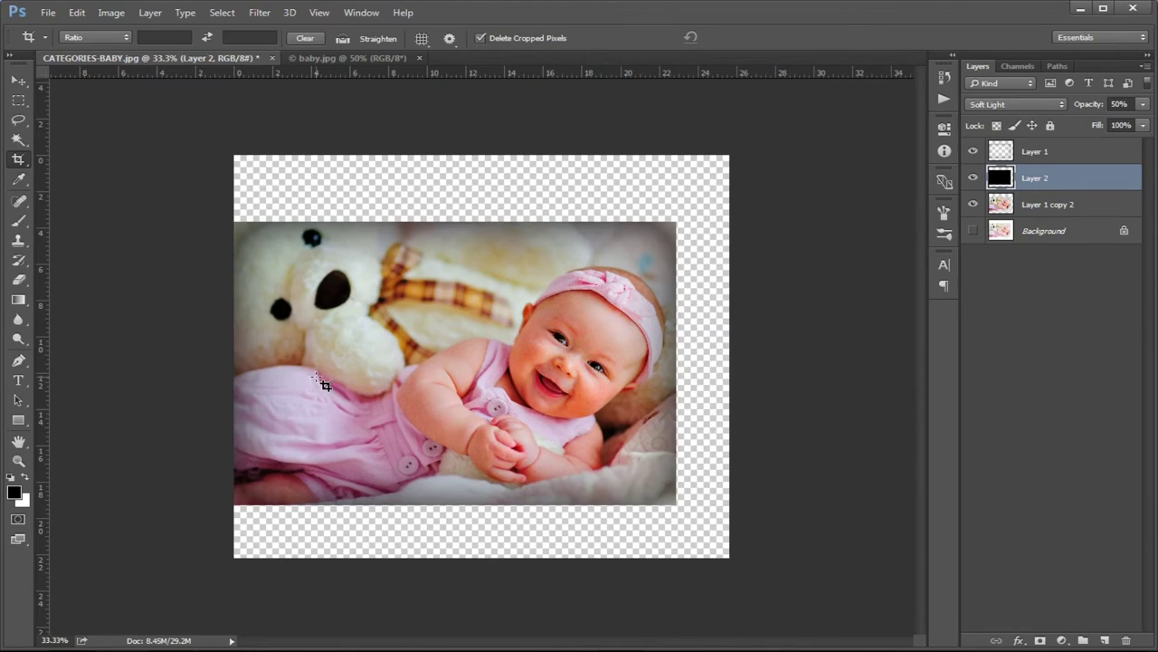
Step: Select Layer 1, Layer 2 and Layer 1 copy 2 together and commit a Free Transform
{"action": "left_click", "coordinate": [1075, 201]}
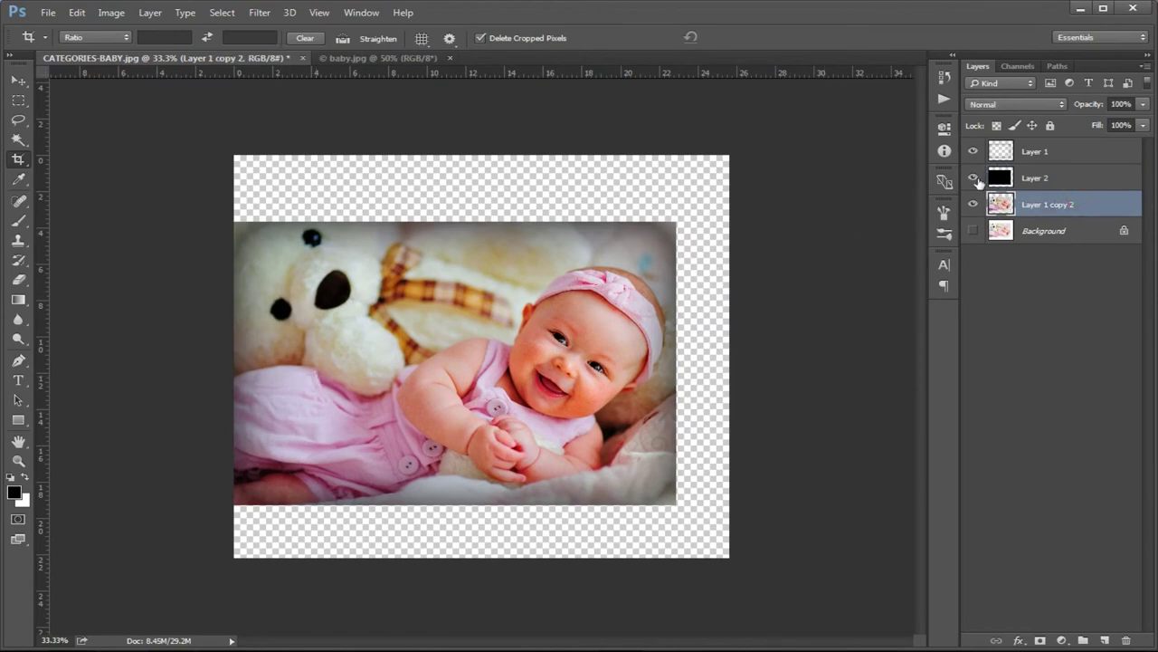
{"action": "left_click", "coordinate": [1047, 156], "text": "shift"}
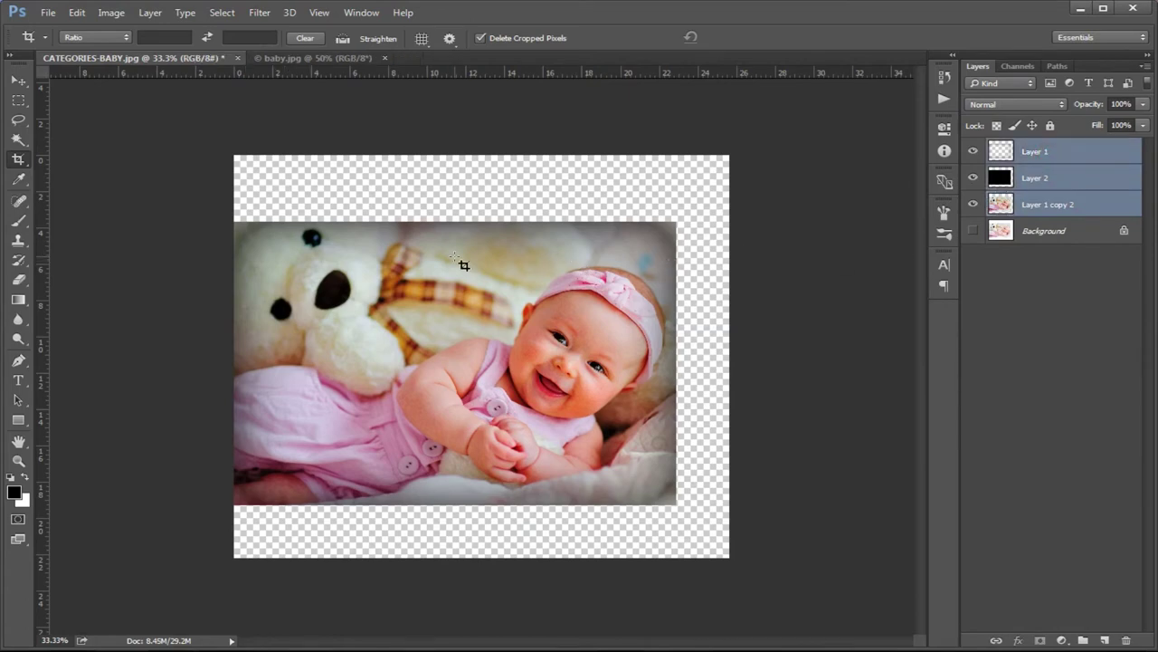
{"action": "left_click", "coordinate": [19, 99]}
{"action": "left_click", "coordinate": [19, 81]}
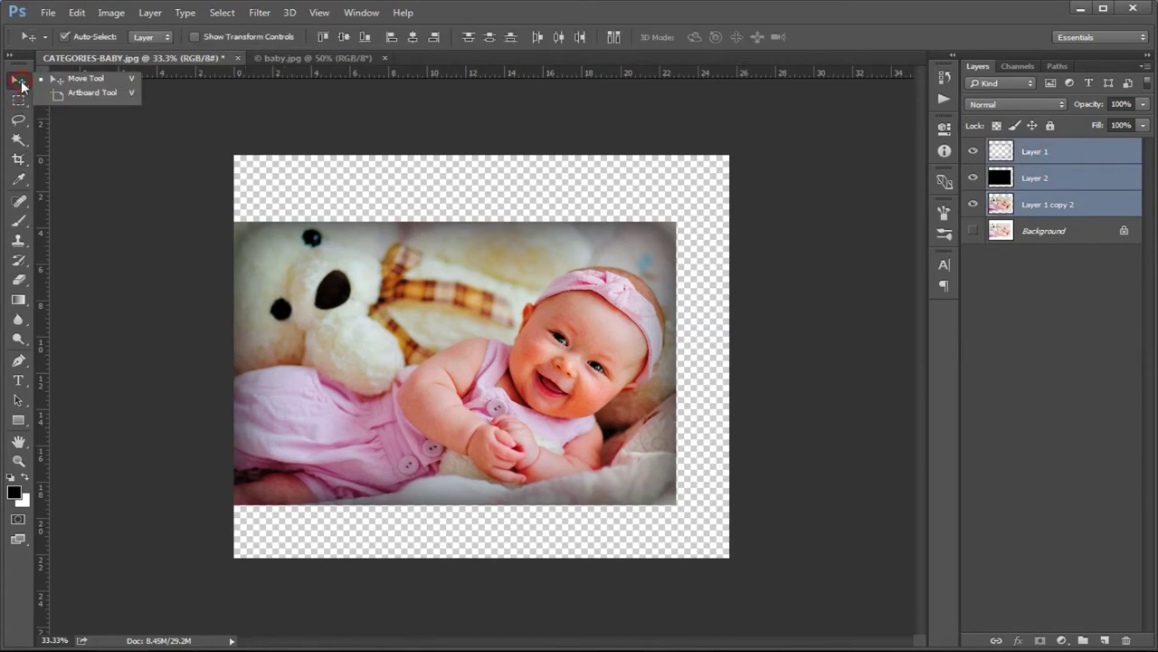
{"action": "left_click", "coordinate": [19, 98]}
{"action": "right_click", "coordinate": [380, 232]}
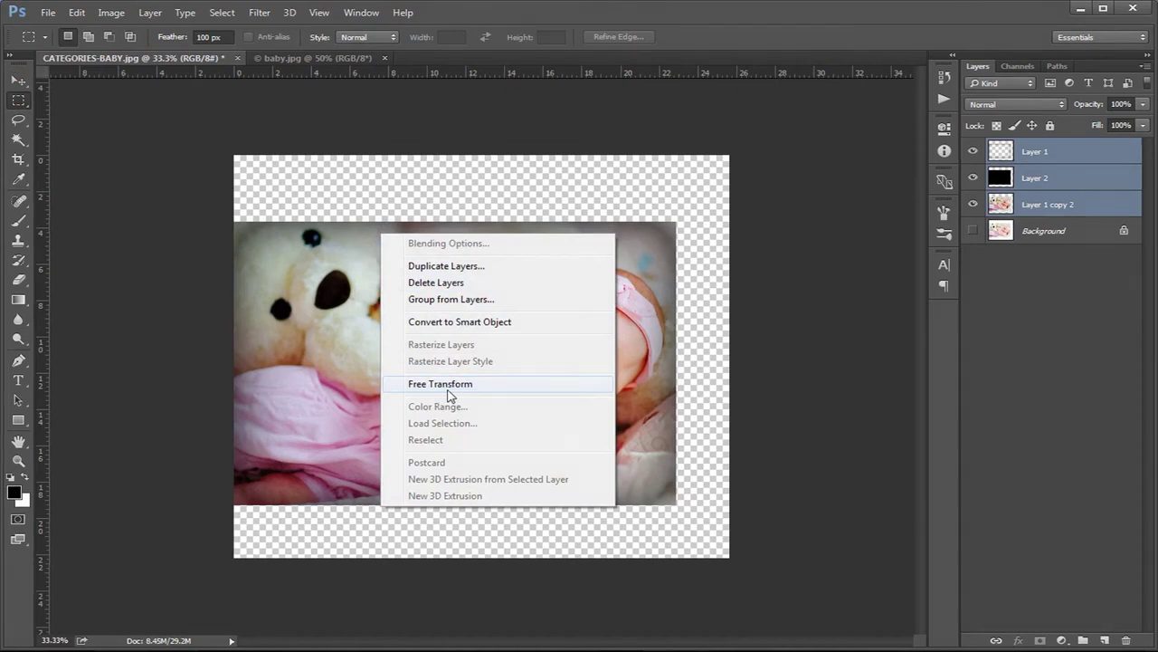
{"action": "left_click", "coordinate": [443, 385]}
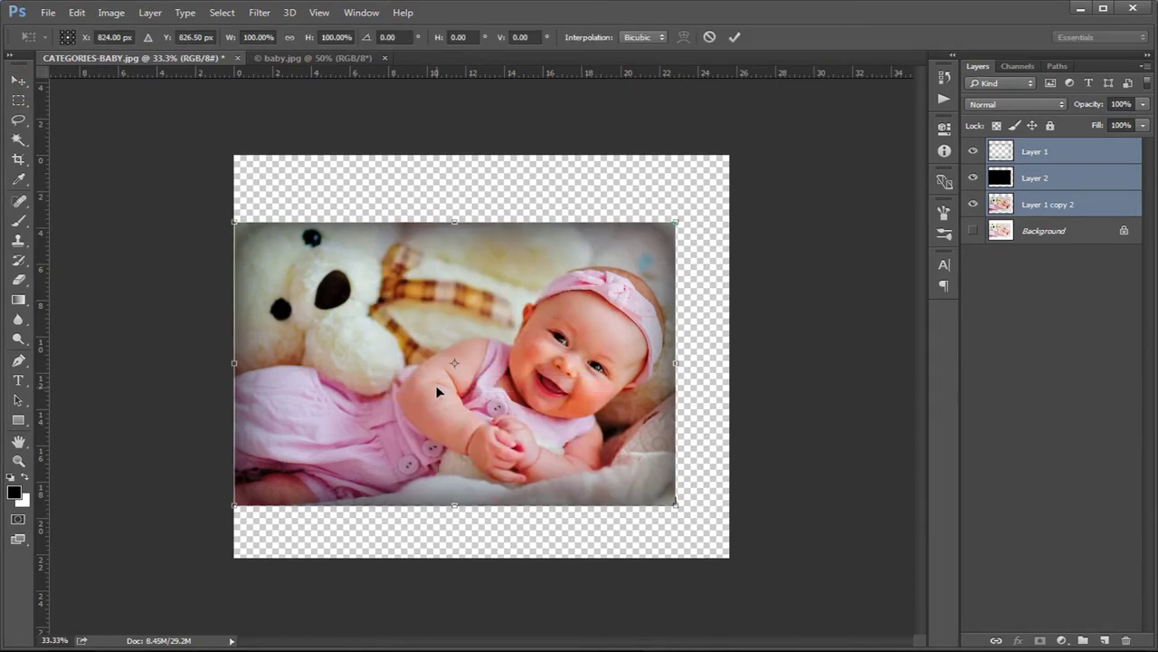
{"action": "key", "text": "Return"}
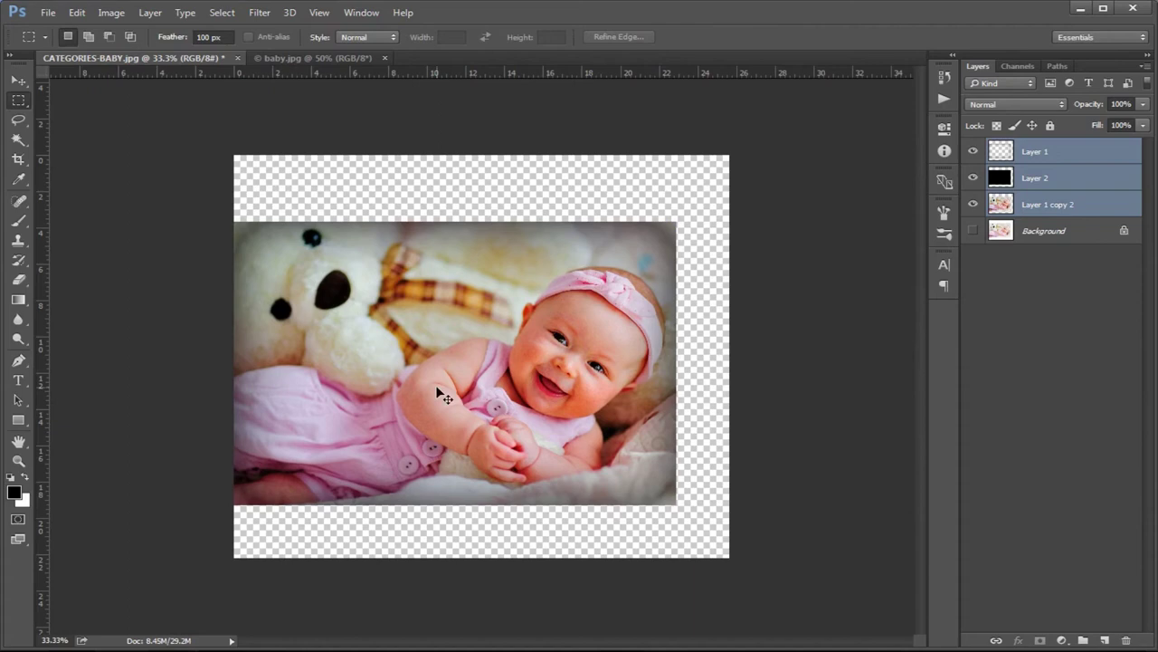
Step: Scale the three photo layers up from the top-right and bottom-right corners
{"action": "key", "text": "ctrl+t"}
{"action": "mouse_move", "coordinate": [676, 221]}
{"action": "left_mouse_down"}
{"action": "mouse_move", "coordinate": [737, 170]}
{"action": "mouse_move", "coordinate": [785, 154]}
{"action": "left_mouse_up"}
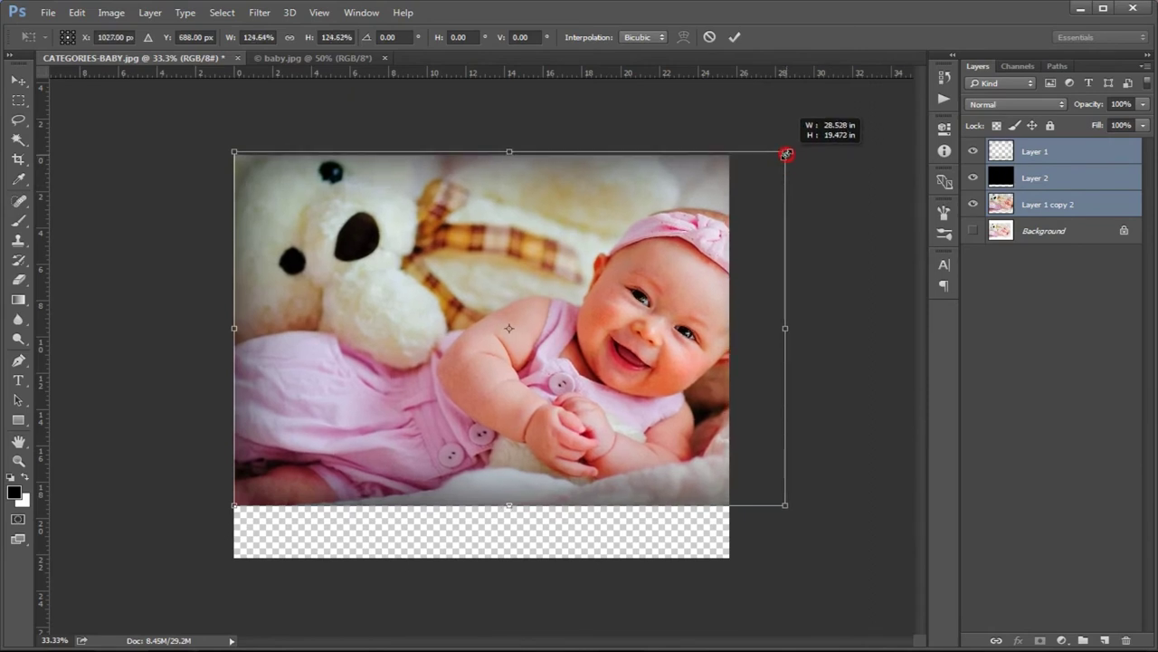
{"action": "left_click_drag", "start_coordinate": [786, 154], "coordinate": [785, 151]}
{"action": "left_click_drag", "start_coordinate": [785, 505], "coordinate": [869, 575]}
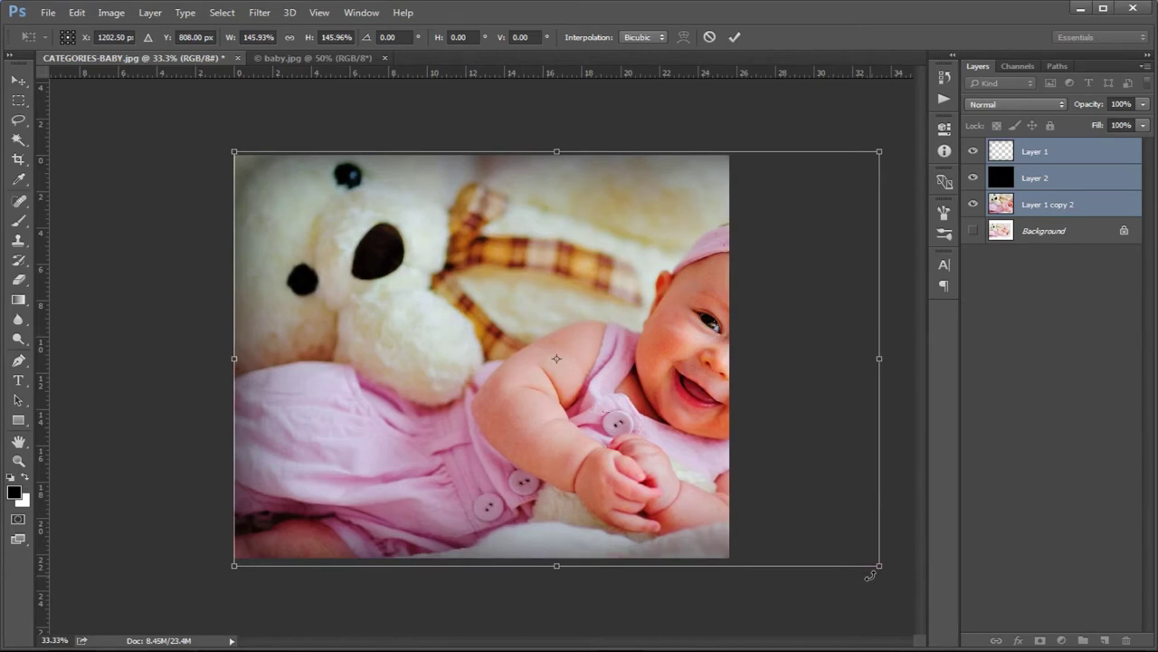
{"action": "key", "text": "Return"}
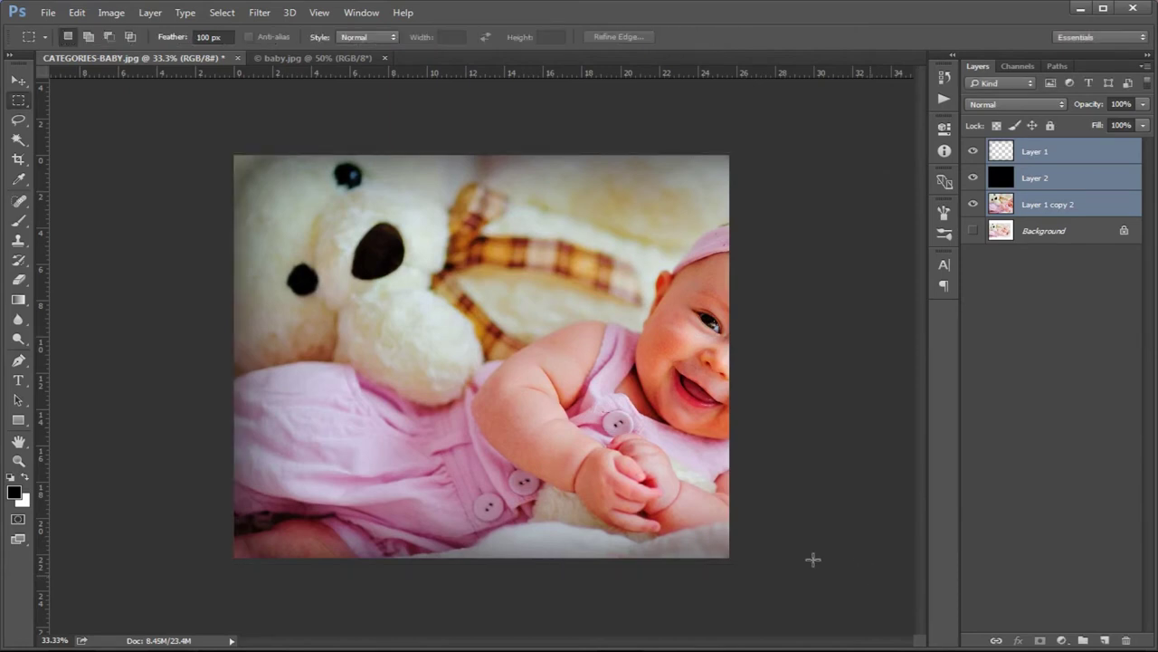
Step: Shift the photo layers left and scale them to about 99% to fill the canvas
{"action": "key", "text": "ctrl+t"}
{"action": "left_click_drag", "start_coordinate": [687, 495], "coordinate": [620, 490]}
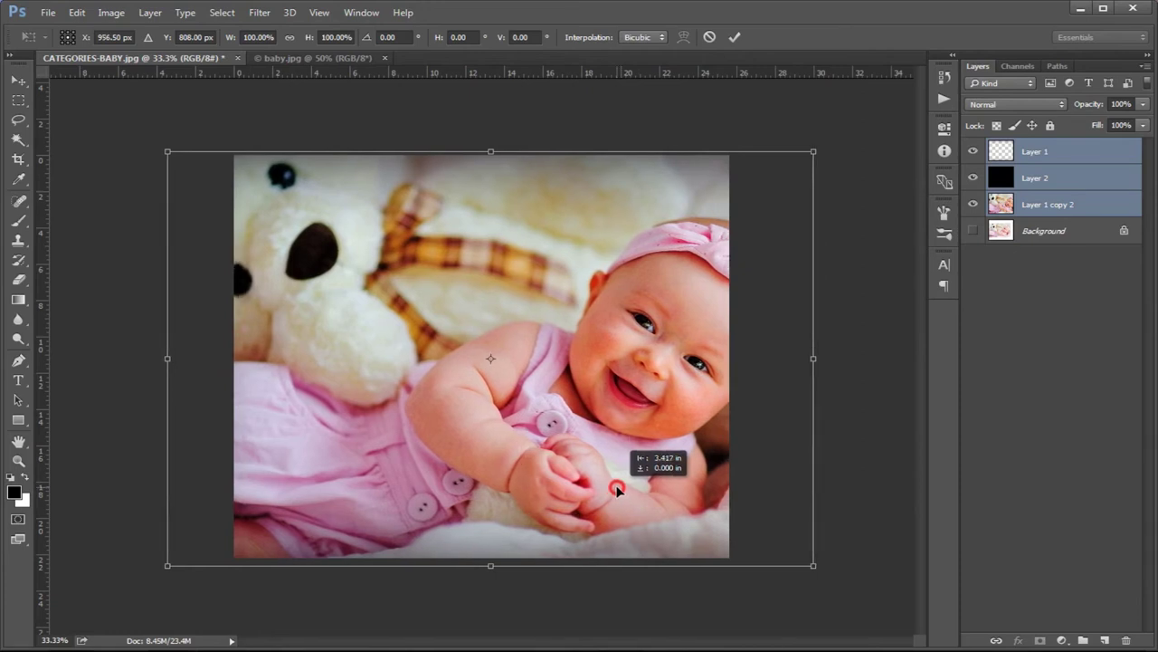
{"action": "left_click_drag", "start_coordinate": [621, 485], "coordinate": [613, 486]}
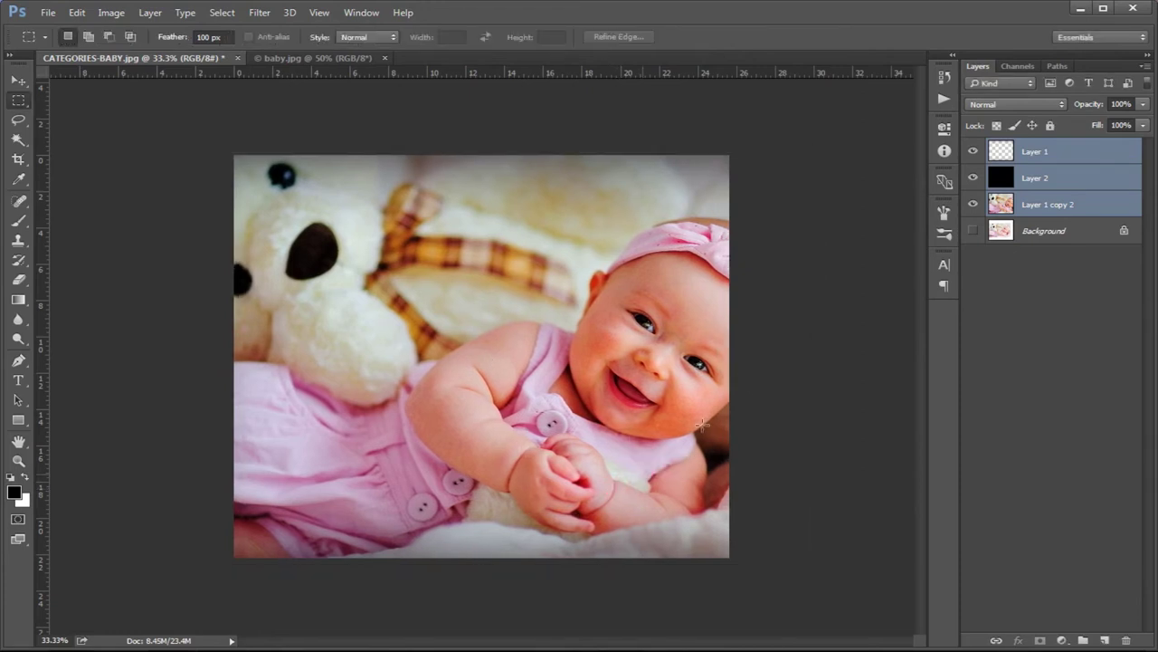
{"action": "left_click_drag", "start_coordinate": [814, 152], "coordinate": [809, 151]}
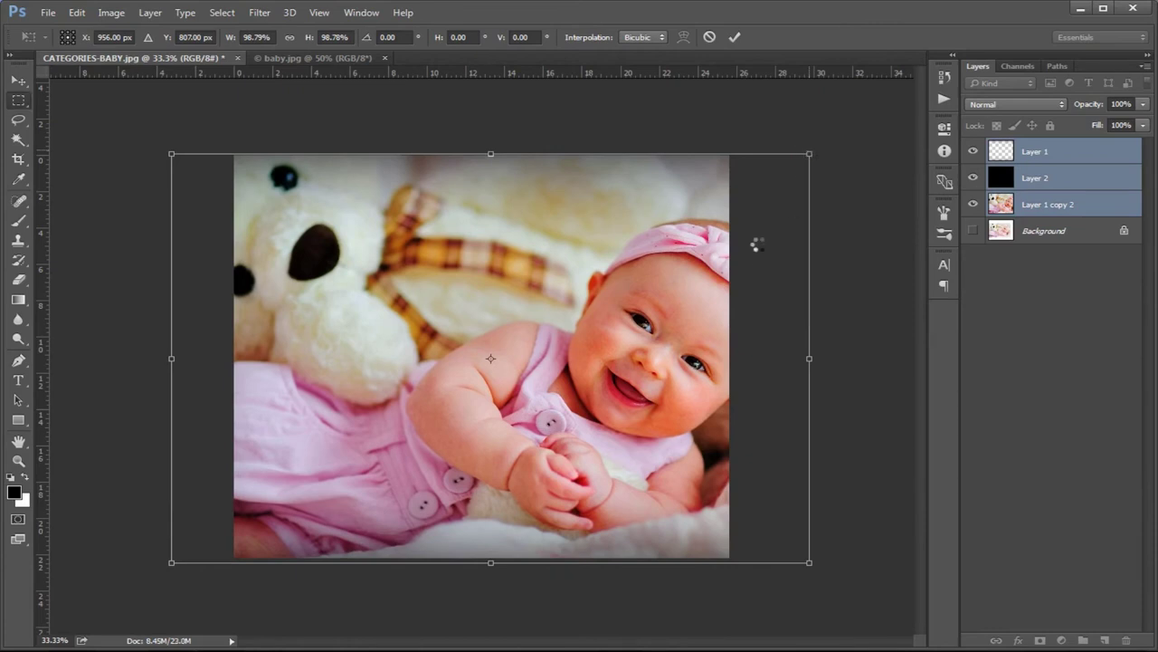
{"action": "key", "text": "Return"}
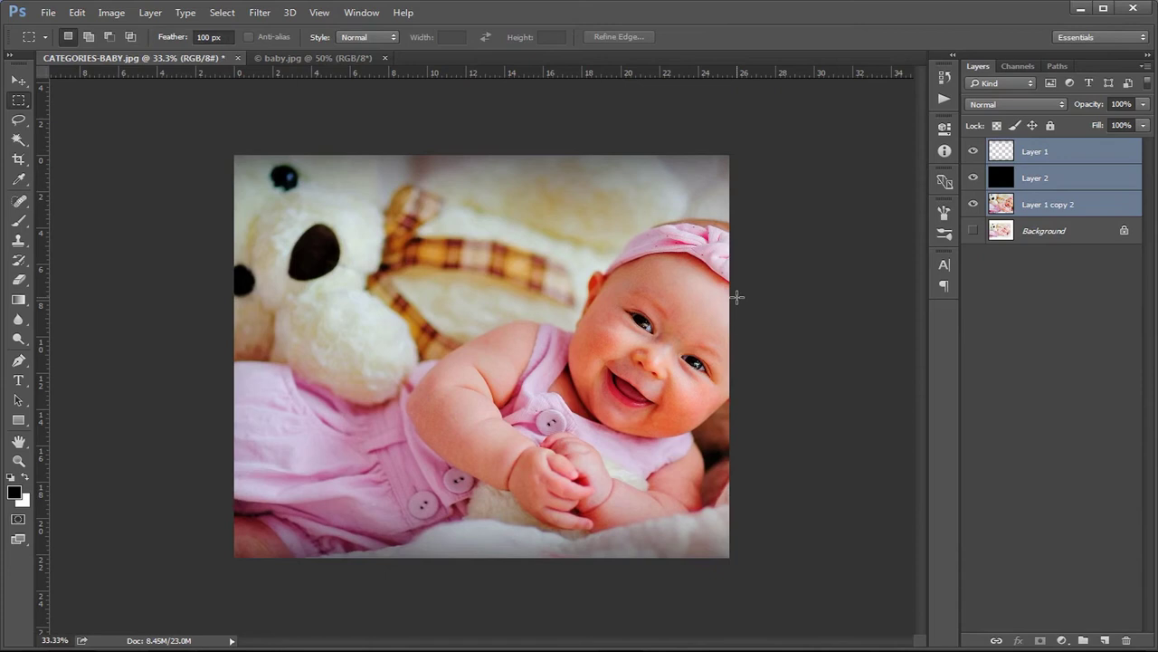
Step: Narrow Layer 1 with a transform, then drag it to the trash to delete it
{"action": "key", "text": "v"}
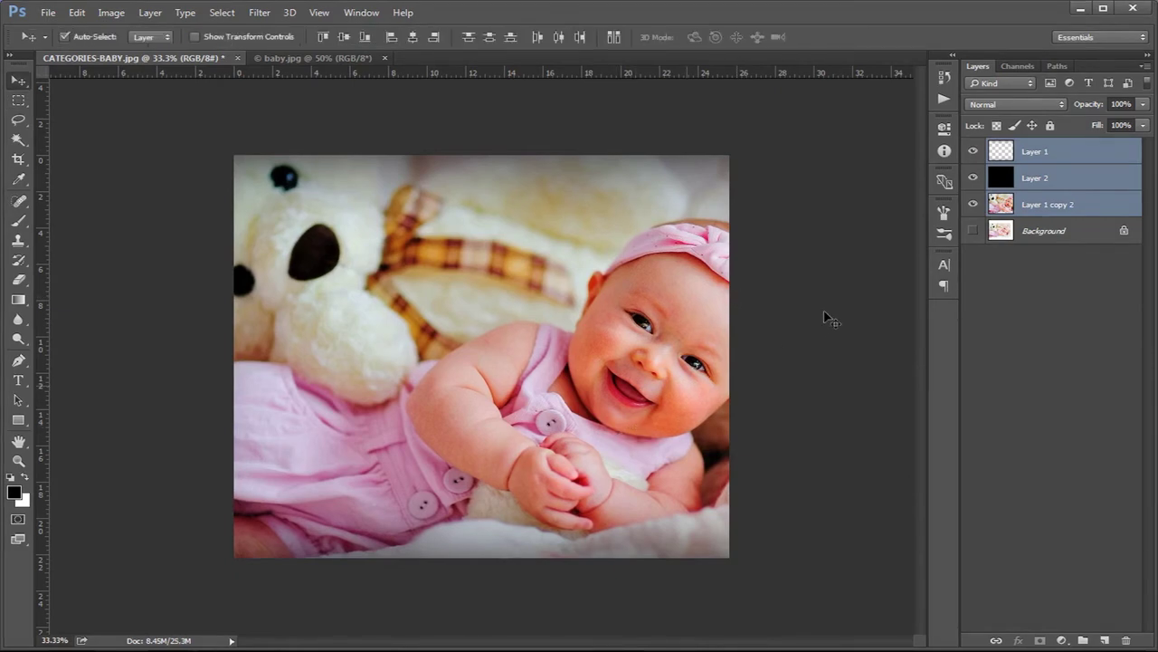
{"action": "left_click", "coordinate": [1035, 207]}
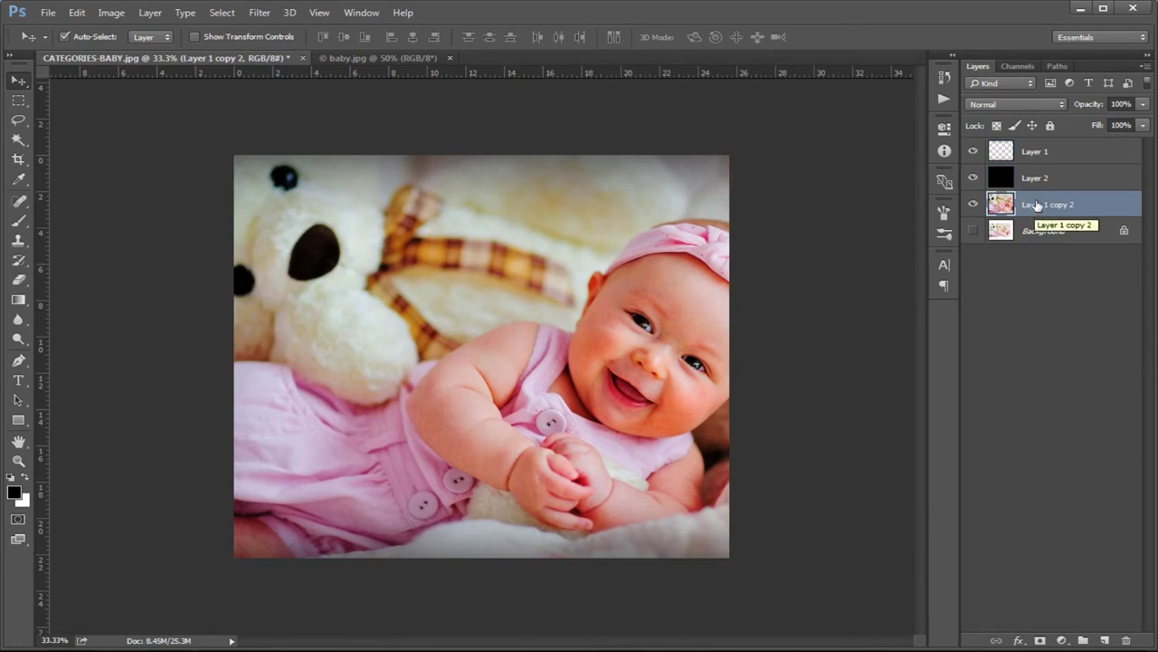
{"action": "left_click", "coordinate": [1029, 154]}
{"action": "key", "text": "ctrl+t"}
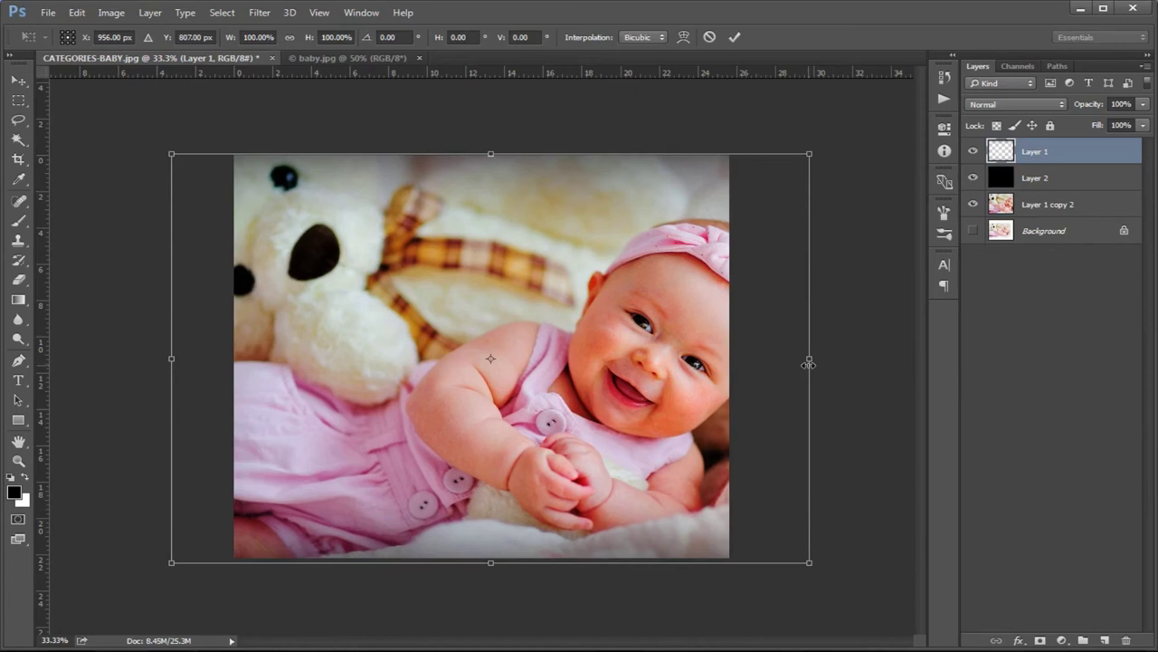
{"action": "left_click_drag", "start_coordinate": [808, 365], "coordinate": [730, 362]}
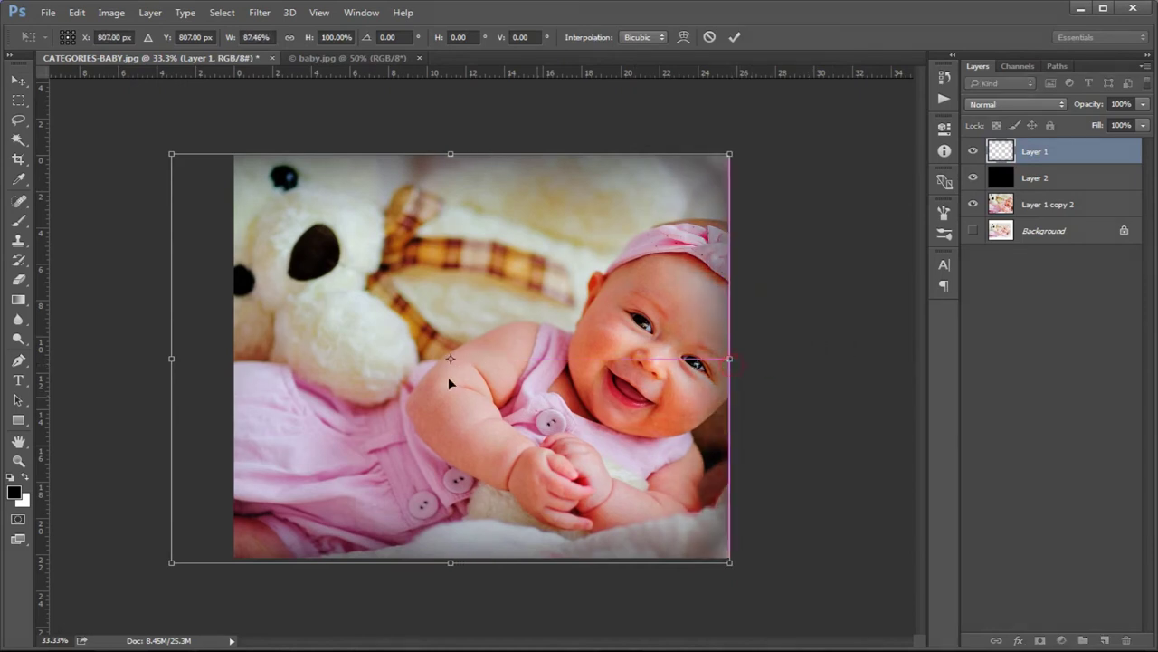
{"action": "left_click_drag", "start_coordinate": [163, 363], "coordinate": [234, 362]}
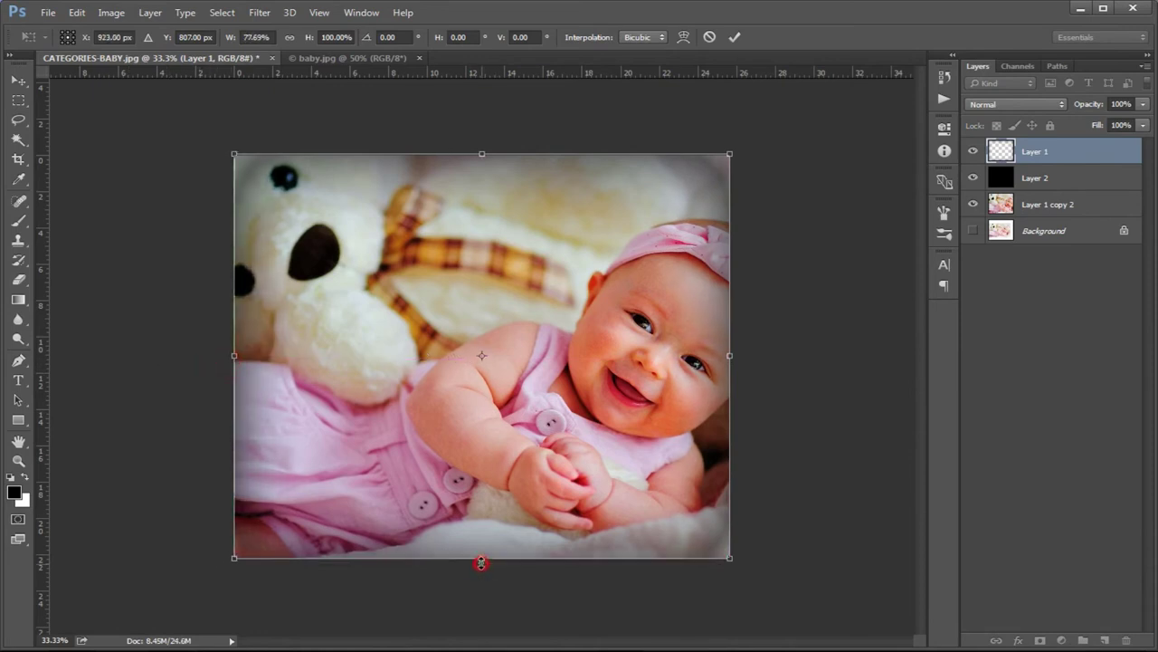
{"action": "left_click_drag", "start_coordinate": [481, 562], "coordinate": [482, 558]}
{"action": "key", "text": "Return"}
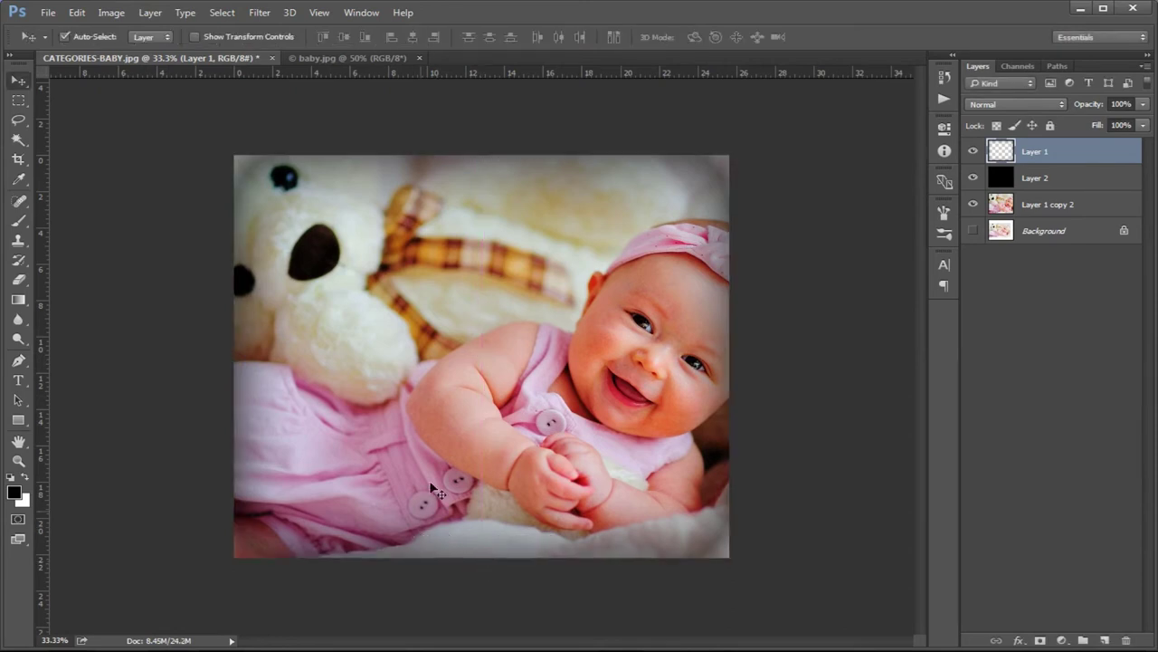
{"action": "left_click_drag", "start_coordinate": [1080, 156], "coordinate": [1127, 640]}
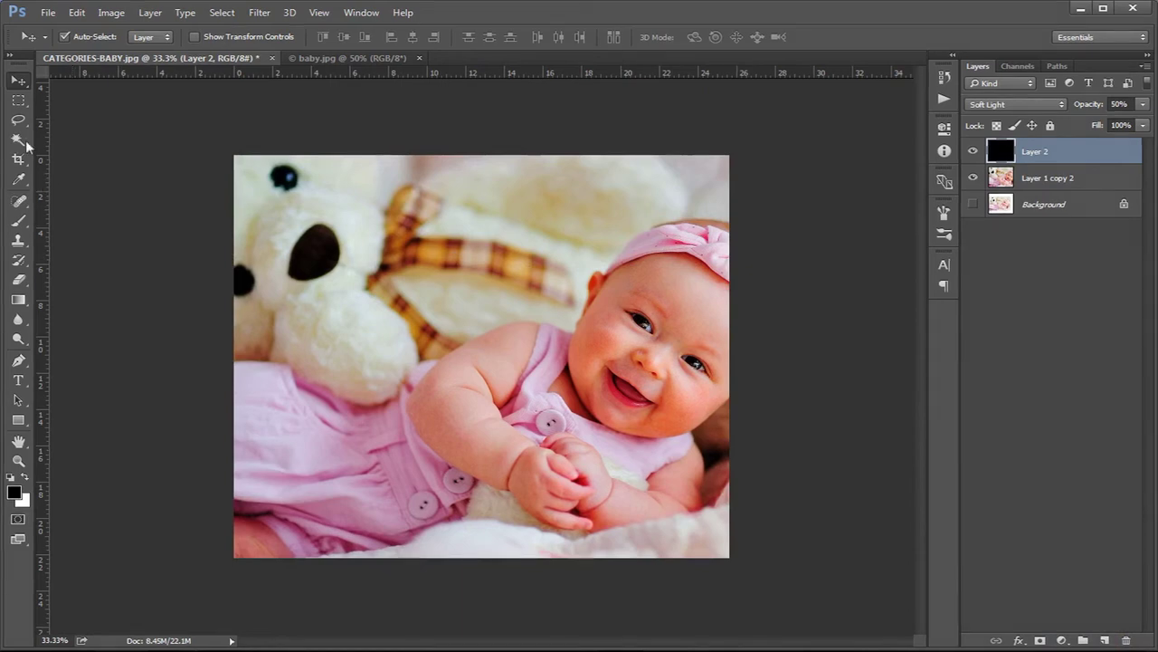
Step: Add a new Layer 3 and draw a feathered rectangular selection around the photo
{"action": "left_click", "coordinate": [18, 99]}
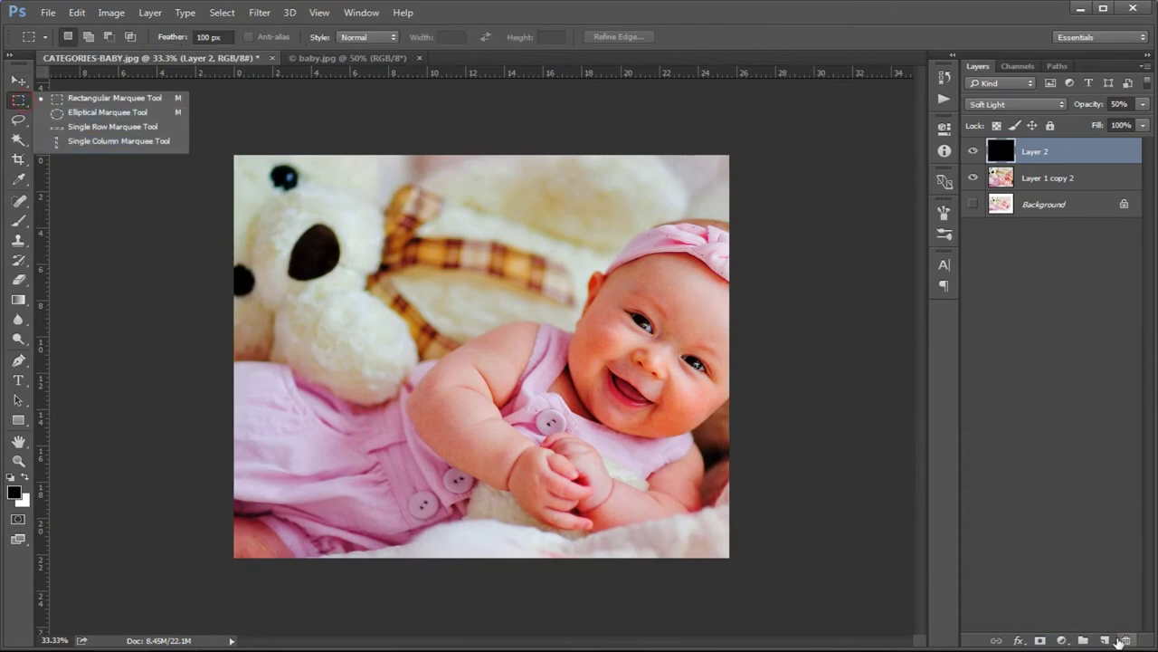
{"action": "left_click", "coordinate": [1104, 640]}
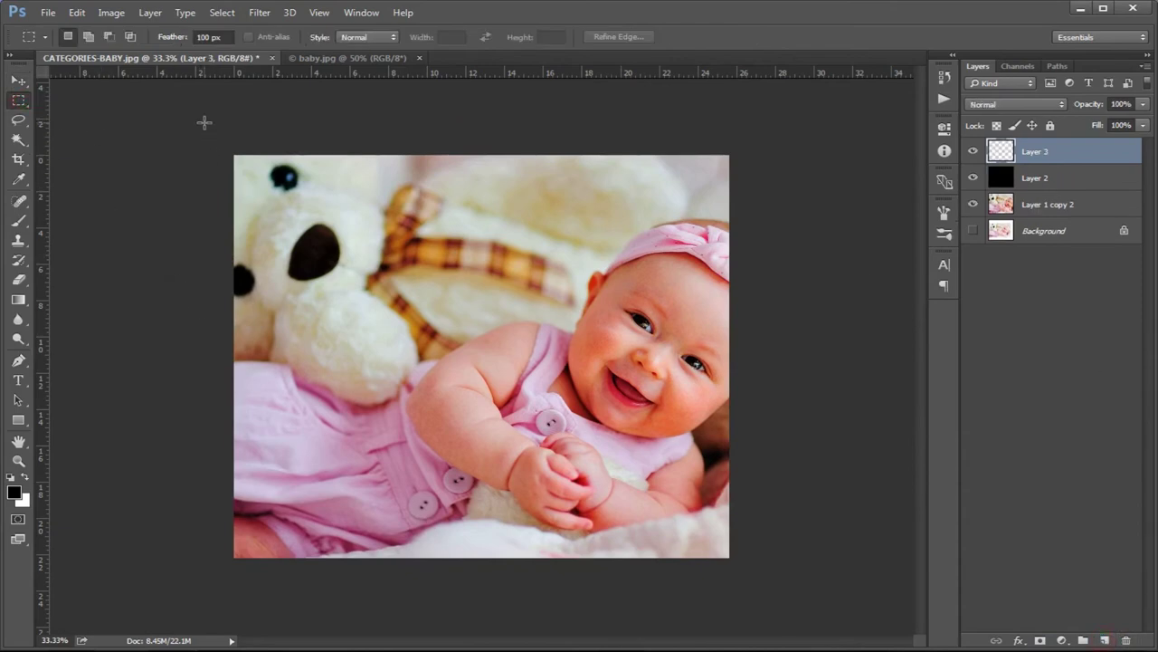
{"action": "left_click_drag", "start_coordinate": [205, 121], "coordinate": [796, 600]}
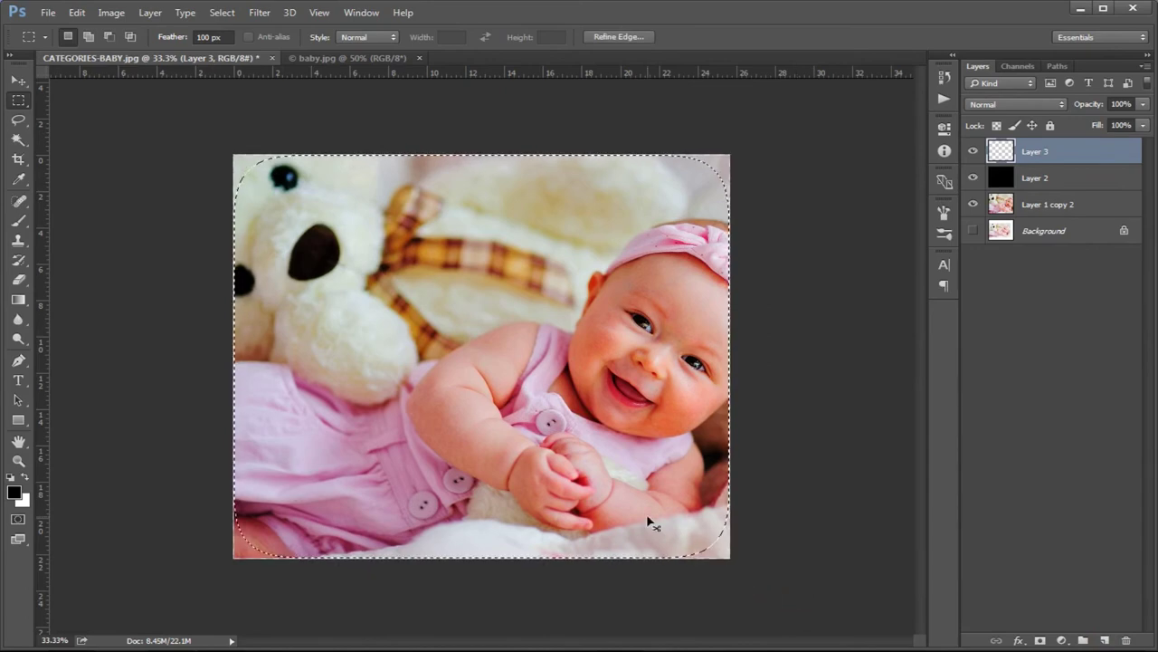
Step: Stroke the selection with a 5 px black line, centered on the edge
{"action": "right_click", "coordinate": [418, 264]}
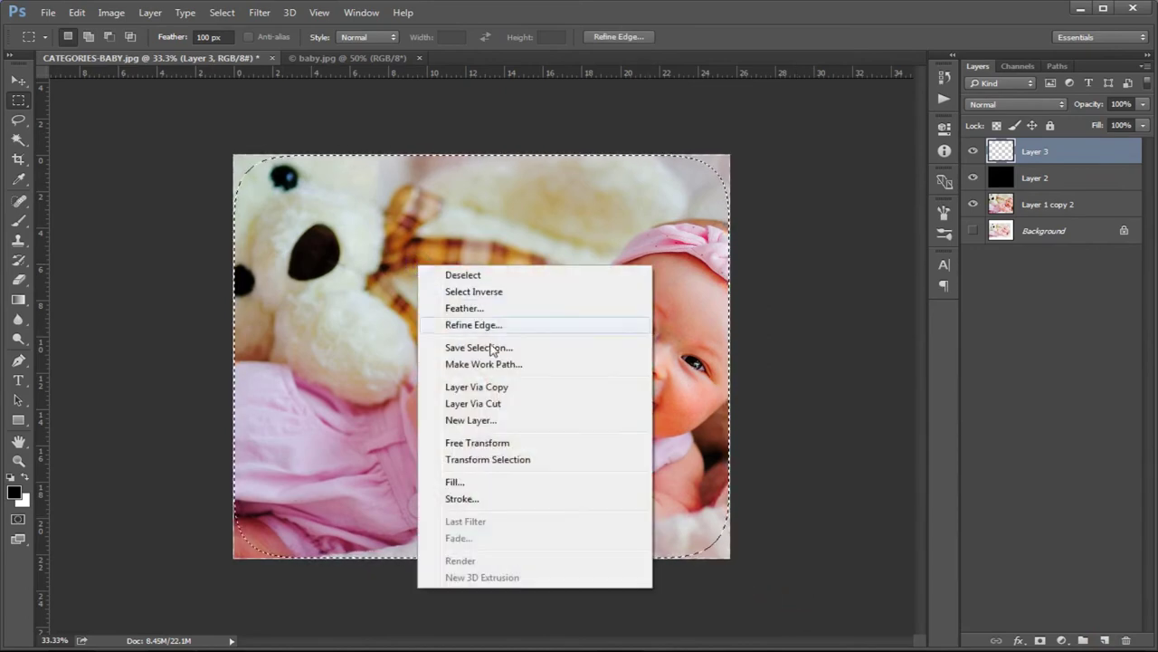
{"action": "left_click", "coordinate": [461, 499]}
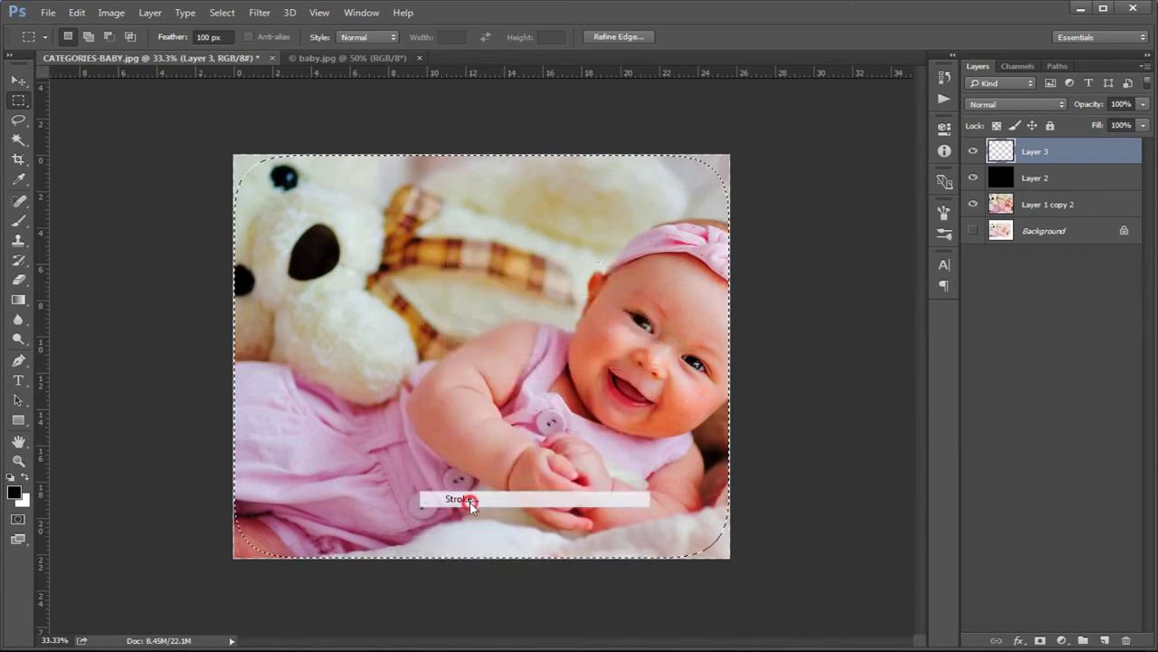
{"action": "left_click_drag", "start_coordinate": [557, 138], "coordinate": [800, 194]}
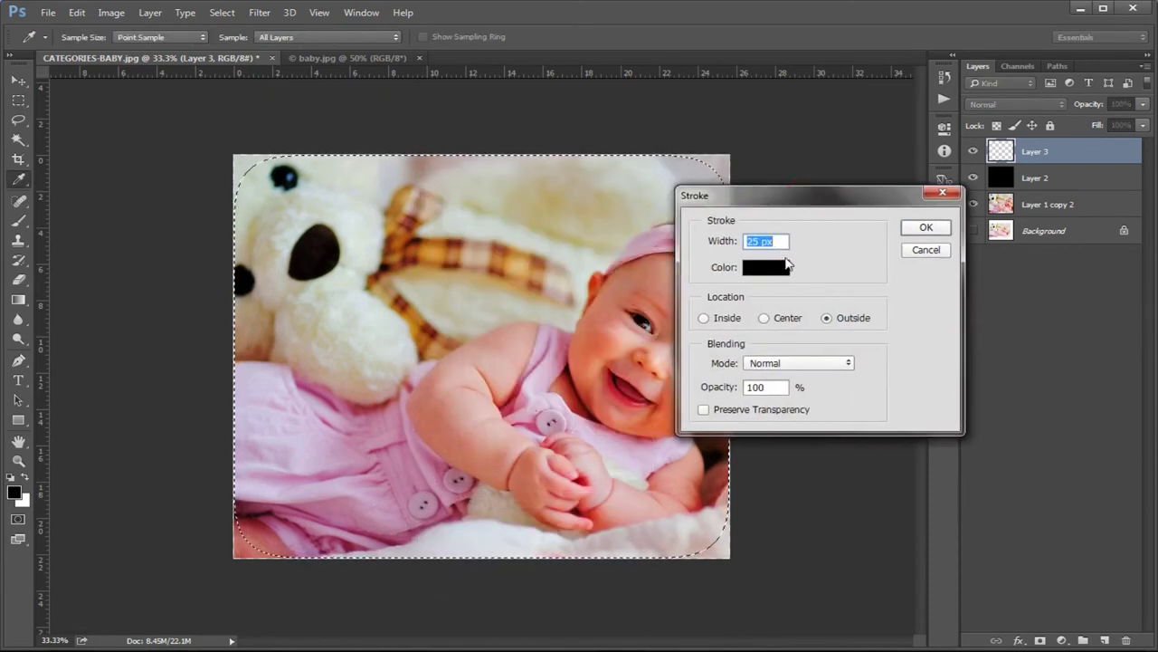
{"action": "type", "text": "5"}
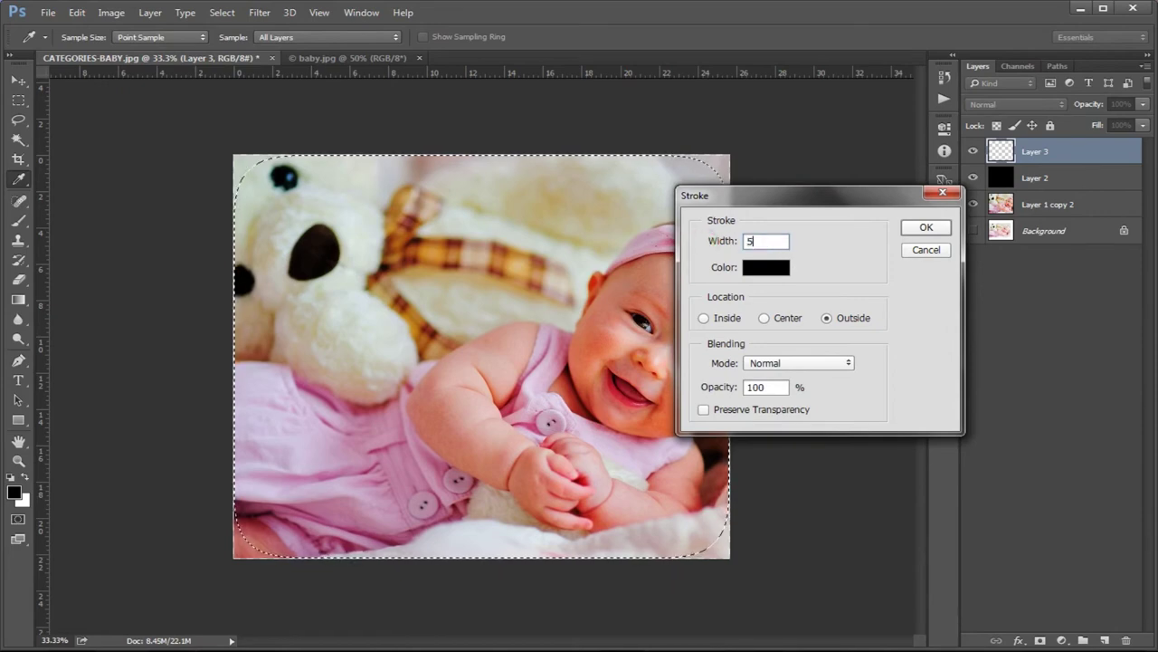
{"action": "left_click", "coordinate": [778, 318]}
{"action": "left_click", "coordinate": [927, 228]}
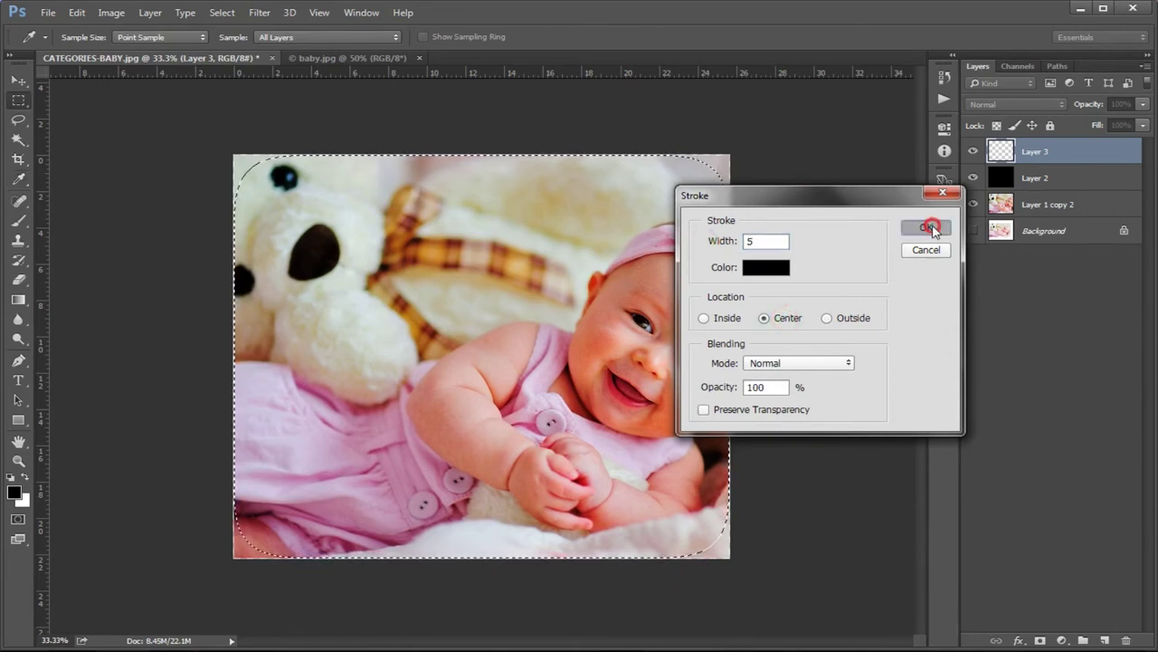
{"action": "key", "text": "m"}
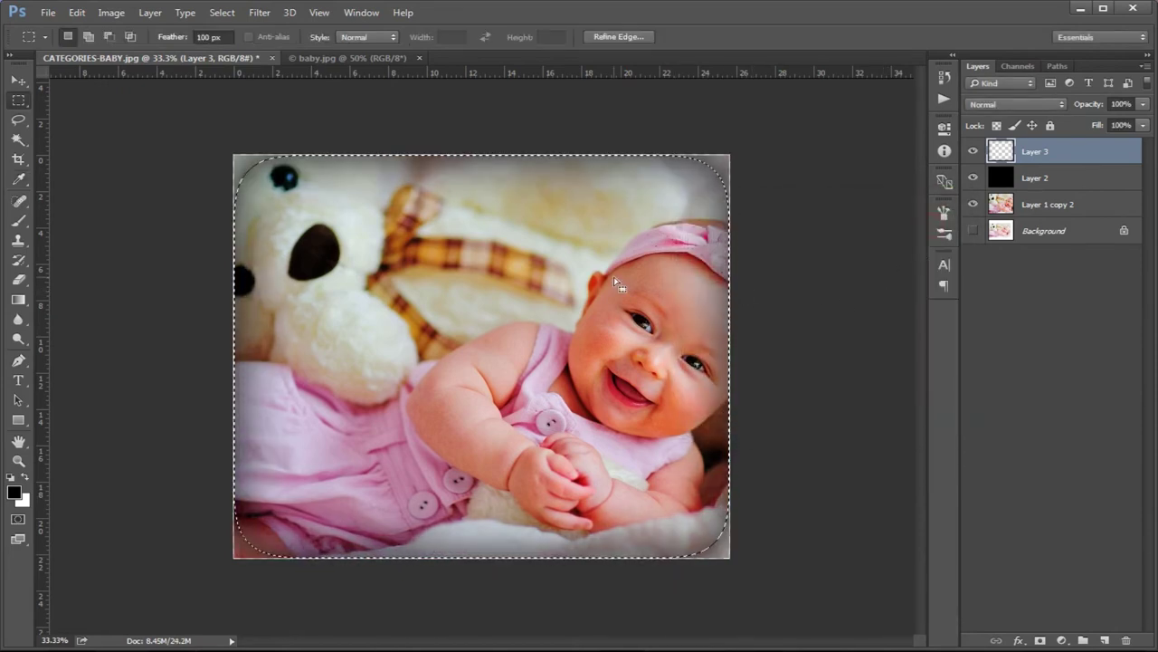
Step: Preview the stroke by deselecting and reselecting, then clear the selection
{"action": "key", "text": "ctrl+d"}
{"action": "key", "text": "ctrl+shift+d"}
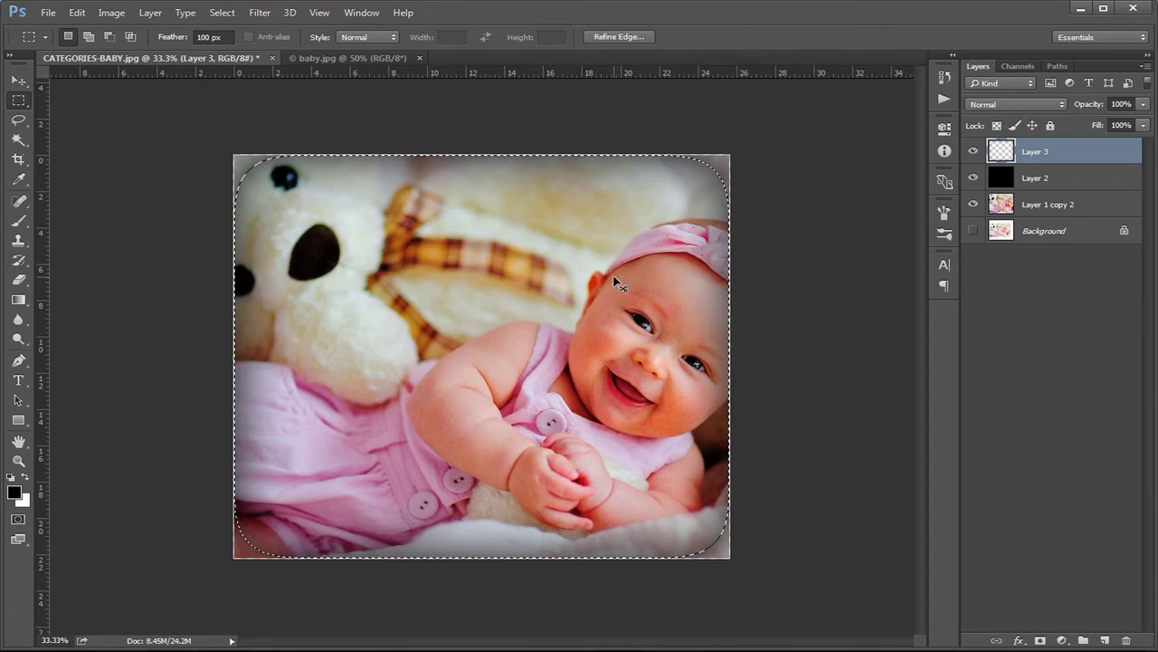
{"action": "right_click", "coordinate": [498, 226]}
{"action": "left_click", "coordinate": [513, 237]}
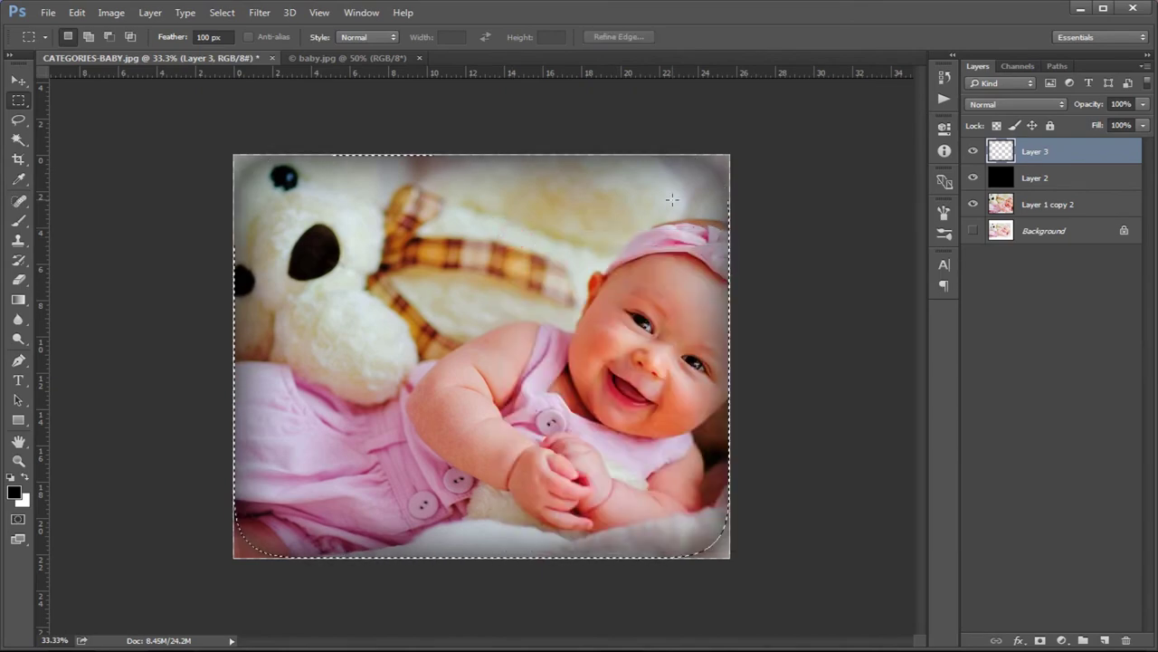
Step: Duplicate Layer 3 to create a Layer 3 copy
{"action": "key", "text": "ctrl+minus"}
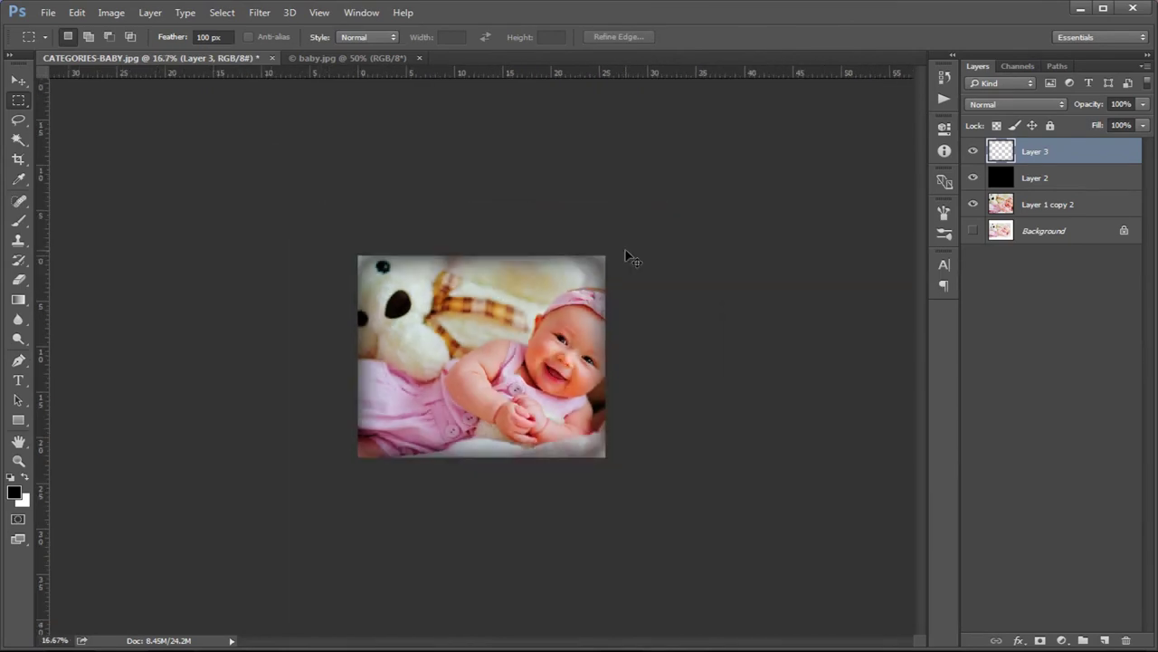
{"action": "left_click", "coordinate": [569, 298]}
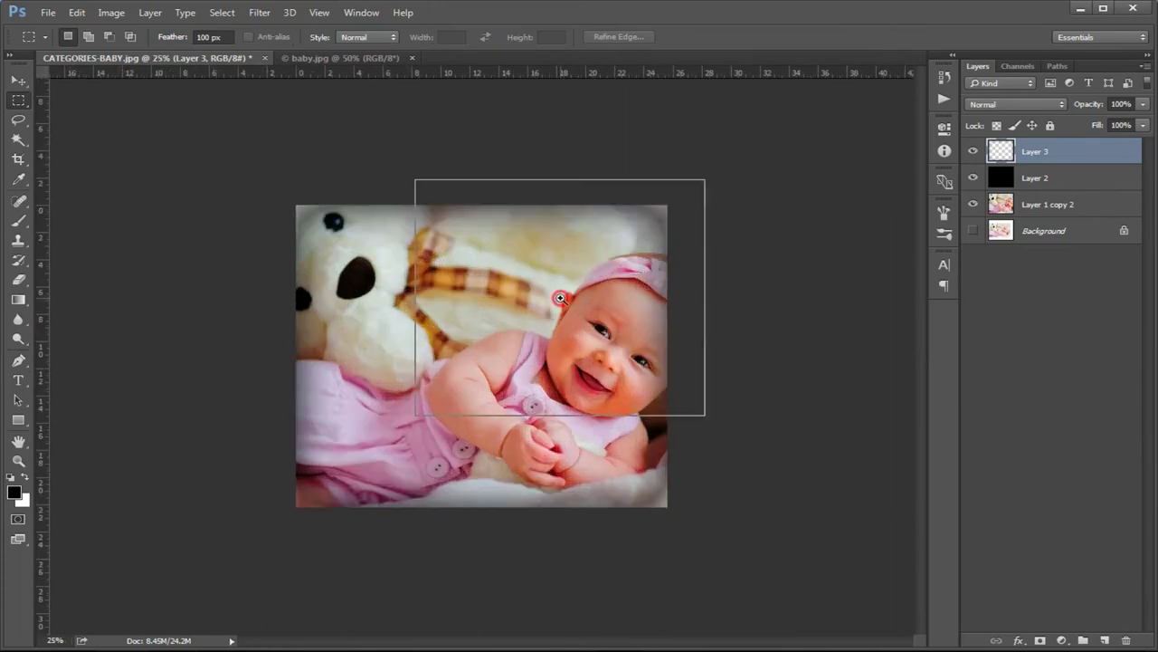
{"action": "left_click", "coordinate": [630, 291]}
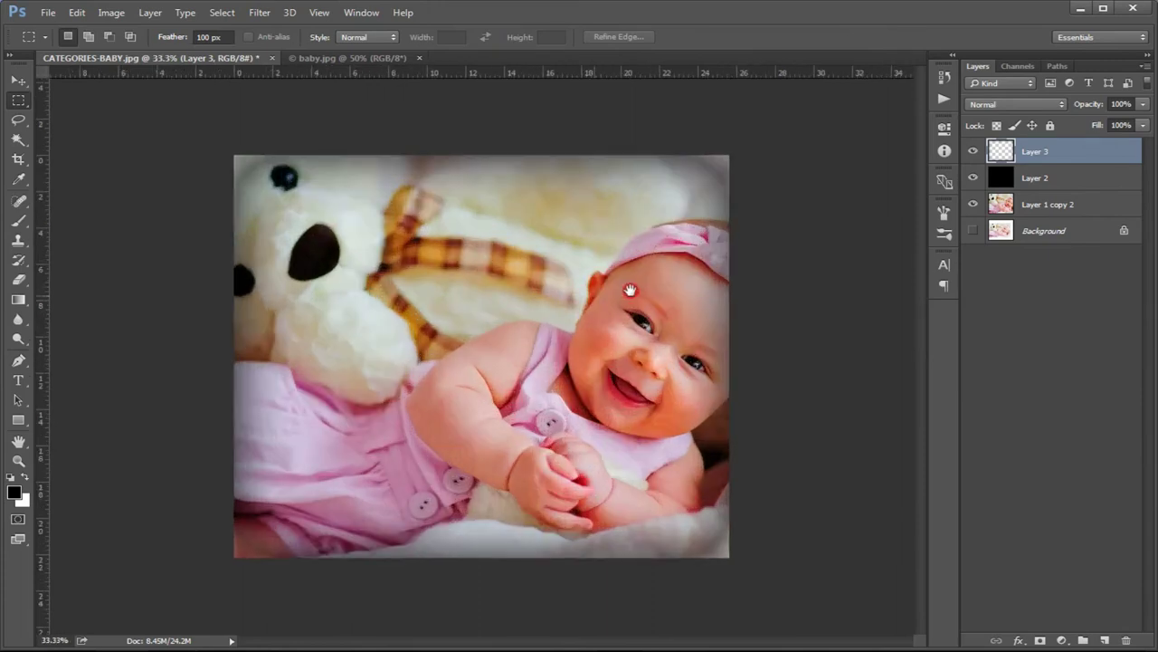
{"action": "left_click", "coordinate": [579, 298]}
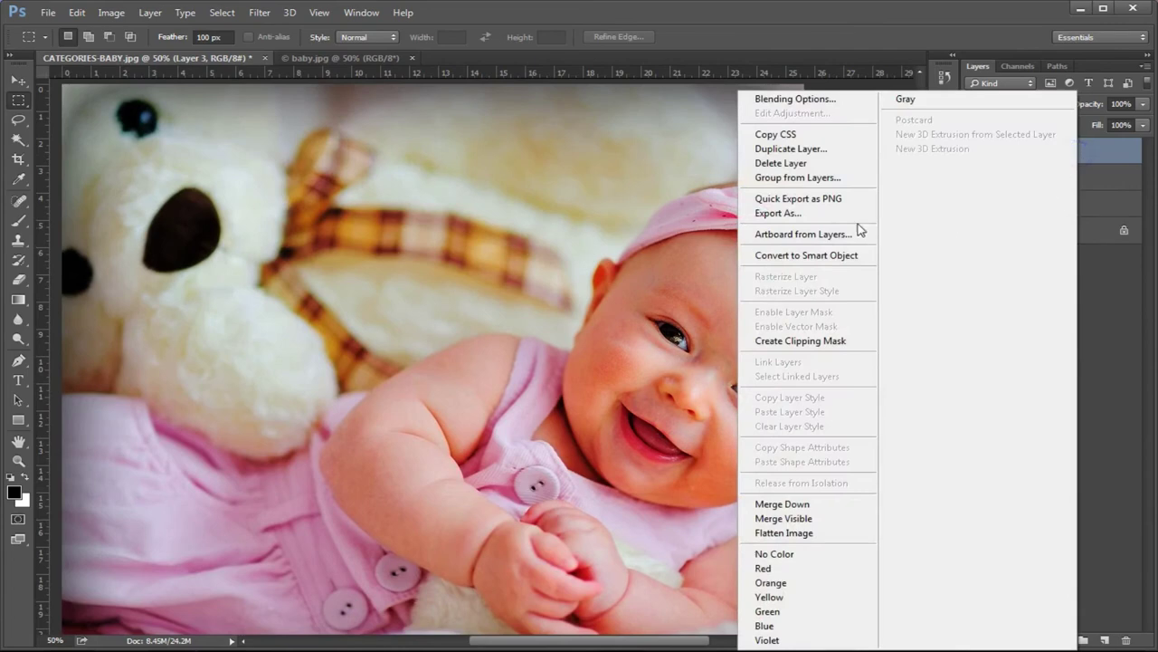
{"action": "left_click", "coordinate": [779, 149]}
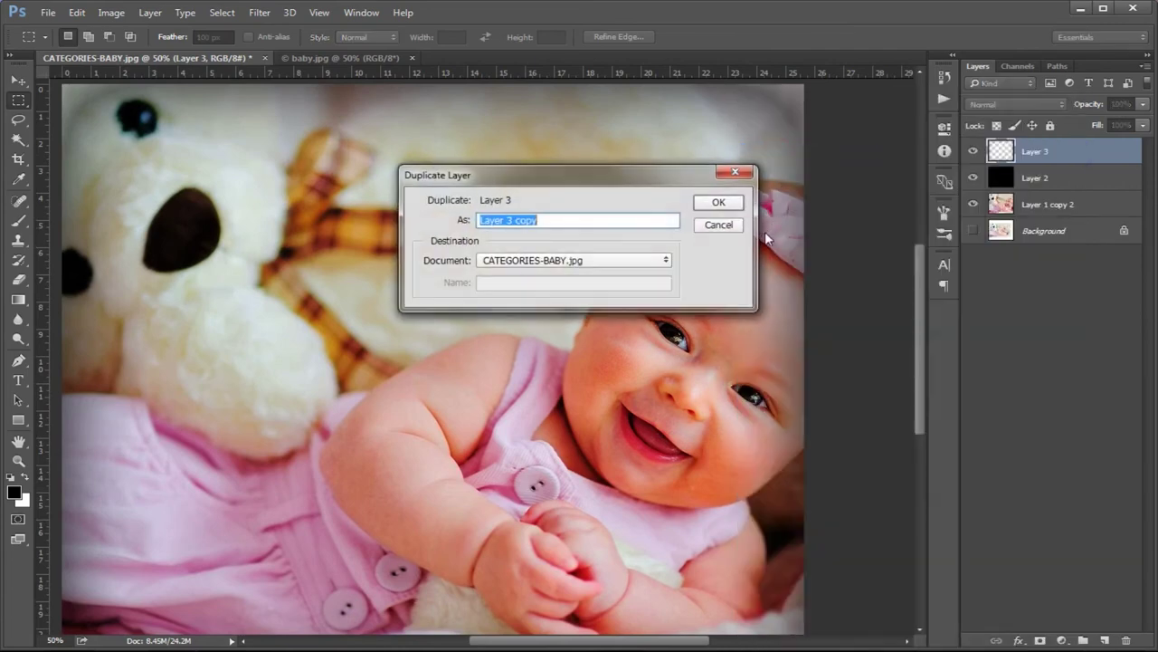
{"action": "left_click", "coordinate": [719, 224]}
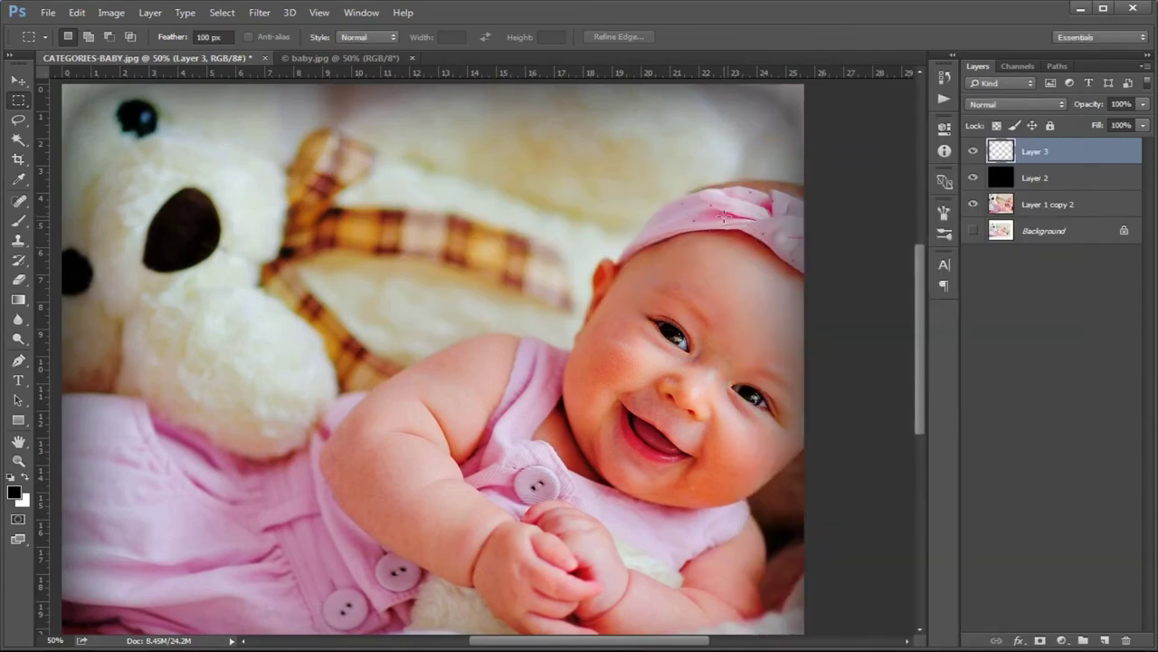
{"action": "key", "text": "ctrl+minus"}
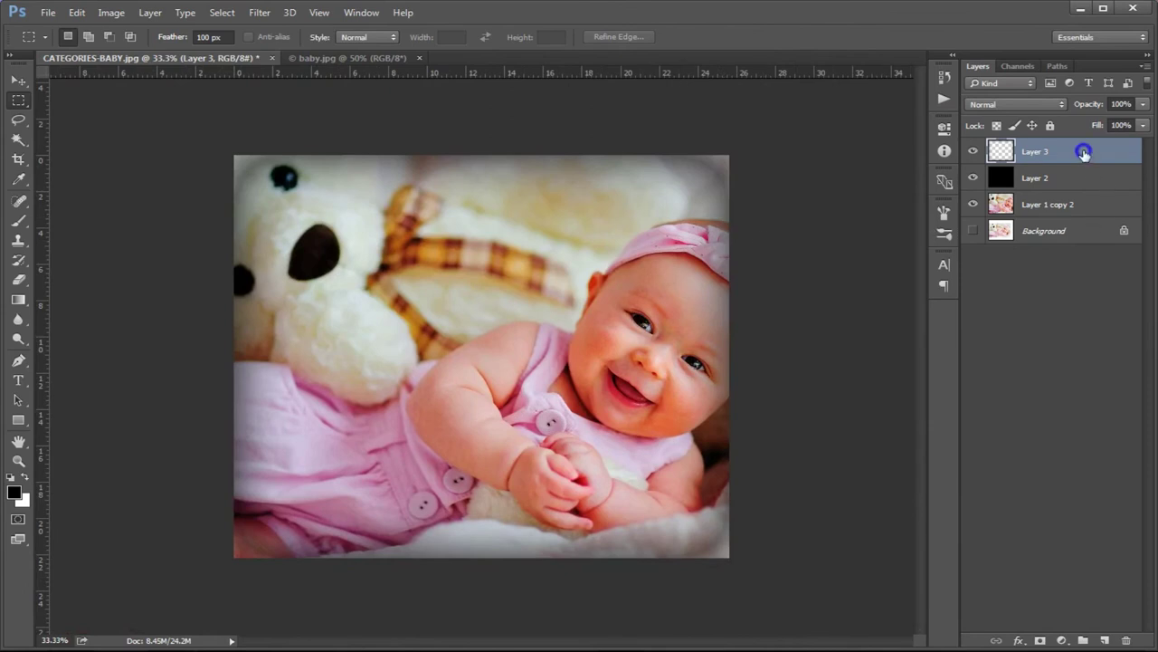
{"action": "right_click", "coordinate": [1086, 149]}
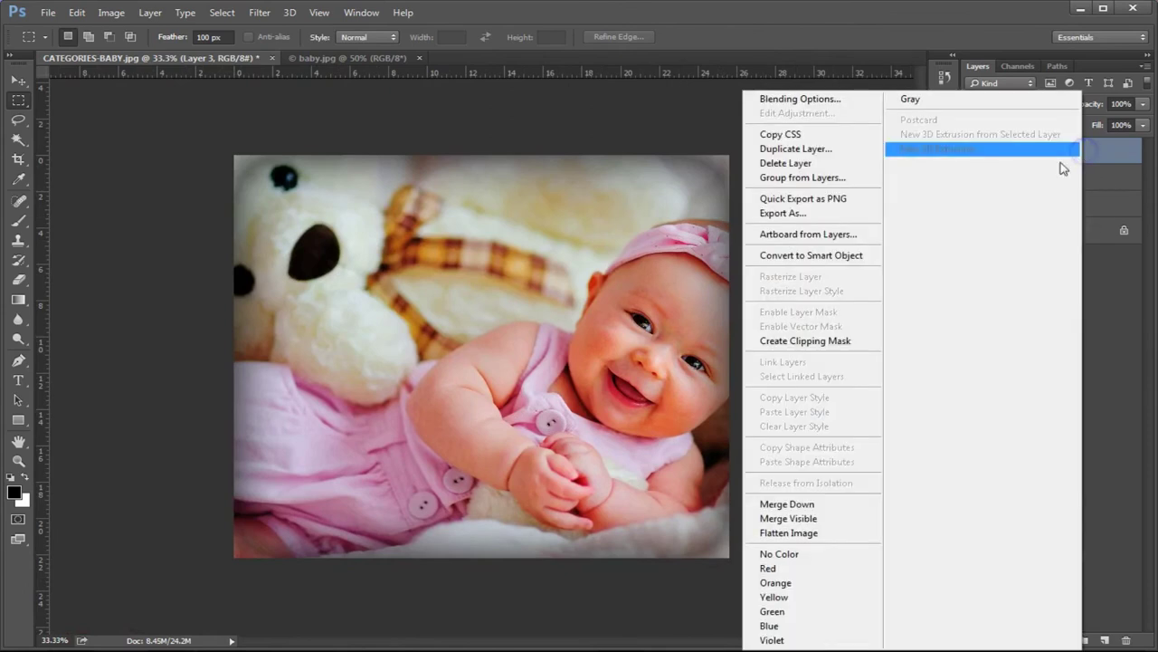
{"action": "left_click", "coordinate": [795, 150]}
{"action": "mouse_move", "coordinate": [653, 180]}
{"action": "left_mouse_down"}
{"action": "mouse_move", "coordinate": [1000, 263]}
{"action": "mouse_move", "coordinate": [1015, 250]}
{"action": "left_mouse_up"}
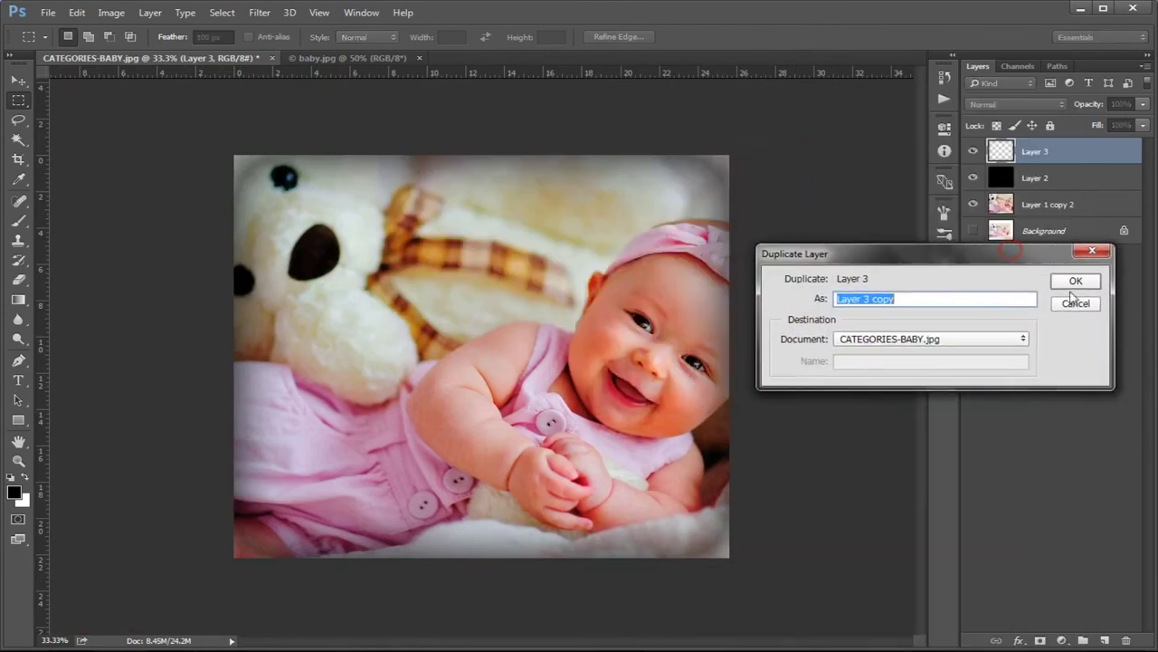
{"action": "left_click", "coordinate": [1073, 282]}
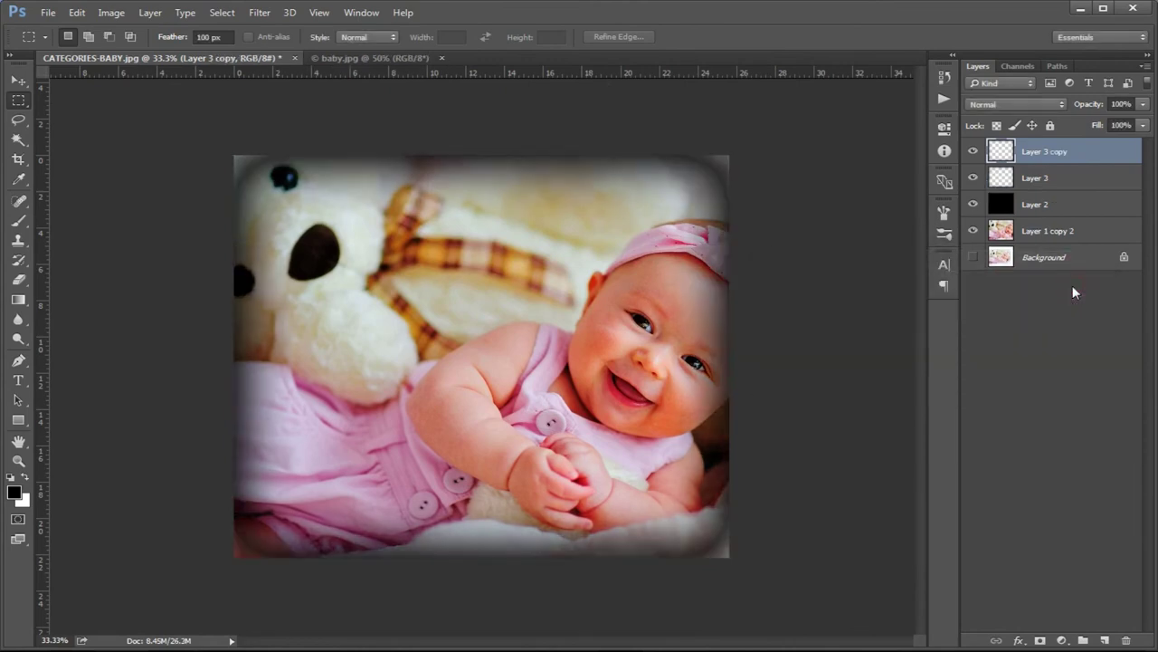
Step: Scale Layer 3 and its copy together to about 104%, then select Layer 1 copy 2
{"action": "left_click", "coordinate": [1038, 180], "text": "shift"}
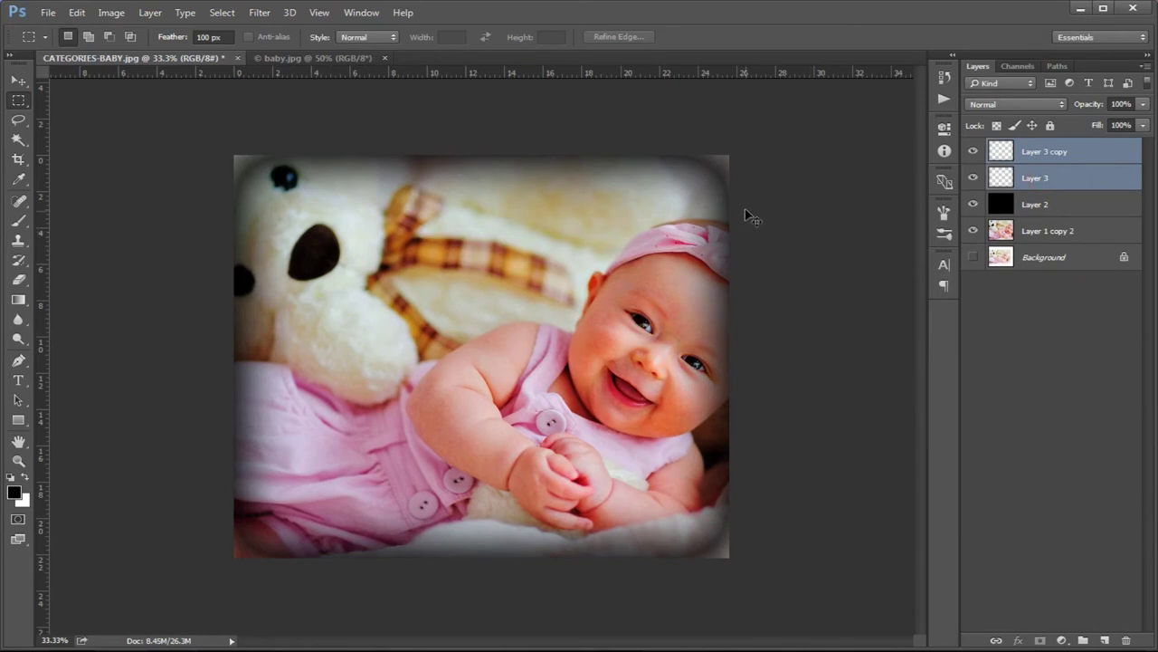
{"action": "right_click", "coordinate": [686, 193]}
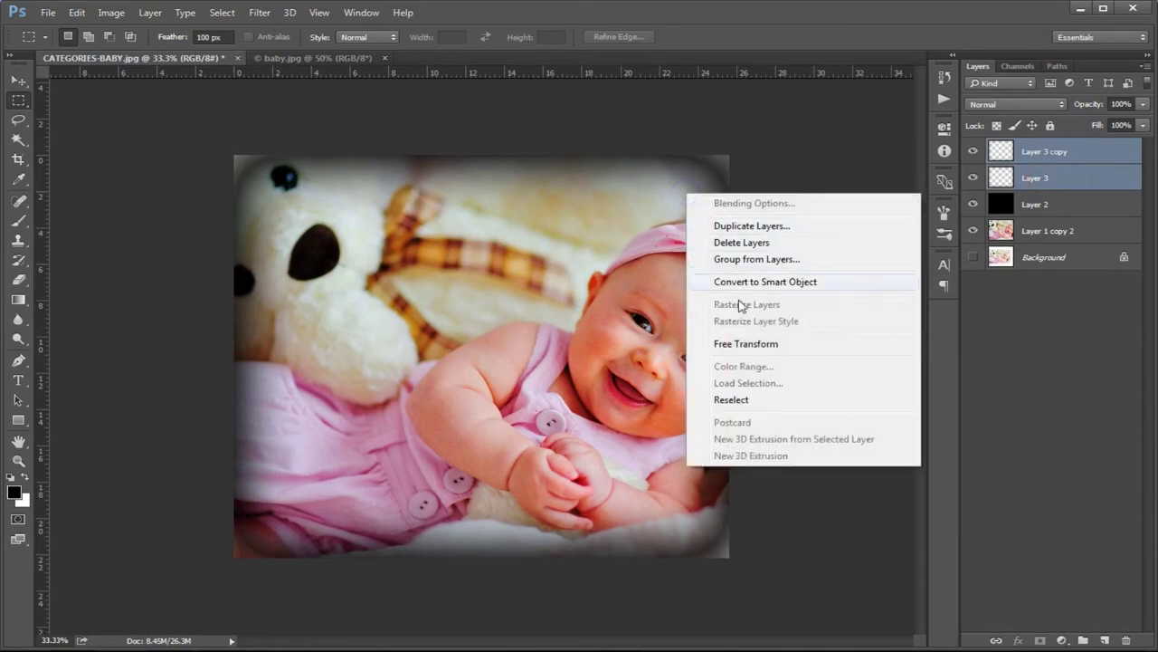
{"action": "left_click", "coordinate": [744, 344]}
{"action": "left_click_drag", "start_coordinate": [729, 155], "coordinate": [747, 148]}
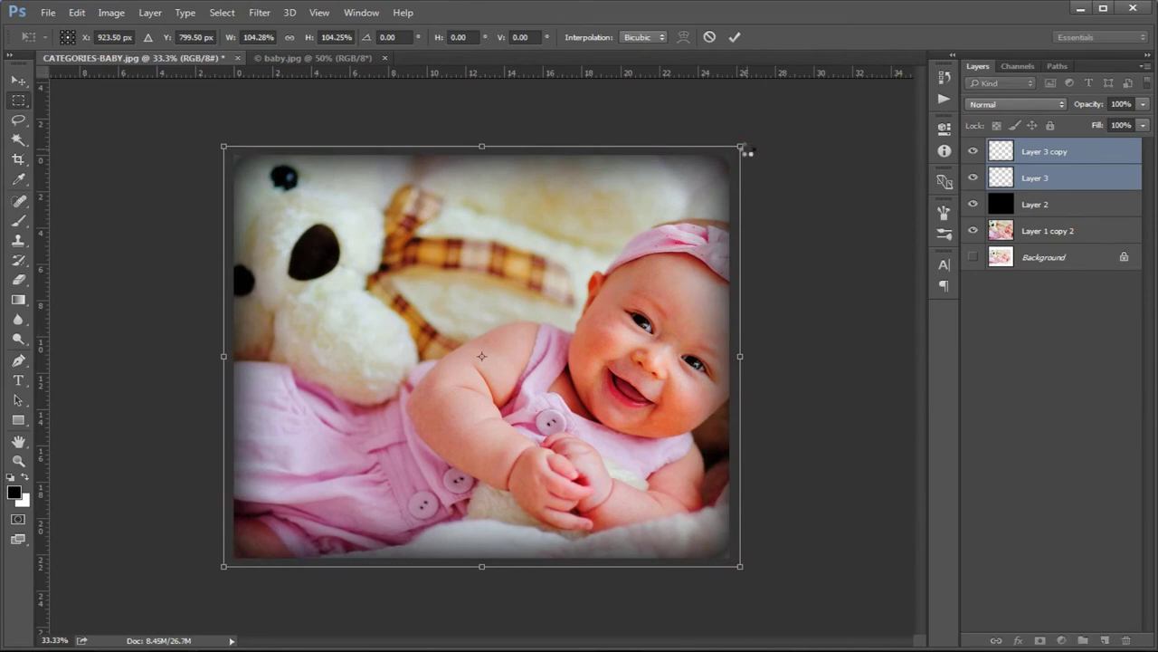
{"action": "key", "text": "Return"}
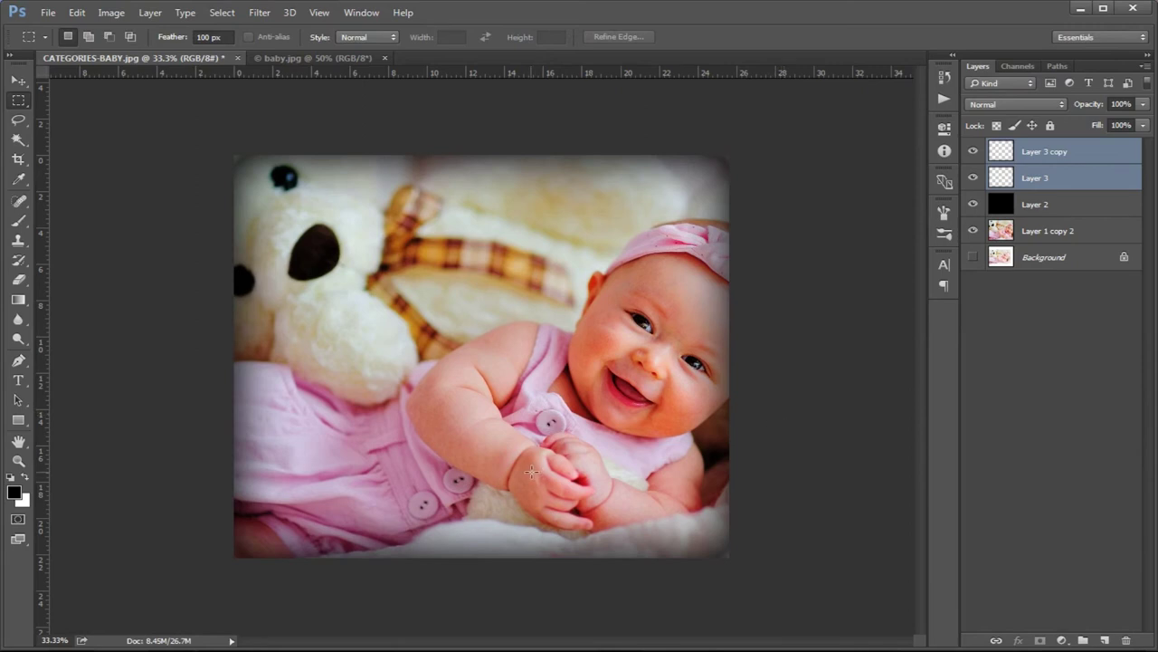
{"action": "left_click", "coordinate": [1043, 237]}
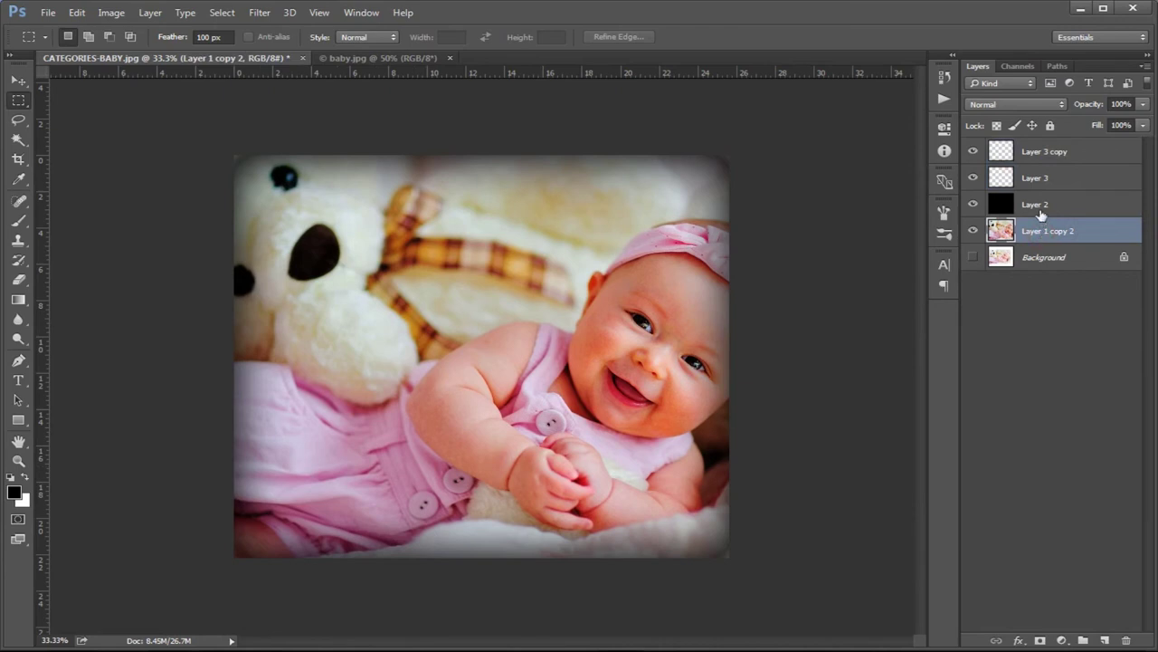
Step: Group Layer 3 copy, Layer 3 and Layer 2 into Group 1 and hide that group
{"action": "left_click", "coordinate": [1040, 214]}
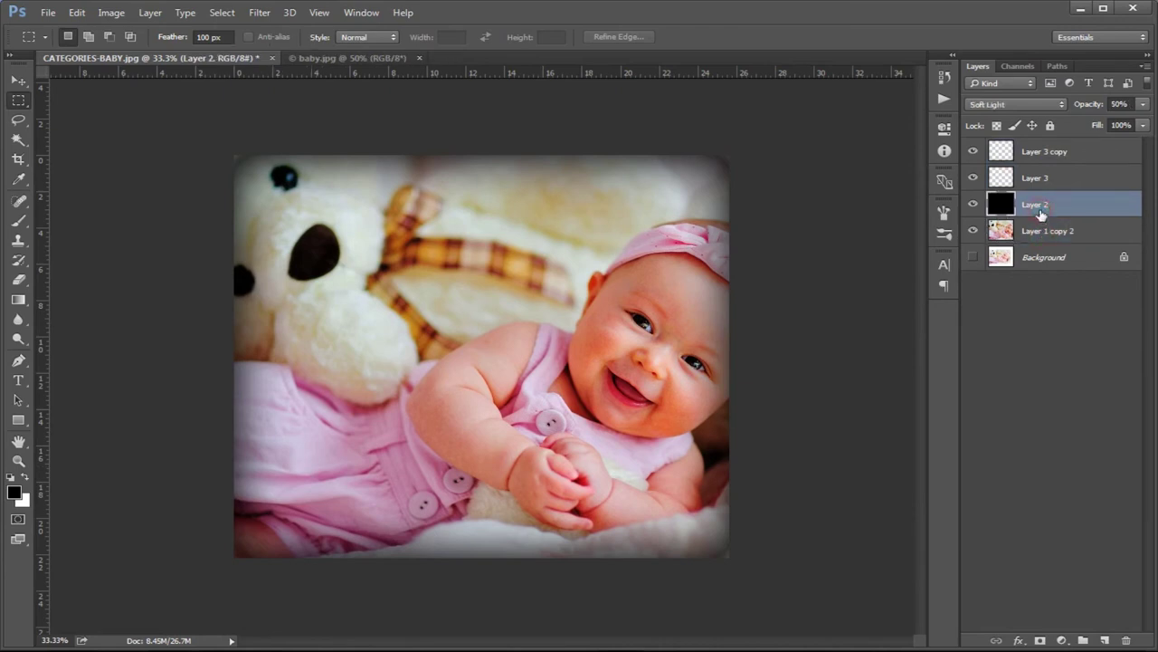
{"action": "left_click", "coordinate": [1043, 234]}
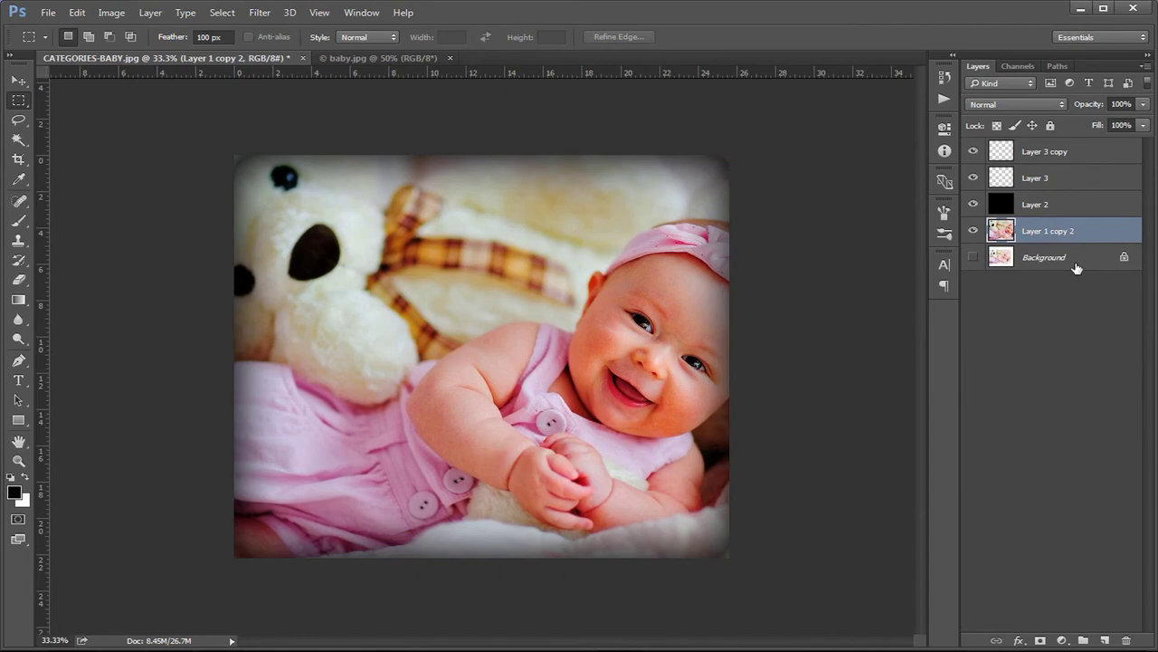
{"action": "left_click", "coordinate": [1038, 205]}
{"action": "left_click", "coordinate": [1046, 184]}
{"action": "left_click", "coordinate": [1047, 159]}
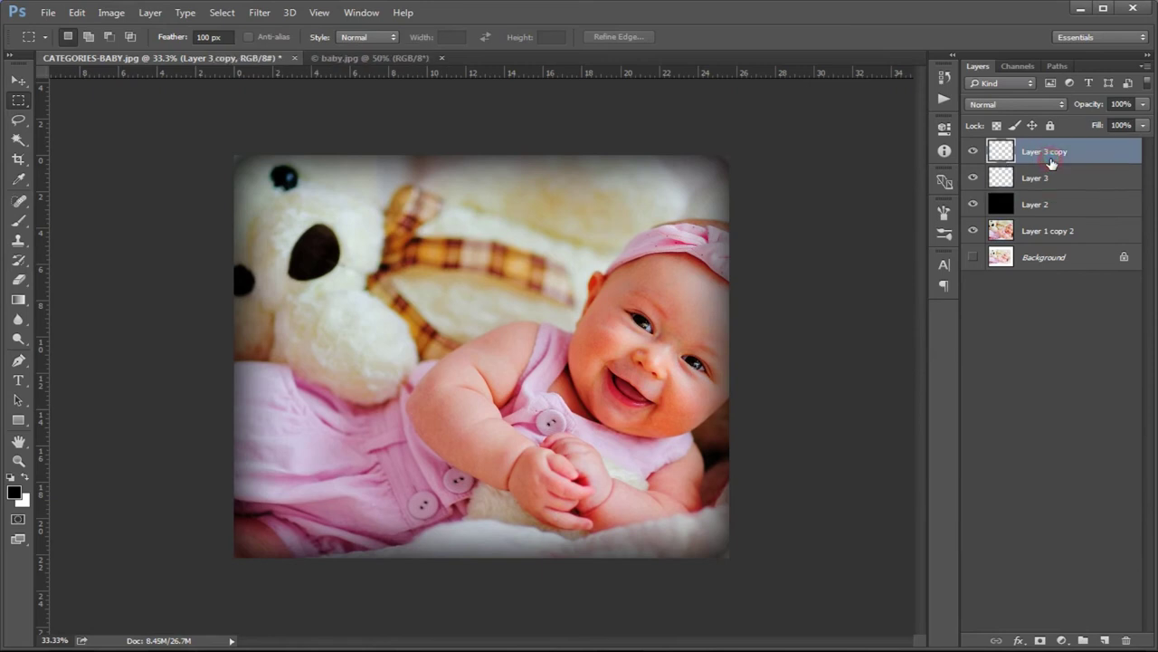
{"action": "left_click", "coordinate": [1049, 227], "text": "shift"}
{"action": "left_click", "coordinate": [1055, 203], "text": "shift"}
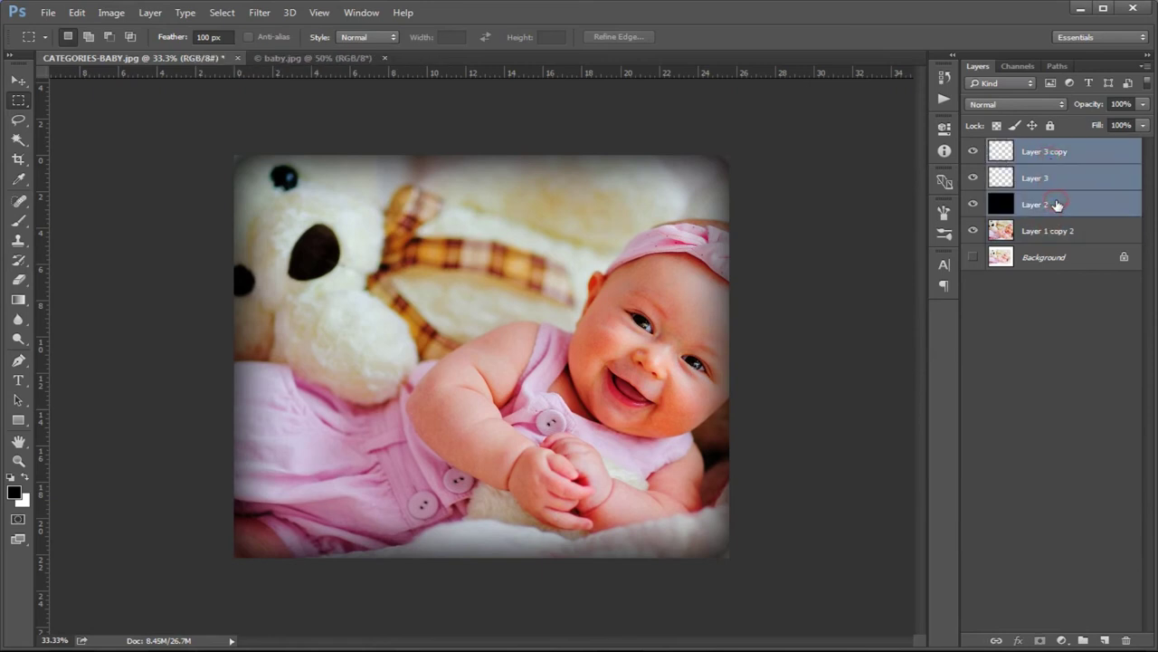
{"action": "key", "text": "ctrl+g"}
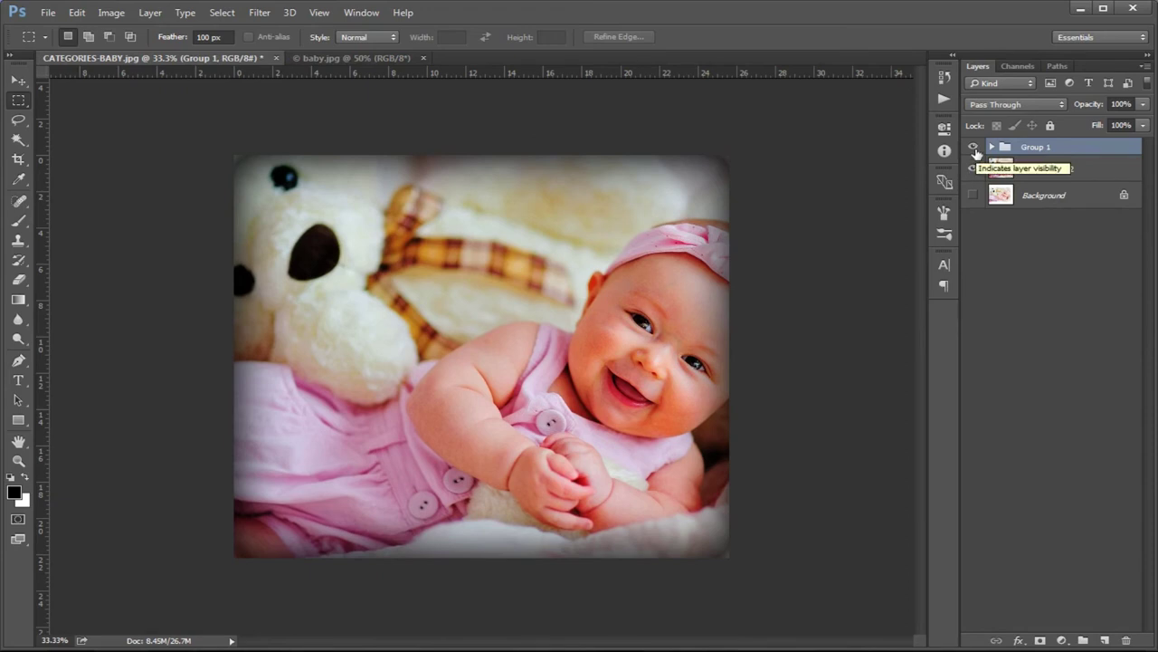
{"action": "left_click", "coordinate": [973, 147]}
{"action": "left_click", "coordinate": [1043, 168]}
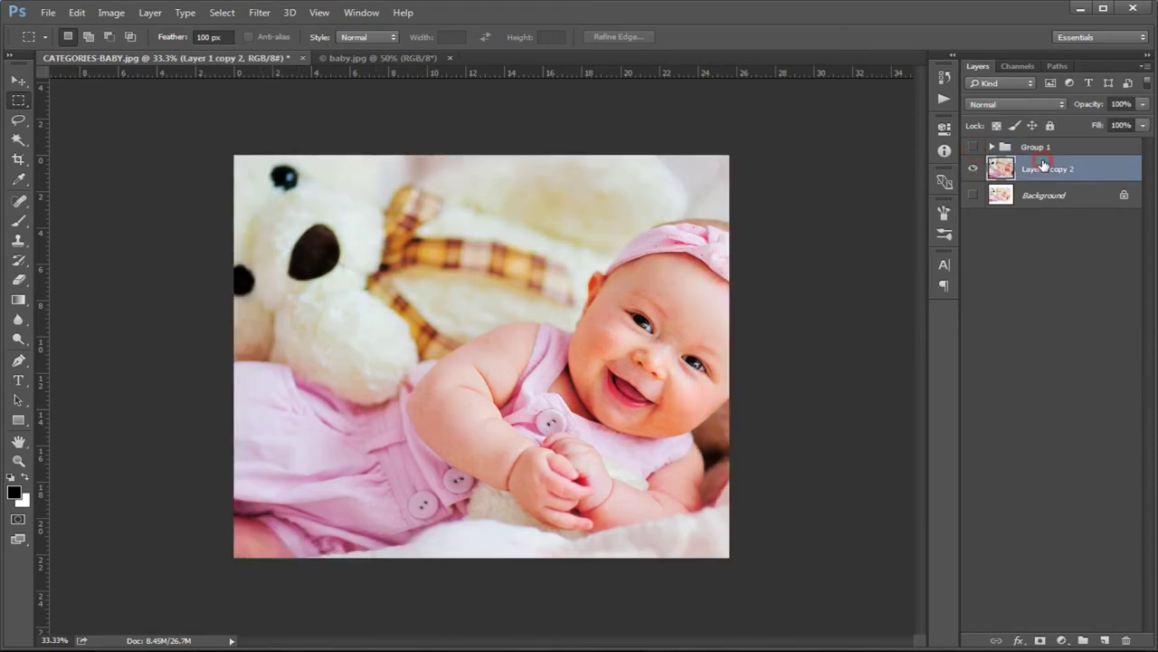
Step: Add a new Layer 4 filled with solid black over the photo
{"action": "key", "text": "v"}
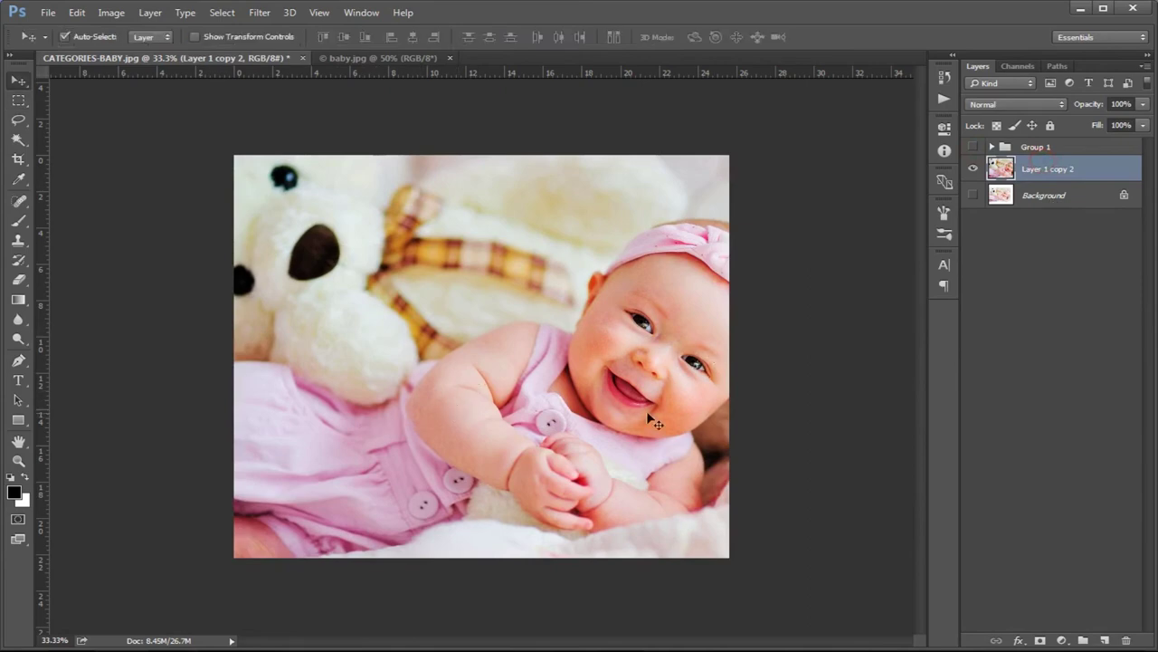
{"action": "left_click", "coordinate": [1105, 639]}
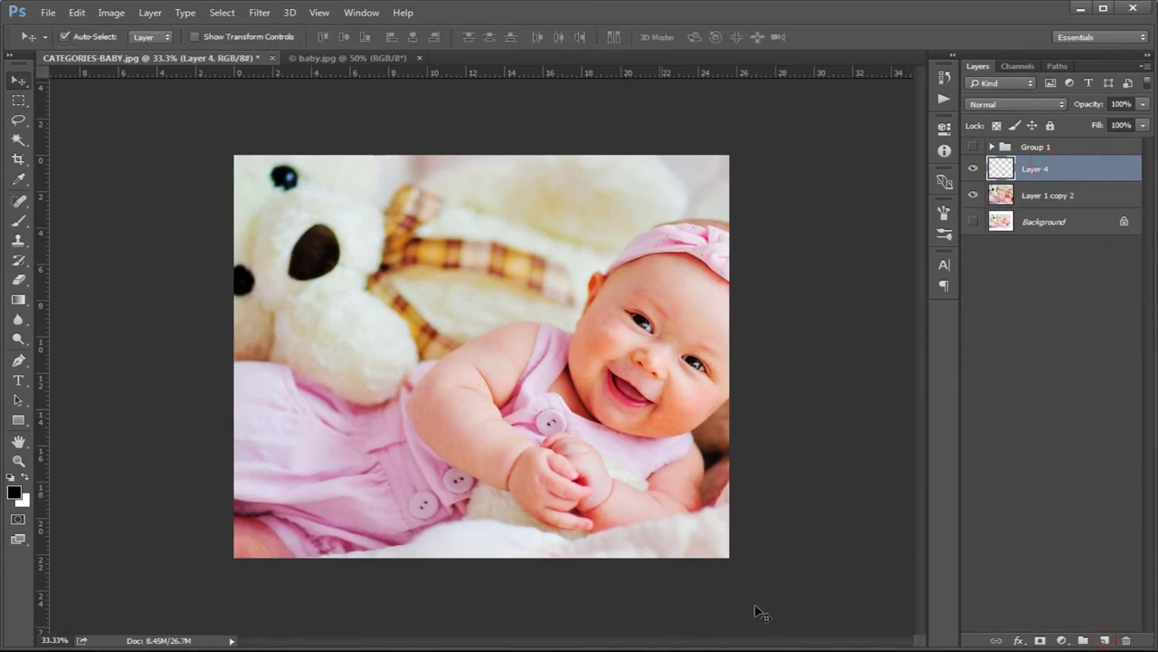
{"action": "key", "text": "alt+BackSpace"}
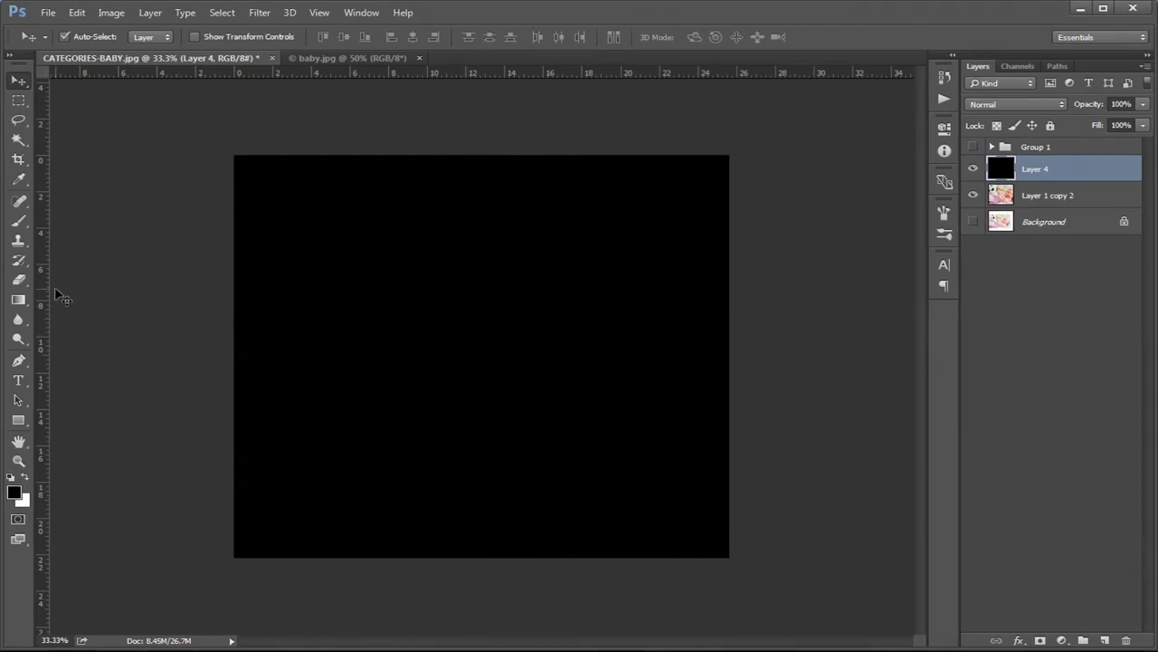
Step: Switch to the Eraser with white foreground and enlarge the brush to 1100 px
{"action": "key", "text": "e"}
{"action": "key", "text": "x"}
{"action": "key", "text": "bracketright"}
{"action": "key", "text": "bracketright"}
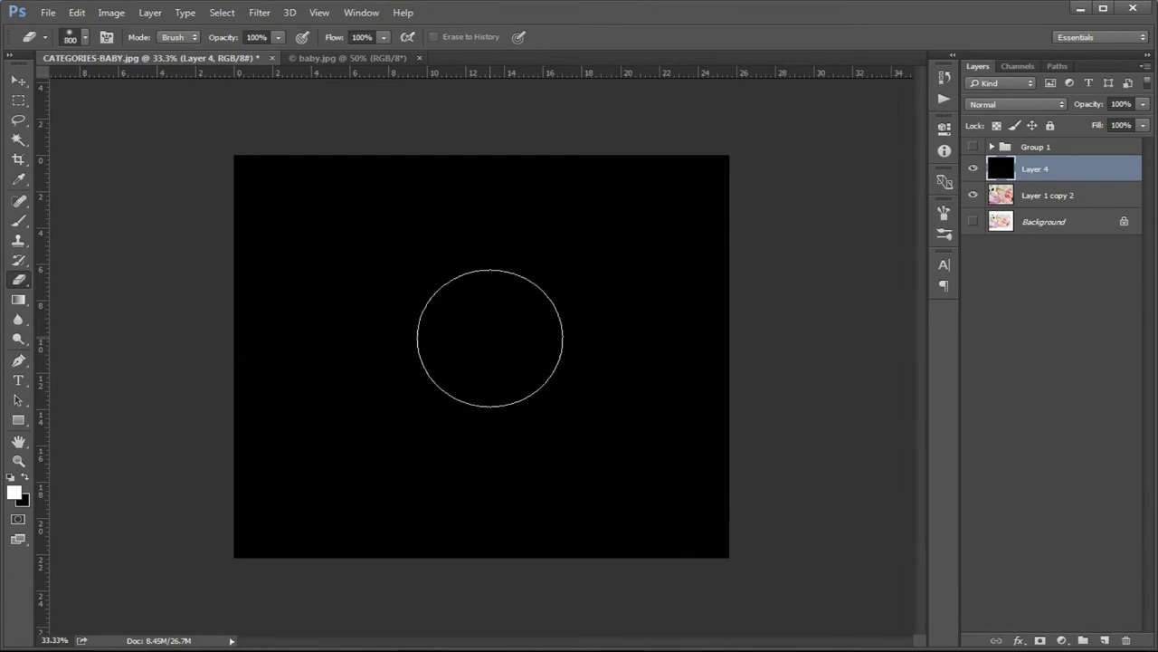
{"action": "key", "text": "bracketright"}
{"action": "key", "text": "bracketright"}
{"action": "key", "text": "bracketright"}
{"action": "key", "text": "bracketright"}
{"action": "key", "text": "bracketleft"}
{"action": "key", "text": "bracketleft"}
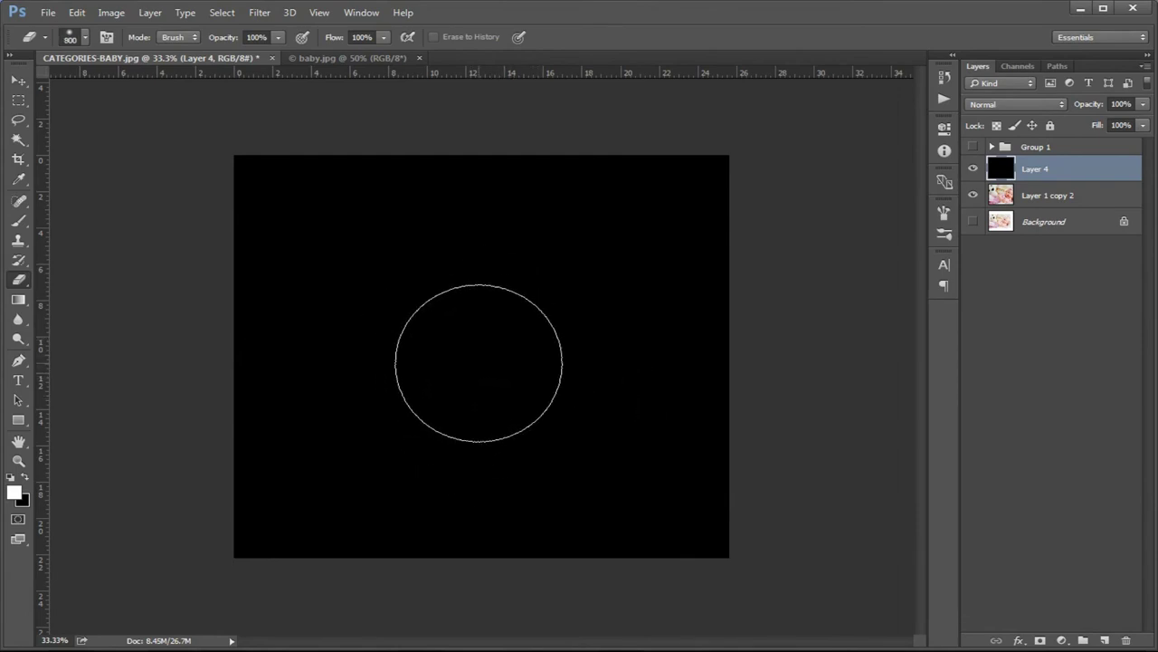
{"action": "key", "text": "bracketright"}
{"action": "key", "text": "bracketright"}
{"action": "key", "text": "bracketright"}
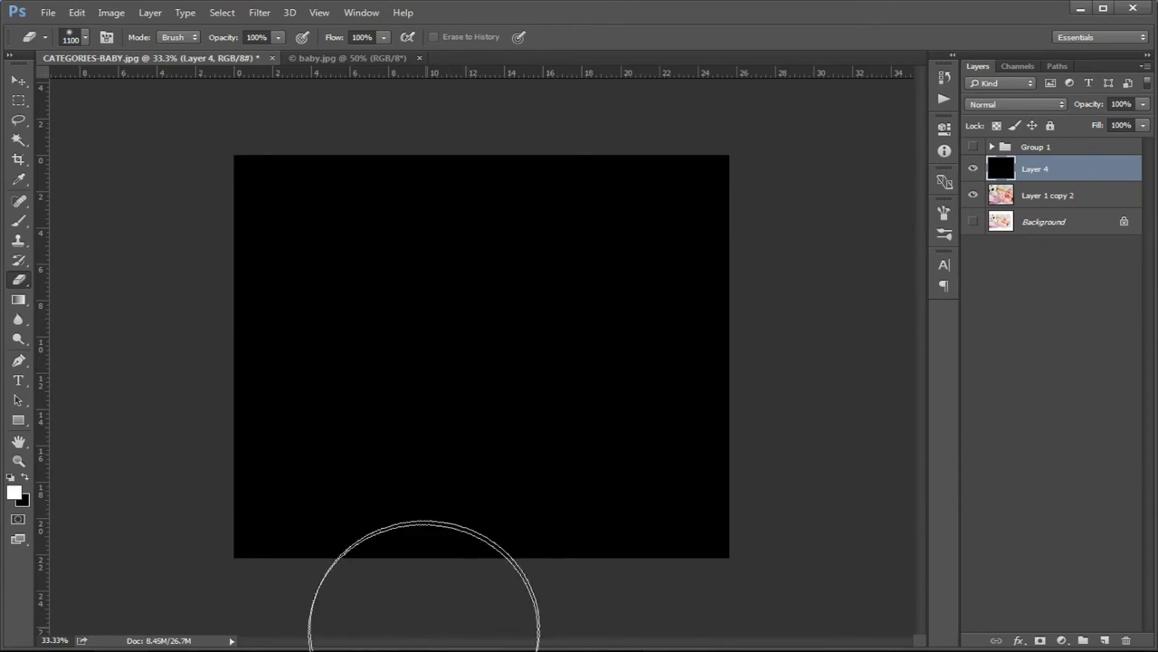
Step: Show the Notepad note on the bracket-key brush-size shortcuts, then return to Photoshop
{"action": "key", "text": "alt+Tab"}
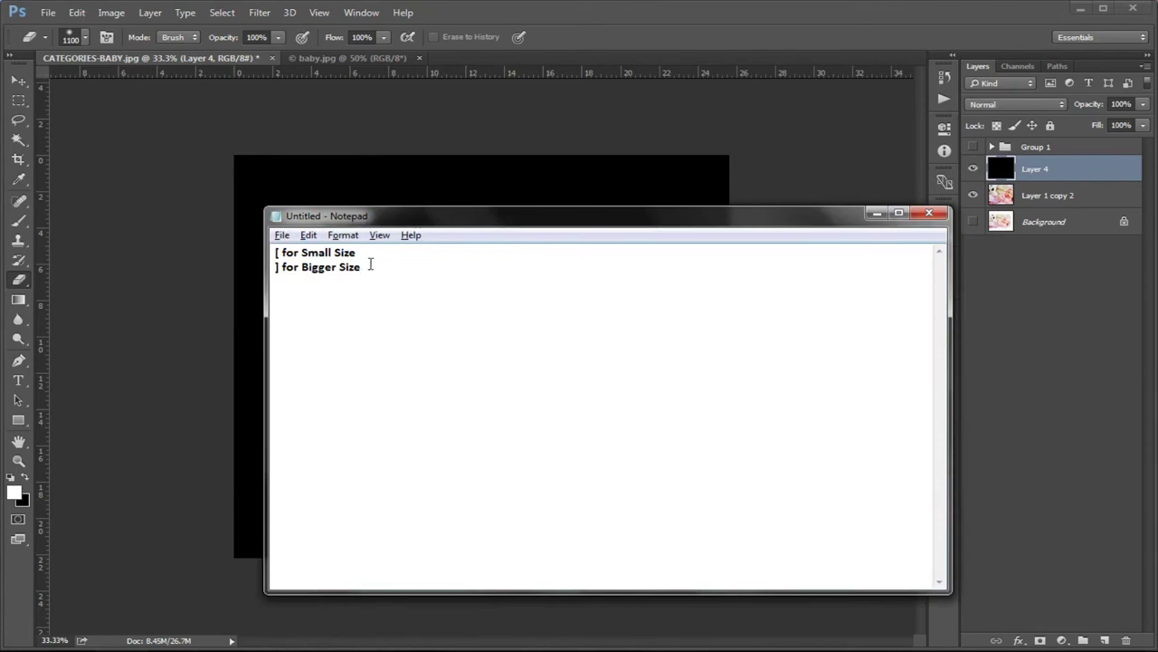
{"action": "left_click_drag", "start_coordinate": [369, 269], "coordinate": [283, 254]}
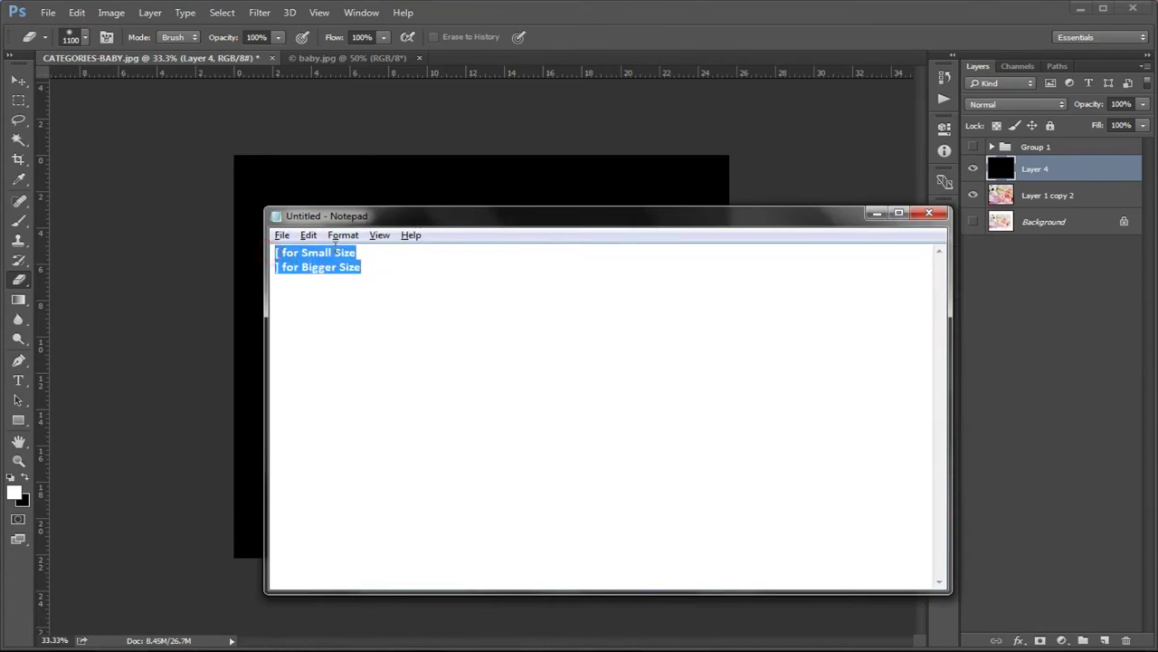
{"action": "left_click", "coordinate": [343, 235]}
{"action": "left_click", "coordinate": [496, 331]}
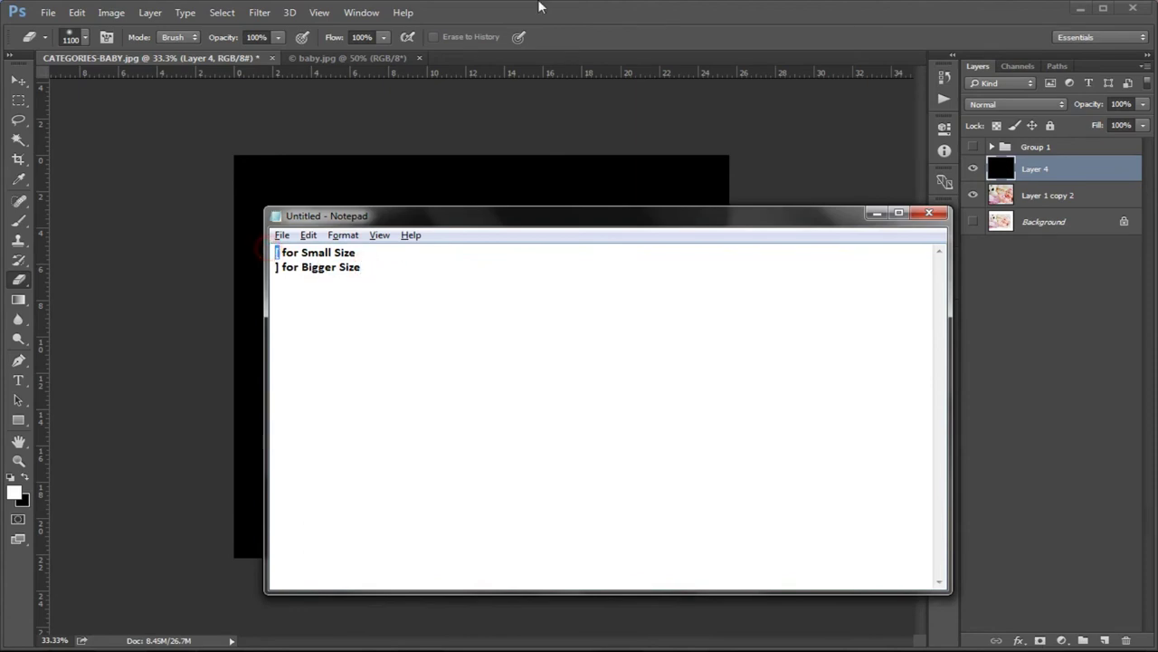
{"action": "key", "text": "alt+Tab"}
Step: Set the eraser to 900 px and erase soft holes in the centre of black Layer 4
{"action": "key", "text": "bracketleft"}
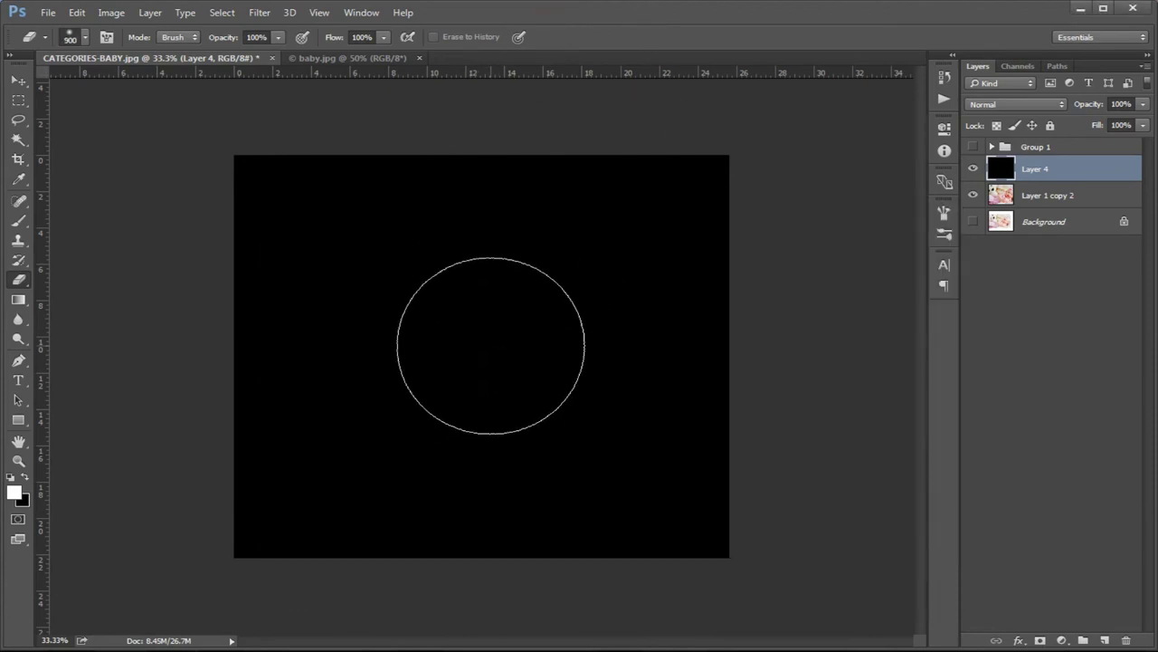
{"action": "key", "text": "bracketright"}
{"action": "key", "text": "bracketright"}
{"action": "key", "text": "bracketright"}
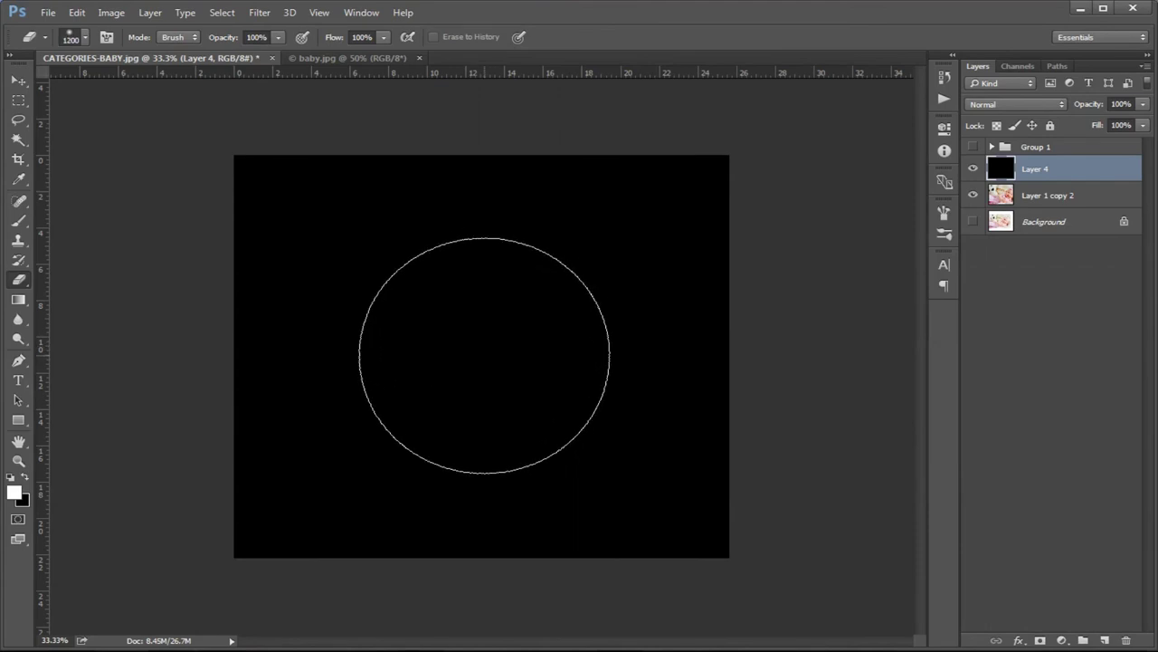
{"action": "left_click", "coordinate": [481, 357]}
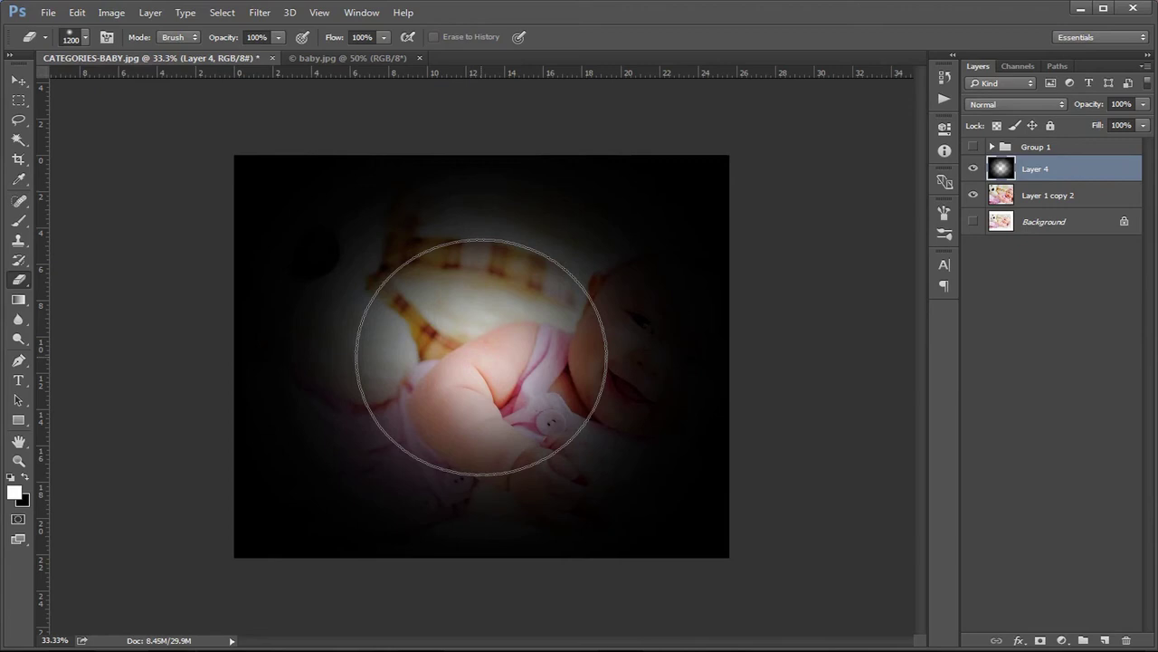
{"action": "left_click", "coordinate": [480, 355]}
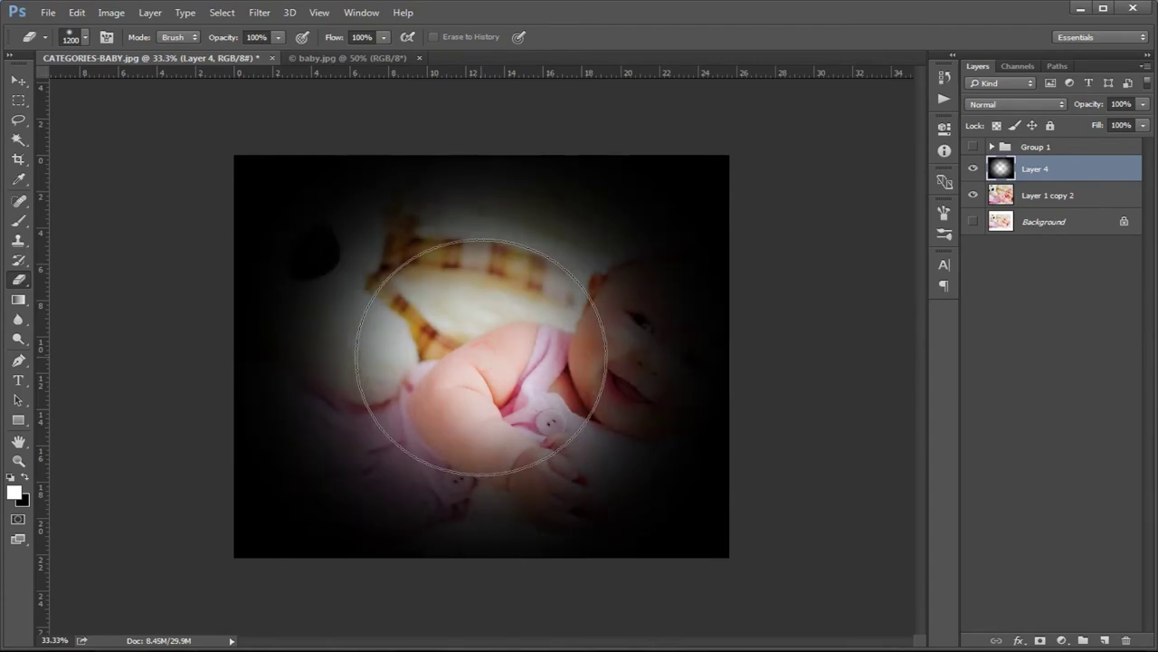
{"action": "left_click", "coordinate": [481, 356]}
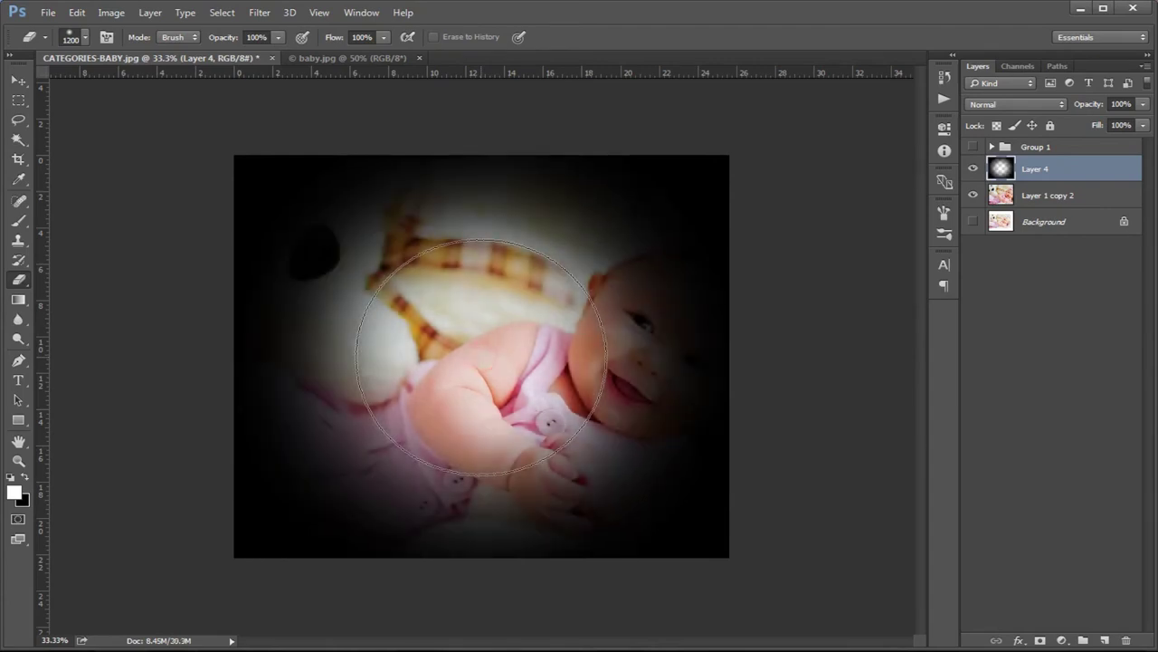
{"action": "left_click", "coordinate": [480, 355]}
{"action": "left_click", "coordinate": [481, 355]}
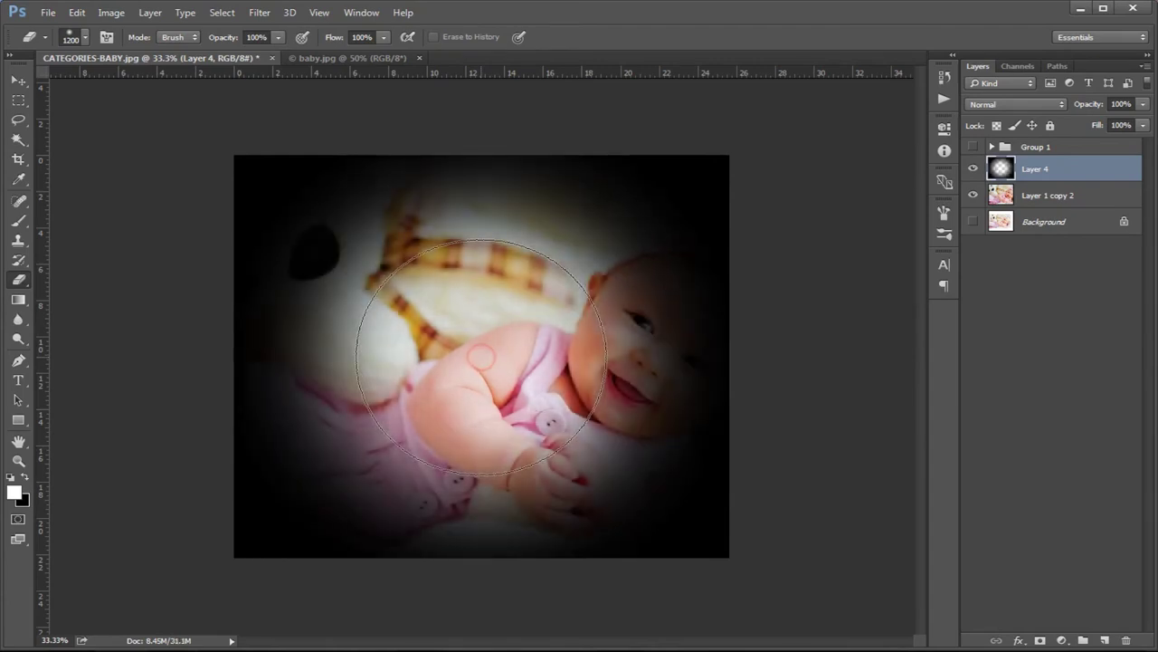
{"action": "left_click", "coordinate": [481, 355]}
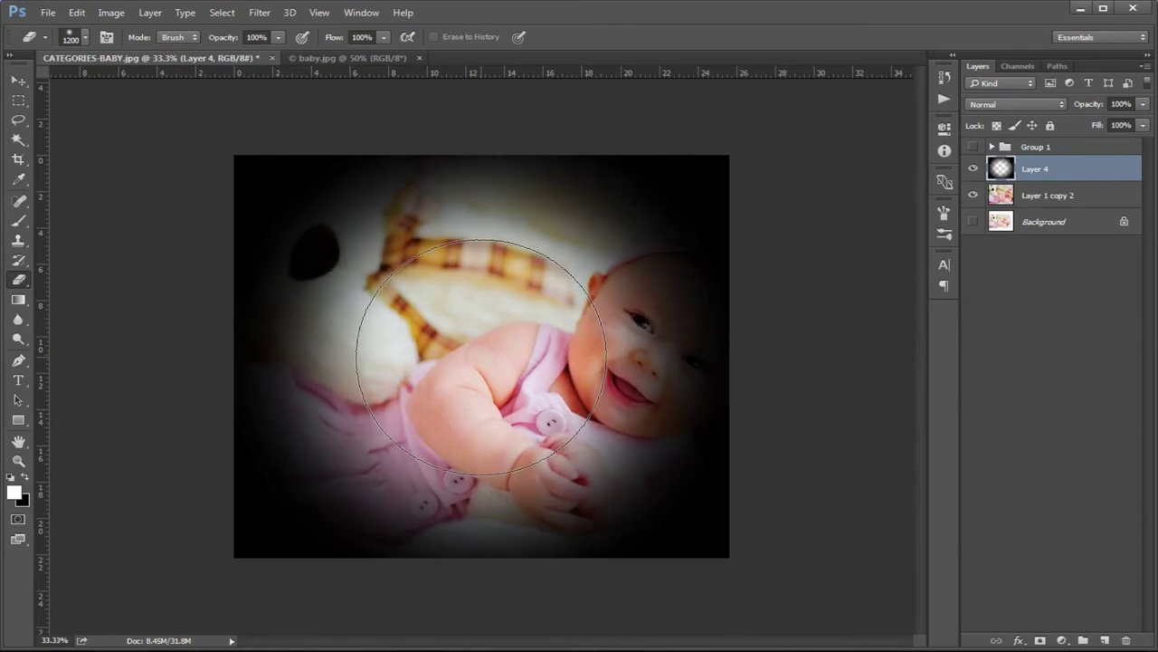
{"action": "left_click", "coordinate": [481, 355]}
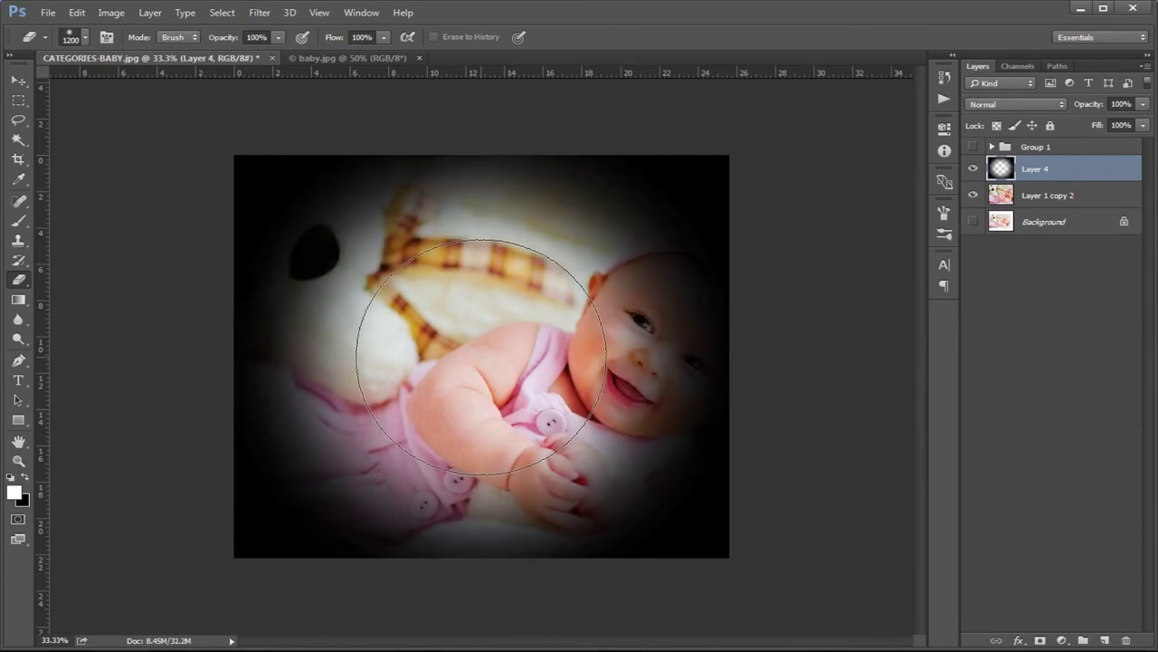
Step: Keep erasing the centre to reveal the baby and bunny, then zoom out and shrink the brush
{"action": "left_click", "coordinate": [481, 356]}
{"action": "left_click", "coordinate": [480, 356]}
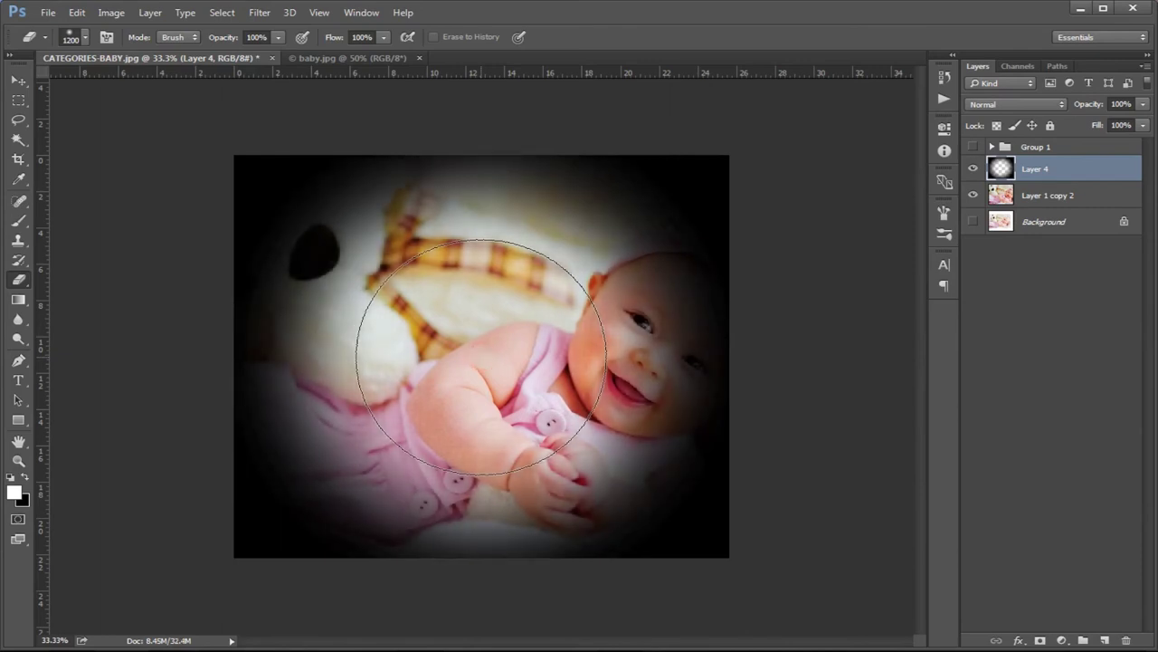
{"action": "left_click", "coordinate": [481, 356]}
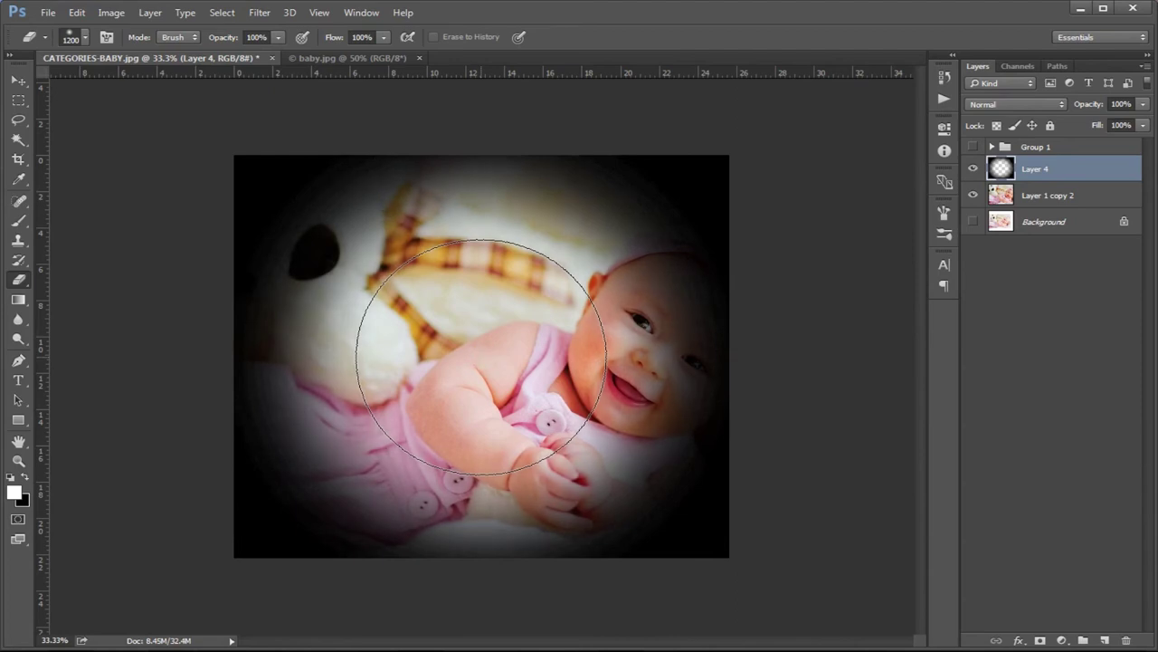
{"action": "left_click", "coordinate": [480, 356]}
{"action": "left_click", "coordinate": [480, 355]}
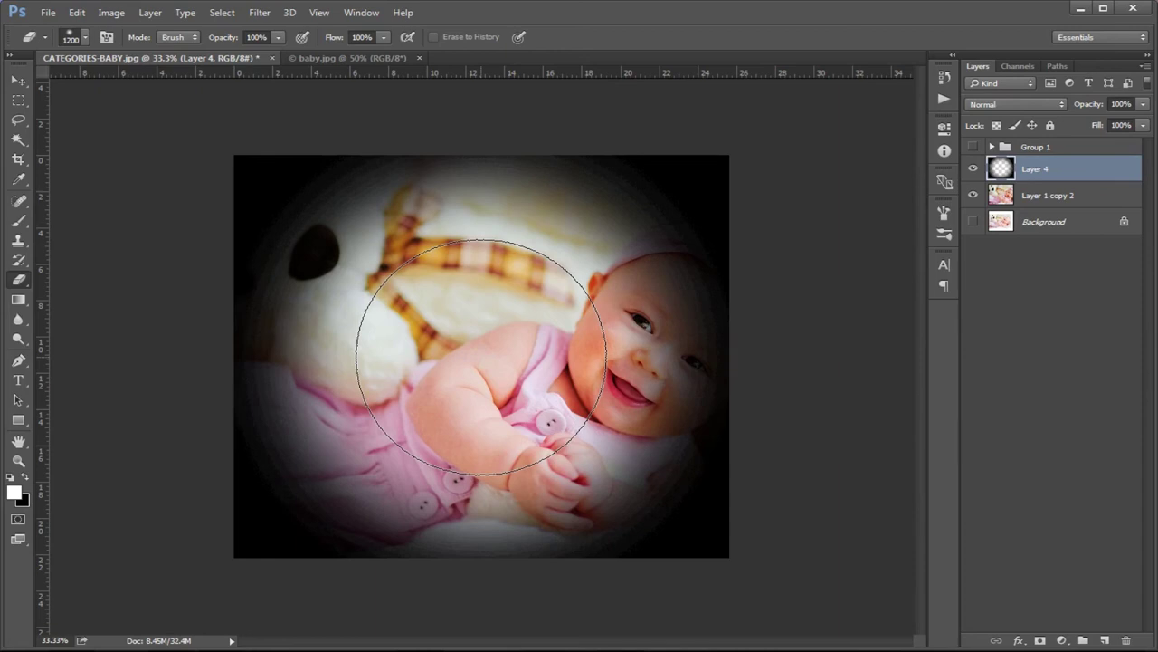
{"action": "left_click", "coordinate": [481, 356]}
{"action": "left_click", "coordinate": [481, 355]}
{"action": "key", "text": "ctrl+minus"}
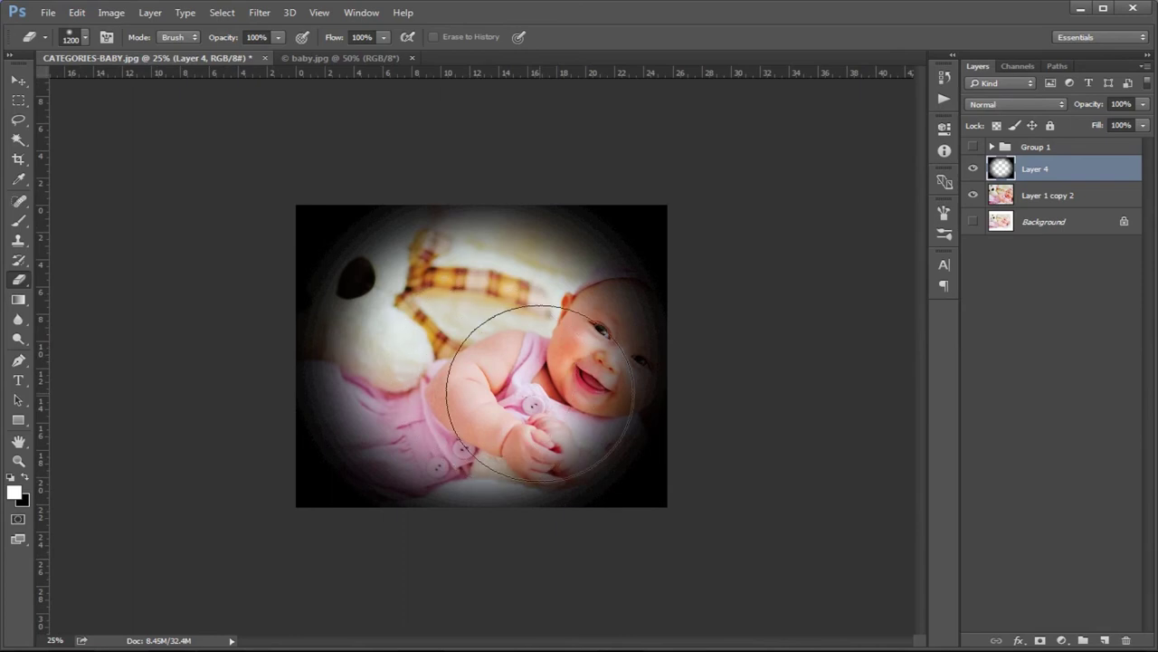
{"action": "key", "text": "bracketleft"}
{"action": "key", "text": "bracketleft"}
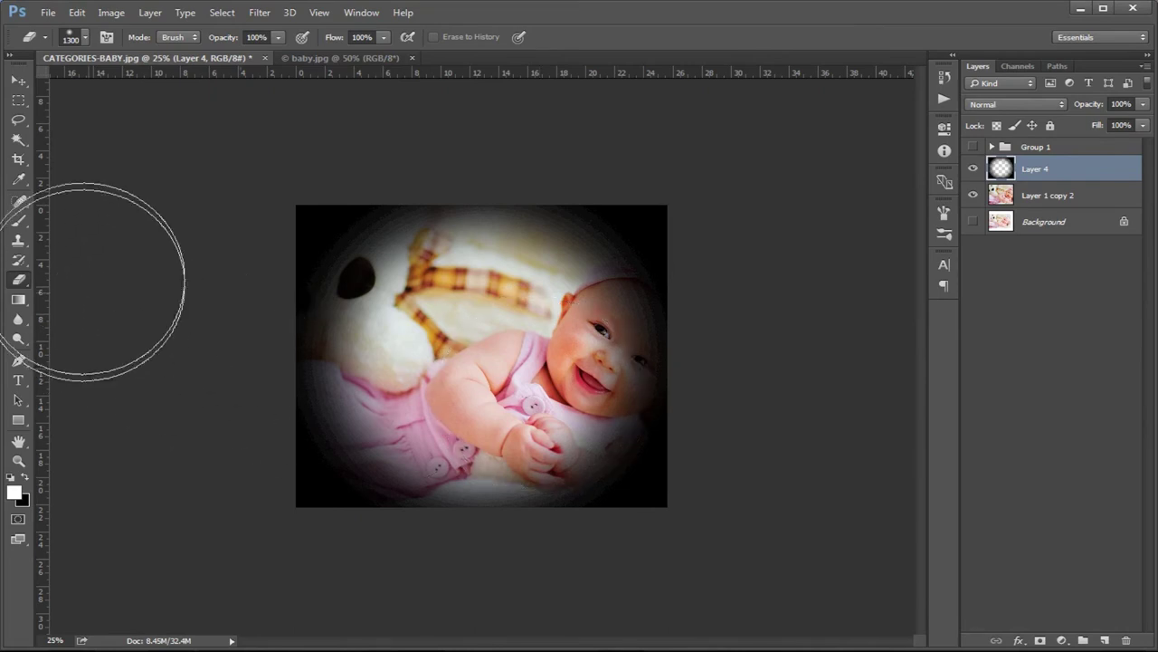
Step: Switch to the Move tool and put Layer 4's vignette into Free Transform
{"action": "left_click", "coordinate": [19, 84]}
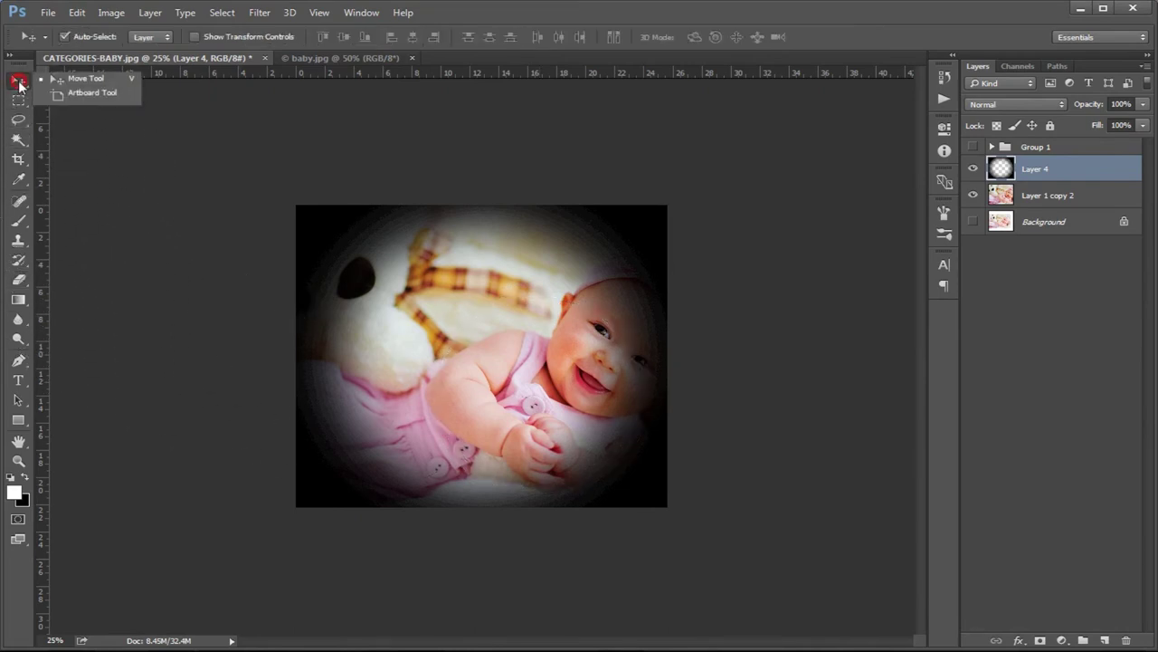
{"action": "left_click", "coordinate": [90, 79]}
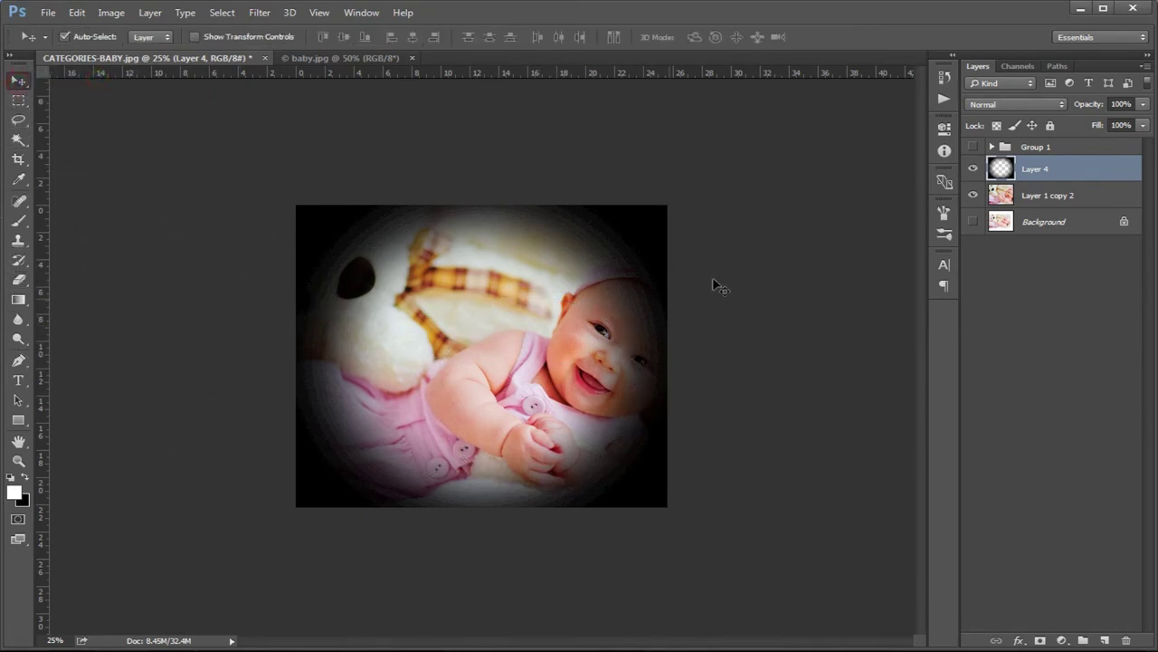
{"action": "right_click", "coordinate": [619, 223]}
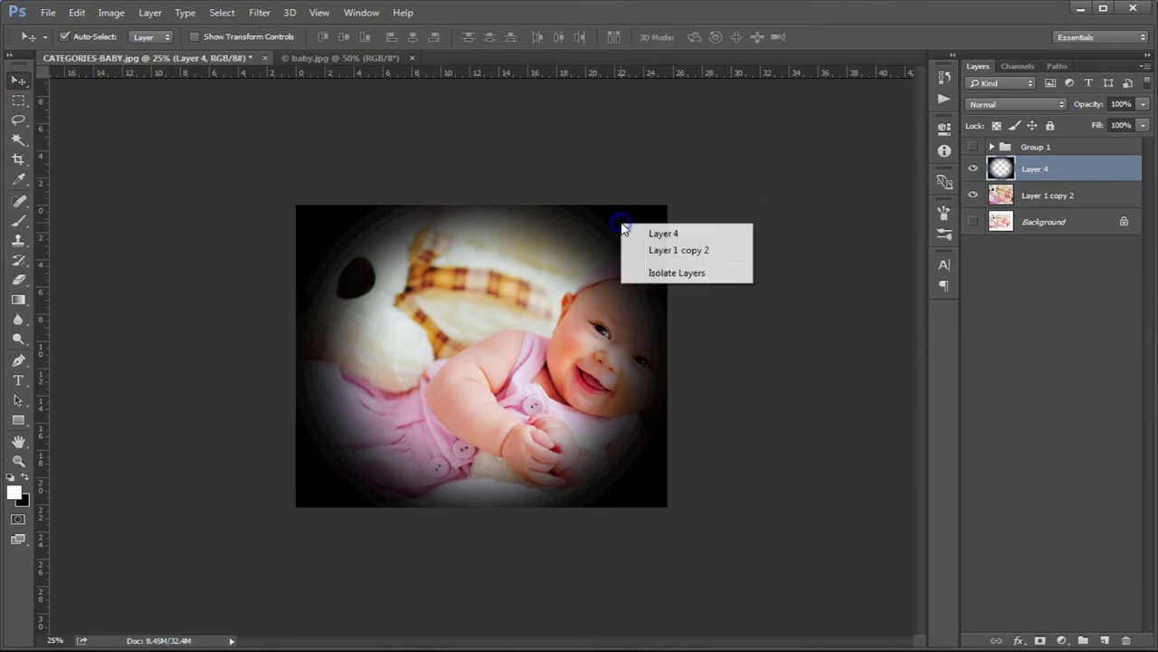
{"action": "left_click", "coordinate": [628, 224]}
{"action": "key", "text": "ctrl+t"}
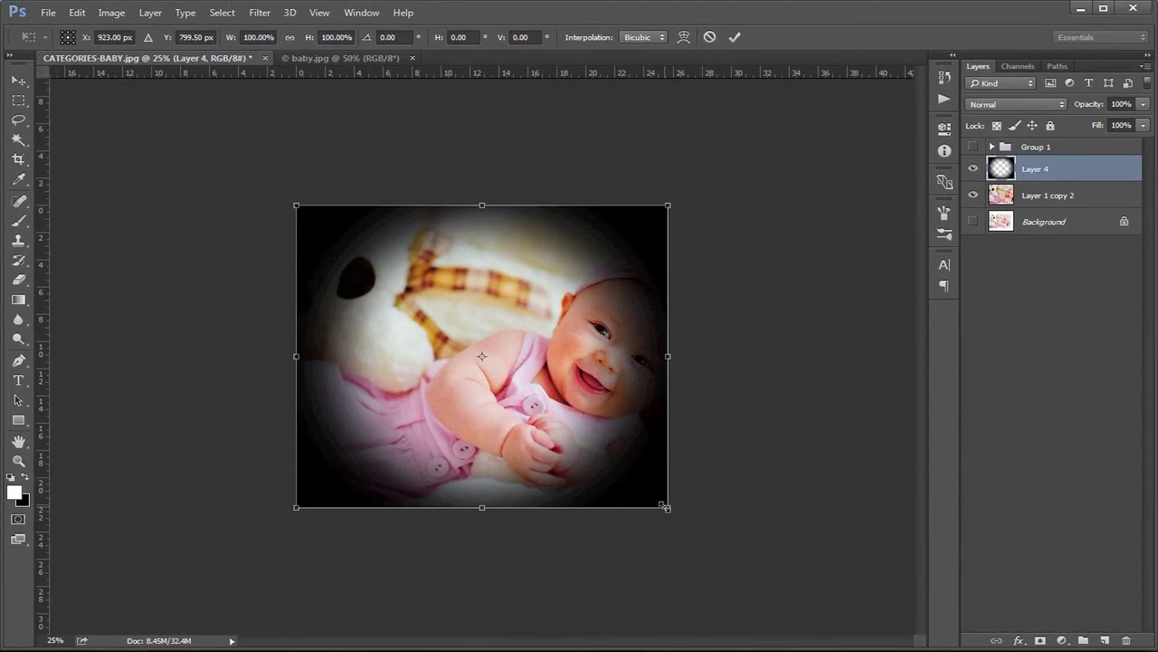
Step: Scale Layer 4's vignette to about 129% width and 108% height and commit the transform
{"action": "left_click_drag", "start_coordinate": [666, 507], "coordinate": [730, 543]}
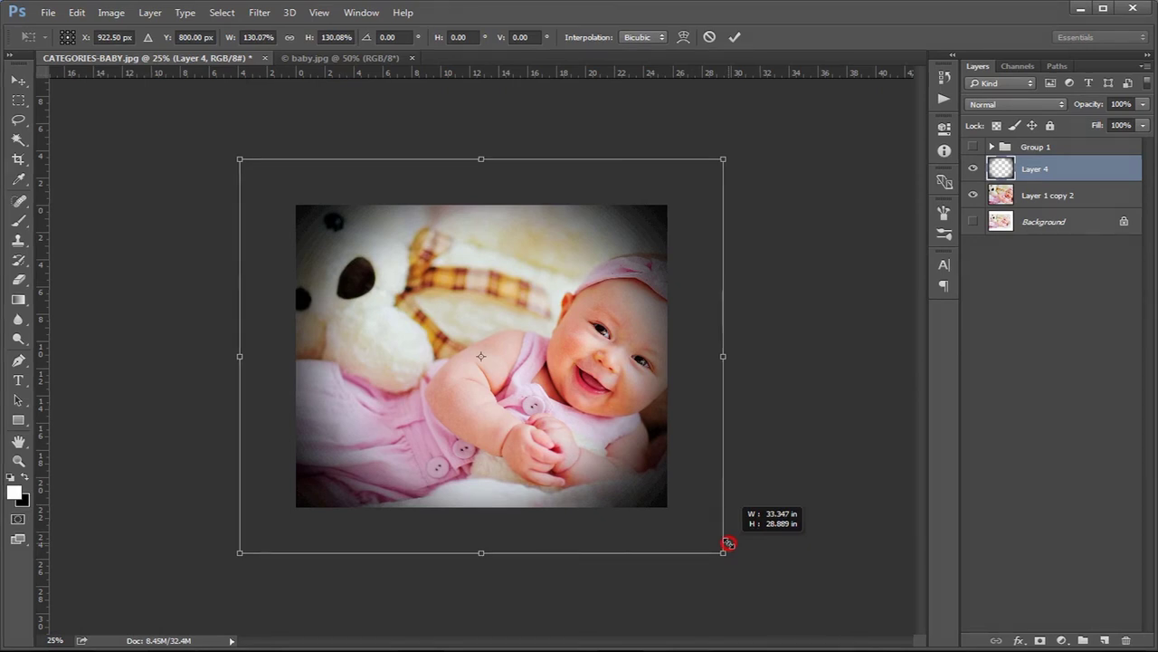
{"action": "left_click_drag", "start_coordinate": [728, 543], "coordinate": [729, 543]}
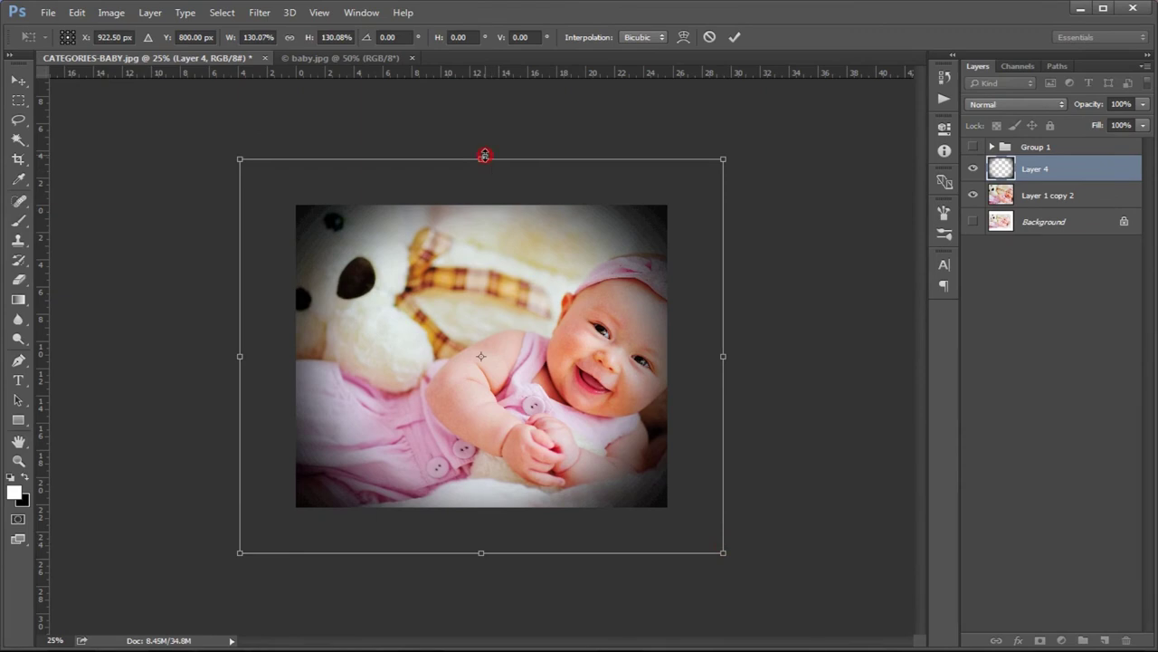
{"action": "left_click_drag", "start_coordinate": [484, 156], "coordinate": [485, 200]}
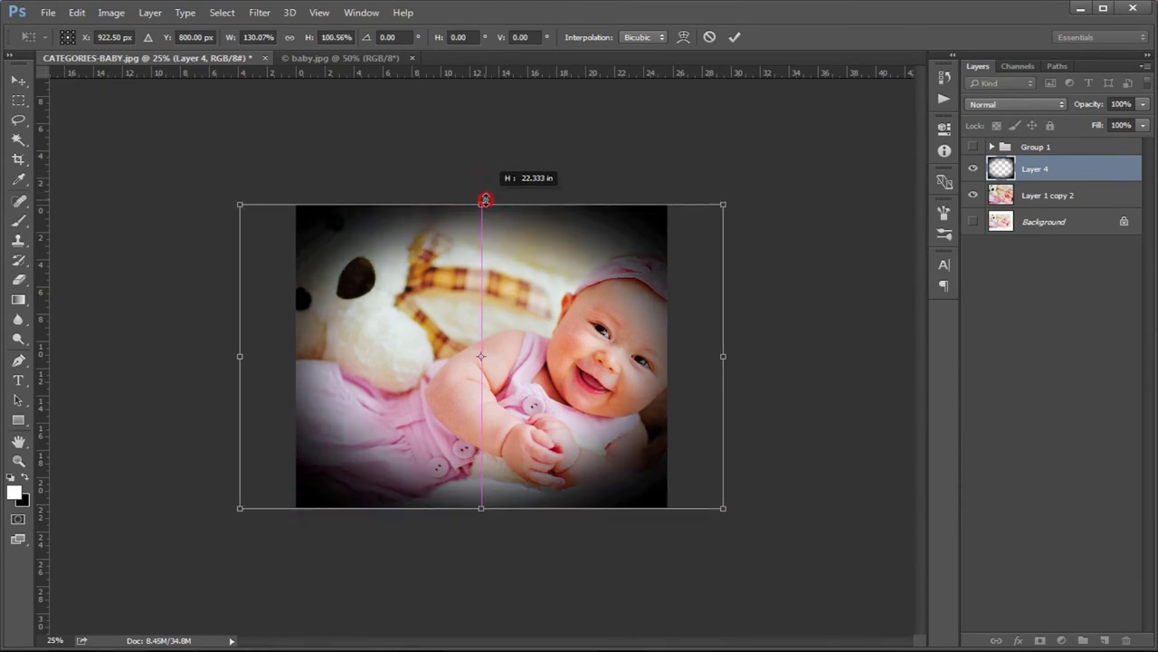
{"action": "mouse_move", "coordinate": [723, 357]}
{"action": "left_mouse_down"}
{"action": "mouse_move", "coordinate": [676, 359]}
{"action": "mouse_move", "coordinate": [705, 355]}
{"action": "left_mouse_up"}
{"action": "left_click_drag", "start_coordinate": [481, 204], "coordinate": [484, 195]}
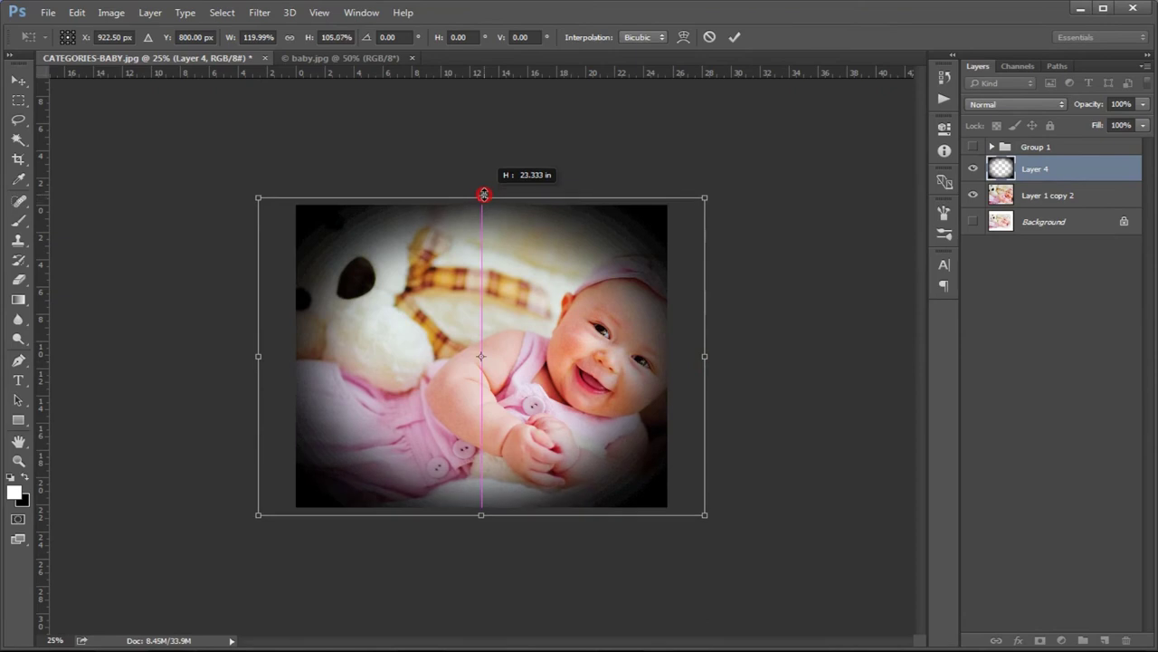
{"action": "left_click_drag", "start_coordinate": [706, 515], "coordinate": [729, 527]}
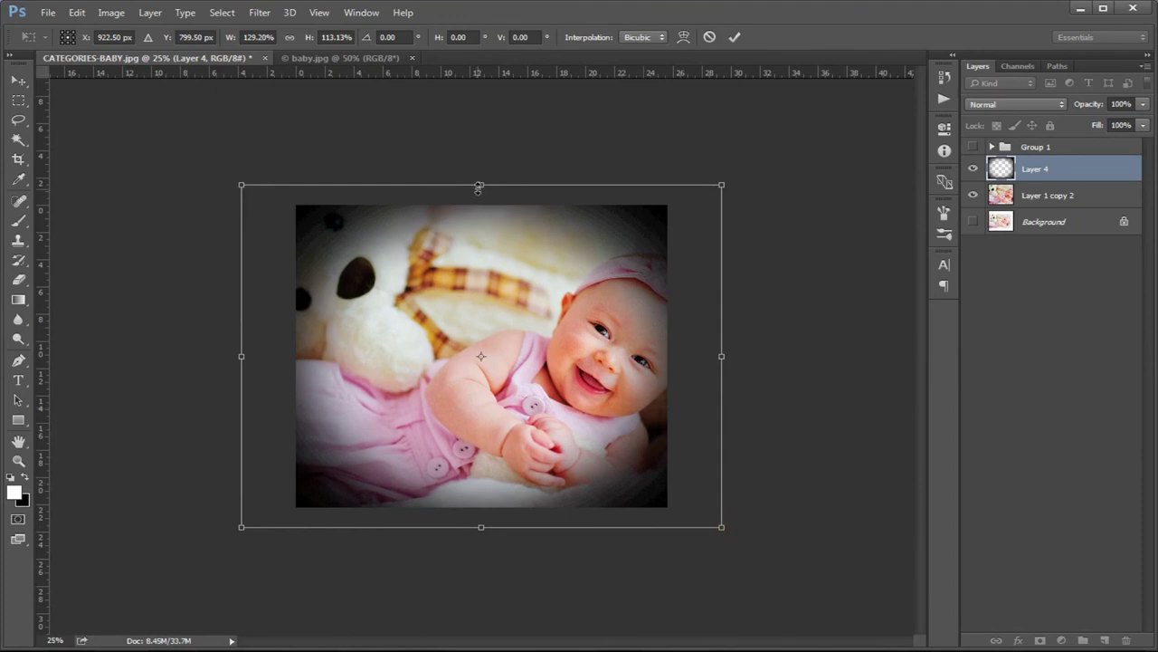
{"action": "left_click_drag", "start_coordinate": [478, 186], "coordinate": [479, 196]}
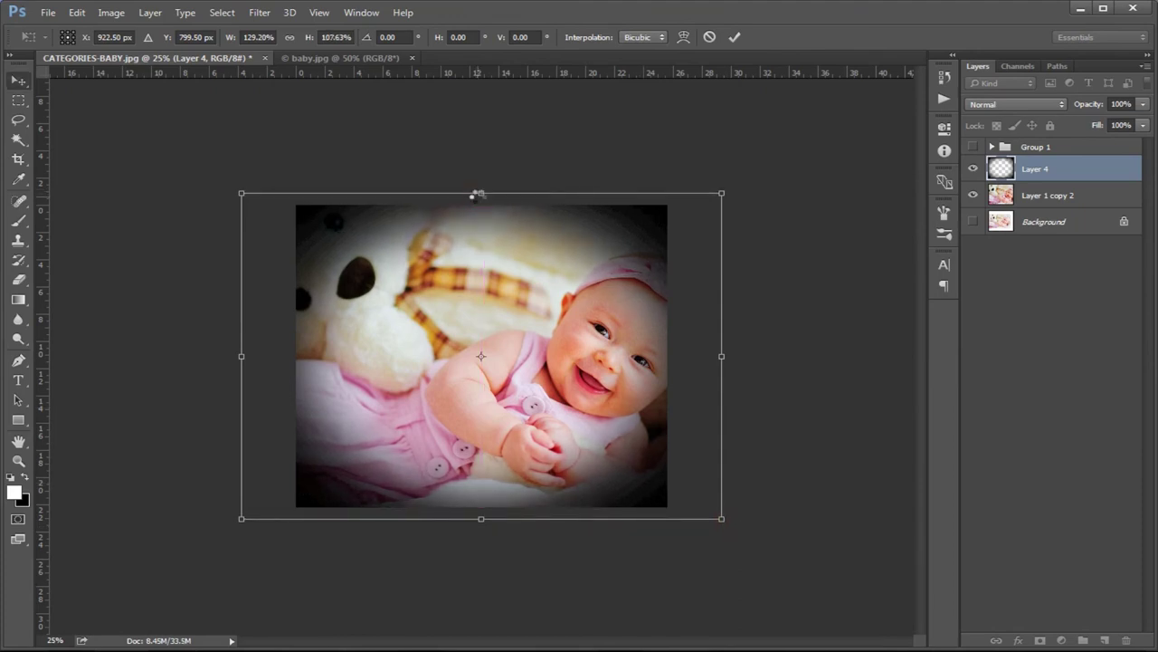
{"action": "key", "text": "Return"}
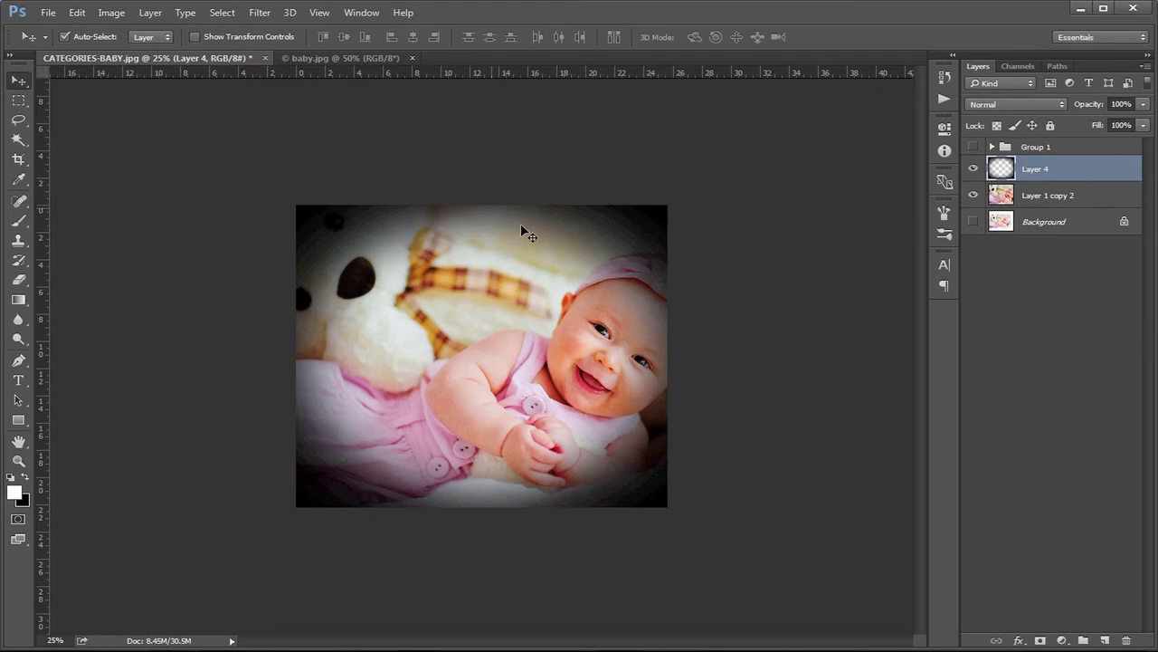
Step: Try 75% opacity on Layer 4, then restore it to 100%
{"action": "left_click", "coordinate": [1143, 104]}
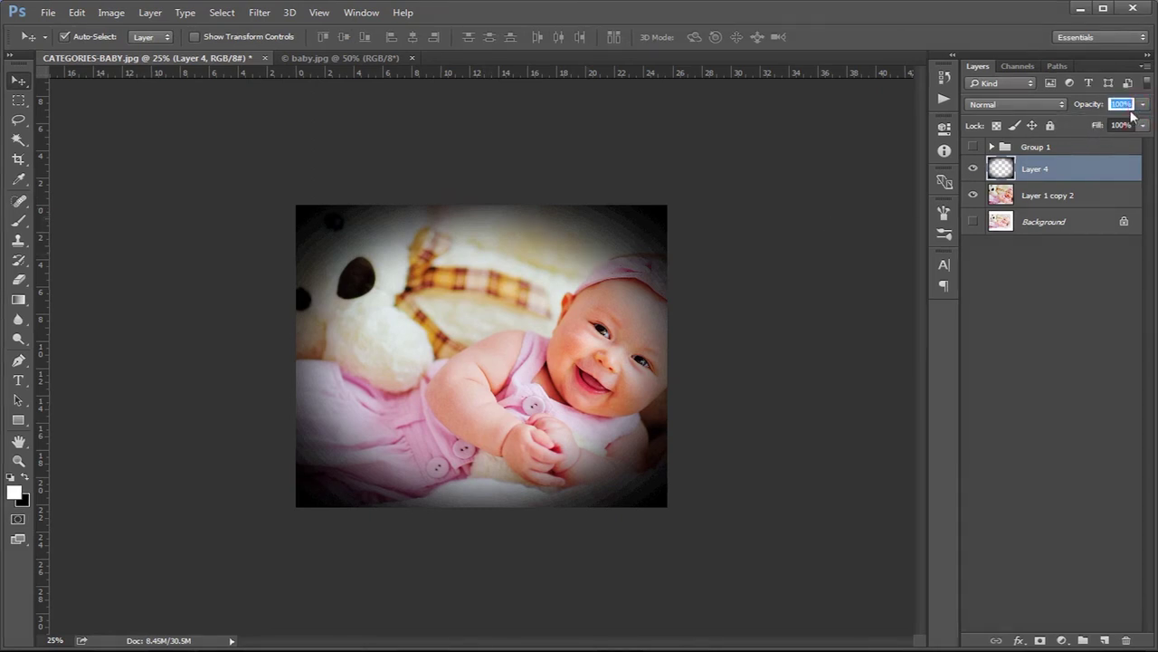
{"action": "type", "text": "75"}
{"action": "key", "text": "Return"}
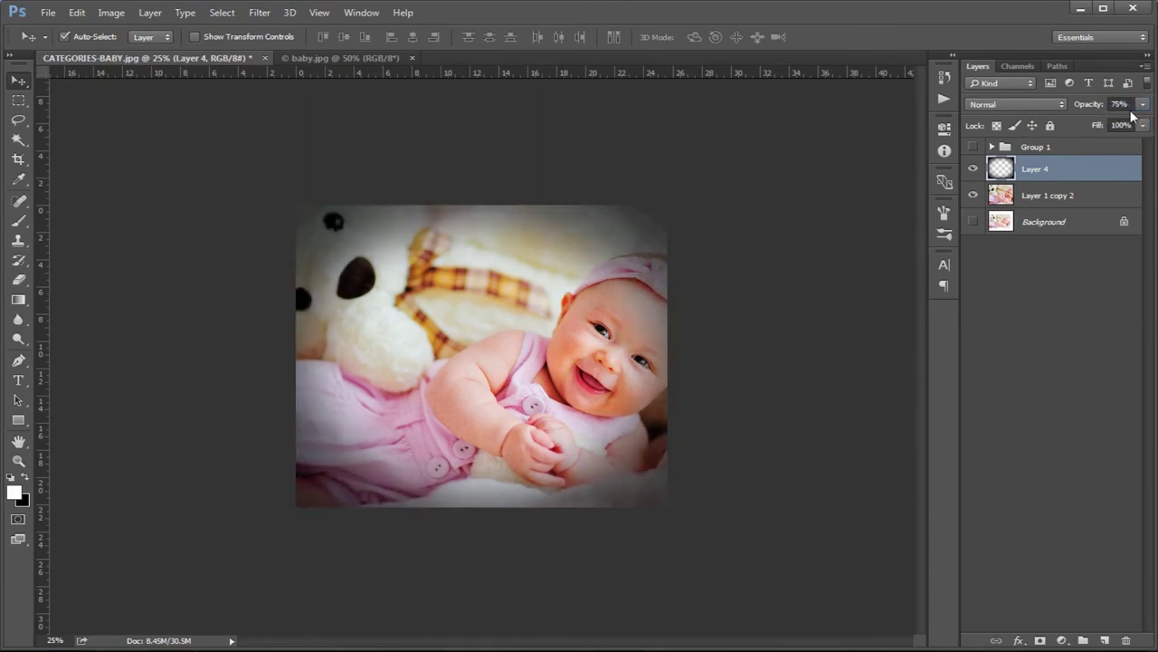
{"action": "key", "text": "0"}
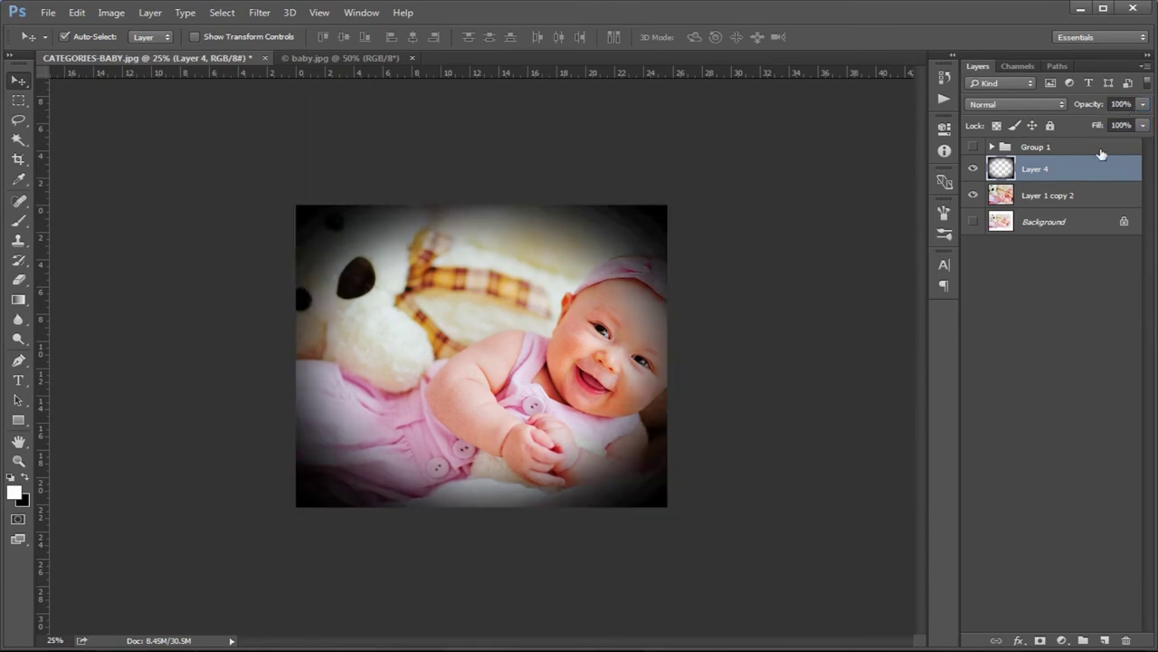
Step: Preview Hard Light, Pin Light and Soft Light on Layer 4, settling on Overlay
{"action": "left_click", "coordinate": [1015, 104]}
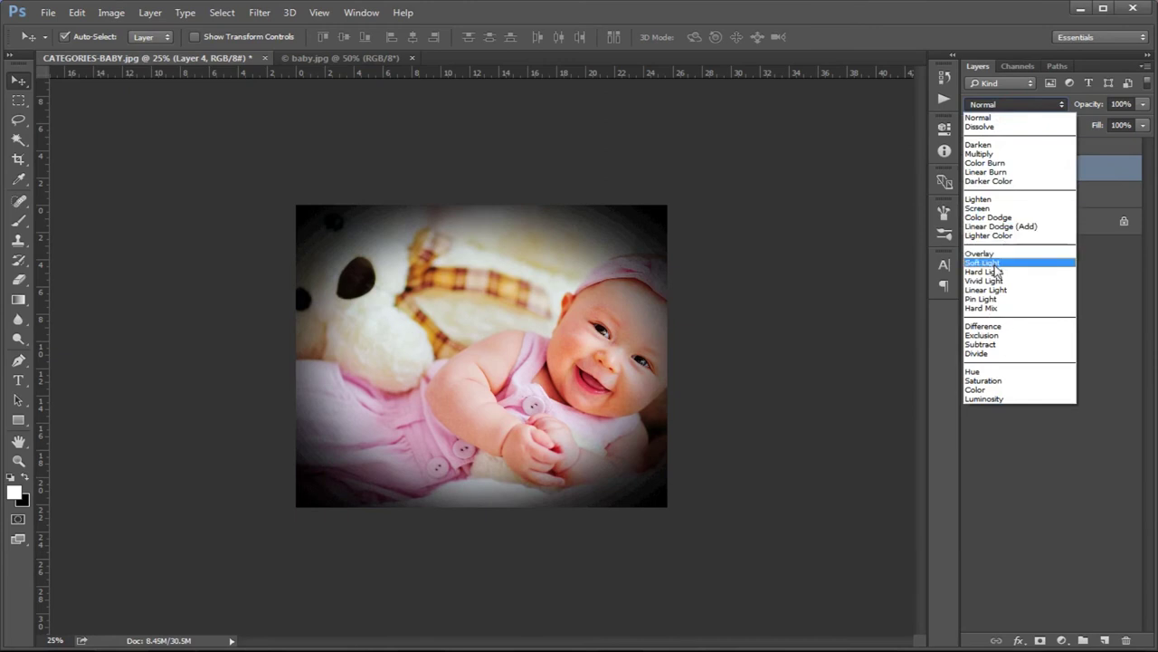
{"action": "left_click", "coordinate": [993, 272]}
{"action": "key", "text": "Down"}
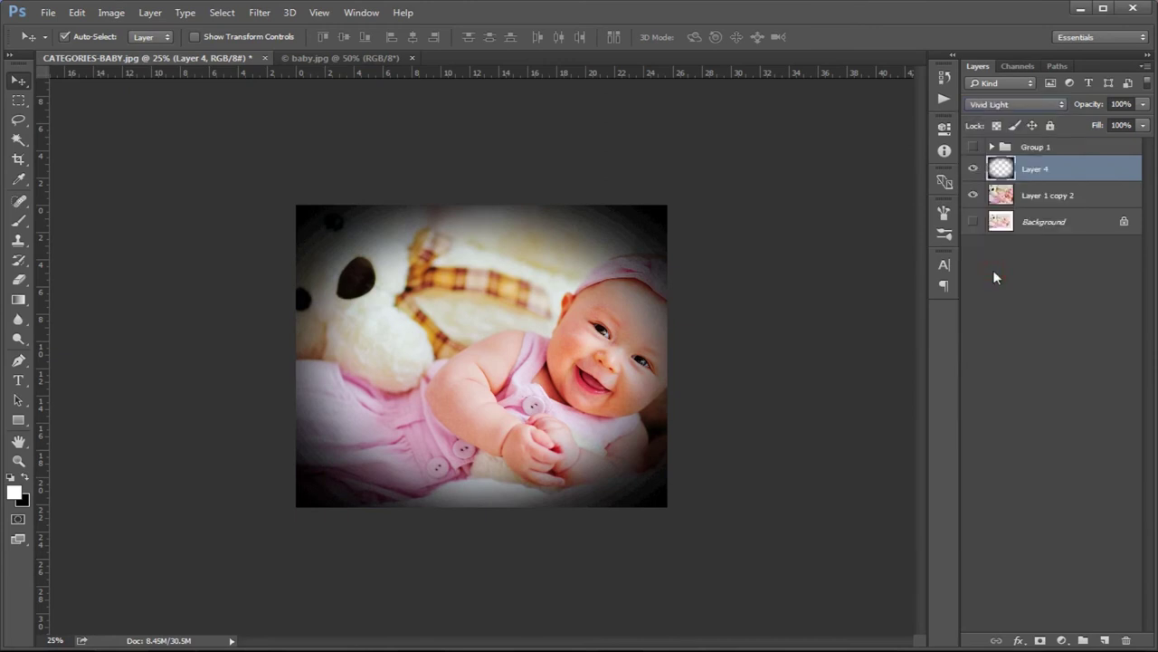
{"action": "key", "text": "Down"}
{"action": "key", "text": "Down"}
{"action": "key", "text": "Up"}
{"action": "key", "text": "Up"}
{"action": "key", "text": "Up"}
{"action": "key", "text": "Up"}
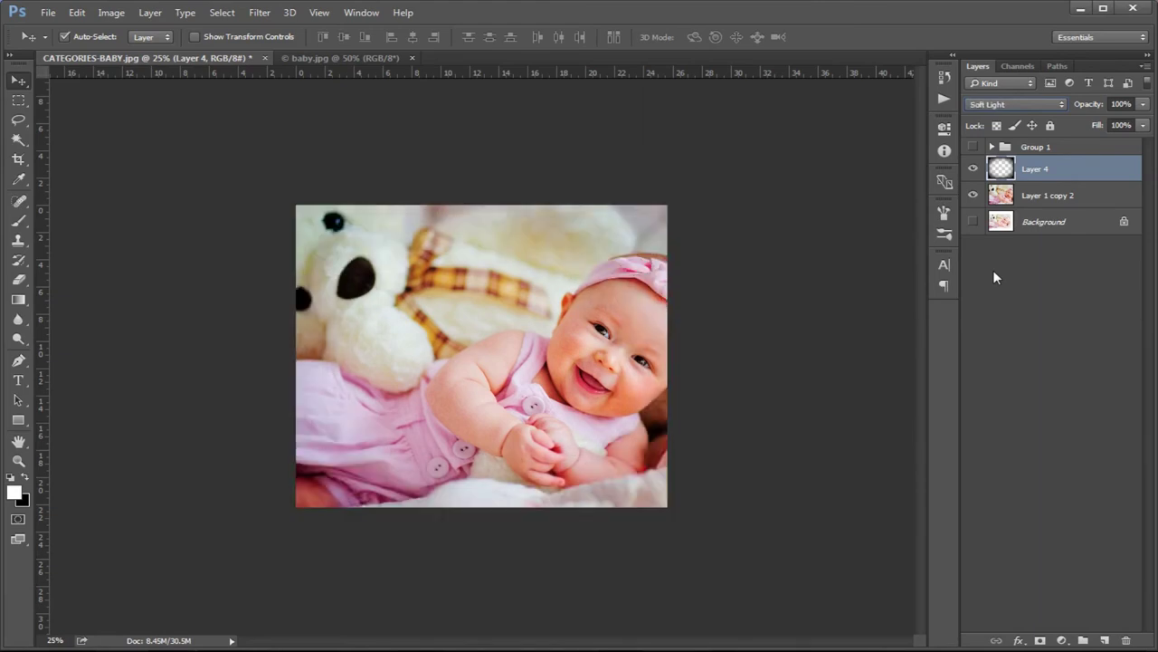
{"action": "key", "text": "Up"}
{"action": "key", "text": "Up"}
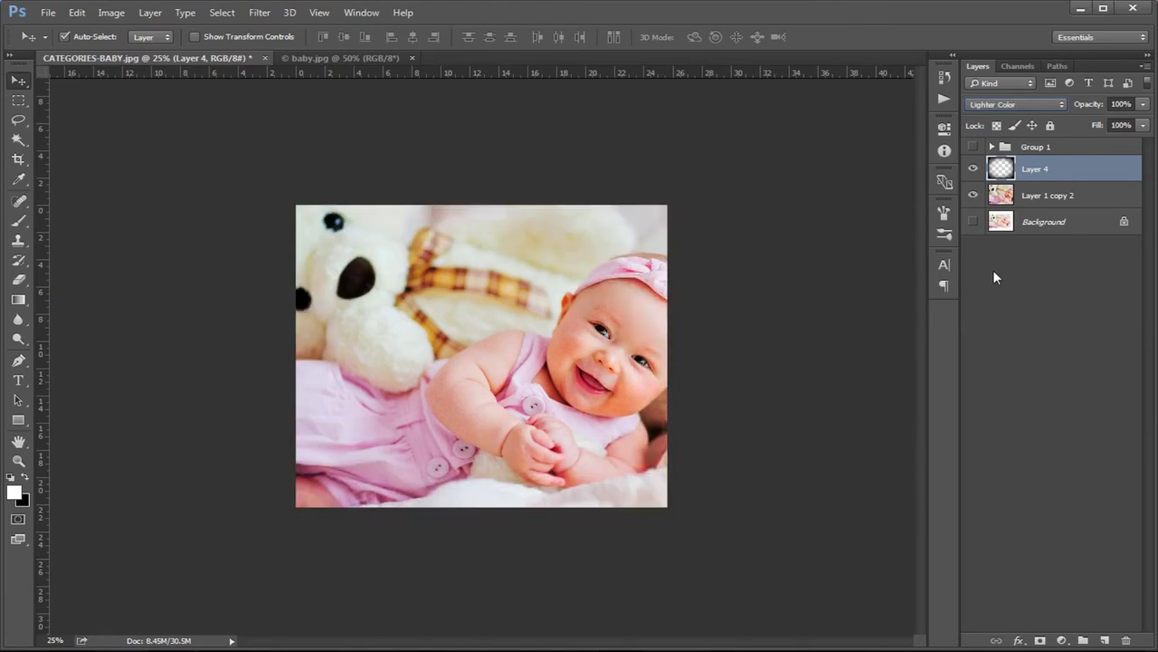
{"action": "key", "text": "Down"}
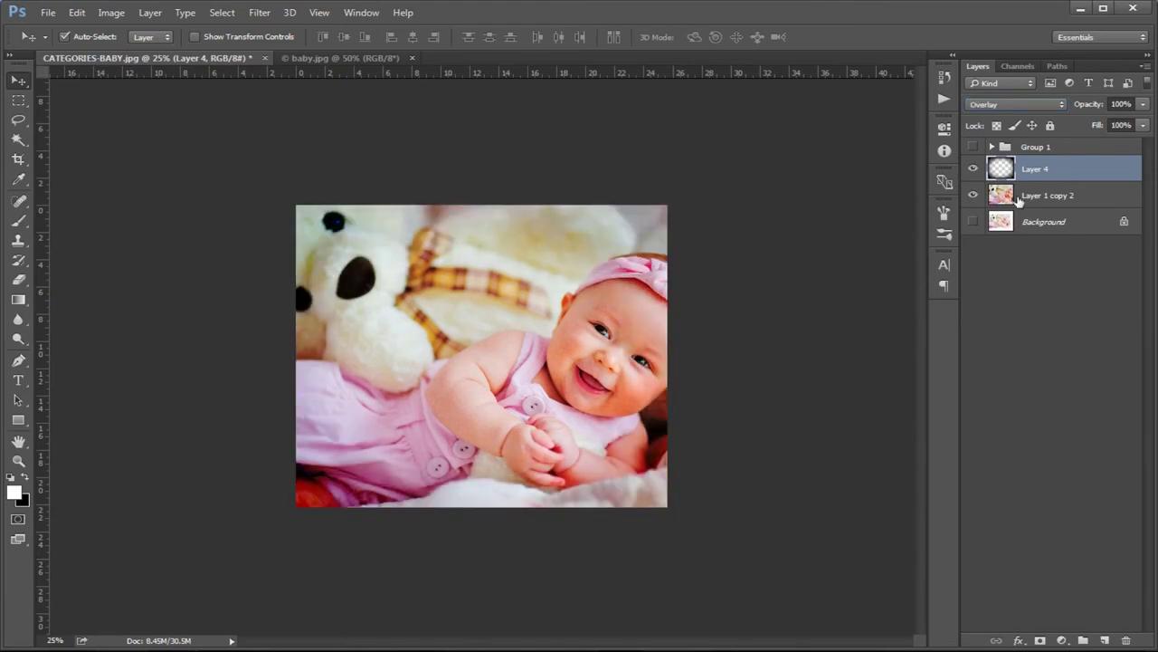
Step: Duplicate Layer 4 as Layer 4 copy and zoom in to check the result
{"action": "right_click", "coordinate": [1053, 174]}
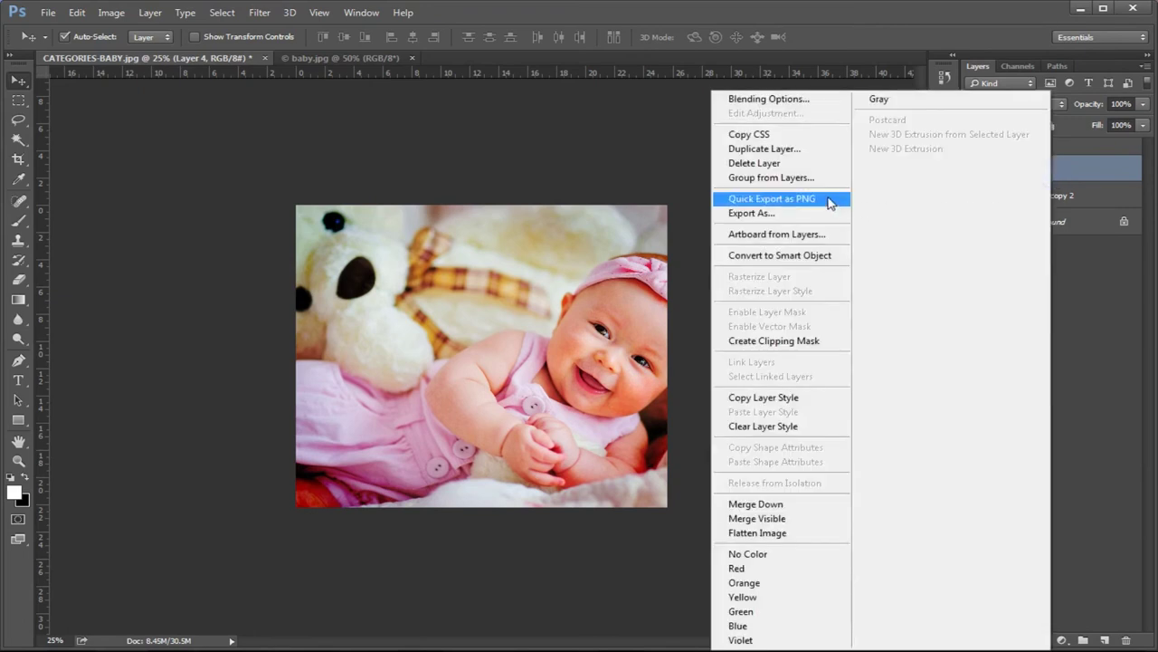
{"action": "left_click", "coordinate": [776, 149]}
{"action": "left_click", "coordinate": [1087, 281]}
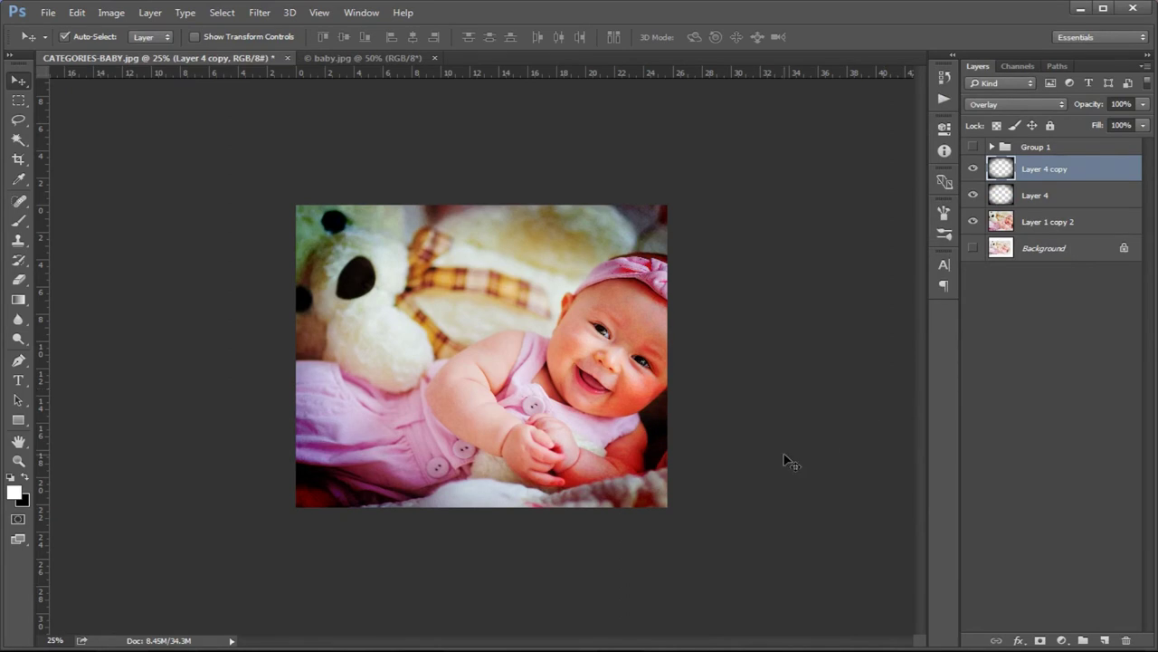
{"action": "key", "text": "ctrl+plus"}
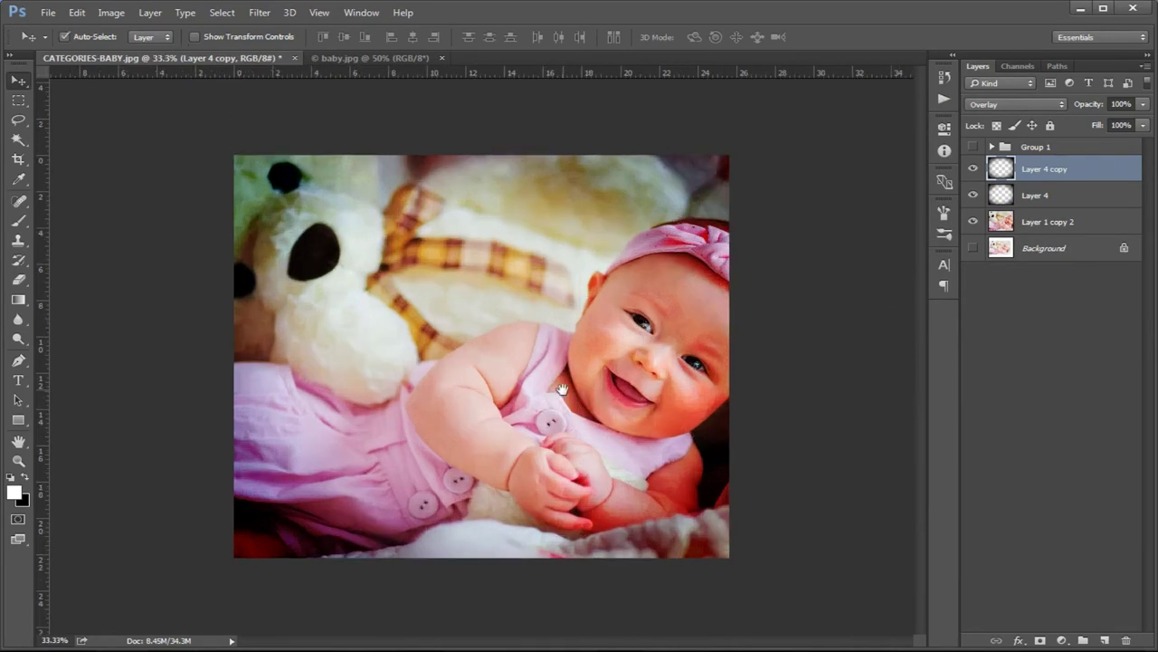
{"action": "key", "text": "ctrl+plus"}
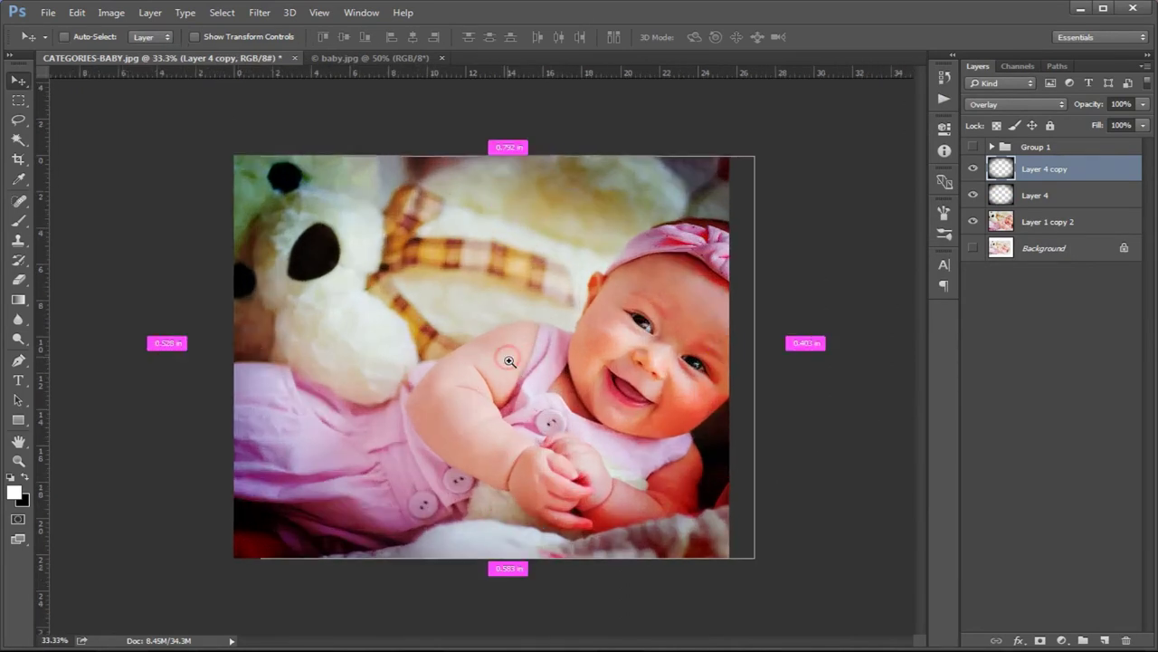
{"action": "left_click", "coordinate": [515, 372], "text": "ctrl+alt"}
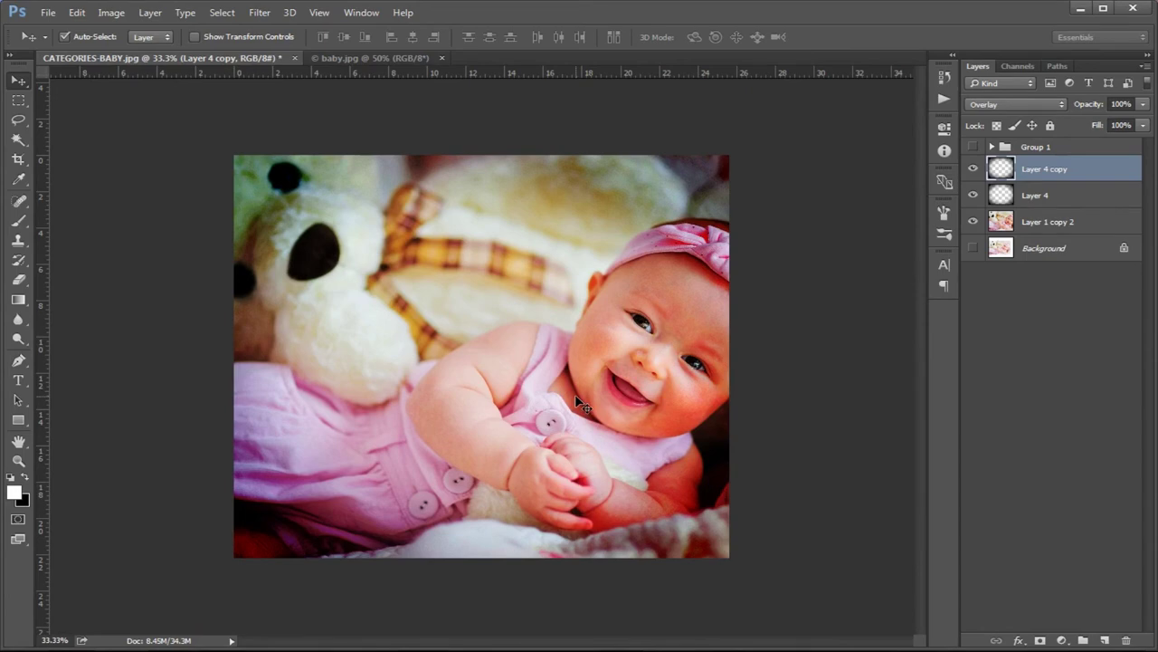
Step: View the photo at 100% and pan around the baby's face to inspect the vignette
{"action": "right_click", "coordinate": [648, 376]}
{"action": "left_click", "coordinate": [660, 333]}
{"action": "key", "text": "ctrl+1"}
{"action": "left_click_drag", "start_coordinate": [730, 368], "coordinate": [468, 375]}
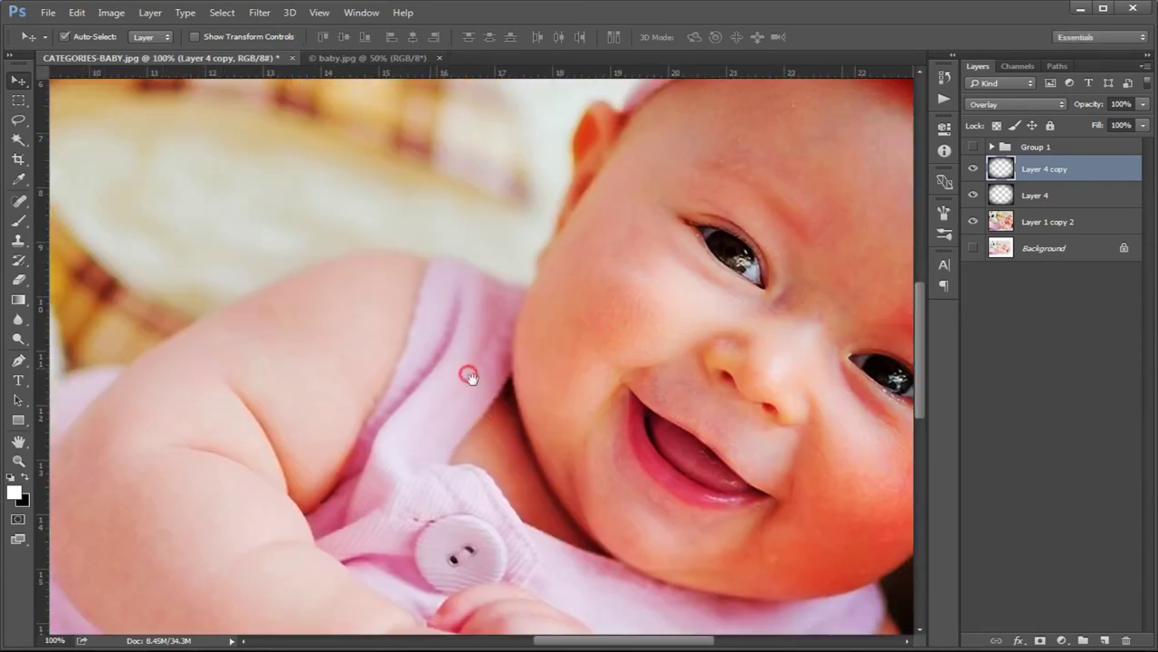
{"action": "left_click_drag", "start_coordinate": [766, 383], "coordinate": [504, 382]}
{"action": "left_click_drag", "start_coordinate": [569, 465], "coordinate": [637, 437]}
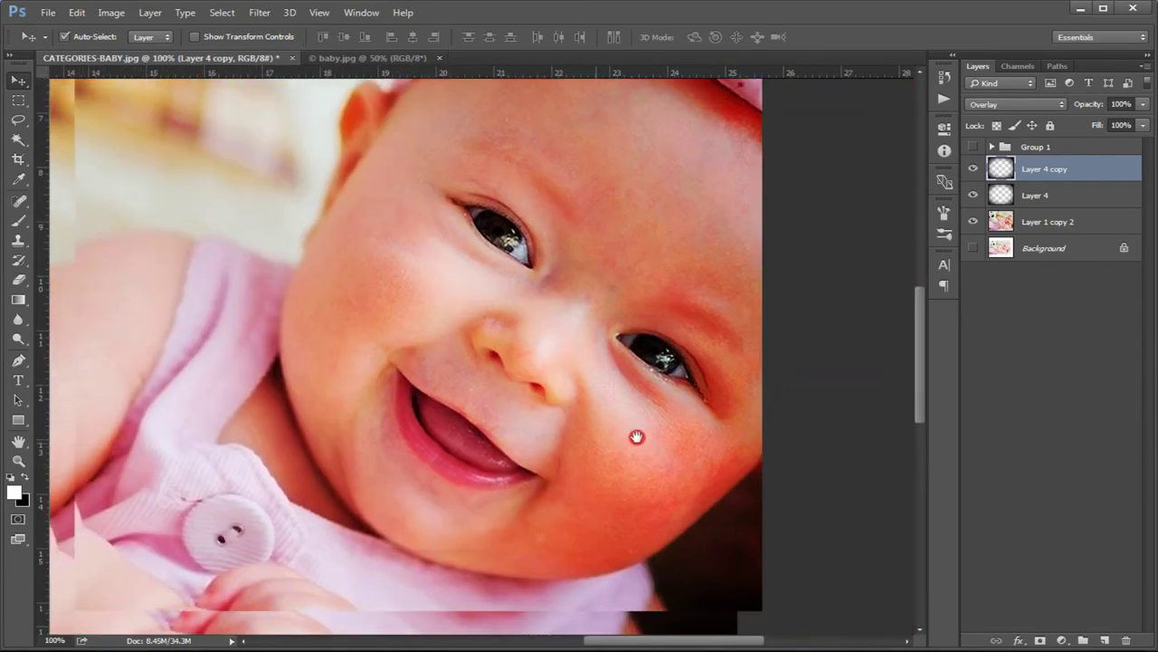
{"action": "left_click_drag", "start_coordinate": [524, 381], "coordinate": [678, 440]}
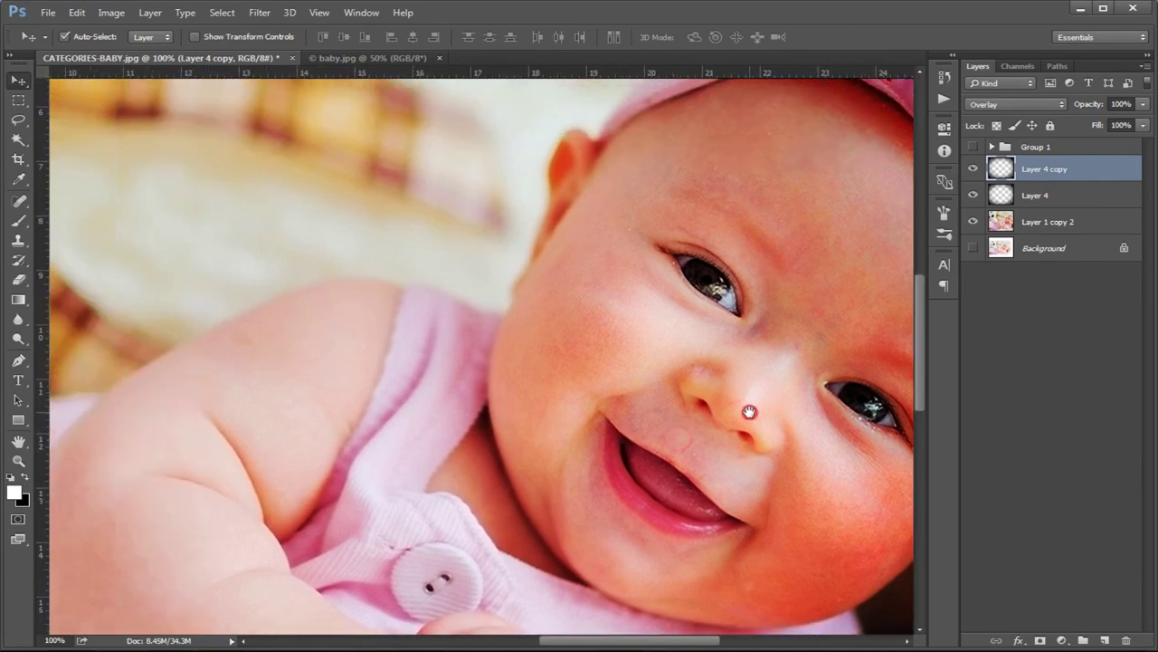
{"action": "left_click_drag", "start_coordinate": [749, 412], "coordinate": [559, 408]}
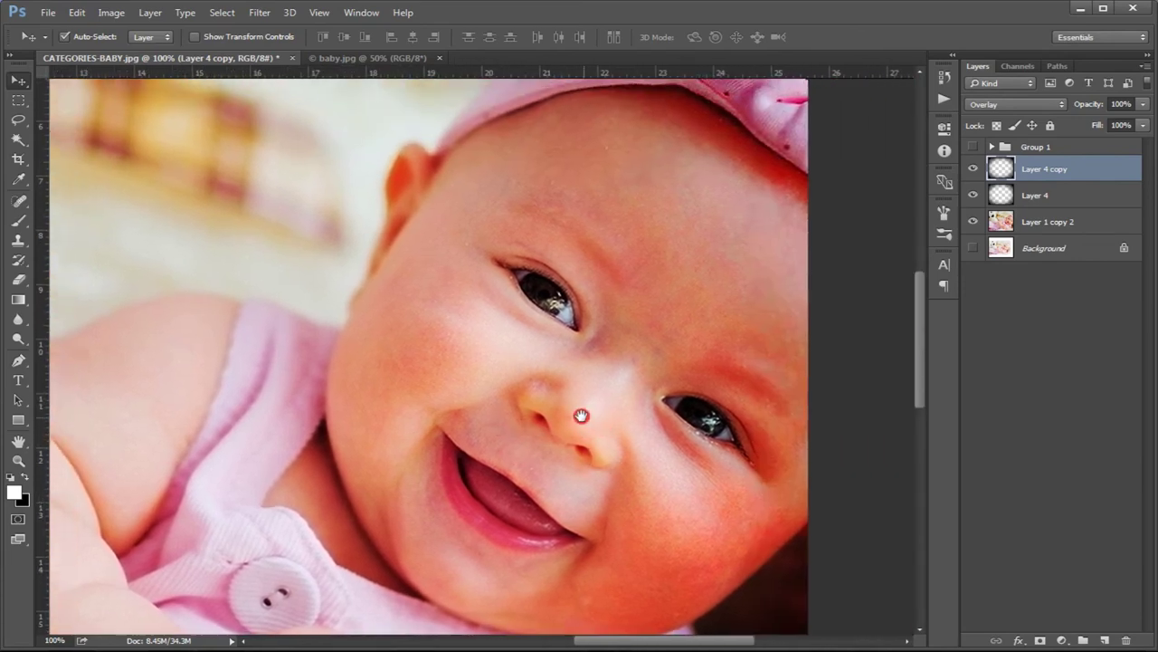
{"action": "left_click_drag", "start_coordinate": [555, 401], "coordinate": [582, 413]}
Step: Zoom out to the whole photo and back in to examine the baby's face closely
{"action": "key", "text": "ctrl+minus"}
{"action": "key", "text": "ctrl+minus"}
{"action": "key", "text": "ctrl+minus"}
{"action": "right_click", "coordinate": [653, 356]}
{"action": "left_click", "coordinate": [661, 371]}
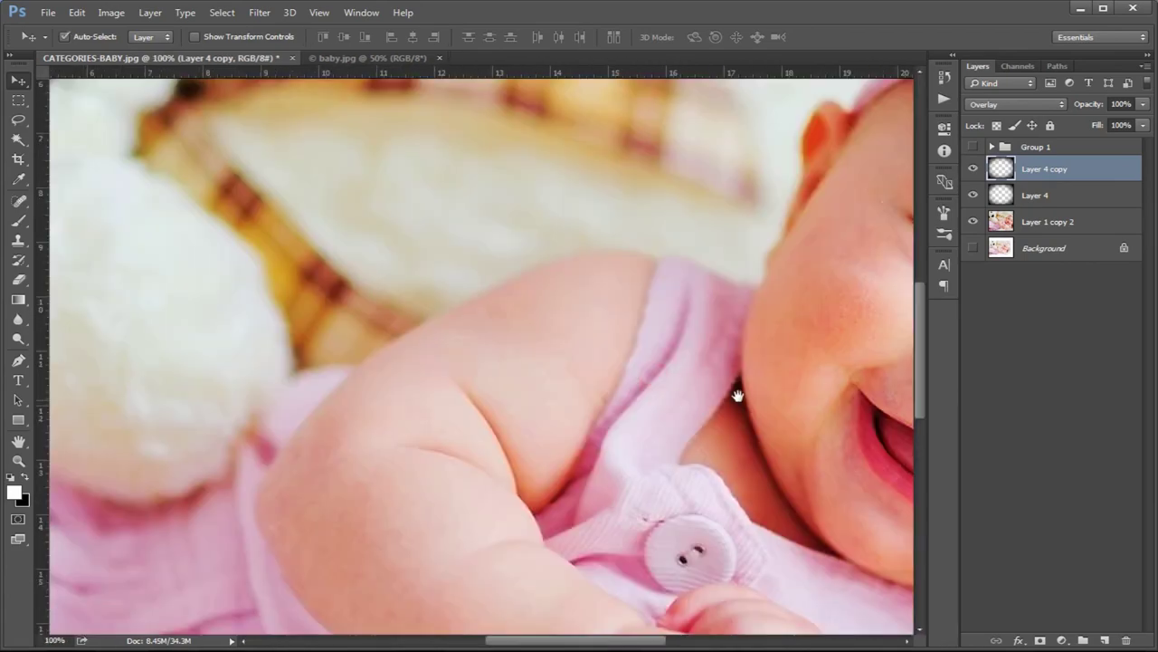
{"action": "left_click_drag", "start_coordinate": [614, 406], "coordinate": [461, 407]}
{"action": "mouse_move", "coordinate": [799, 408]}
{"action": "left_mouse_down"}
{"action": "mouse_move", "coordinate": [525, 411]}
{"action": "mouse_move", "coordinate": [679, 444]}
{"action": "mouse_move", "coordinate": [548, 418]}
{"action": "left_mouse_up"}
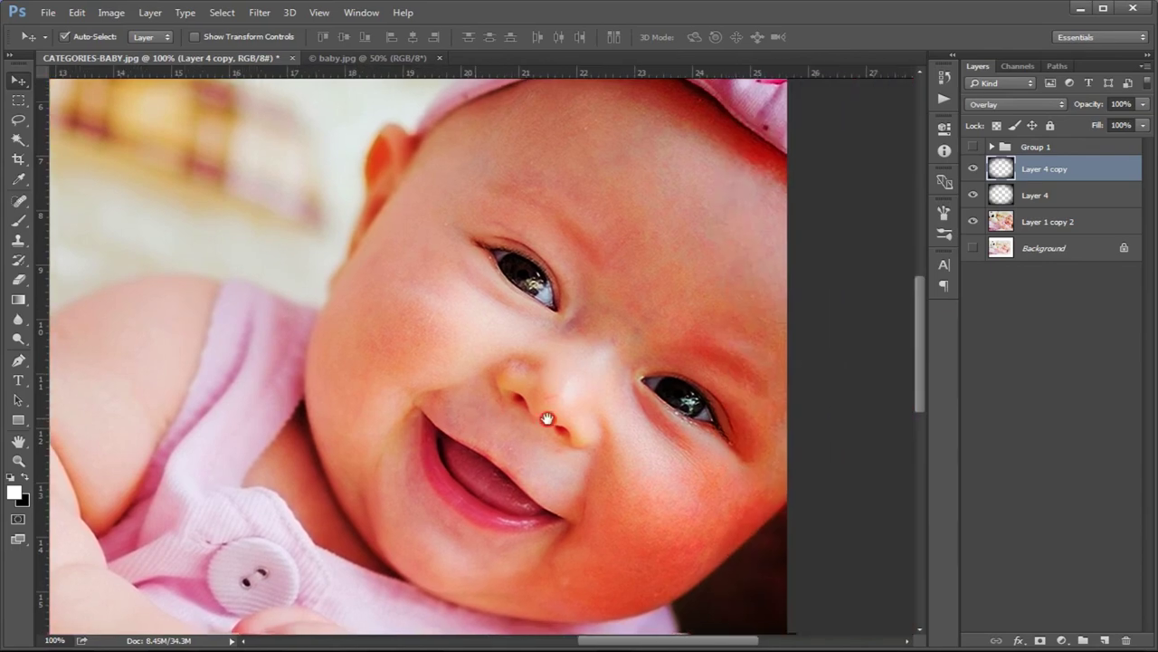
{"action": "scroll", "coordinate": [586, 380], "scroll_direction": "down", "scroll_amount": 3}
{"action": "key", "text": "ctrl+minus"}
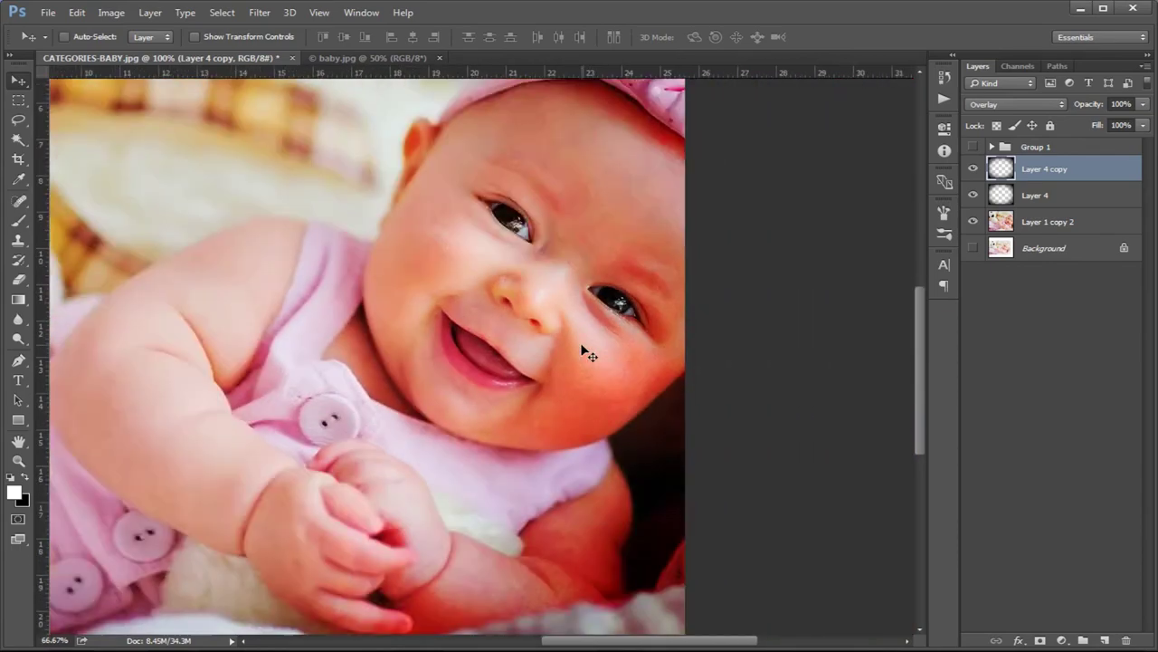
{"action": "key", "text": "ctrl+minus"}
{"action": "key", "text": "ctrl+minus"}
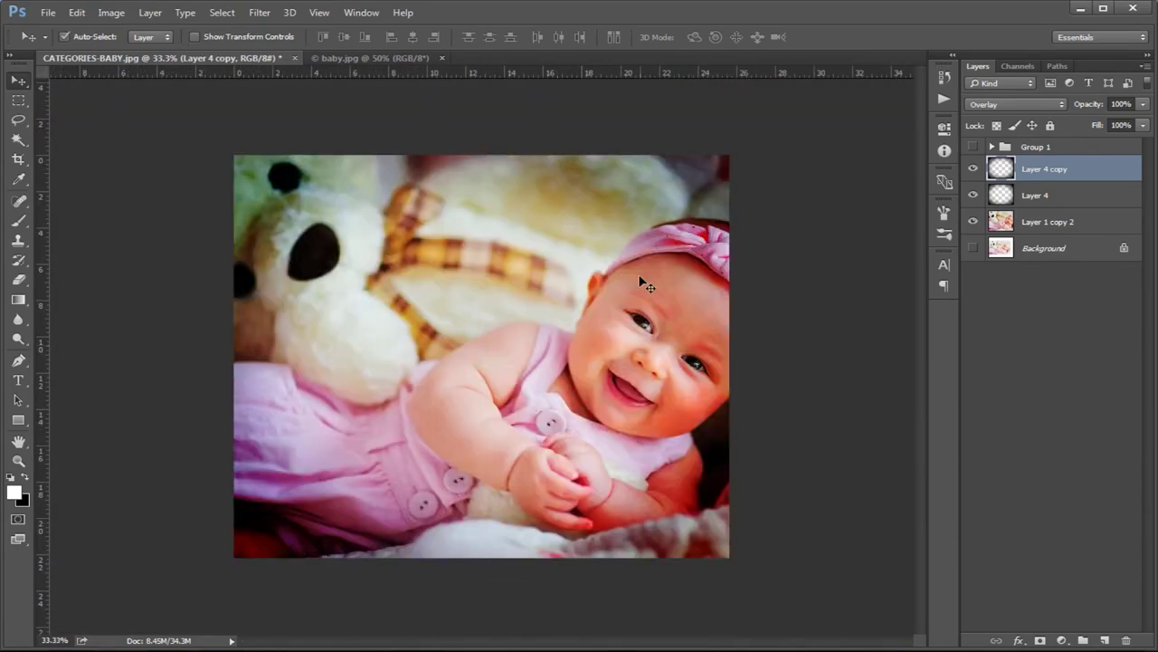
{"action": "left_click", "coordinate": [670, 388]}
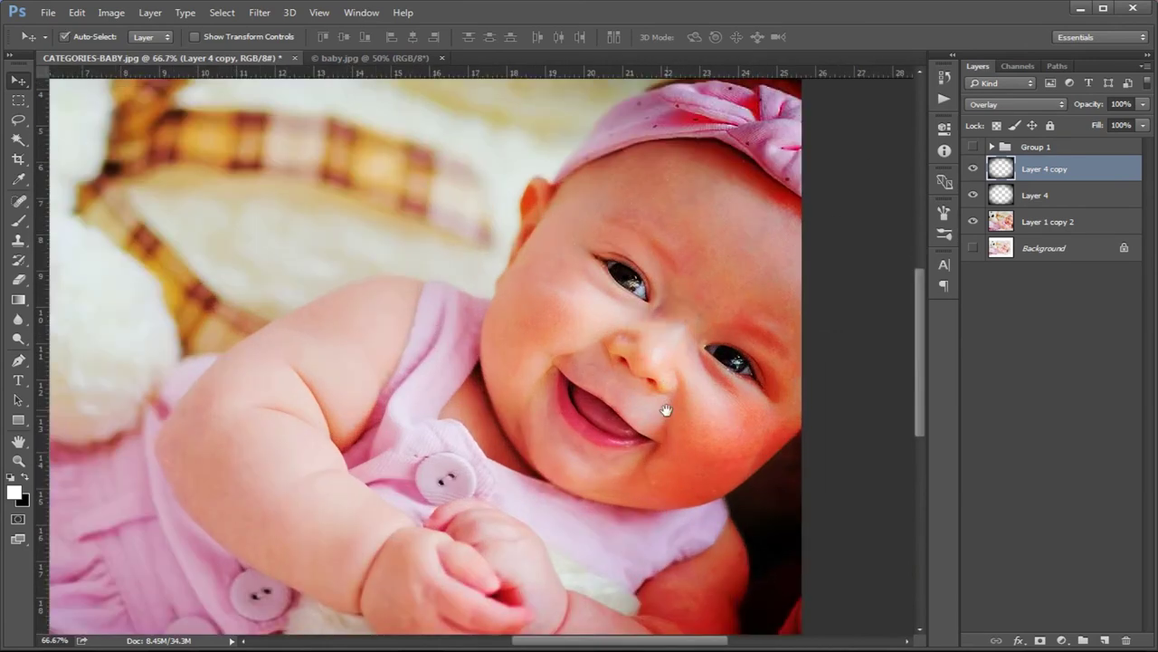
{"action": "left_click", "coordinate": [528, 419], "text": "alt"}
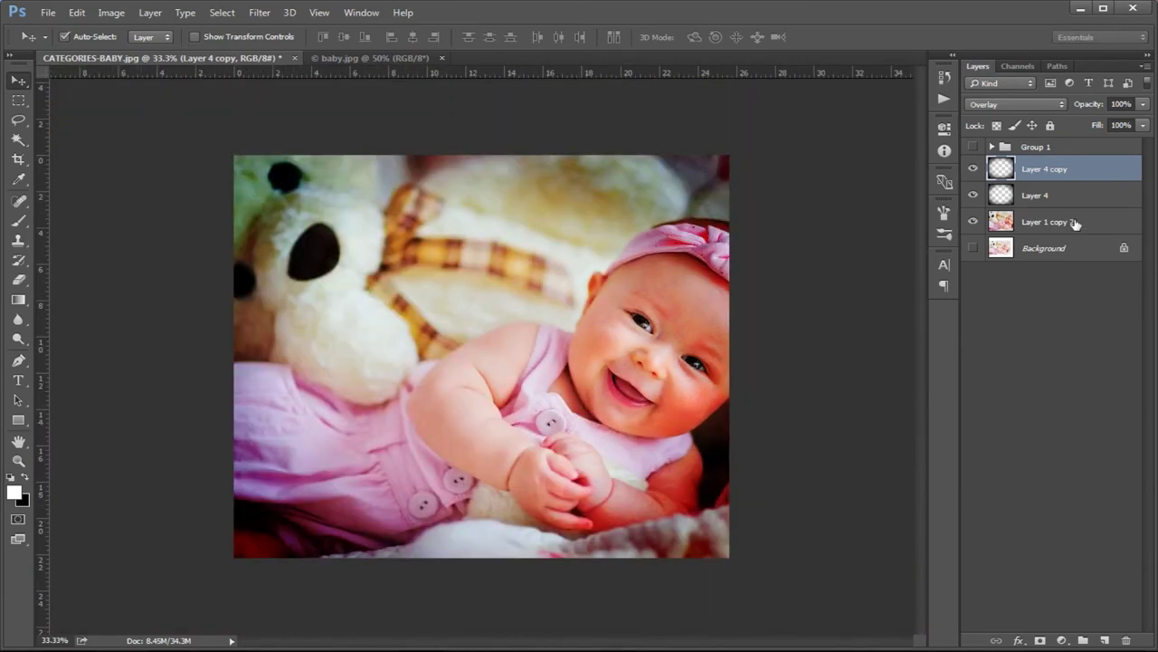
Step: Group Layer 4 and its copy into Group 2, then toggle both groups' visibility to compare
{"action": "left_click", "coordinate": [1058, 198], "text": "ctrl"}
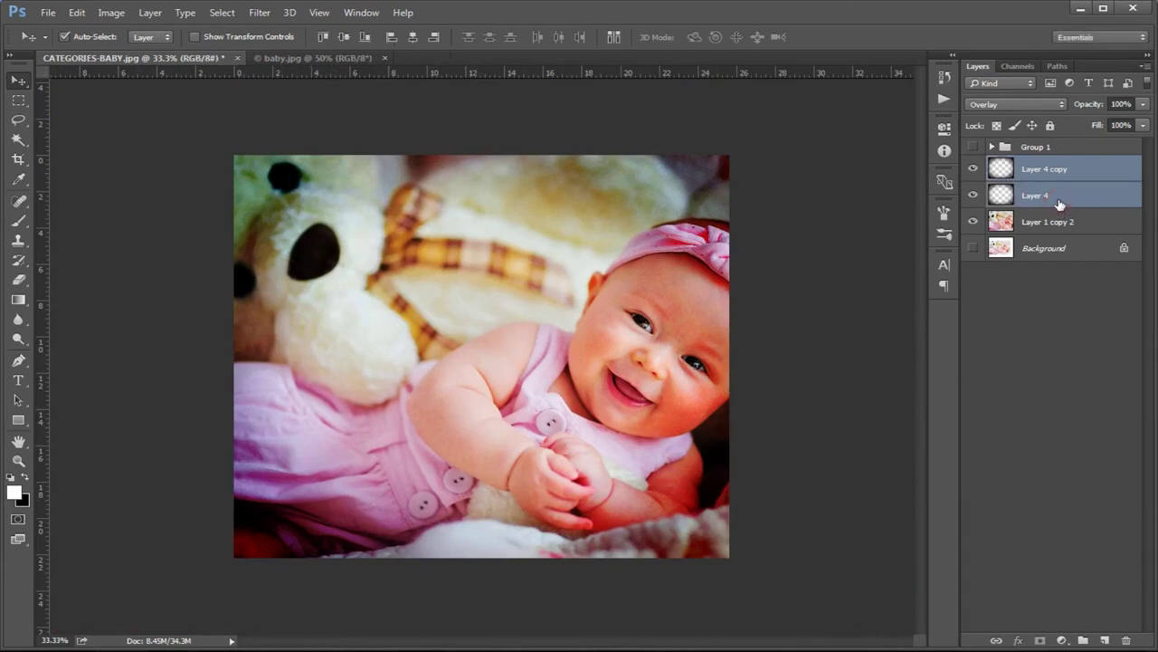
{"action": "key", "text": "ctrl+g"}
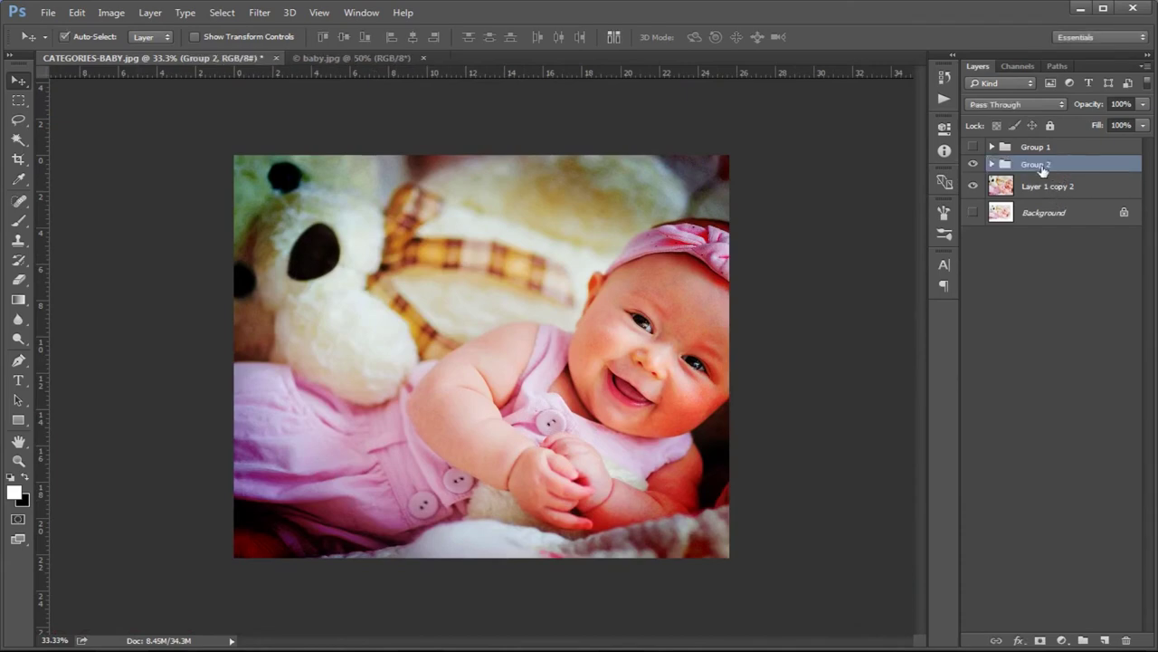
{"action": "left_click", "coordinate": [974, 168]}
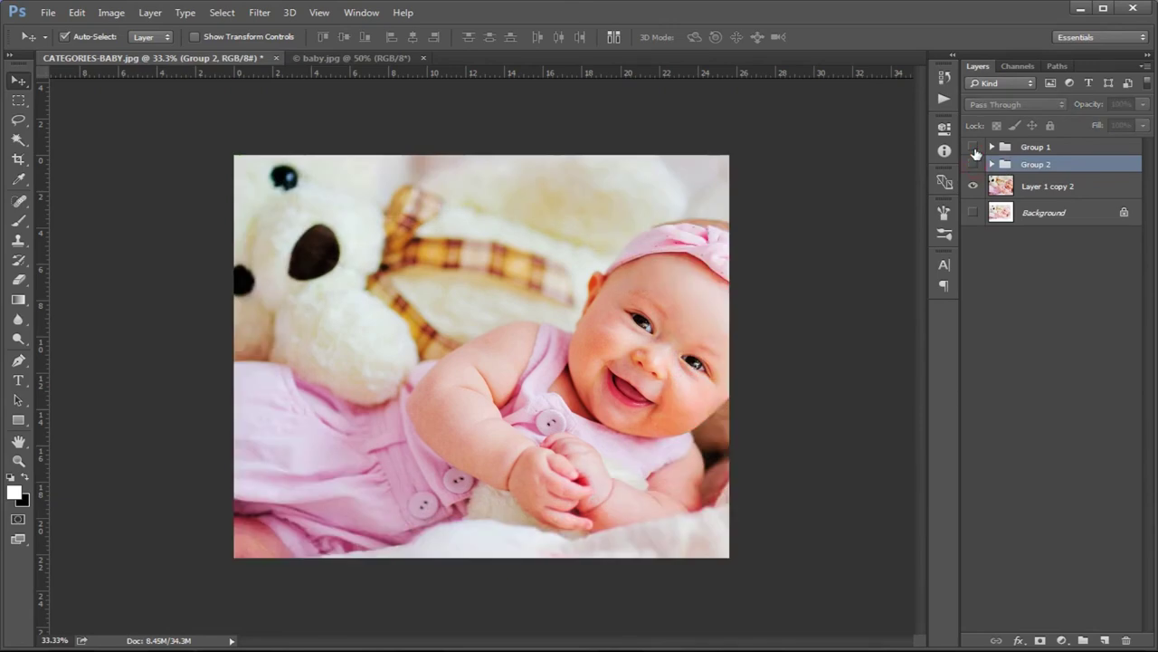
{"action": "left_click", "coordinate": [973, 148]}
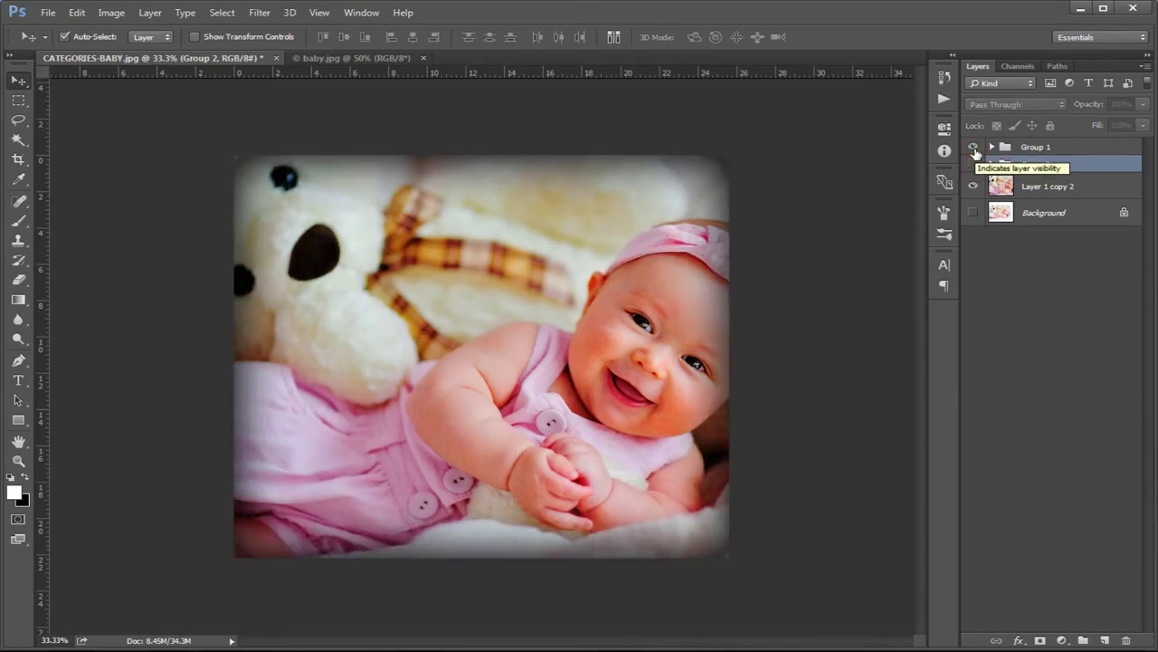
{"action": "left_click", "coordinate": [973, 148]}
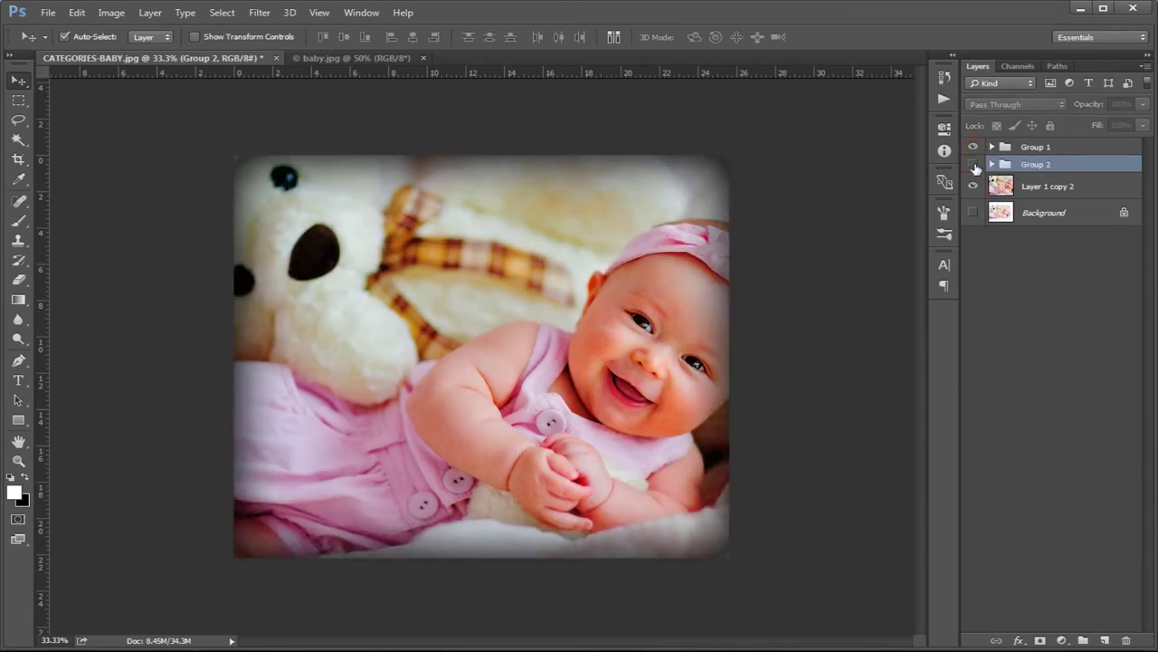
{"action": "left_click", "coordinate": [974, 164]}
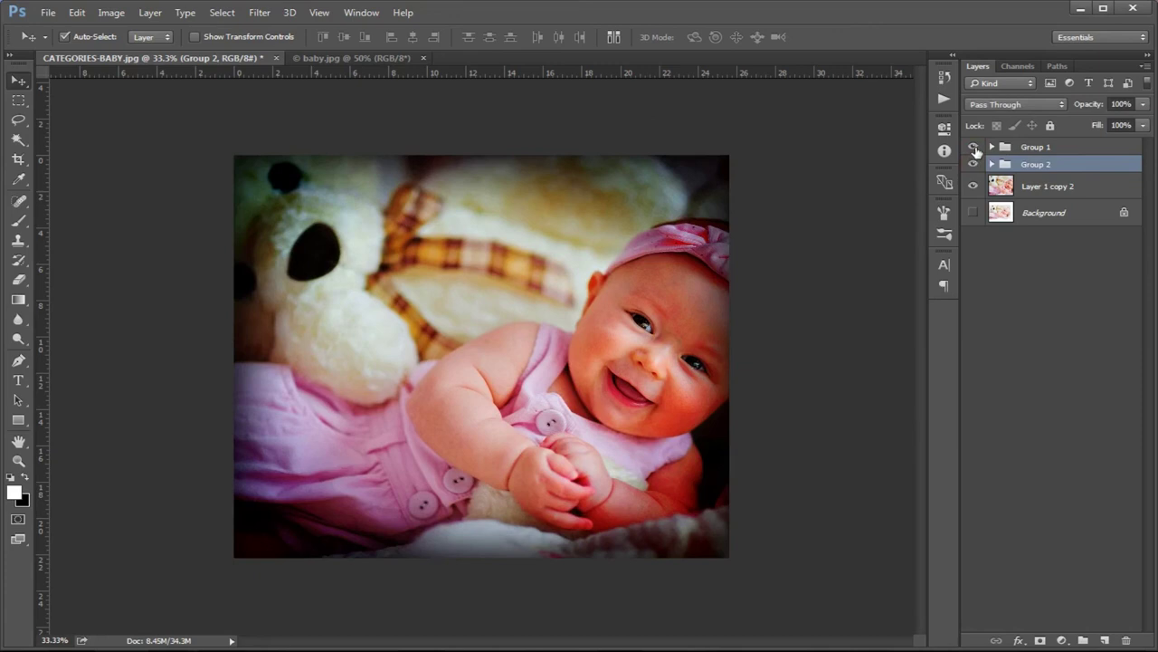
{"action": "left_click", "coordinate": [976, 149]}
{"action": "left_click", "coordinate": [974, 147]}
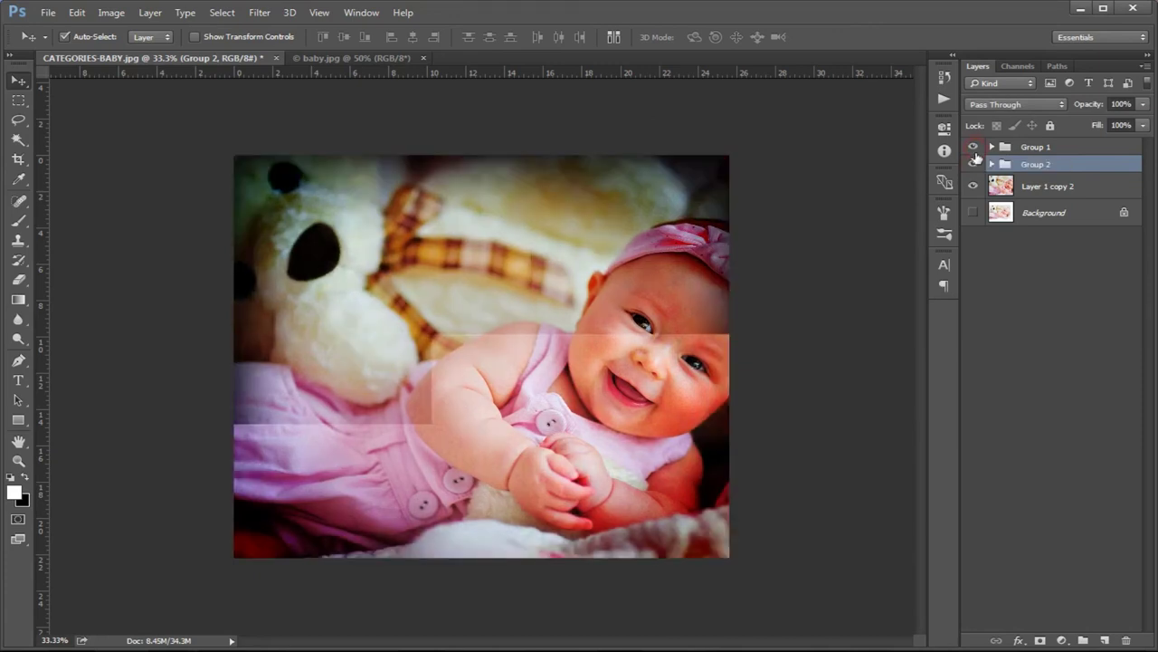
{"action": "left_click", "coordinate": [974, 164]}
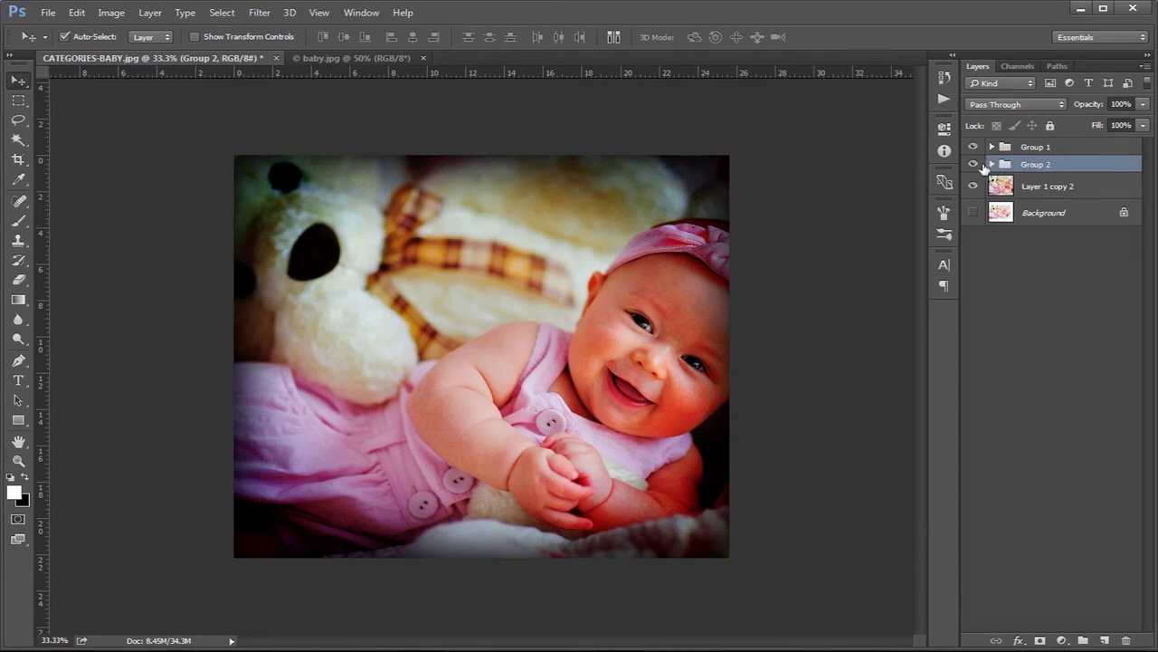
Step: Hide Group 2 and save the image as JPEG '1' at maximum quality 12
{"action": "left_click", "coordinate": [972, 164]}
{"action": "key", "text": "ctrl+shift+s"}
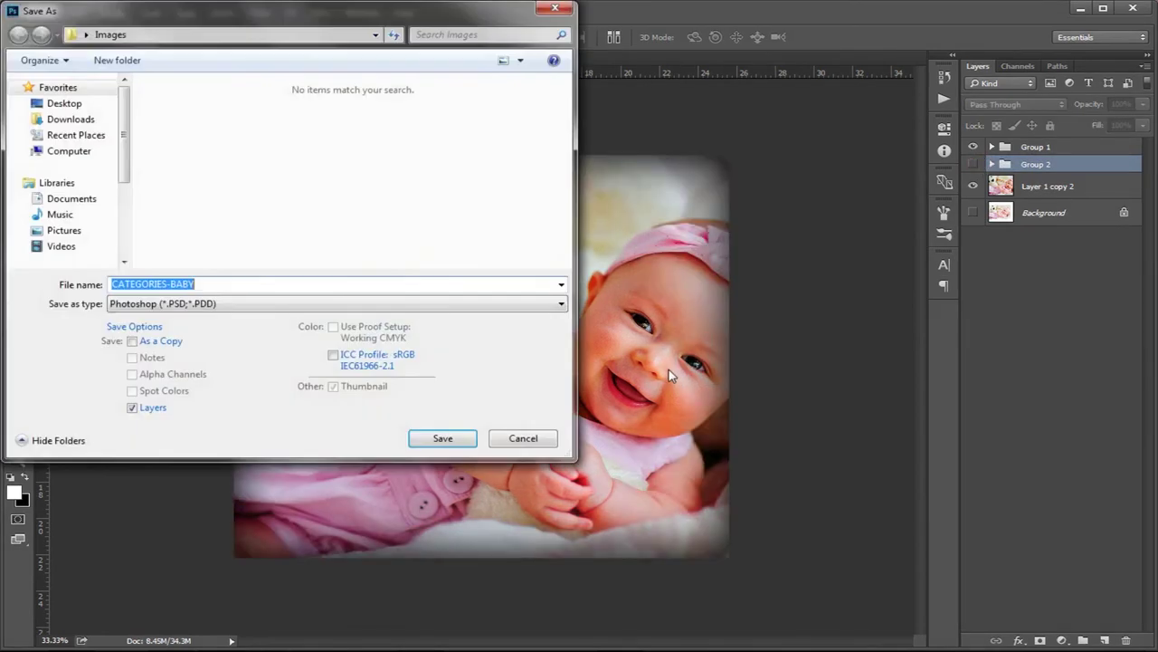
{"action": "type", "text": "1"}
{"action": "key", "text": "Tab"}
{"action": "key", "text": "j"}
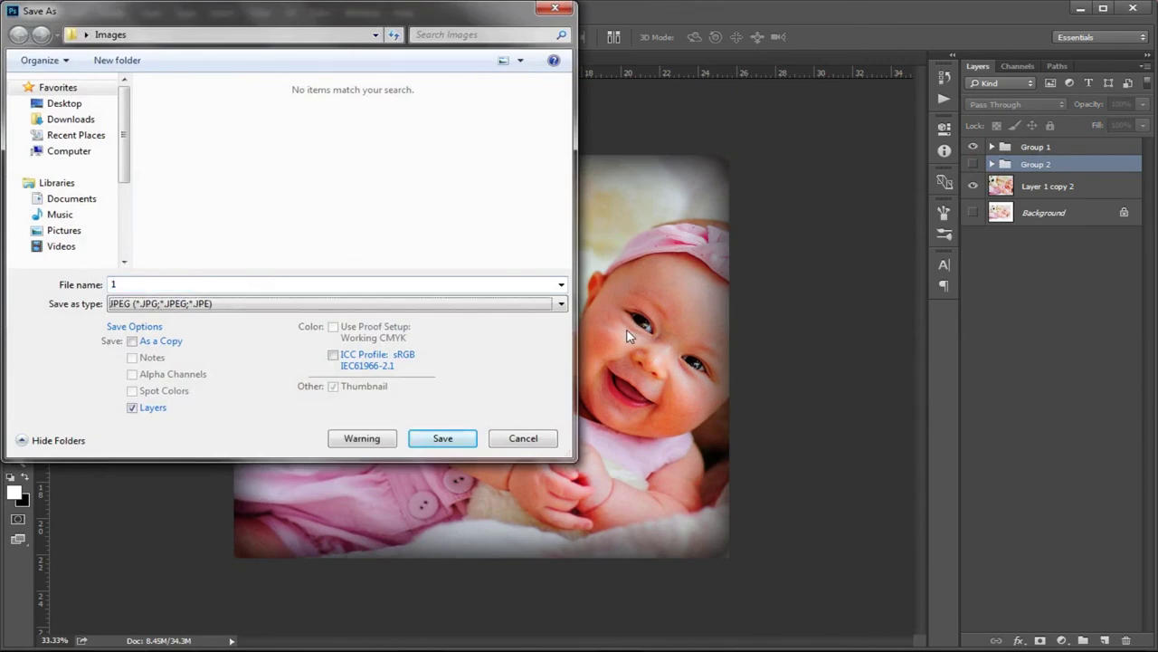
{"action": "key", "text": "Return"}
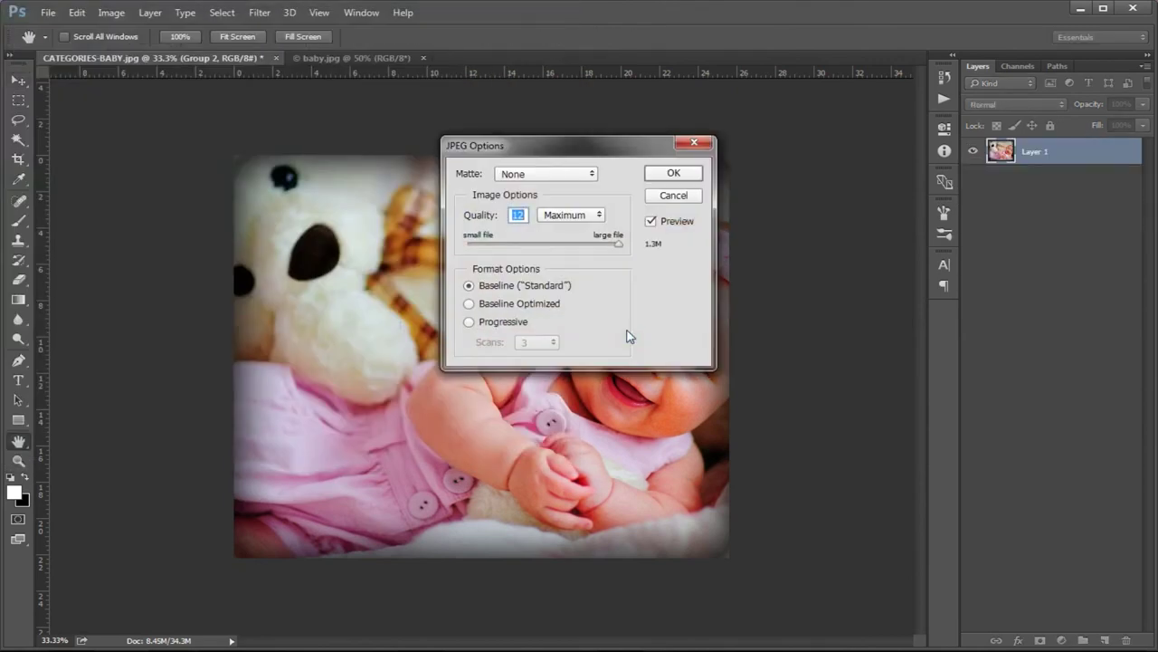
{"action": "key", "text": "Return"}
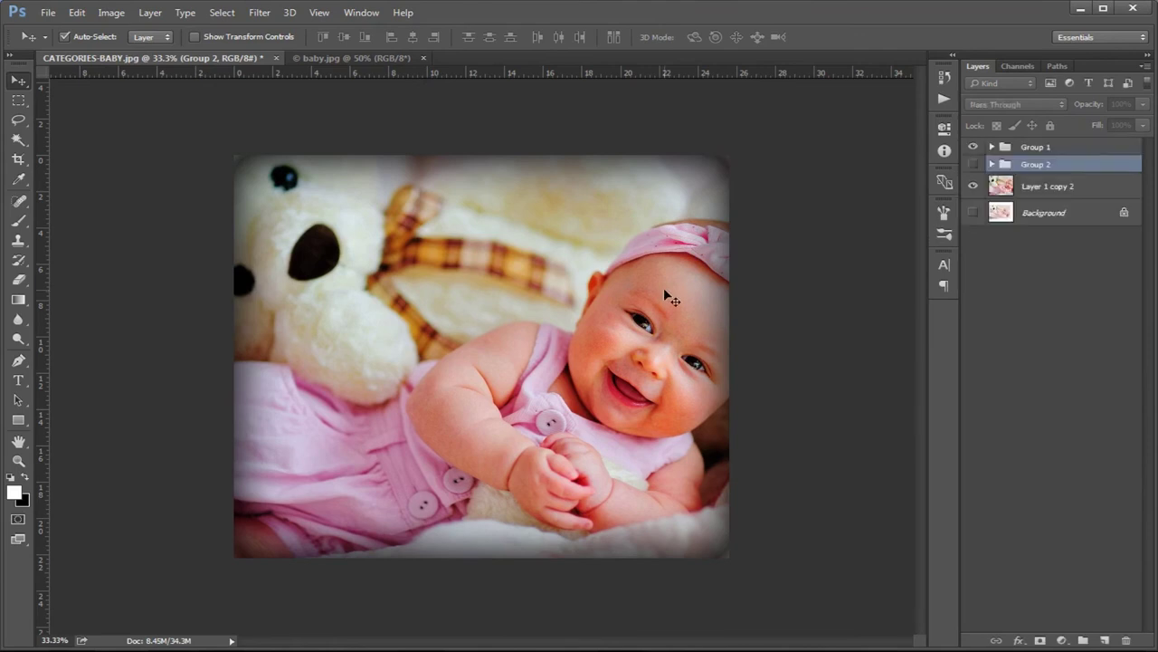
Step: Show Group 2 instead of Group 1 and lower its Layer 4 copy overlay to 50% opacity
{"action": "left_click", "coordinate": [973, 164]}
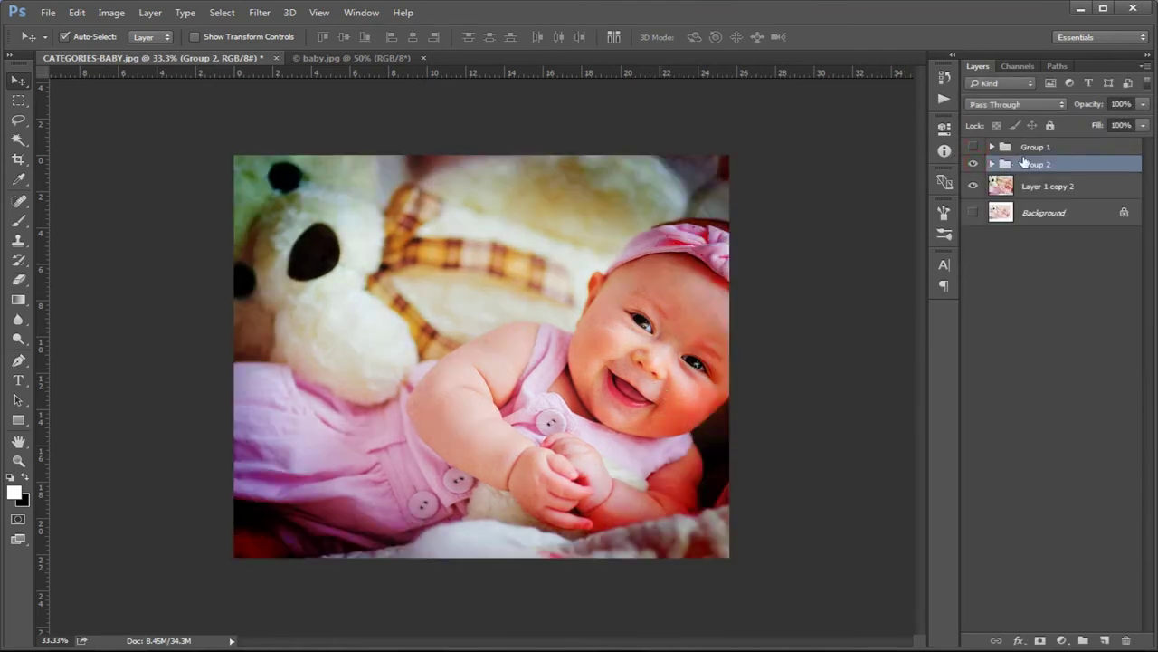
{"action": "left_click", "coordinate": [989, 164]}
{"action": "left_click", "coordinate": [1043, 186]}
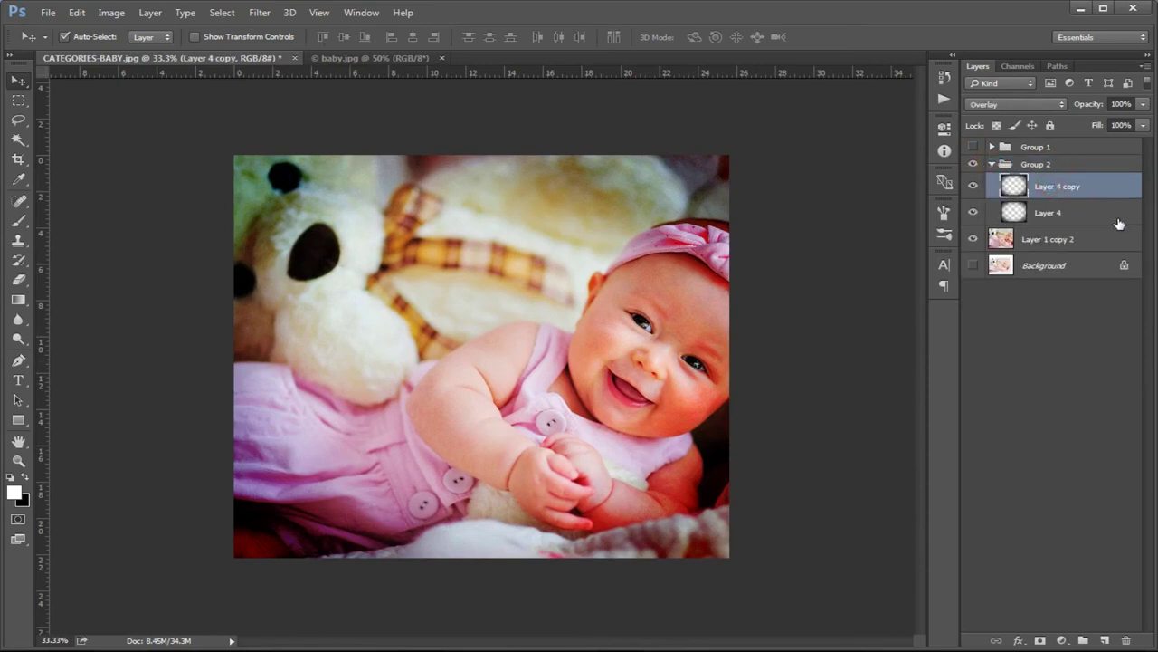
{"action": "key", "text": "2"}
{"action": "key", "text": "5"}
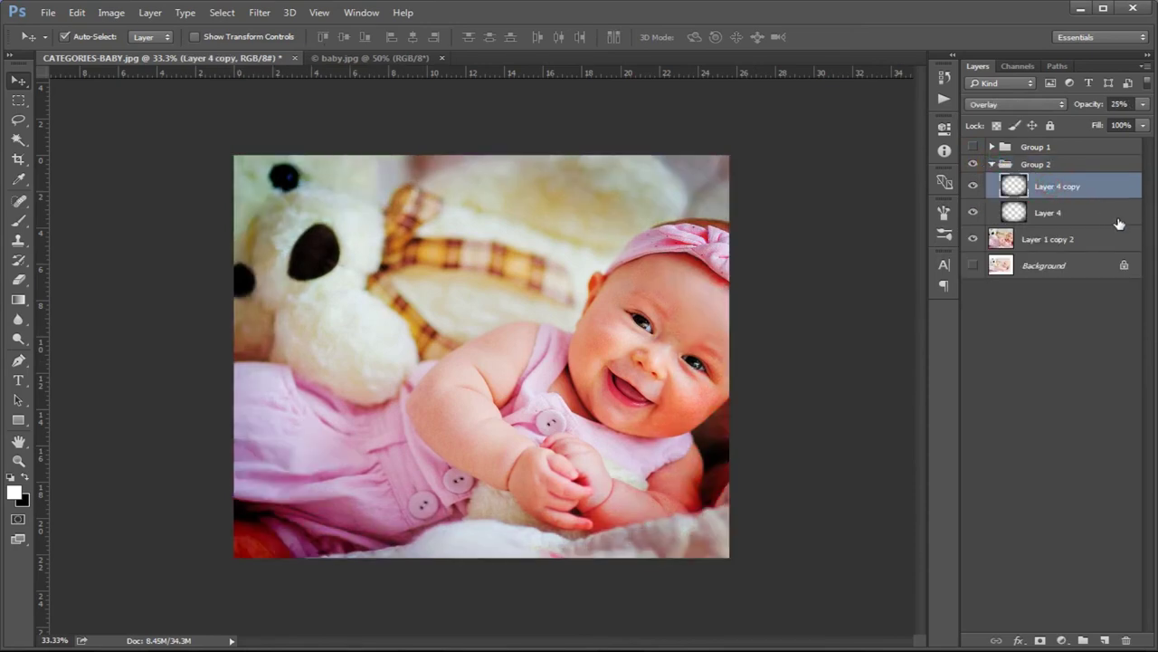
{"action": "key", "text": "5"}
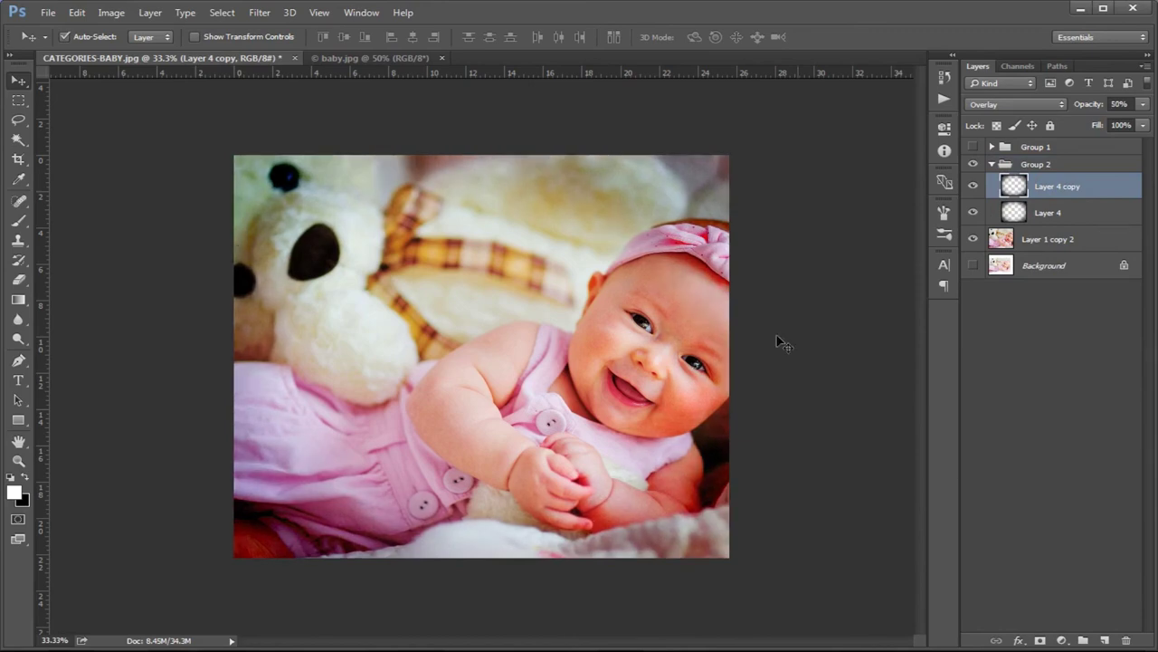
{"action": "left_click", "coordinate": [992, 167]}
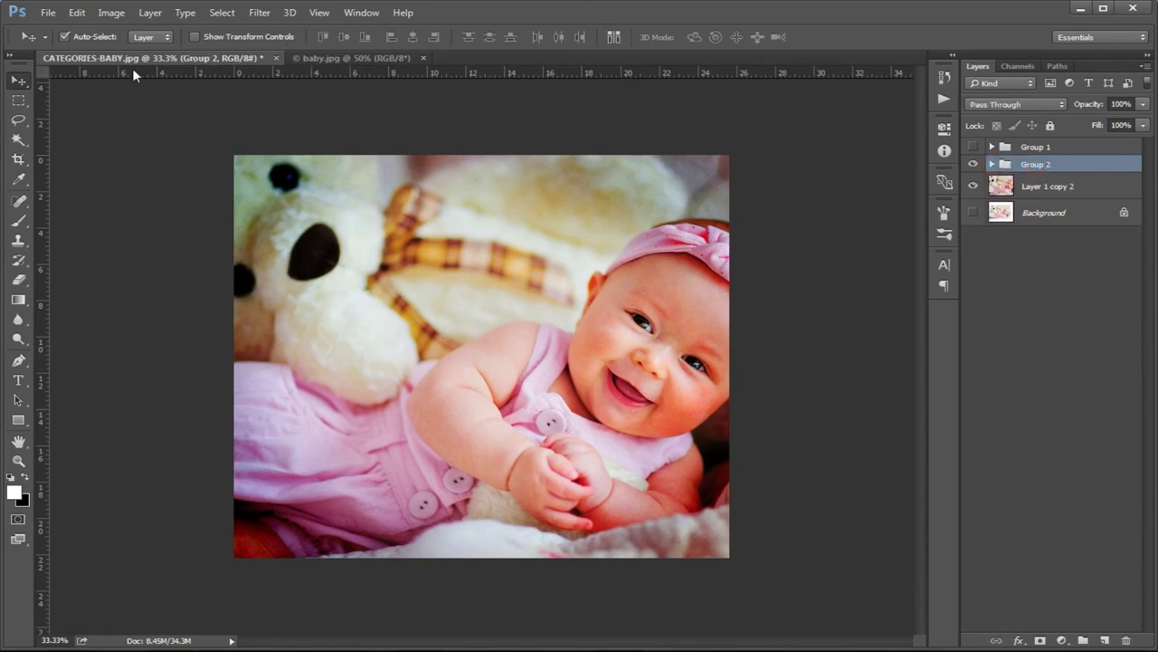
Step: Start a Save As with JPEG chosen as the file format
{"action": "left_click", "coordinate": [47, 13]}
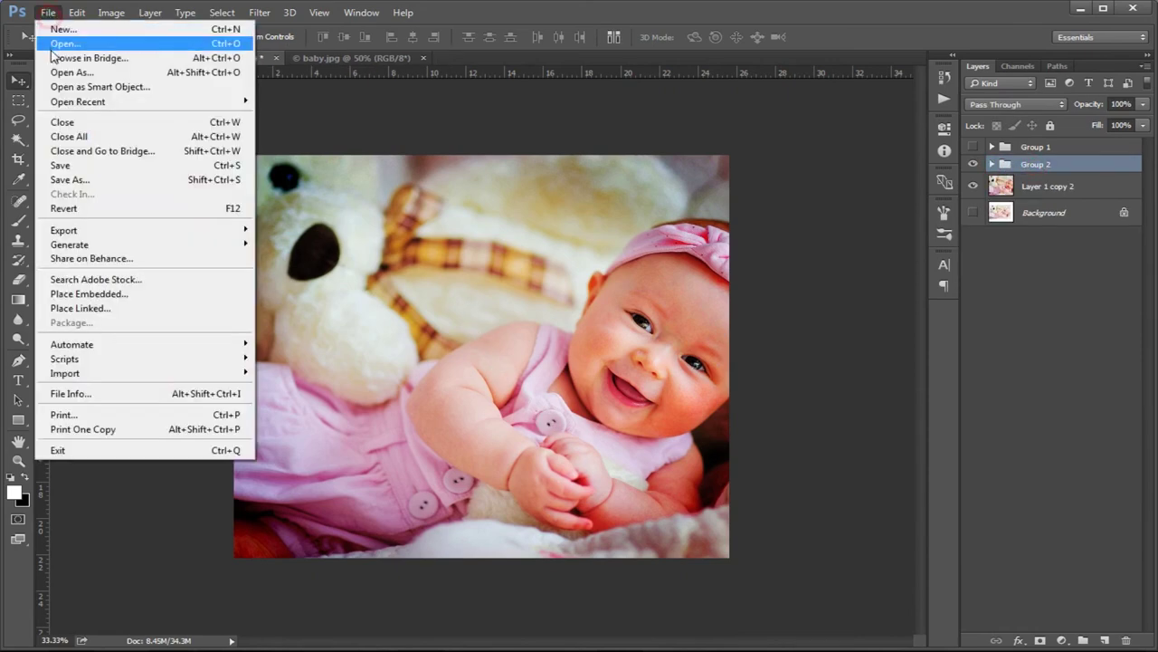
{"action": "left_click", "coordinate": [61, 165]}
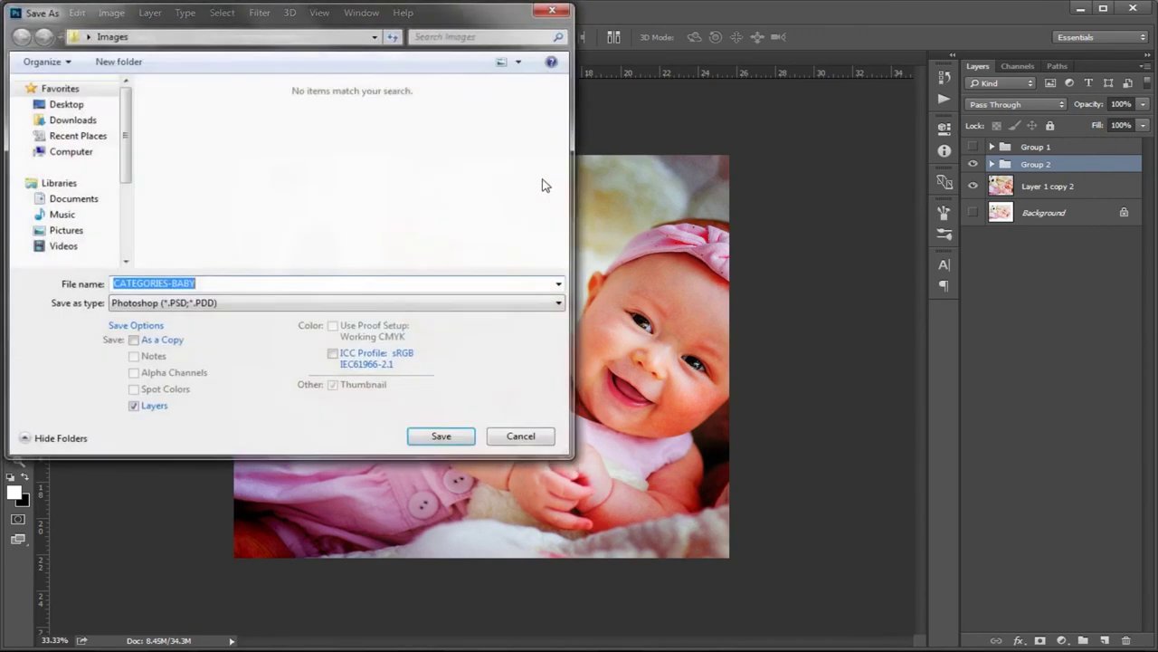
{"action": "left_click", "coordinate": [215, 304]}
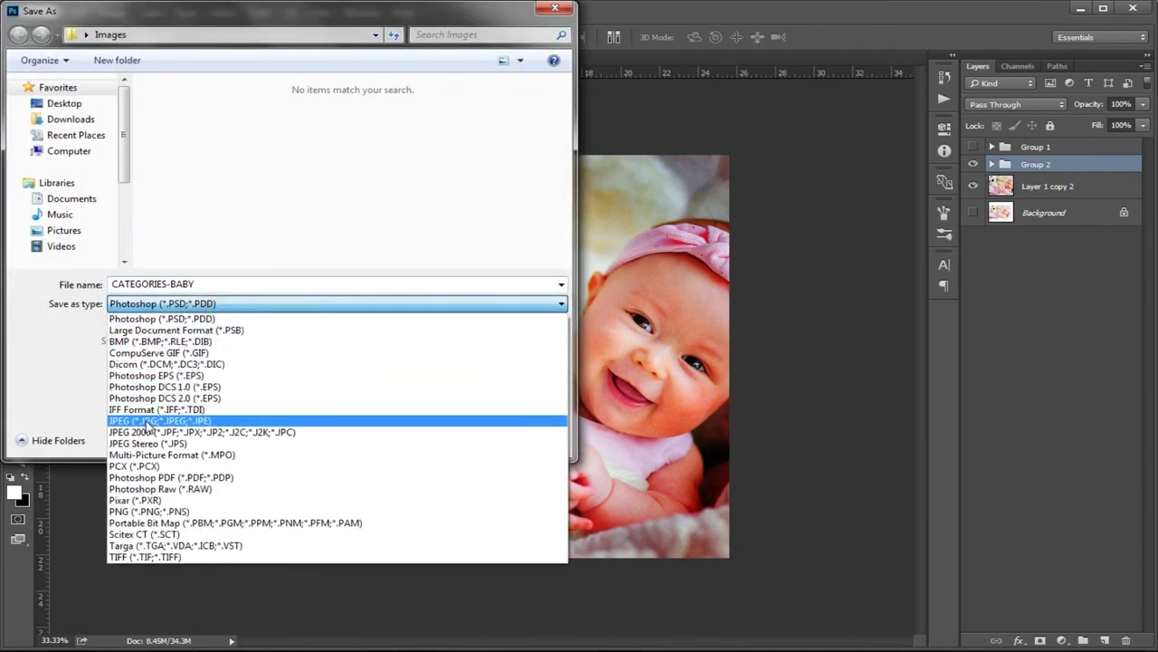
{"action": "left_click", "coordinate": [147, 422]}
Step: Name the file Cute-baby-smiling-face-playing-with-favorite-toys
{"action": "double_click", "coordinate": [174, 283]}
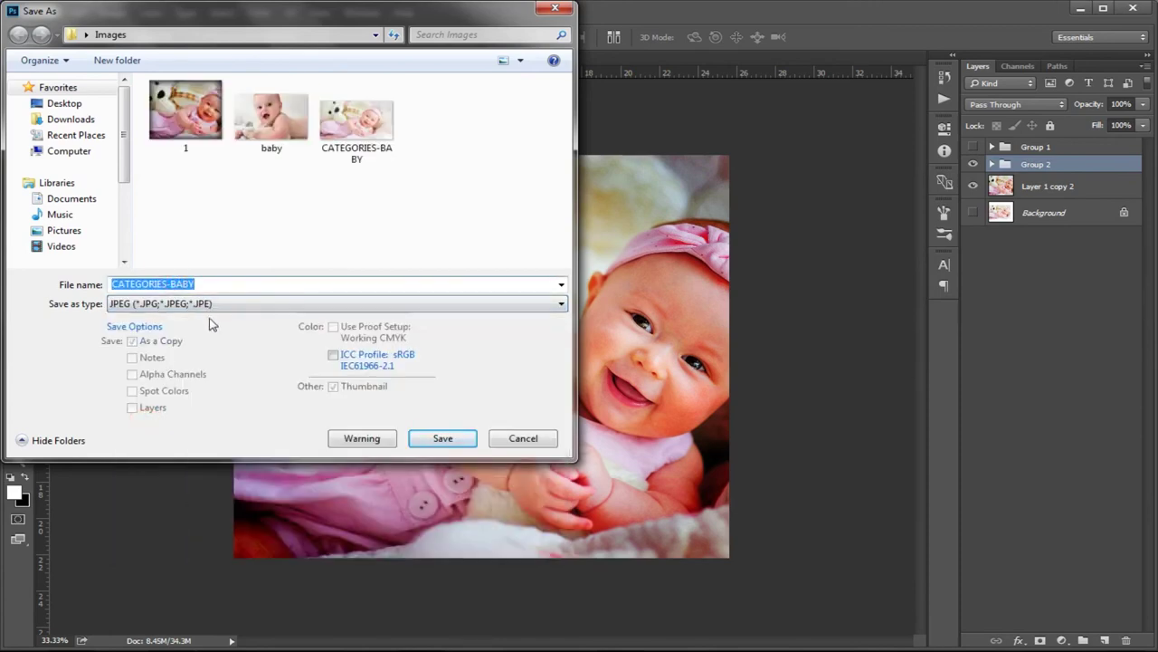
{"action": "type", "text": "2"}
{"action": "key", "text": "BackSpace"}
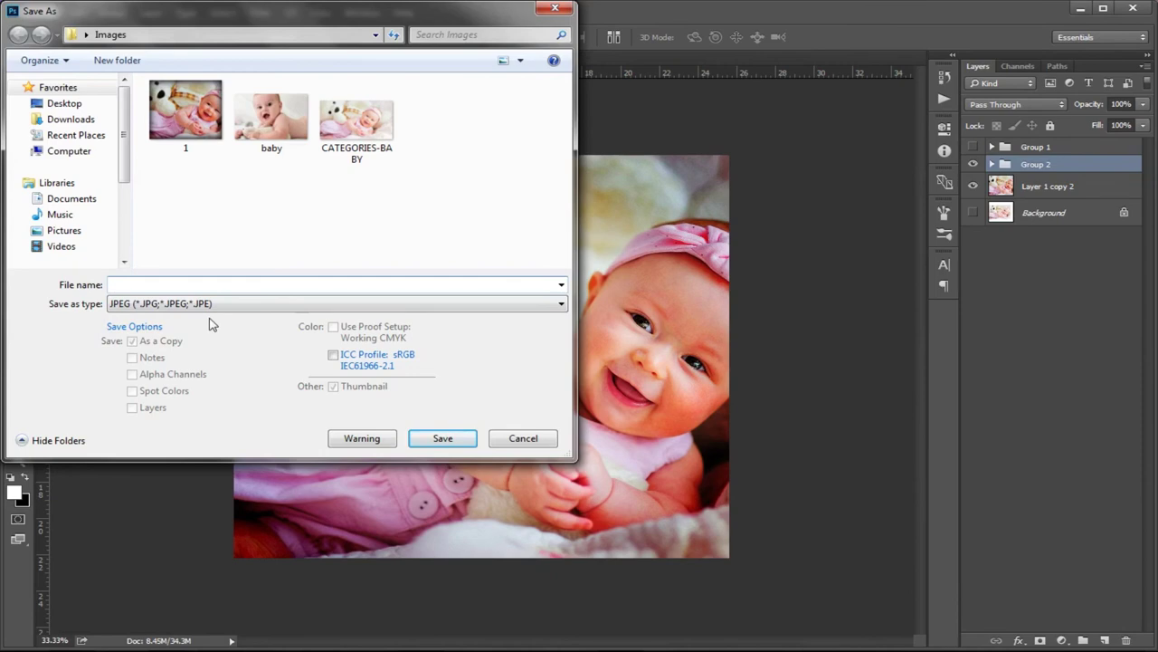
{"action": "type", "text": "High"}
{"action": "key", "text": "BackSpace"}
{"action": "key", "text": "BackSpace"}
{"action": "key", "text": "BackSpace"}
{"action": "type", "text": "baby"}
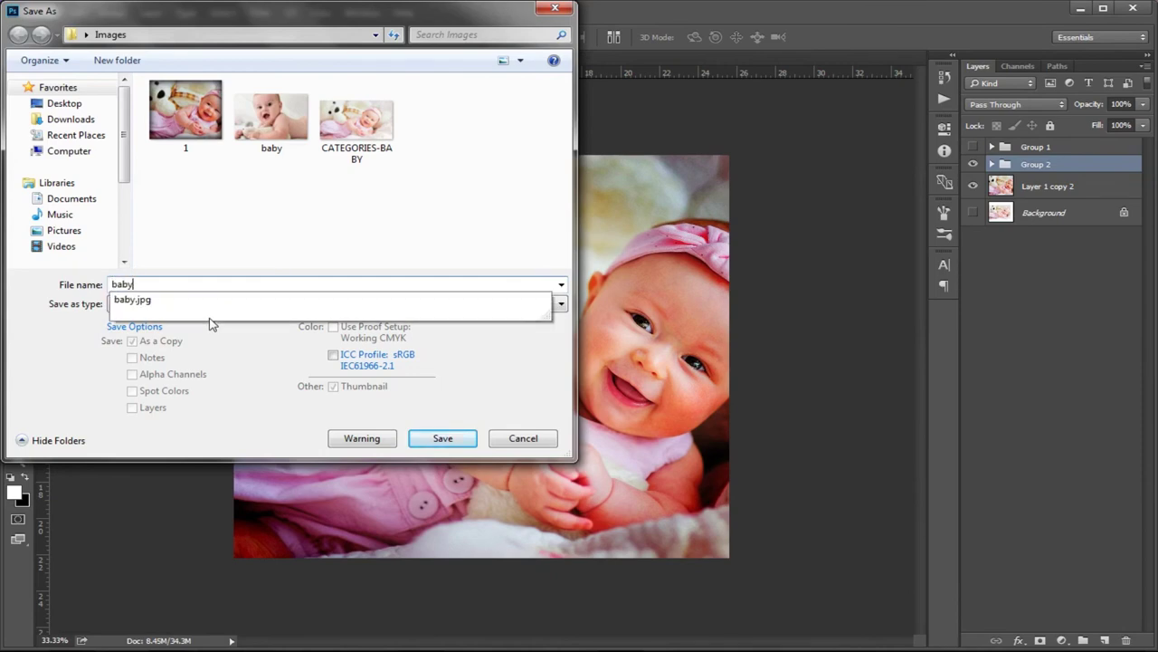
{"action": "key", "text": "BackSpace"}
{"action": "key", "text": "BackSpace"}
{"action": "key", "text": "BackSpace"}
{"action": "key", "text": "BackSpace"}
{"action": "type", "text": "c"}
{"action": "key", "text": "BackSpace"}
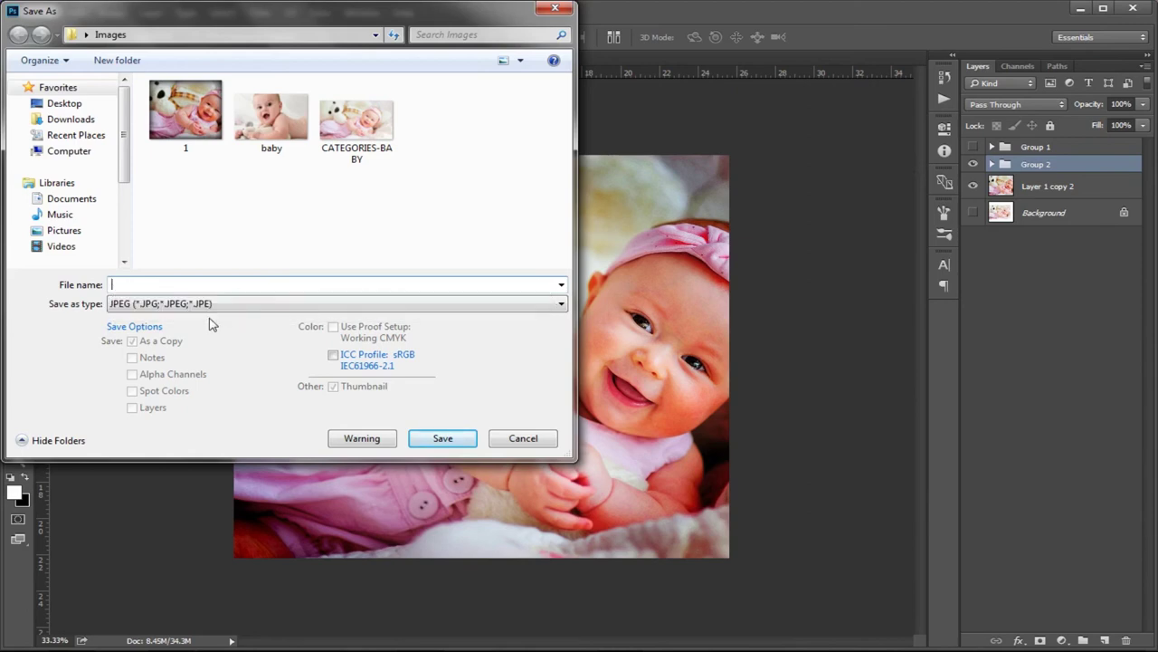
{"action": "type", "text": "Cute-"}
{"action": "type", "text": "baby"}
{"action": "type", "text": "-smile-"}
{"action": "type", "text": "face"}
{"action": "type", "text": "-"}
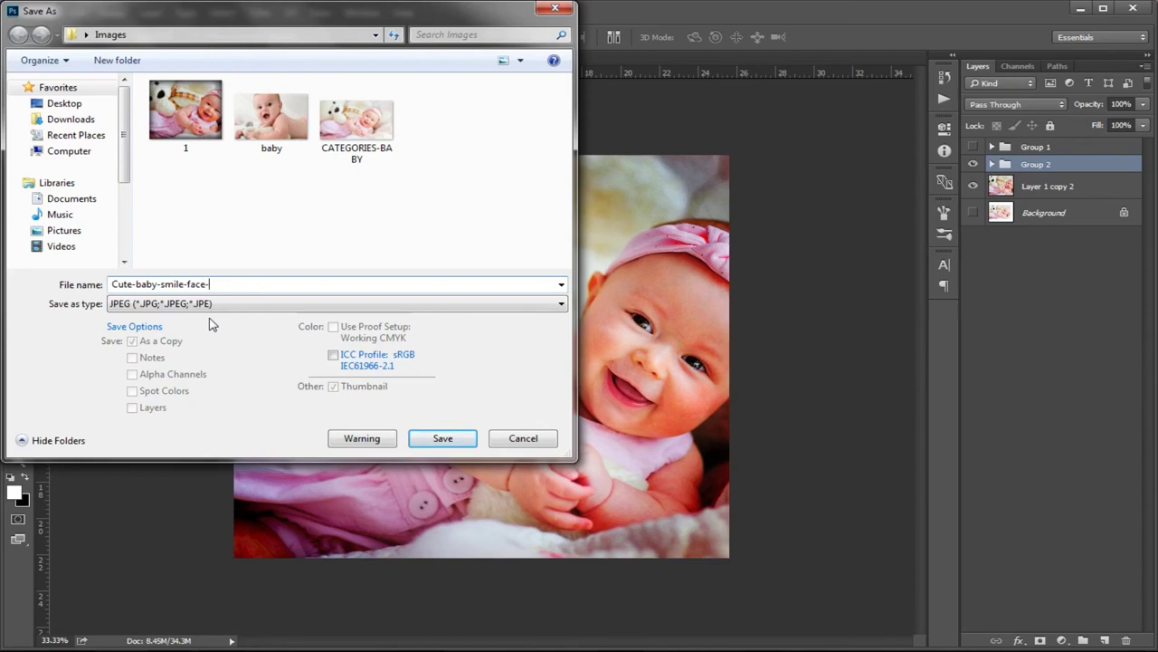
{"action": "type", "text": "with"}
{"action": "type", "text": "-"}
{"action": "key", "text": "BackSpace"}
{"action": "key", "text": "BackSpace"}
{"action": "key", "text": "BackSpace"}
{"action": "key", "text": "BackSpace"}
{"action": "key", "text": "BackSpace"}
{"action": "type", "text": "playing0"}
{"action": "key", "text": "BackSpace"}
{"action": "type", "text": "-wi"}
{"action": "type", "text": "th-"}
{"action": "type", "text": "fav"}
{"action": "type", "text": "ortie"}
{"action": "key", "text": "BackSpace"}
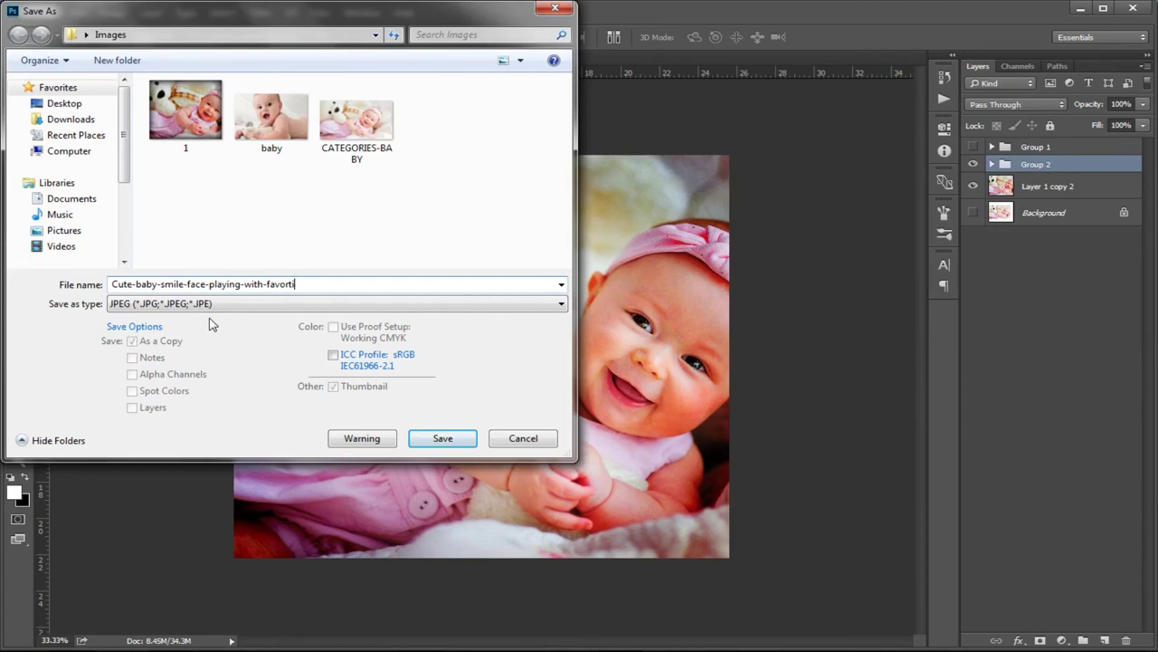
{"action": "key", "text": "BackSpace"}
{"action": "key", "text": "BackSpace"}
{"action": "key", "text": "ctrl+shift+Left"}
{"action": "key", "text": "ctrl+shift+Left"}
{"action": "key", "text": "ctrl+shift+Left"}
{"action": "key", "text": "ctrl+shift+Left"}
{"action": "key", "text": "ctrl+shift+Left"}
{"action": "key", "text": "ctrl+shift+Left"}
{"action": "key", "text": "ctrl+shift+Left"}
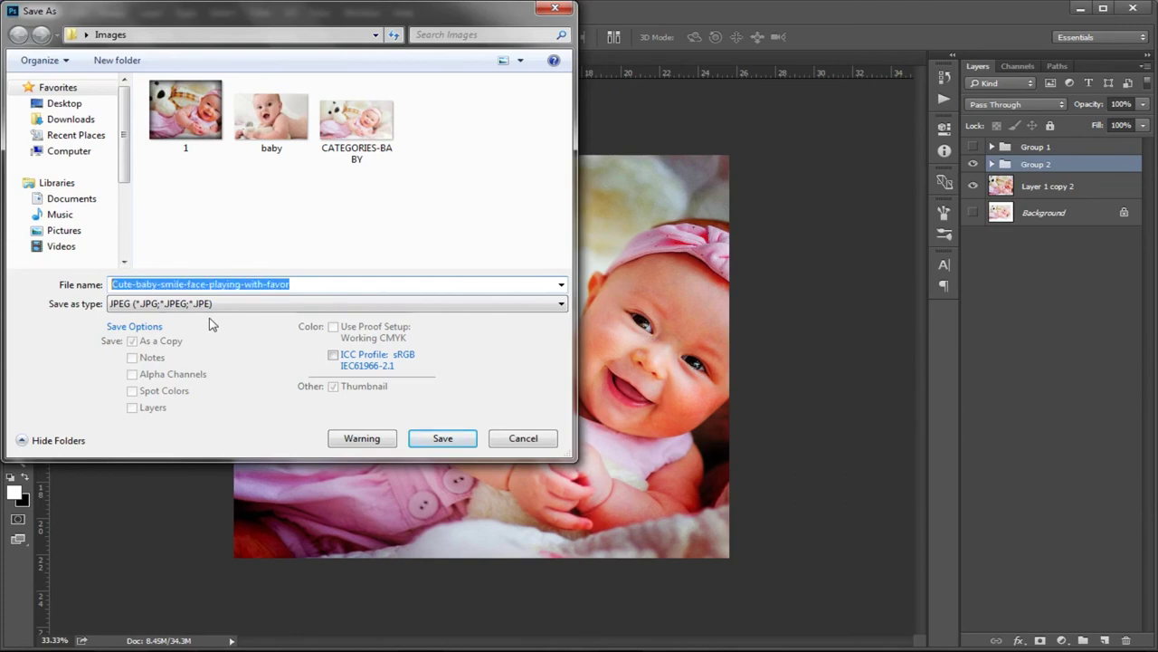
{"action": "type", "text": "Cute-bab"}
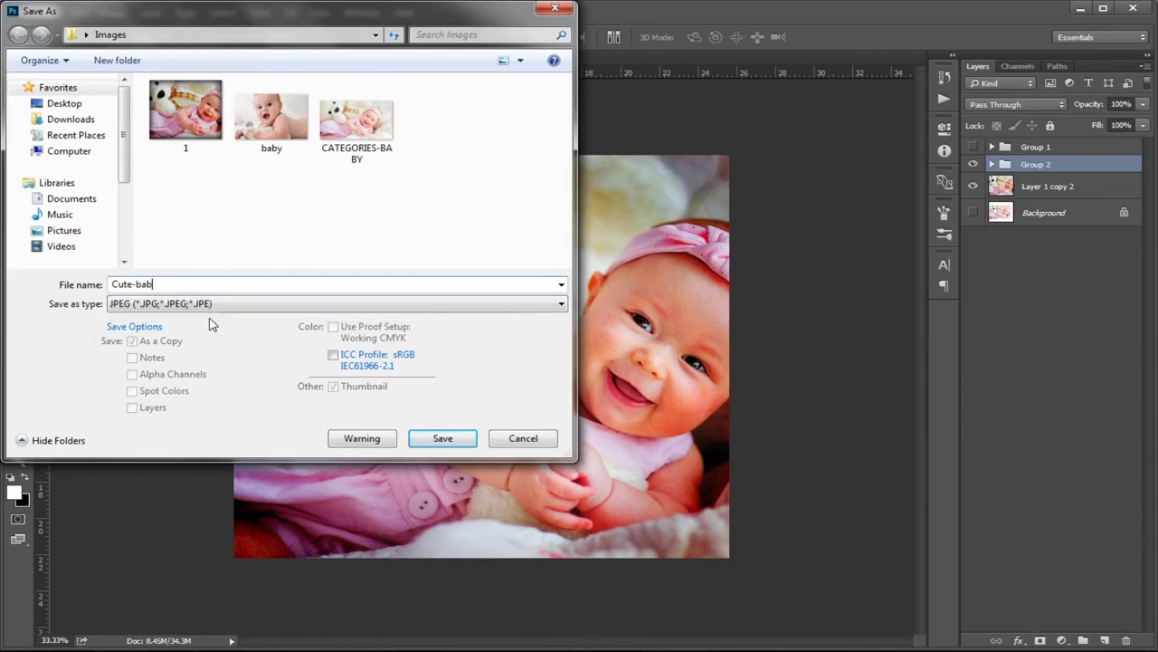
{"action": "type", "text": "y-smile"}
{"action": "key", "text": "BackSpace"}
{"action": "type", "text": "ing-face"}
{"action": "type", "text": "-"}
{"action": "type", "text": "playing="}
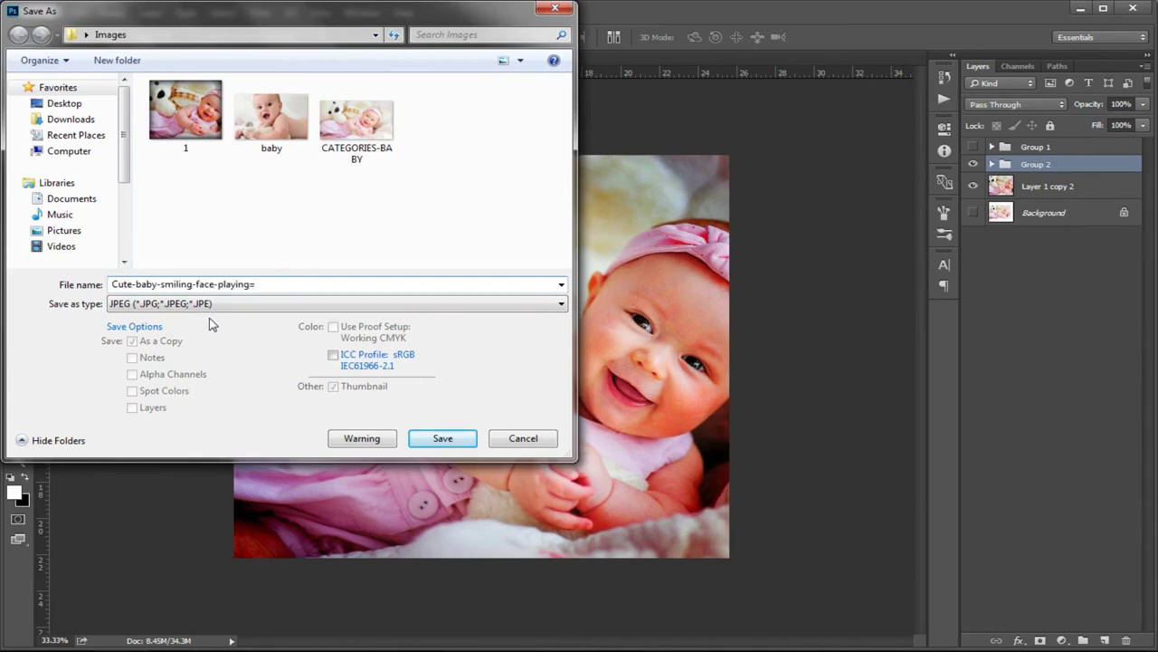
{"action": "key", "text": "BackSpace"}
{"action": "type", "text": "-with-"}
{"action": "type", "text": "favor"}
{"action": "type", "text": "ite0"}
{"action": "key", "text": "BackSpace"}
{"action": "type", "text": "-to"}
{"action": "type", "text": "ys"}
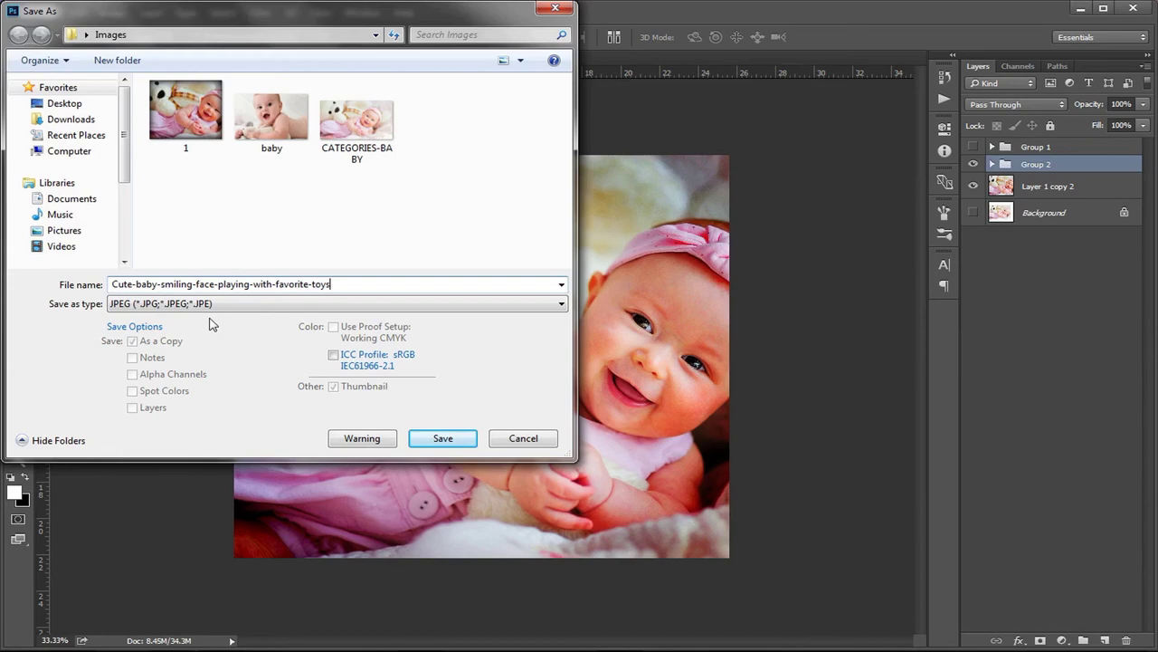
Step: Save the JPEG with Quality 12 (Maximum) and Baseline (Standard) format
{"action": "left_click", "coordinate": [213, 306]}
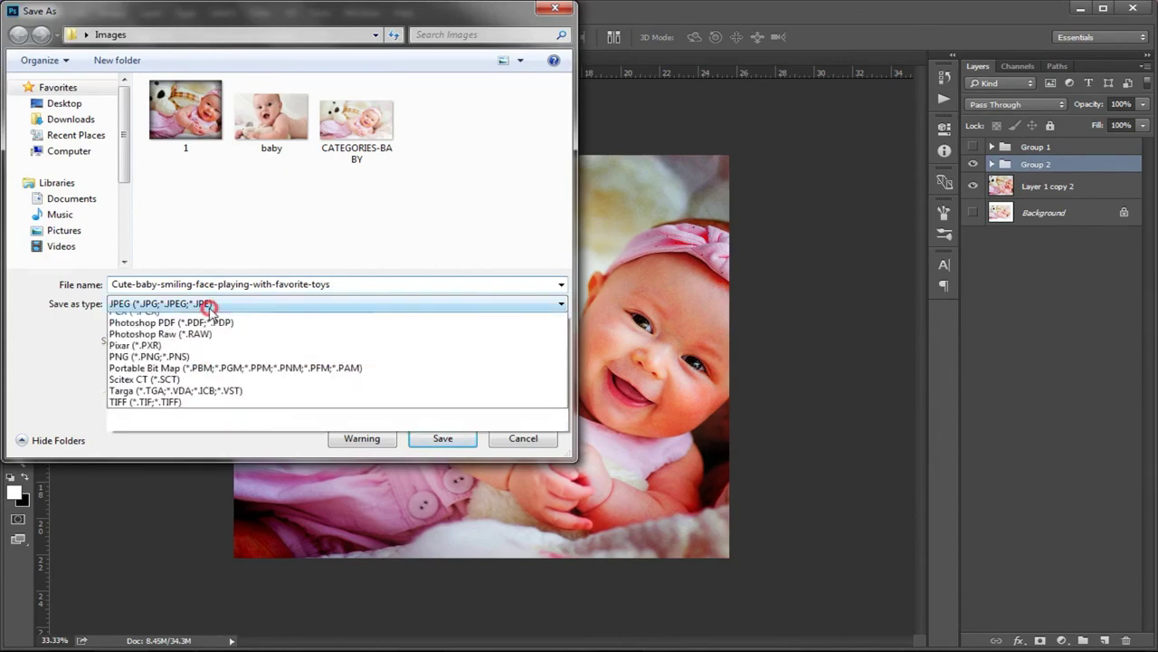
{"action": "left_click", "coordinate": [442, 438]}
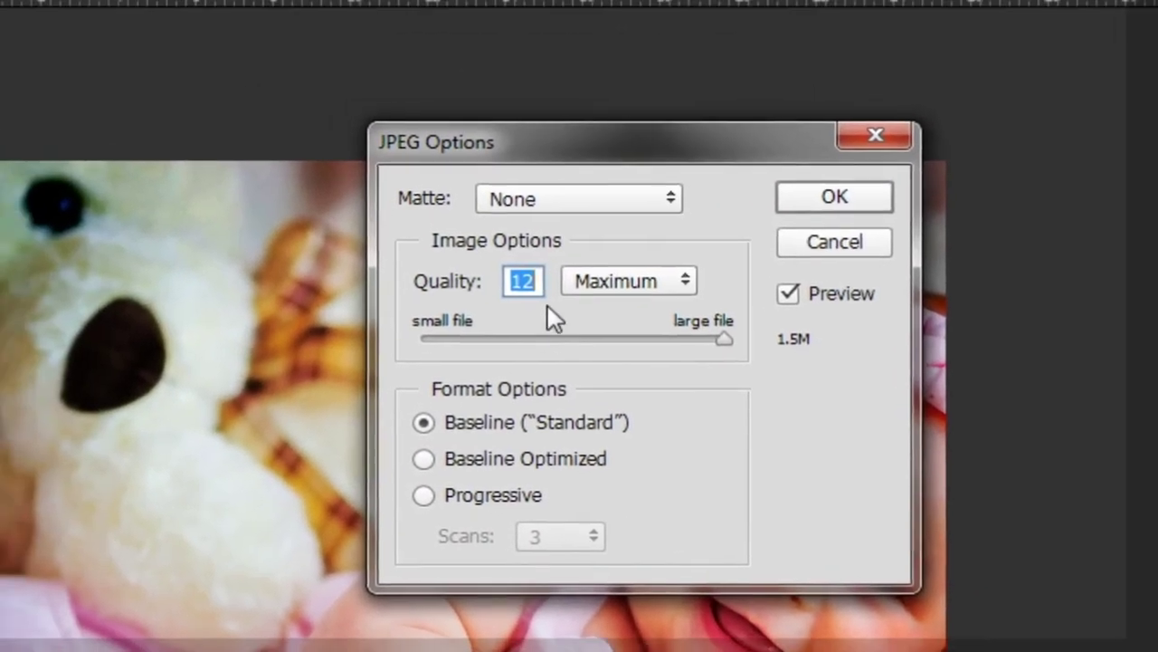
{"action": "left_click", "coordinate": [579, 326]}
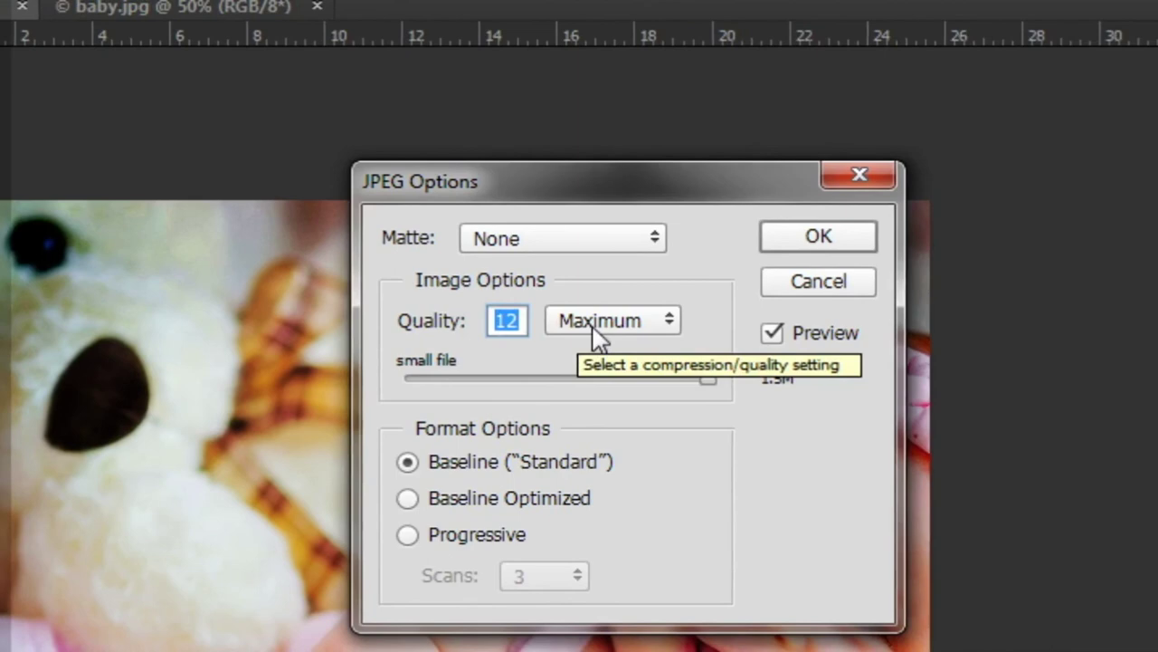
{"action": "left_click", "coordinate": [683, 328]}
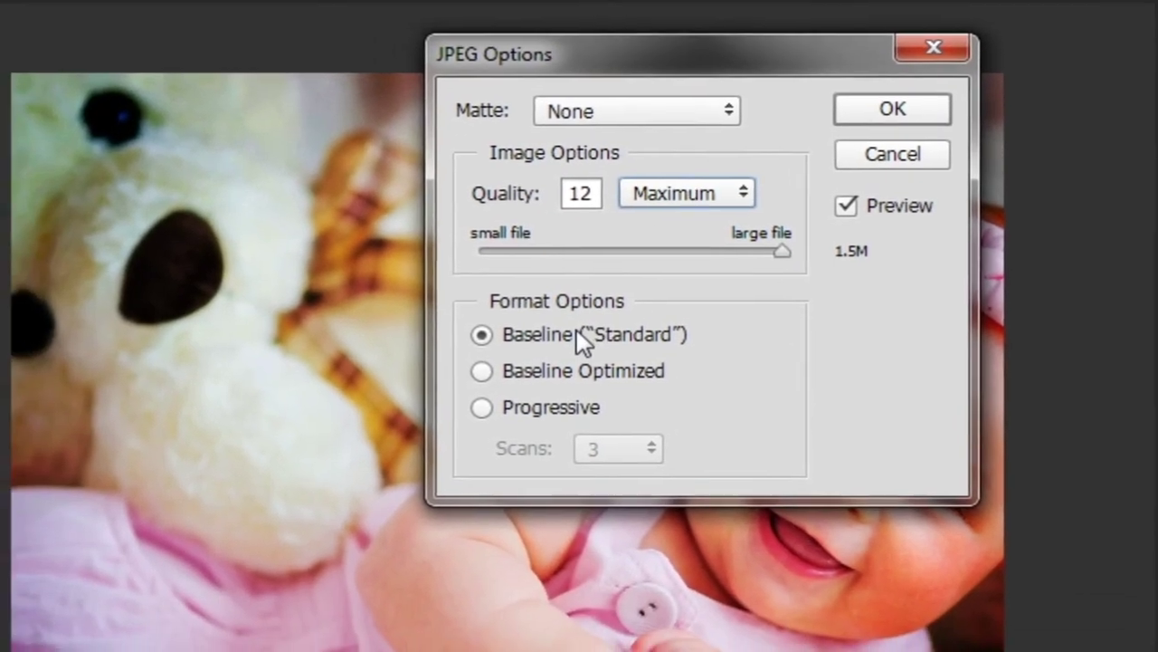
{"action": "left_click", "coordinate": [582, 327]}
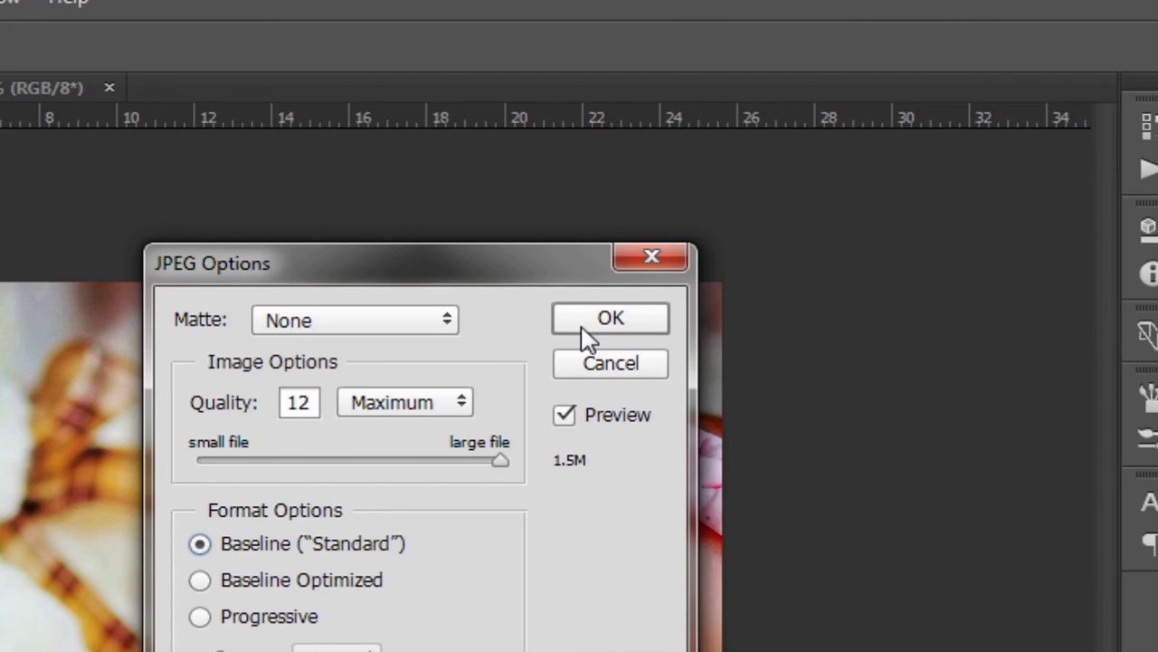
{"action": "left_click", "coordinate": [584, 328]}
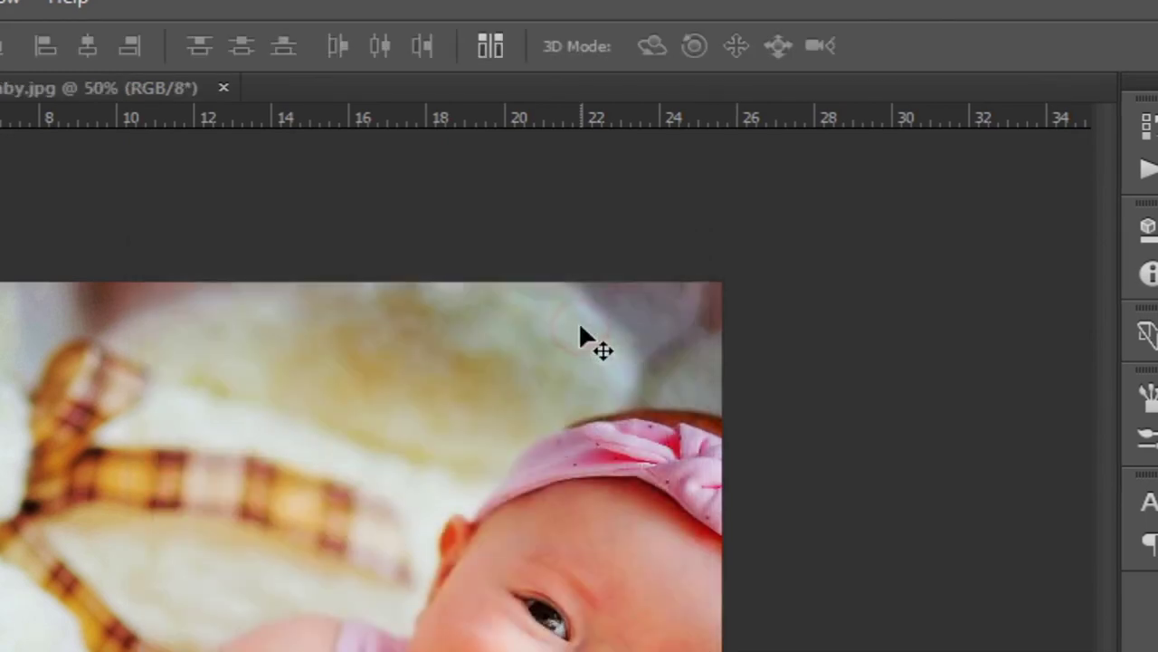
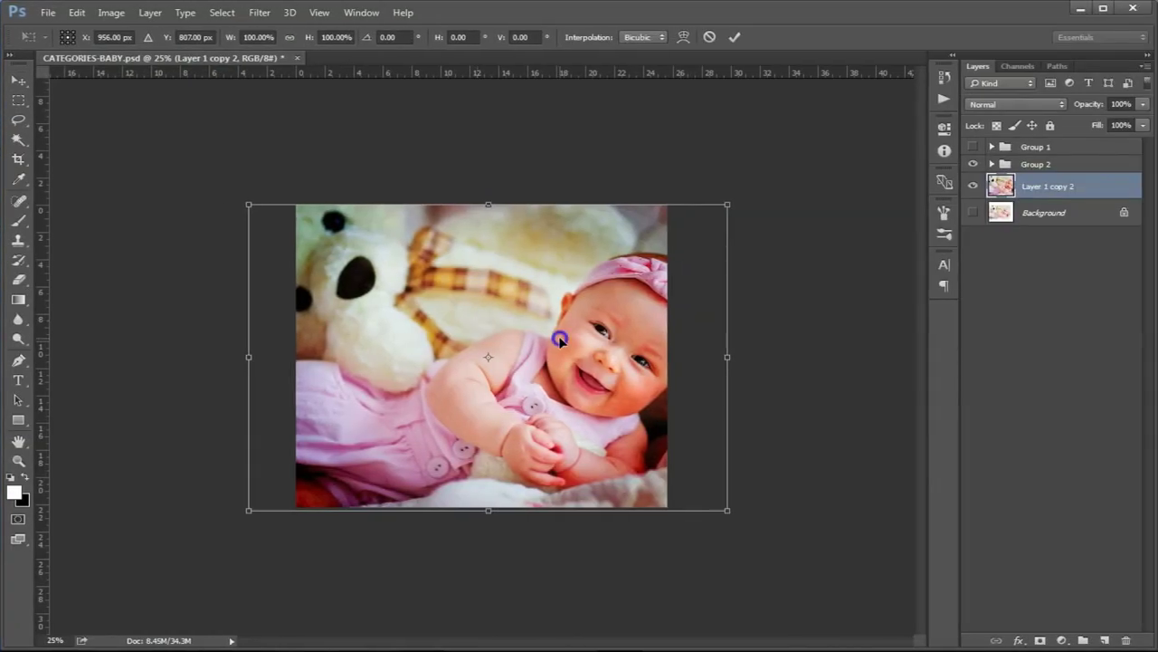
Step: Mirror the baby photo layer with Flip Horizontal and commit the transform
{"action": "right_click", "coordinate": [558, 336]}
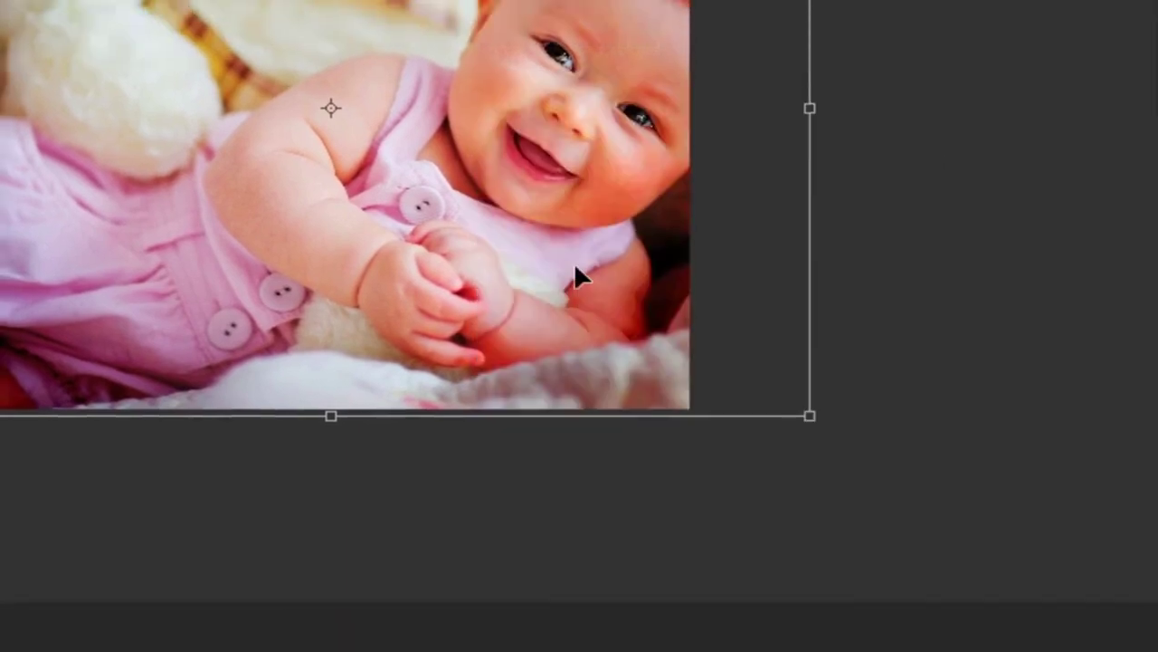
{"action": "right_click", "coordinate": [579, 276]}
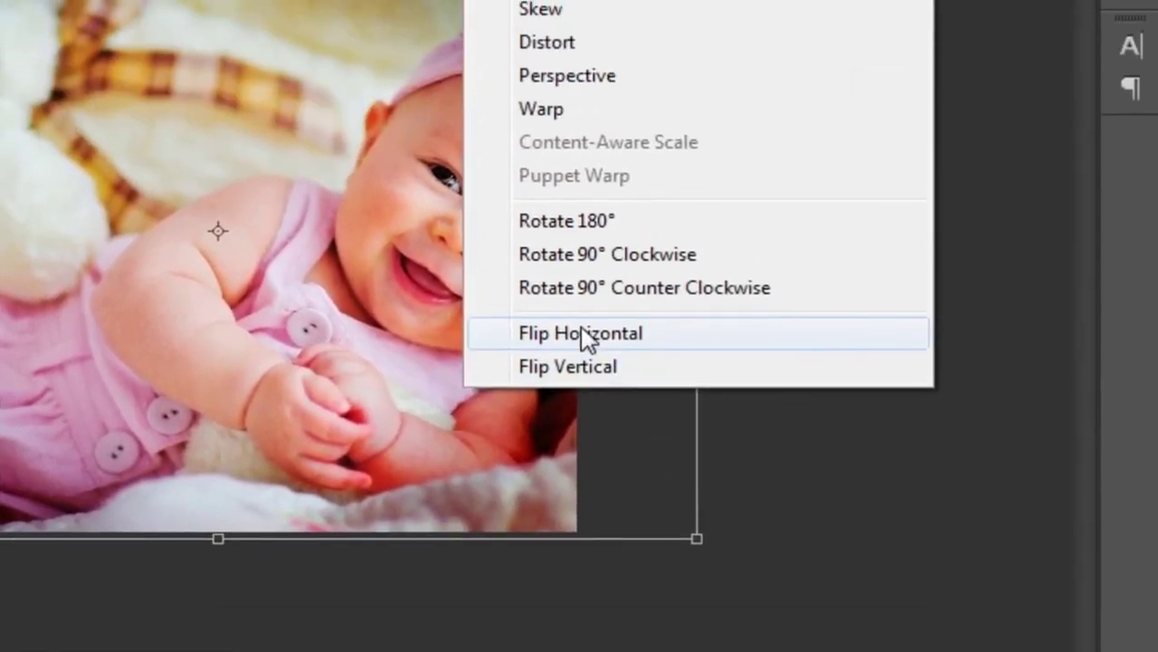
{"action": "left_click", "coordinate": [585, 337]}
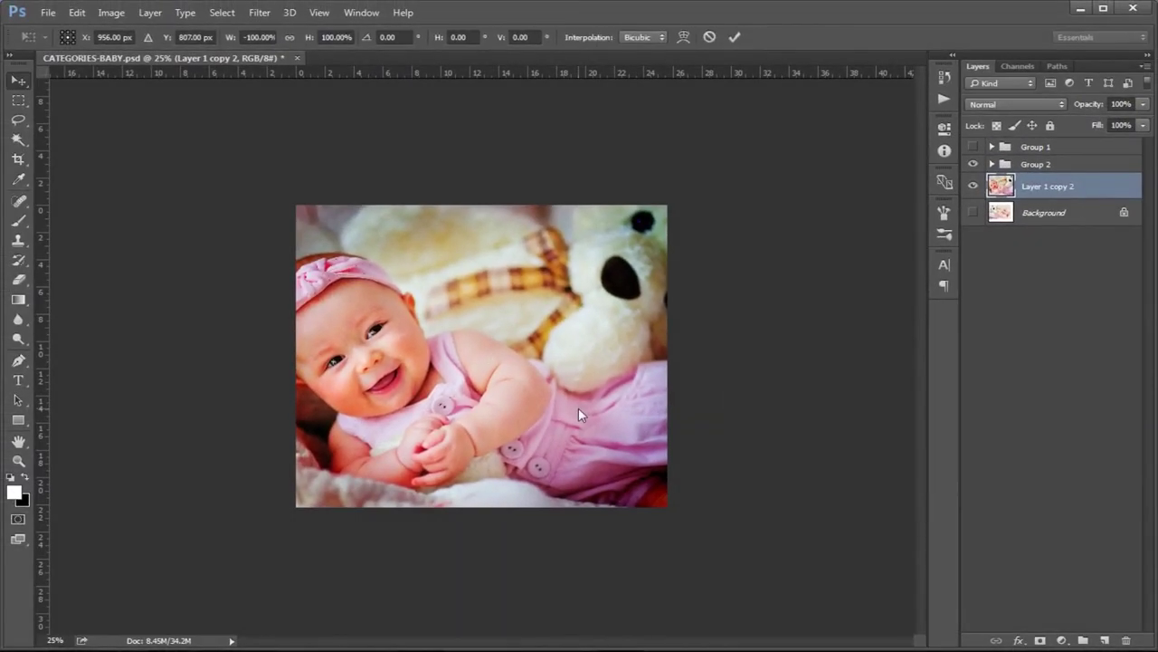
{"action": "key", "text": "Return"}
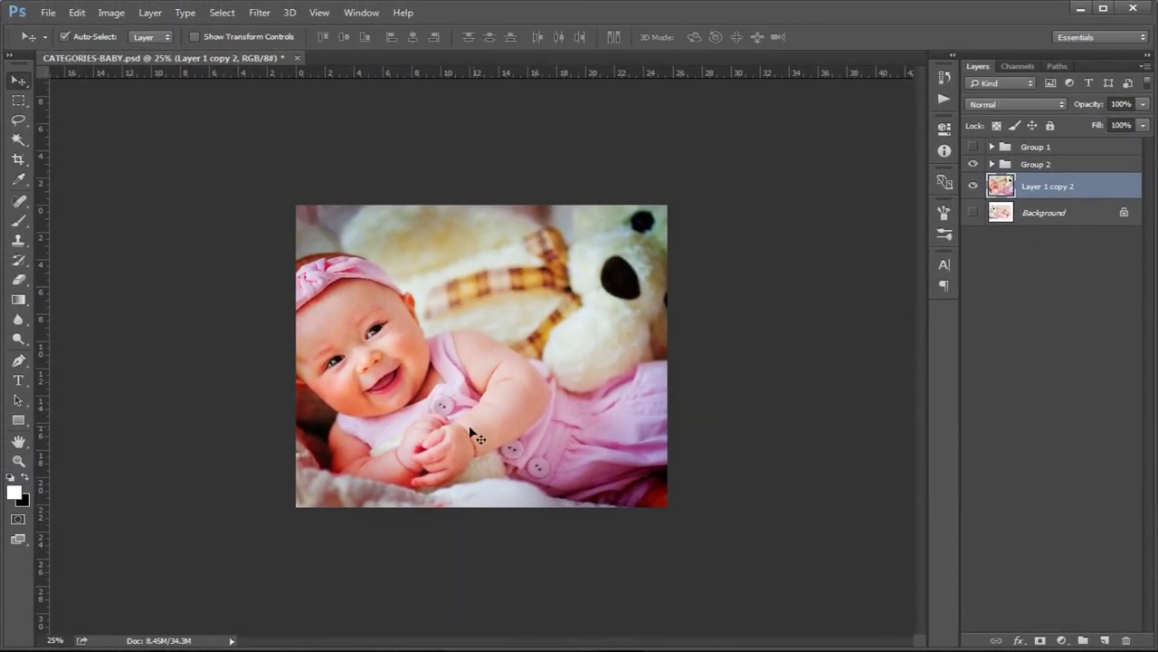
{"action": "left_click", "coordinate": [319, 11]}
{"action": "left_click", "coordinate": [433, 435]}
Step: Nudge the baby photo right, scale it up to about 113%, and check Group 2's visibility
{"action": "left_click_drag", "start_coordinate": [432, 389], "coordinate": [462, 386]}
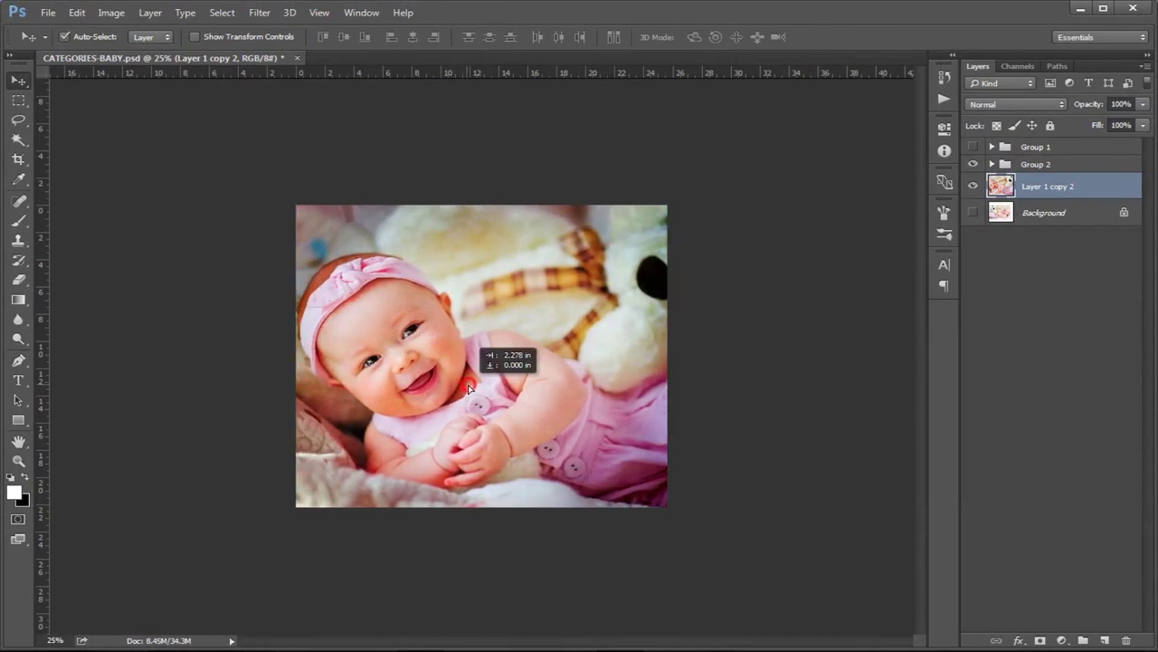
{"action": "left_click_drag", "start_coordinate": [463, 388], "coordinate": [464, 387]}
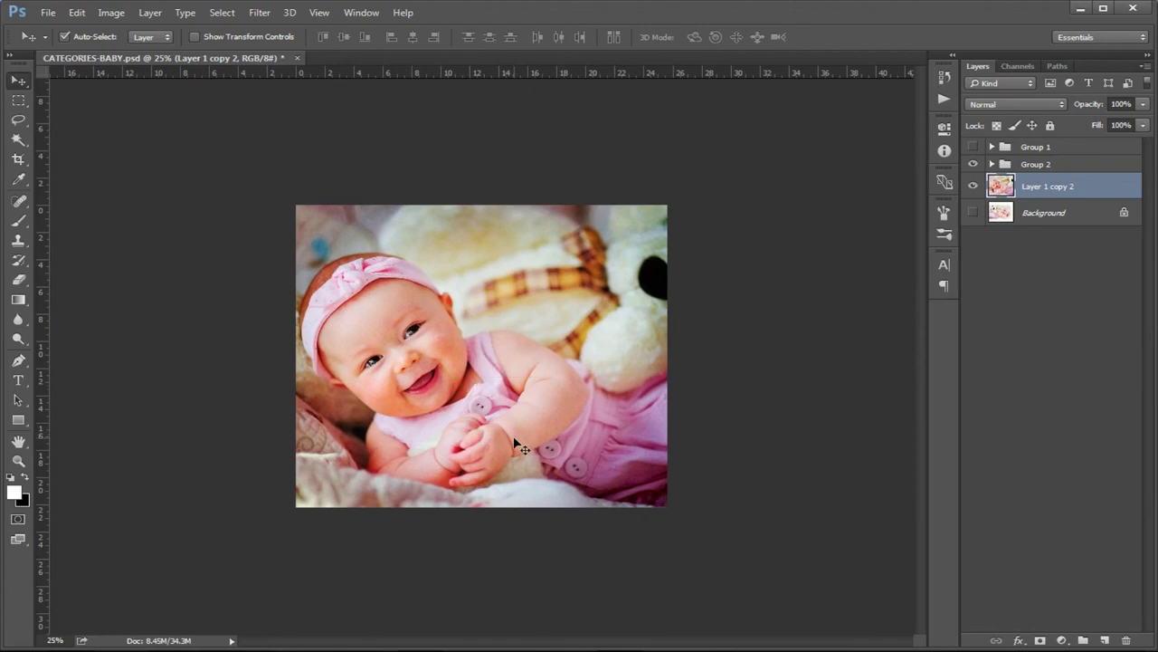
{"action": "key", "text": "ctrl+t"}
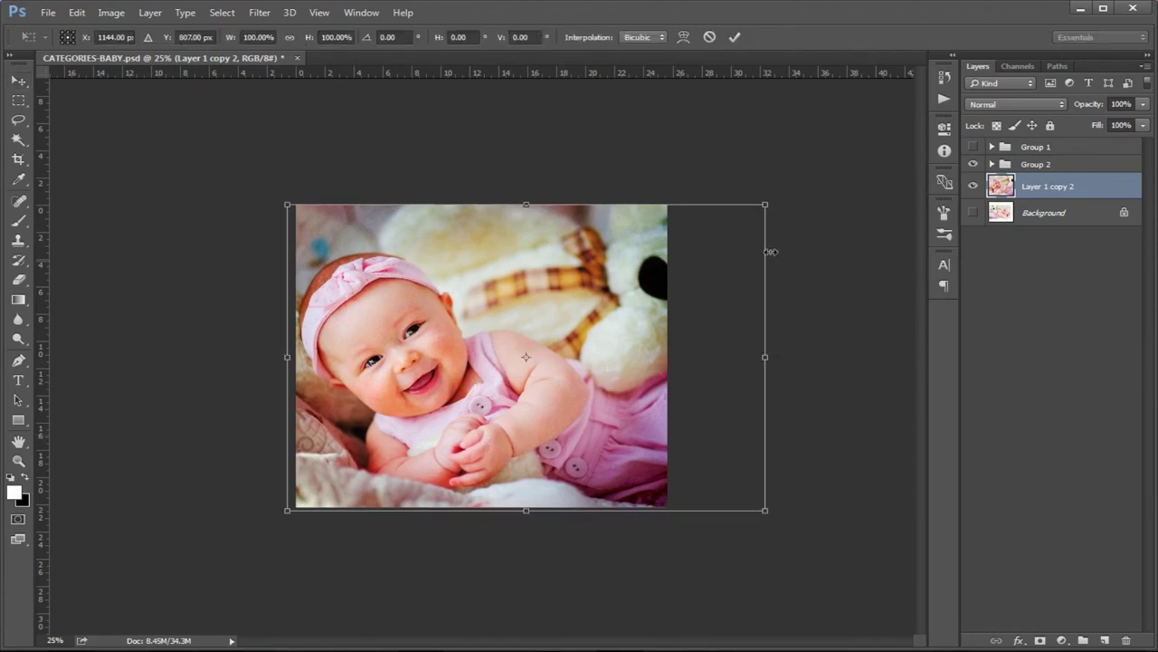
{"action": "left_click_drag", "start_coordinate": [775, 201], "coordinate": [826, 186]}
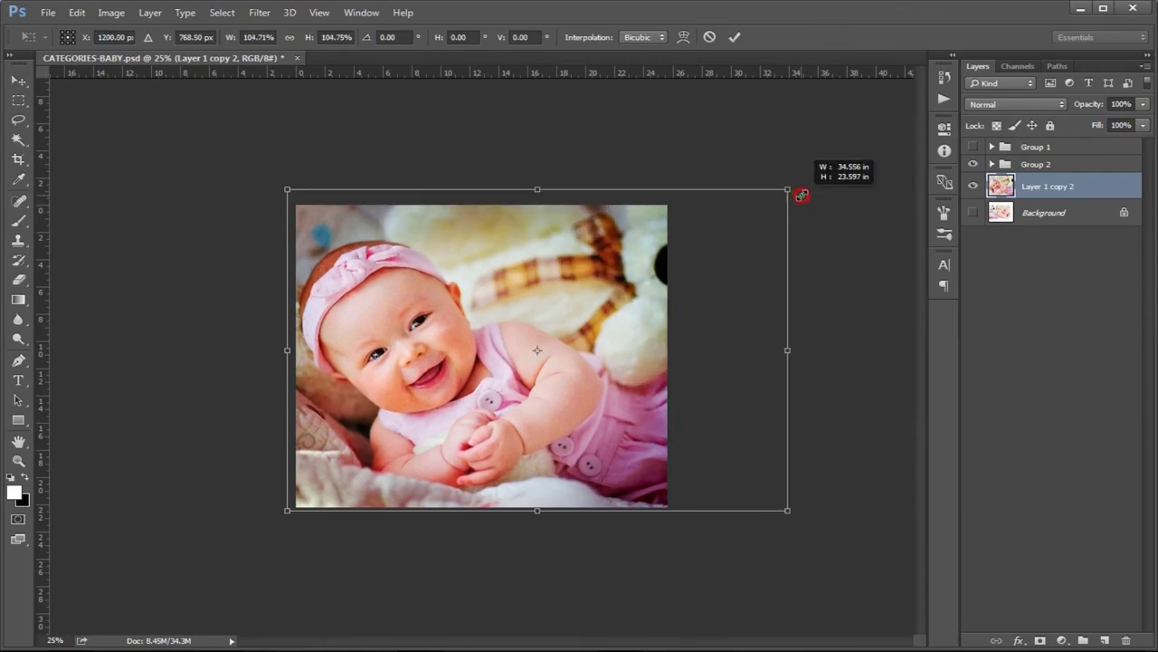
{"action": "left_click_drag", "start_coordinate": [841, 181], "coordinate": [844, 181]}
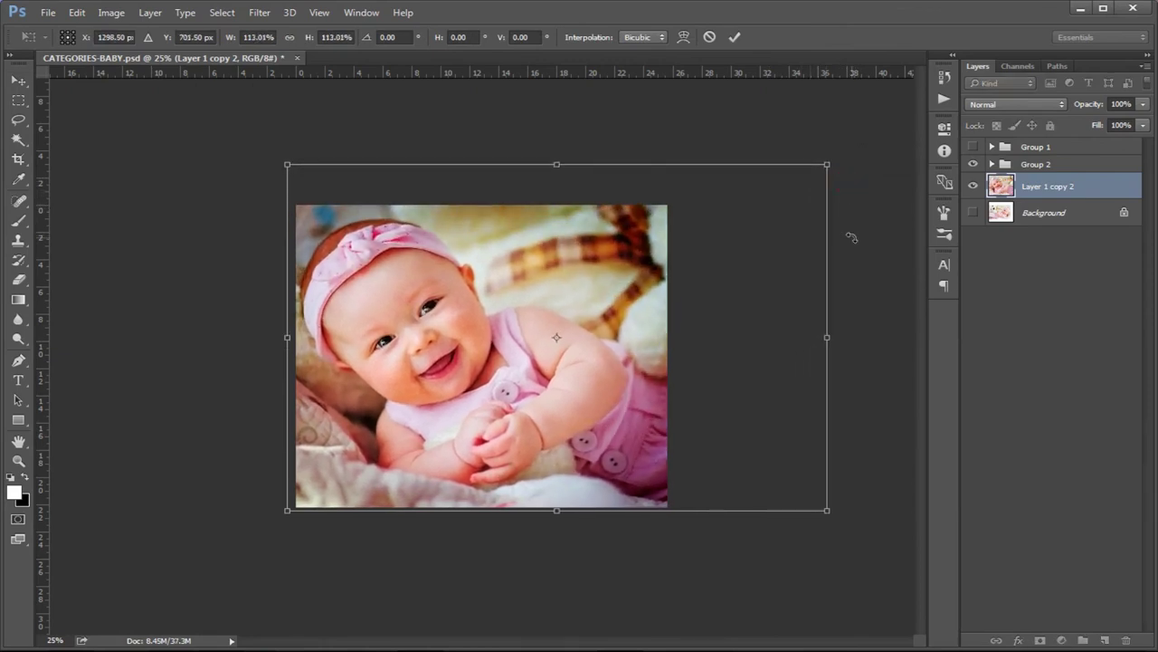
{"action": "key", "text": "Return"}
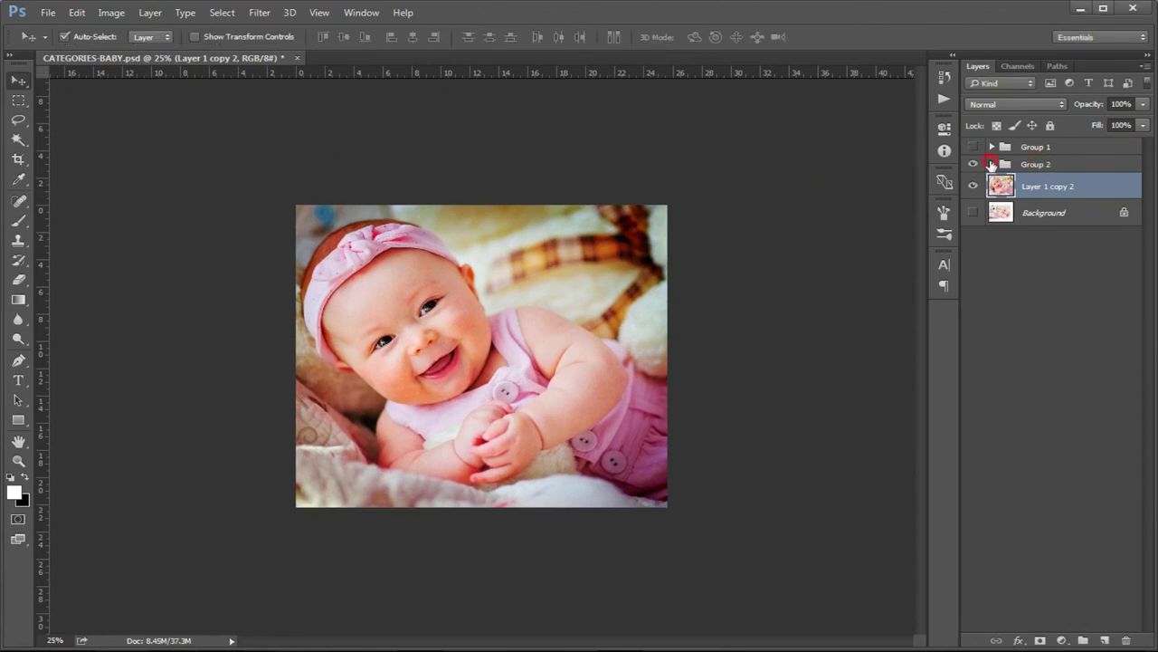
{"action": "left_click", "coordinate": [991, 164]}
{"action": "left_click", "coordinate": [973, 164]}
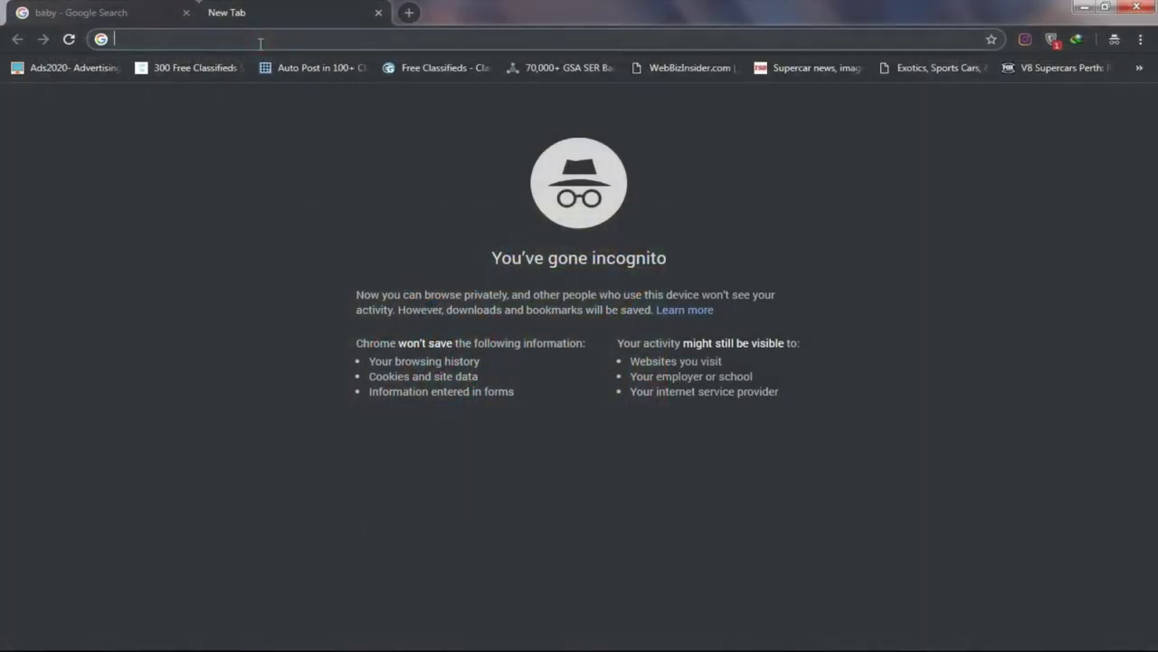
Step: Load amazon.com, then wayfair.com in a new tab
{"action": "type", "text": "amazon.com"}
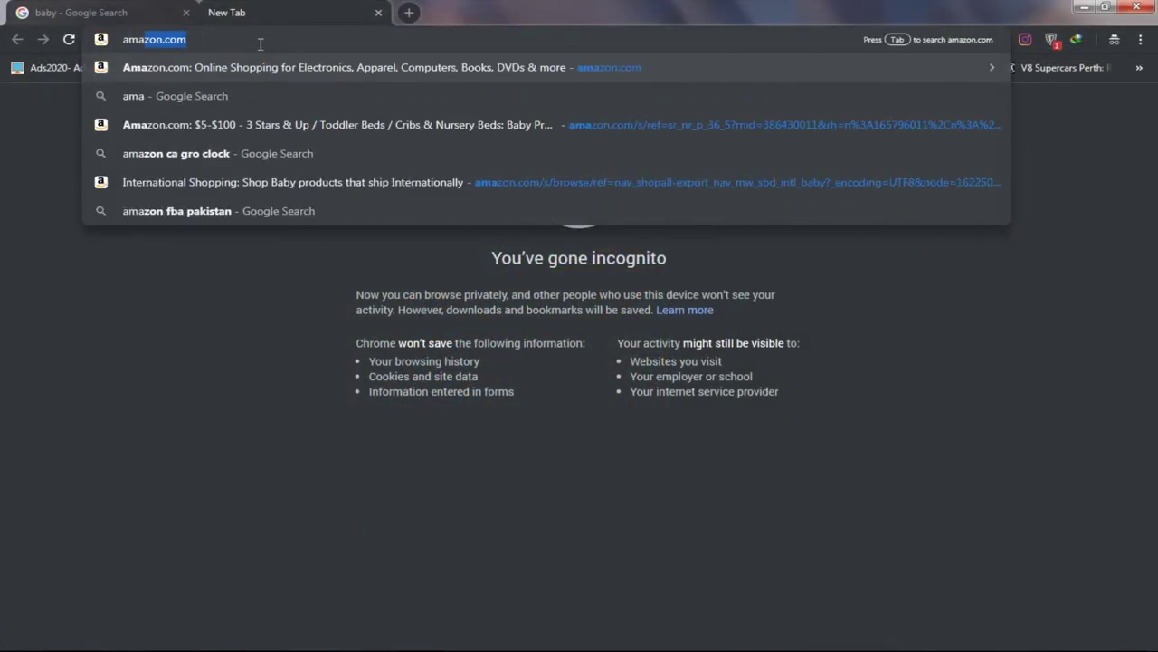
{"action": "key", "text": "Return"}
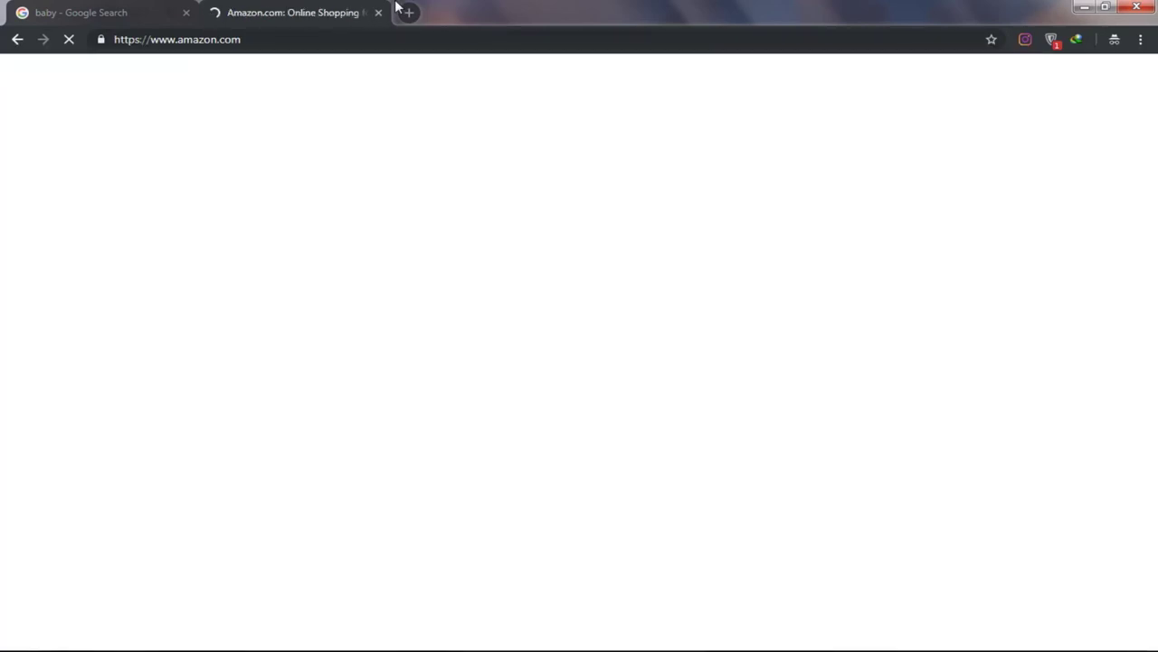
{"action": "left_click", "coordinate": [409, 12]}
{"action": "type", "text": "walmrt"}
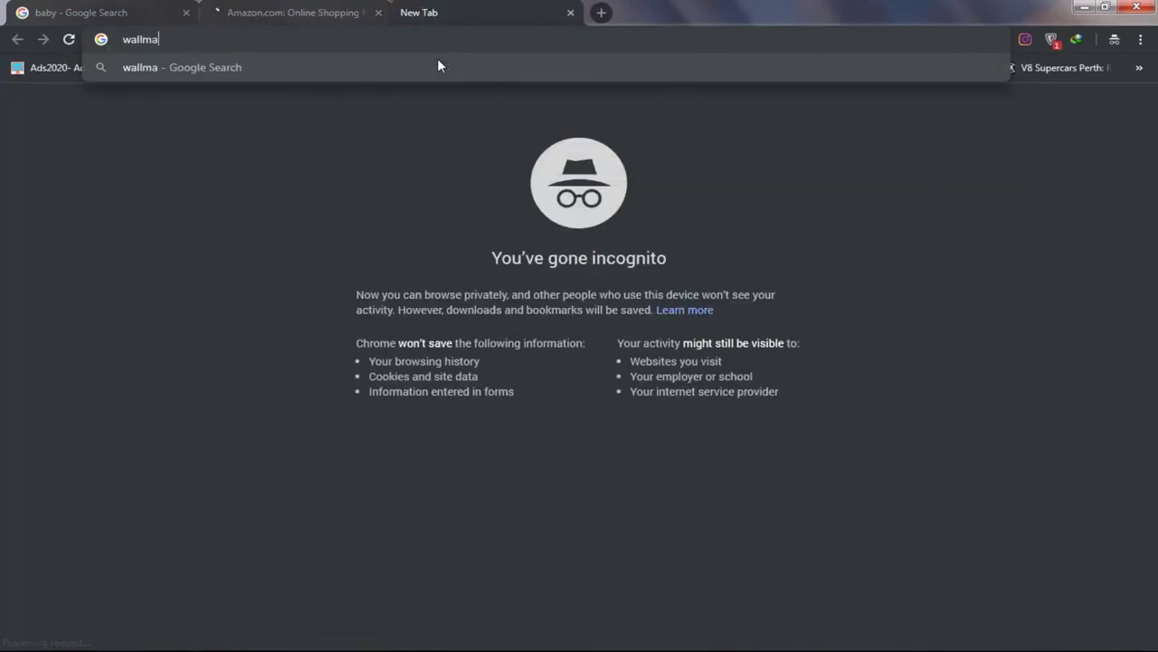
{"action": "key", "text": "BackSpace"}
{"action": "key", "text": "BackSpace"}
{"action": "key", "text": "BackSpace"}
{"action": "key", "text": "BackSpace"}
{"action": "type", "text": "y"}
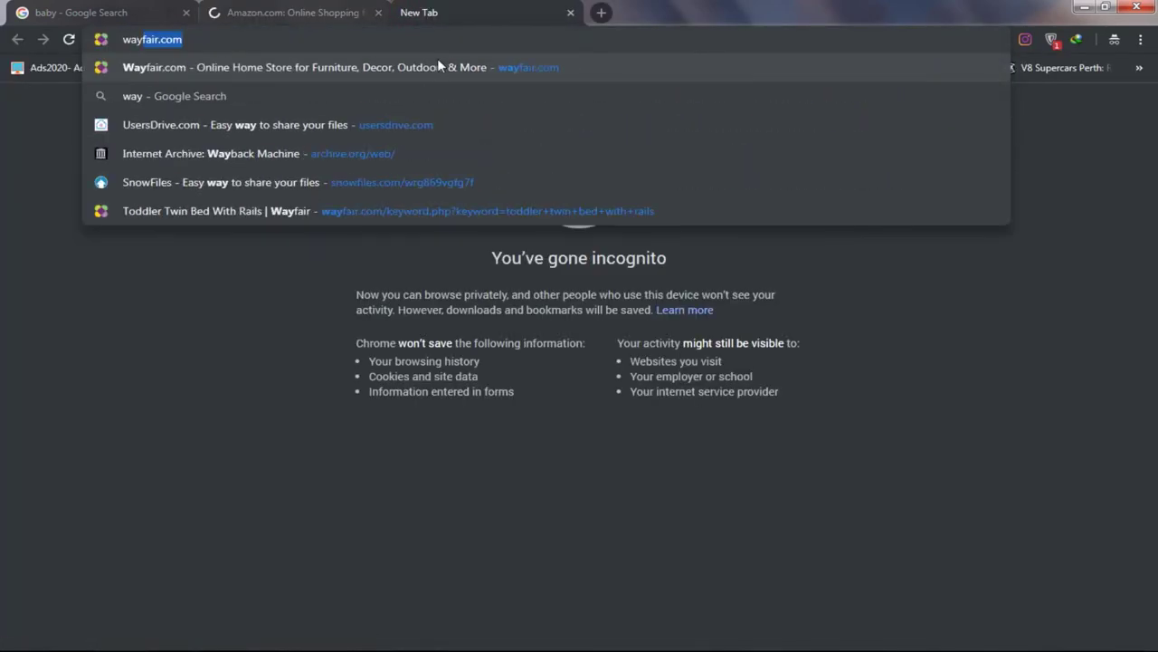
{"action": "key", "text": "Return"}
Step: Search Google for walmart in a third tab, then return via Wayfair to Amazon
{"action": "key", "text": "ctrl+t"}
{"action": "type", "text": "wall"}
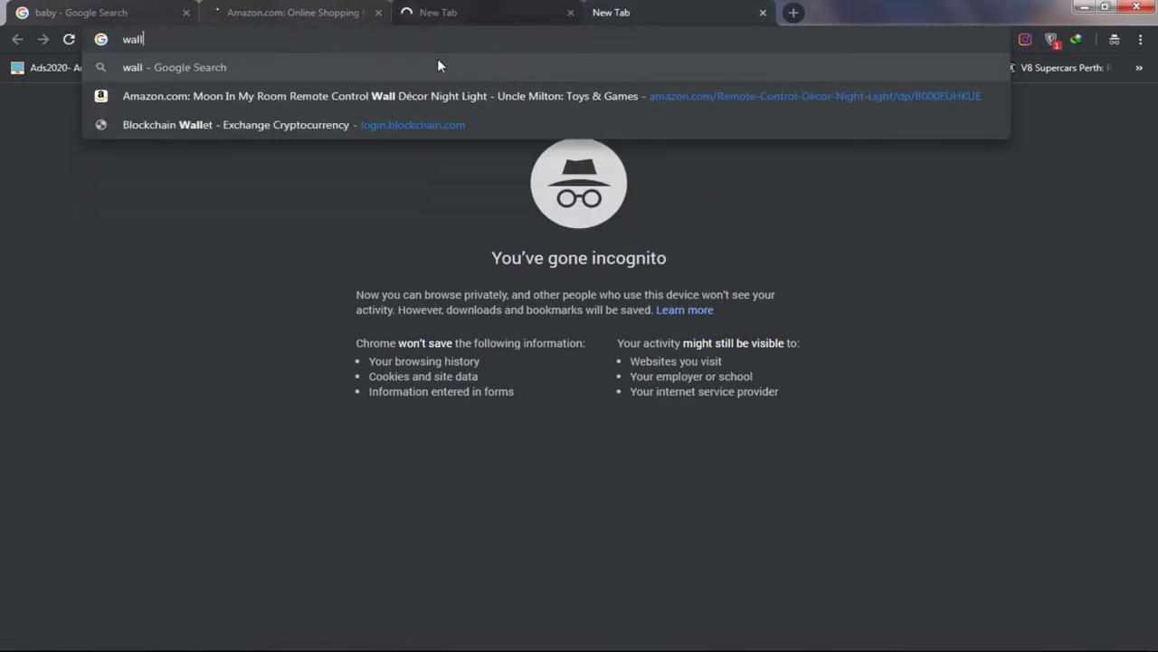
{"action": "type", "text": "mart"}
{"action": "key", "text": "Return"}
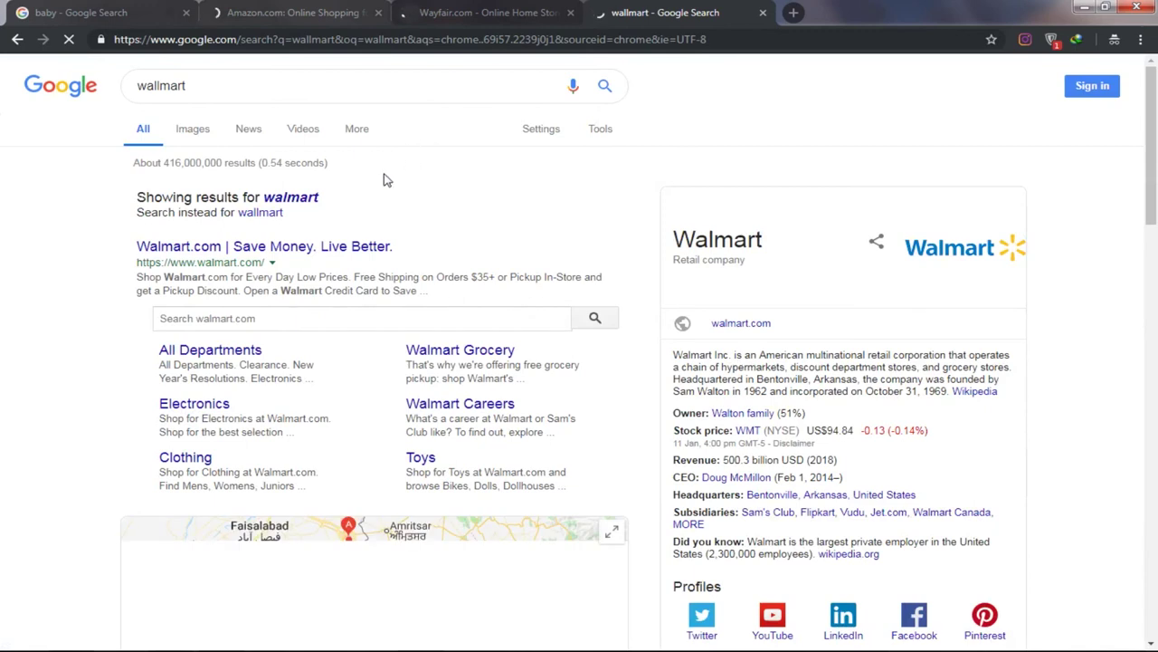
{"action": "left_click", "coordinate": [510, 27]}
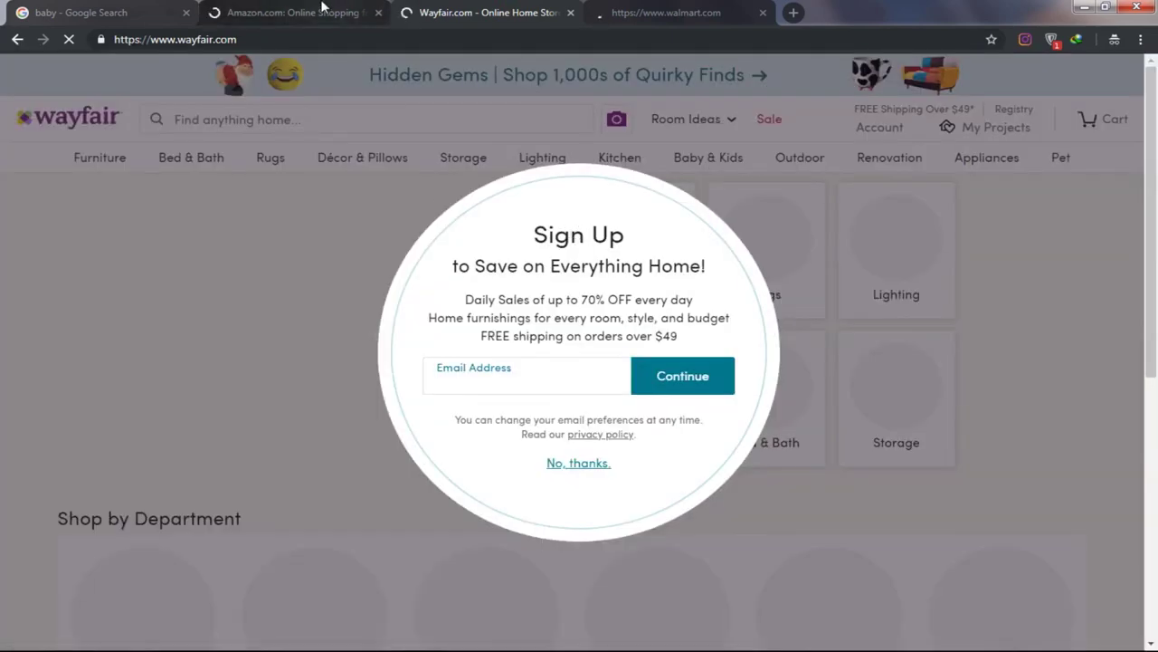
{"action": "left_click", "coordinate": [299, 12]}
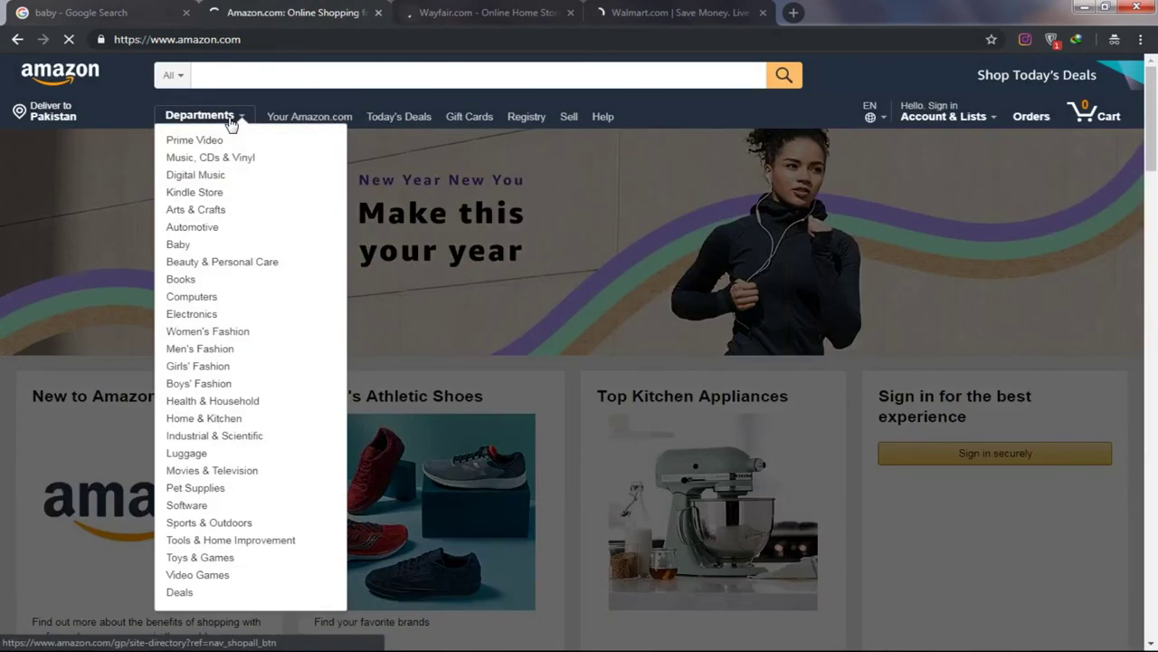
{"action": "mouse_move", "coordinate": [201, 116]}
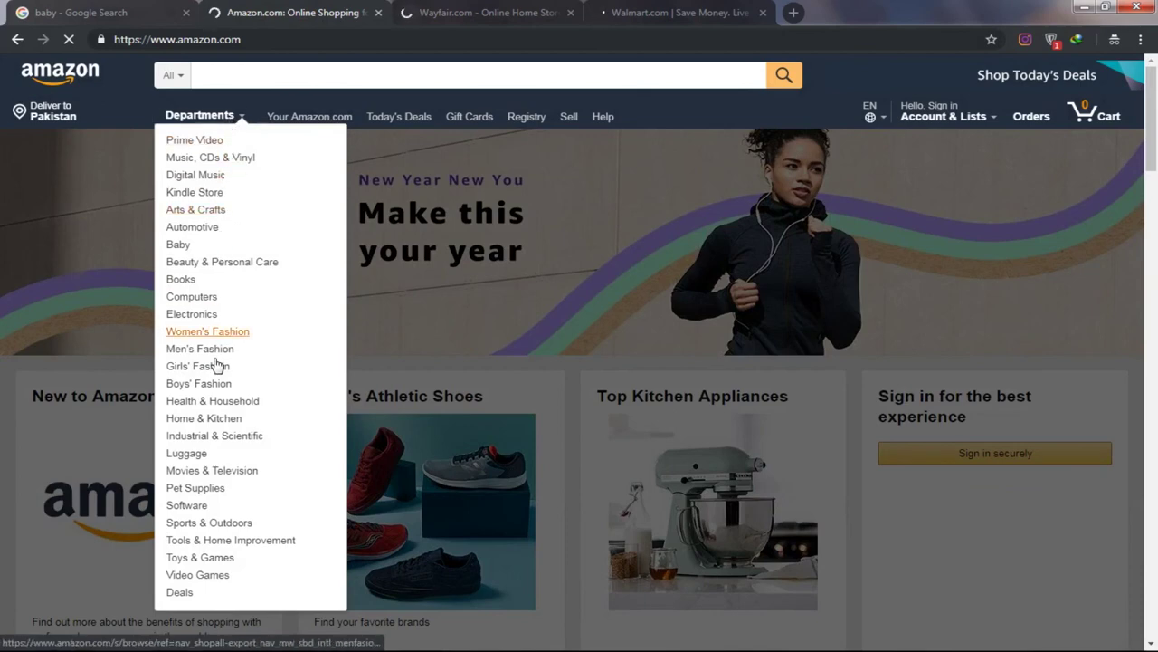
Step: Pick Sports & Outdoors on Amazon and decline Wayfair's sign-up popup with 'No, thanks.'
{"action": "left_click", "coordinate": [217, 525]}
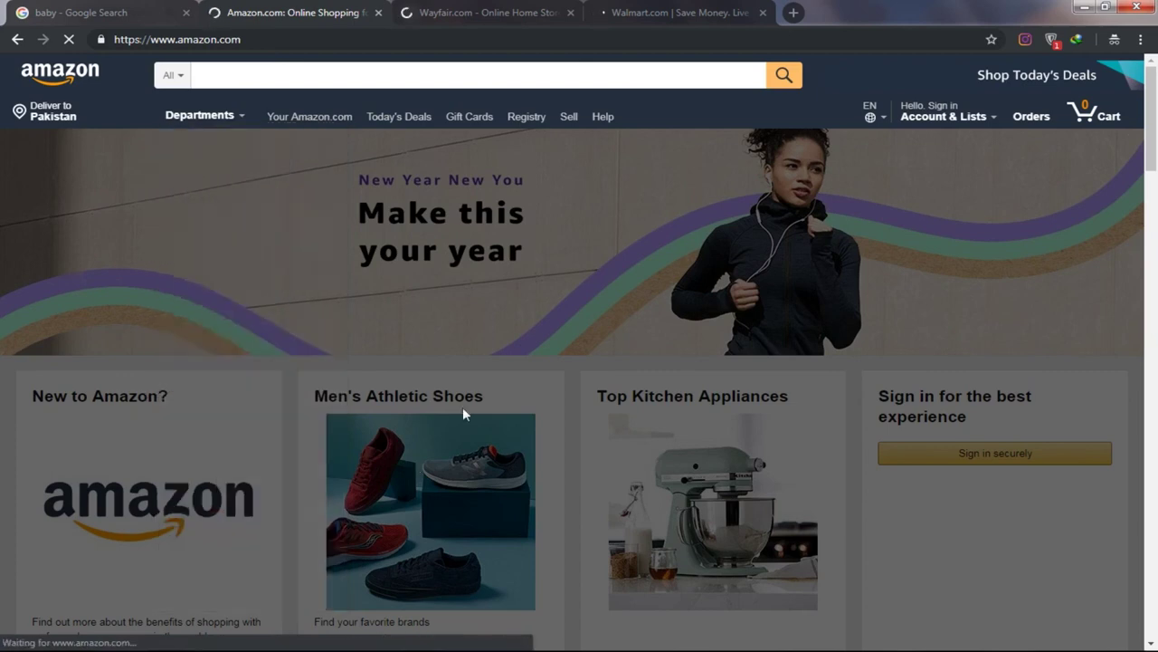
{"action": "left_click", "coordinate": [491, 13]}
{"action": "left_click", "coordinate": [588, 464]}
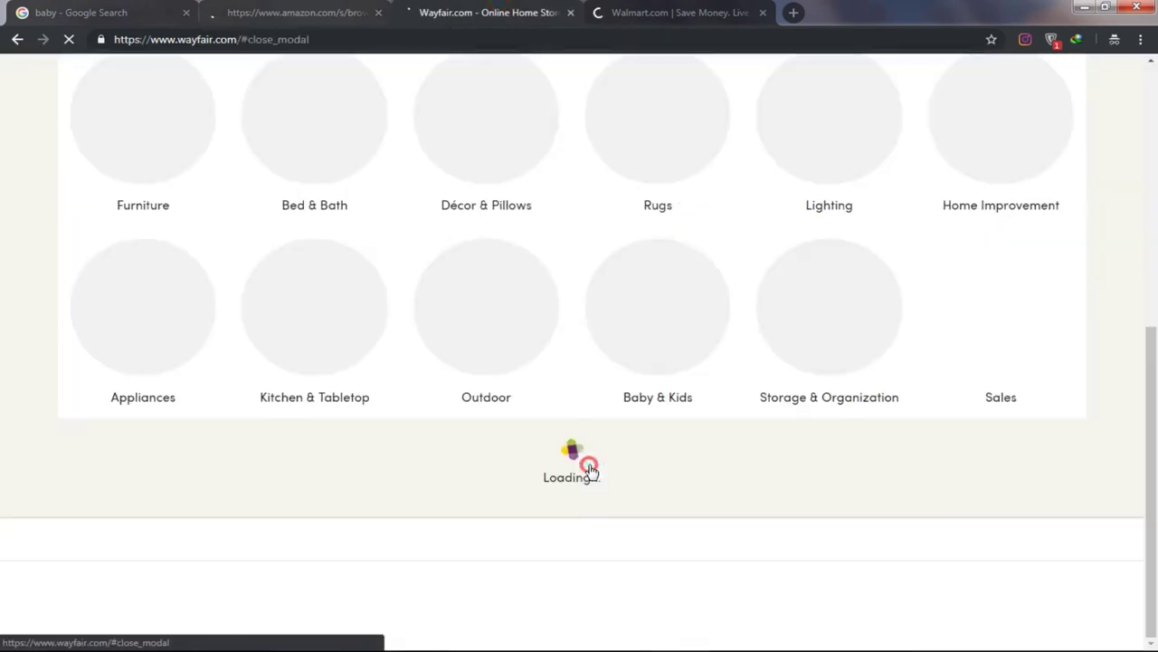
{"action": "scroll", "coordinate": [742, 317], "scroll_direction": "up", "scroll_amount": 3}
{"action": "scroll", "coordinate": [733, 321], "scroll_direction": "up", "scroll_amount": 3}
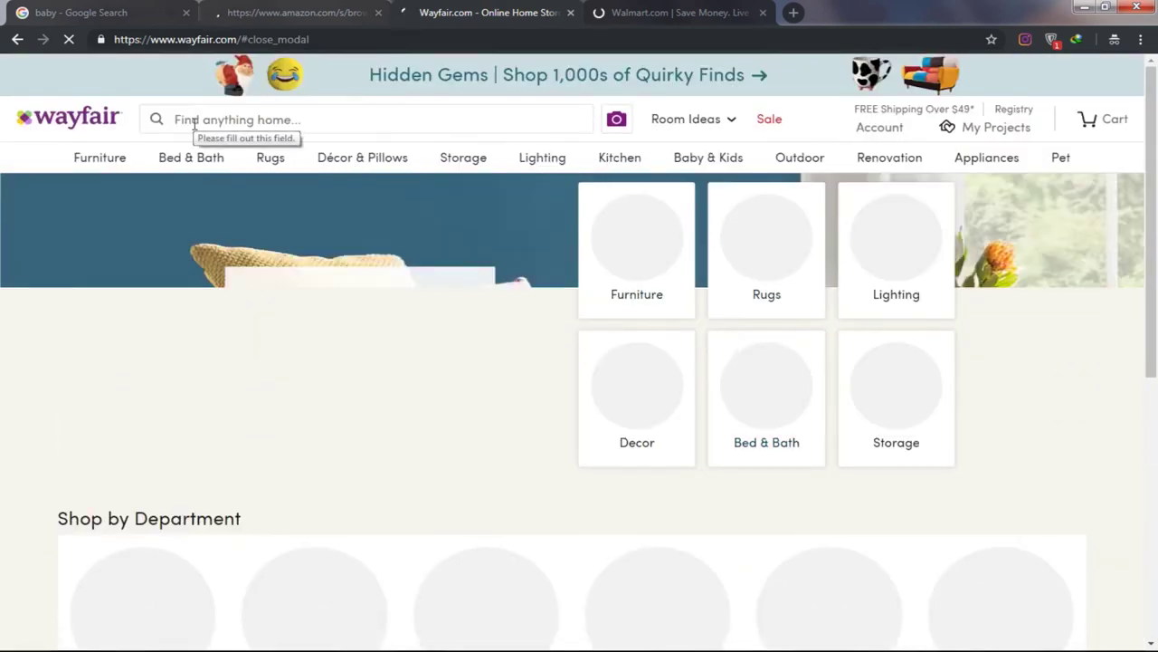
Step: Load aliexpress.com in a new tab
{"action": "key", "text": "ctrl+t"}
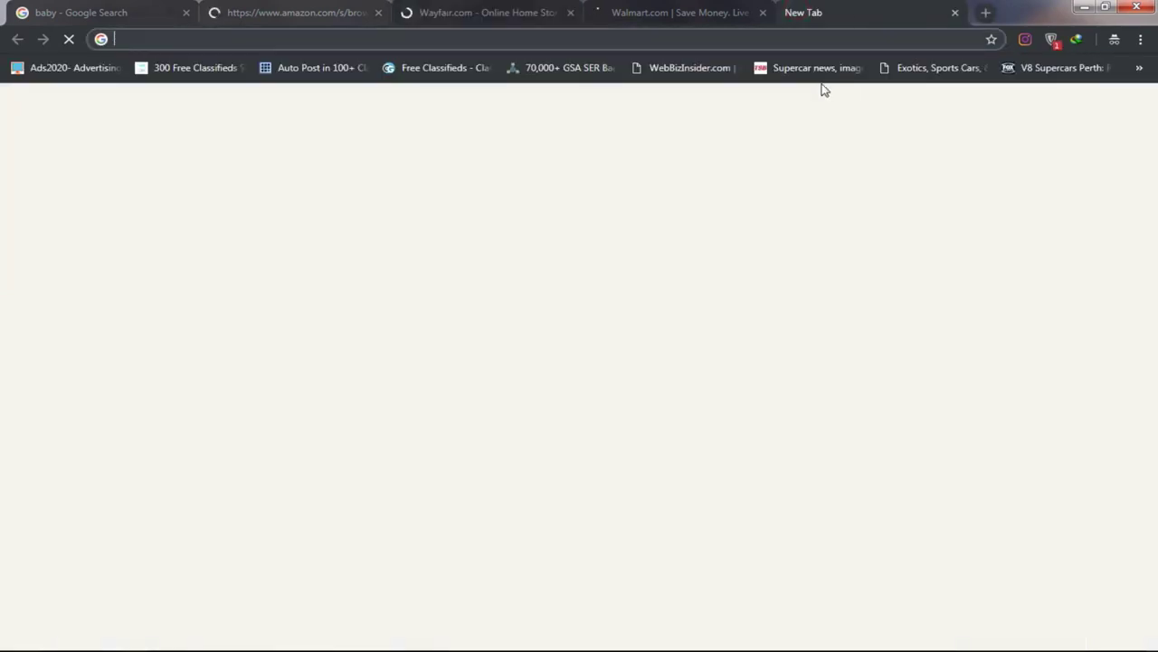
{"action": "type", "text": "aliexpre"}
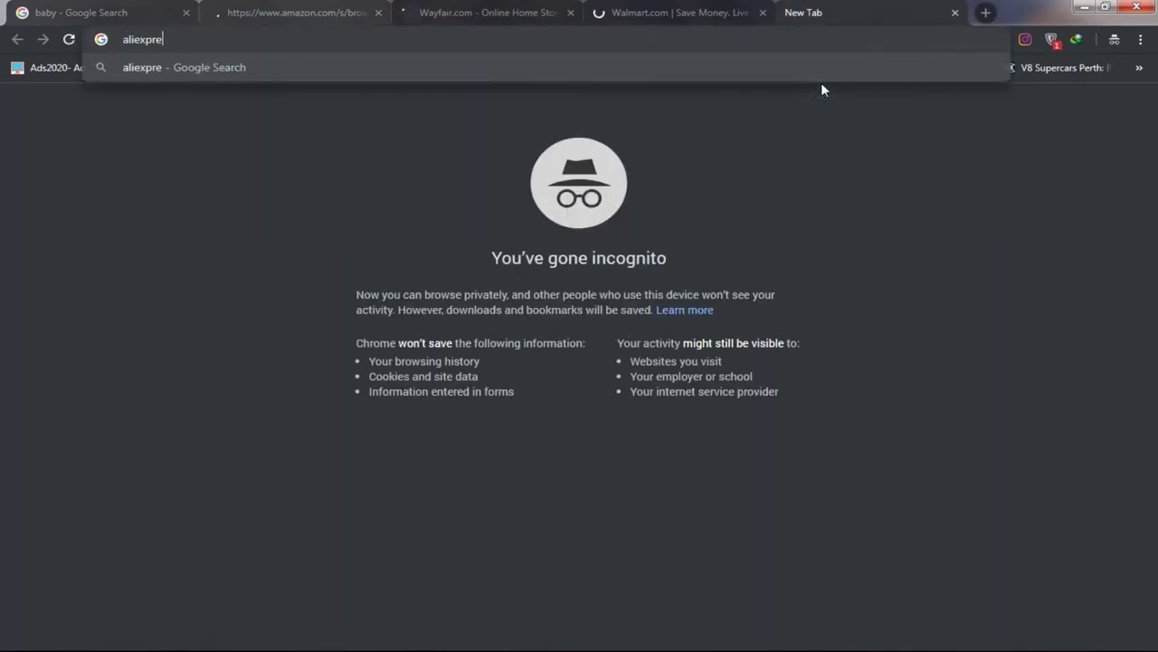
{"action": "type", "text": "ss."}
{"action": "key", "text": "Return"}
Step: Load alibaba.com in another tab, then view the AliExpress and Walmart tabs
{"action": "key", "text": "ctrl+t"}
{"action": "type", "text": "ali"}
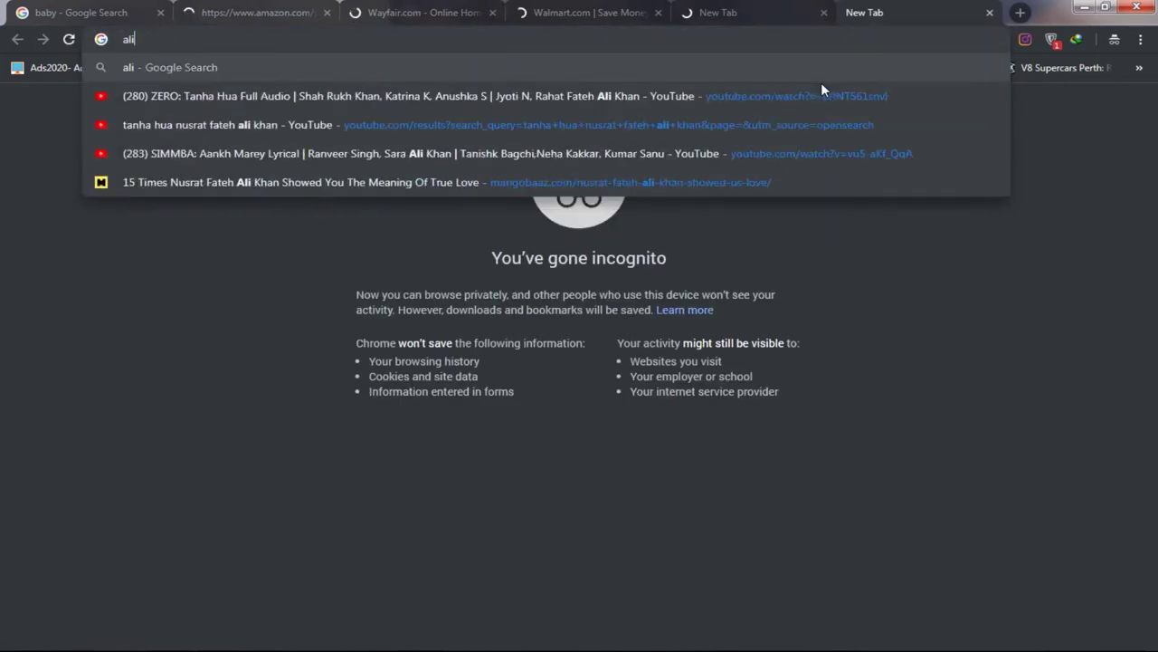
{"action": "type", "text": "baba.com"}
{"action": "key", "text": "Return"}
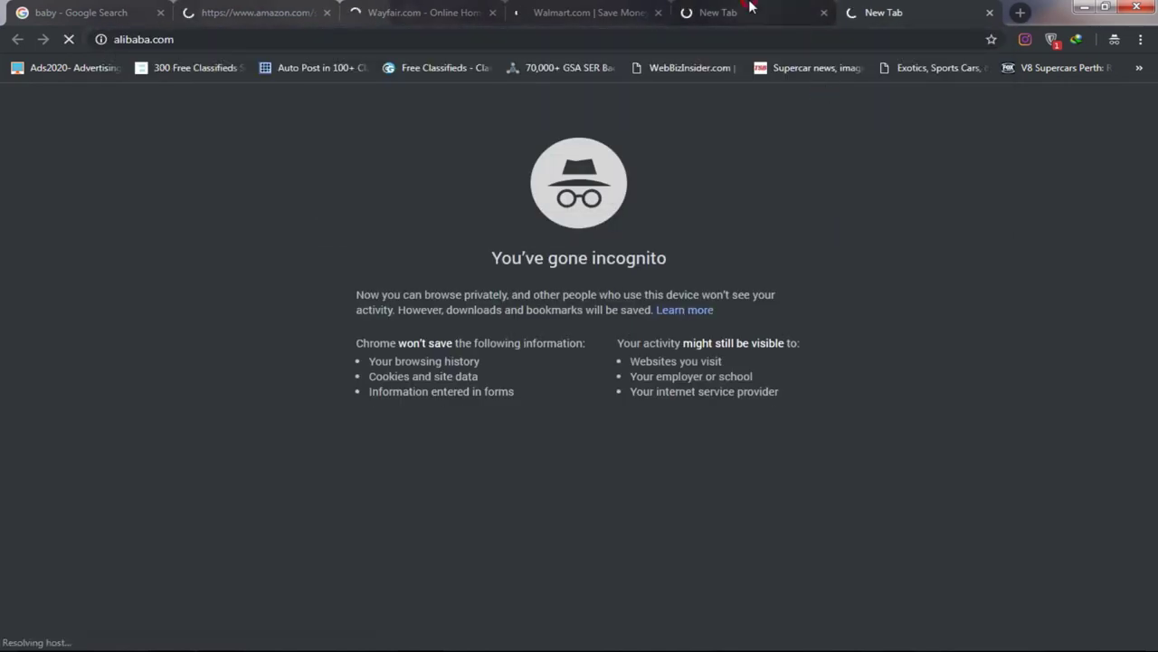
{"action": "left_click", "coordinate": [752, 12]}
{"action": "left_click", "coordinate": [589, 9]}
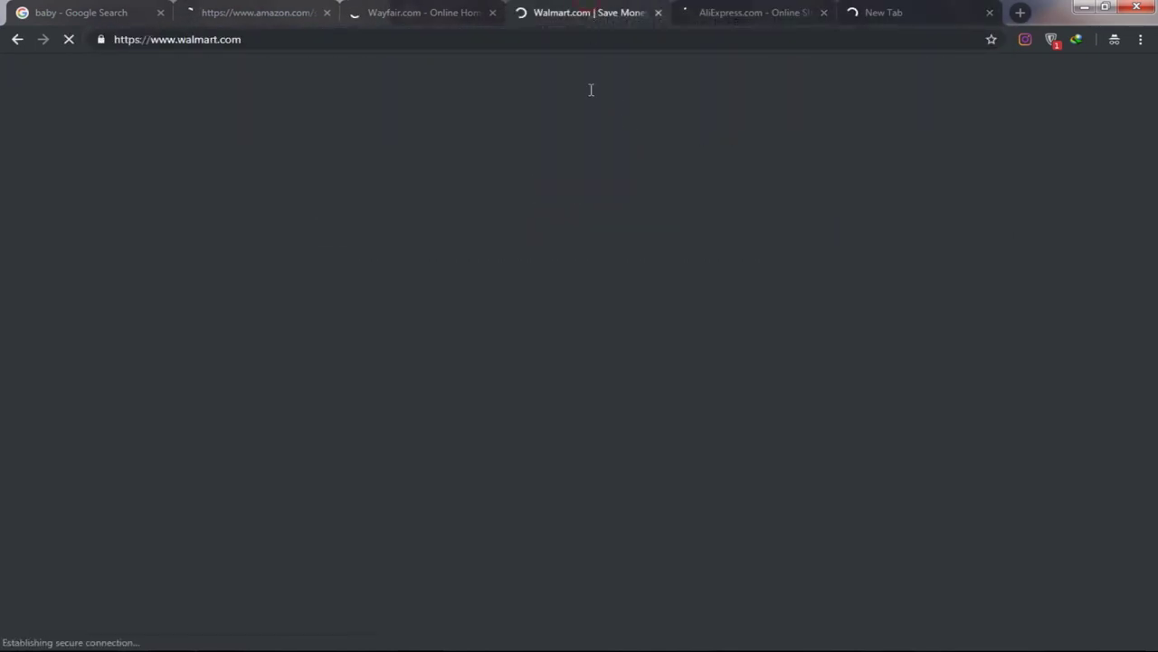